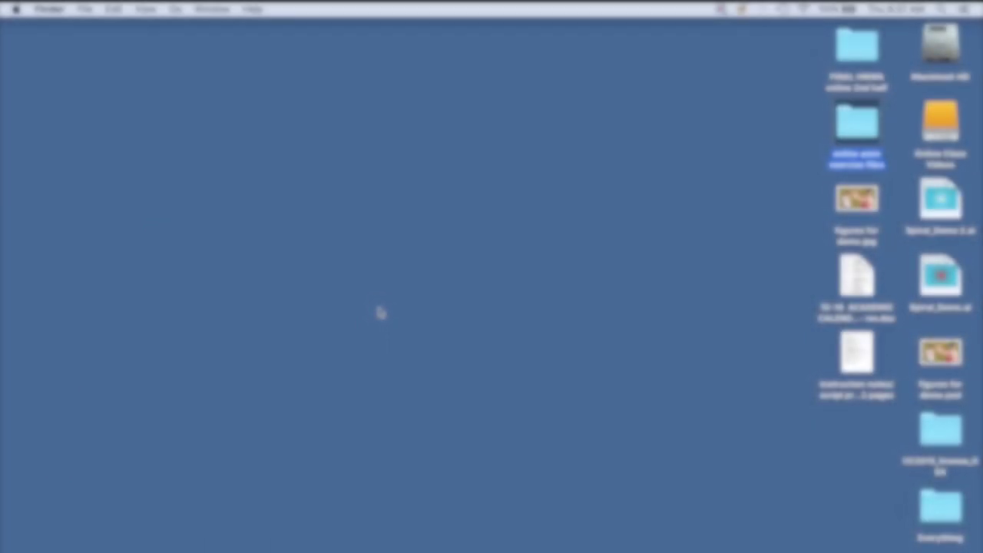
- Create a new folder on the desktop, named with the owner's full name followed by "animation"
left_click(84, 9)
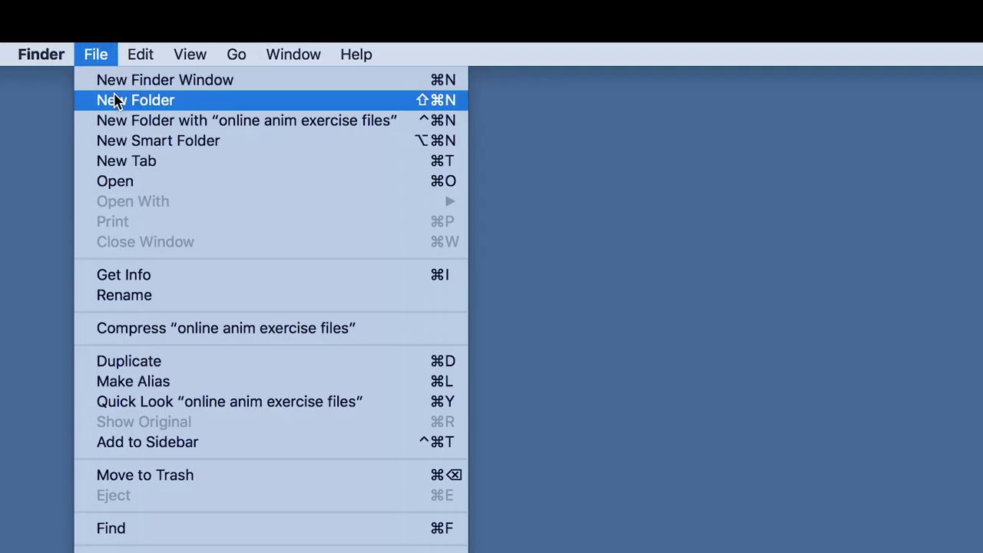
left_click(96, 39)
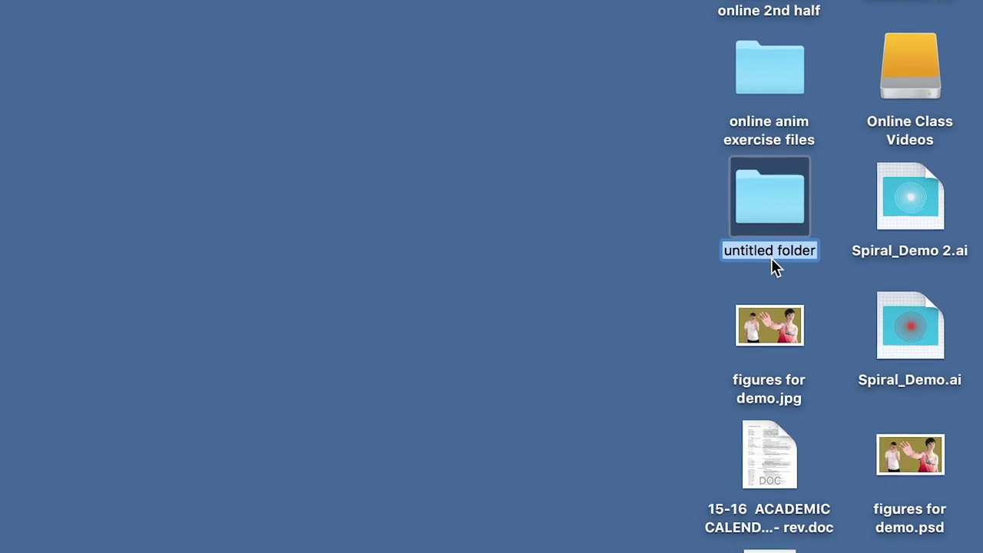
type("scott ")
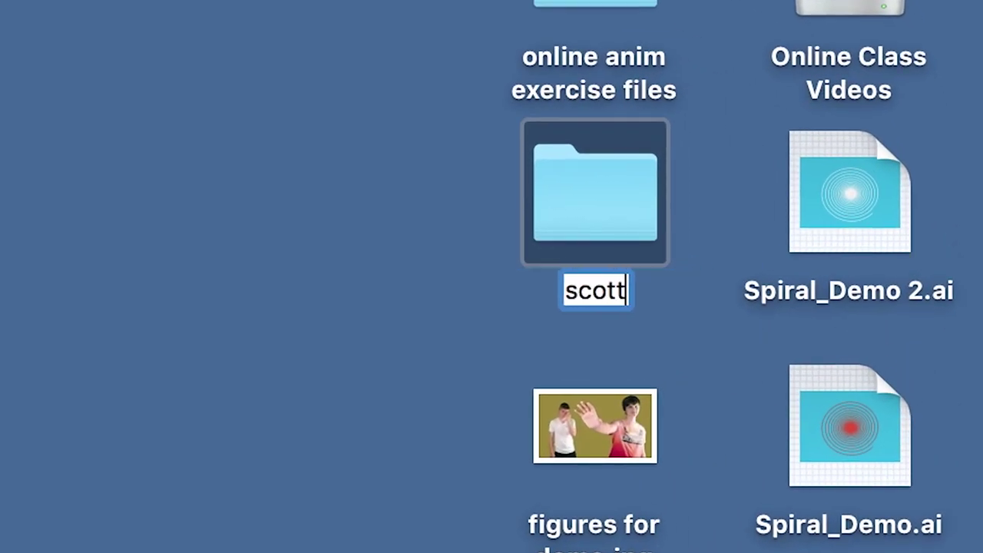
type("ligo")
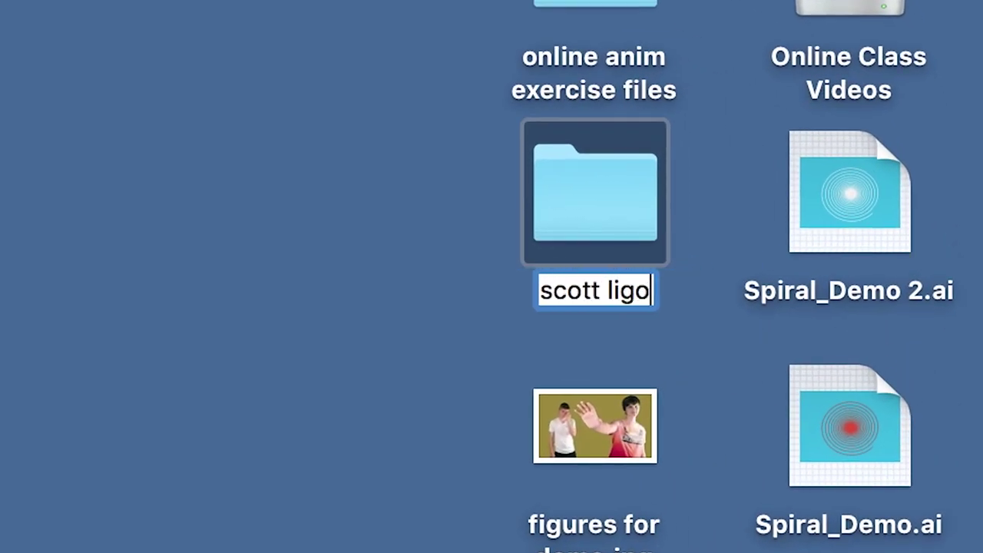
type("n anim")
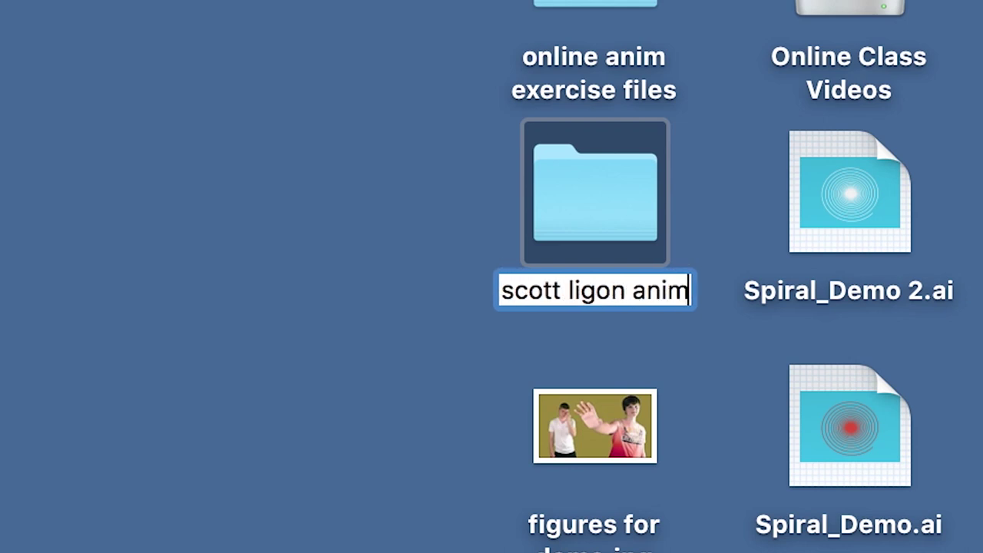
type("ation")
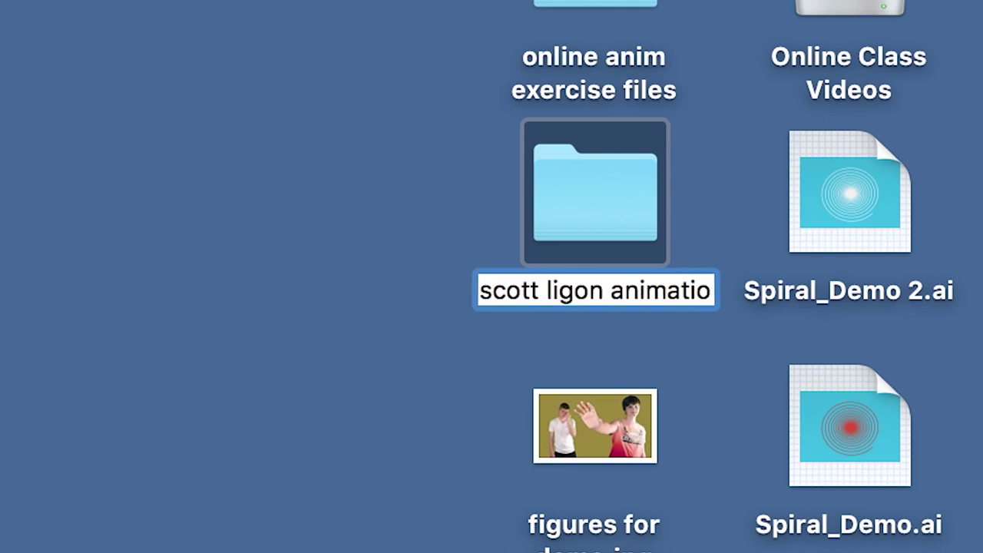
left_click(781, 221)
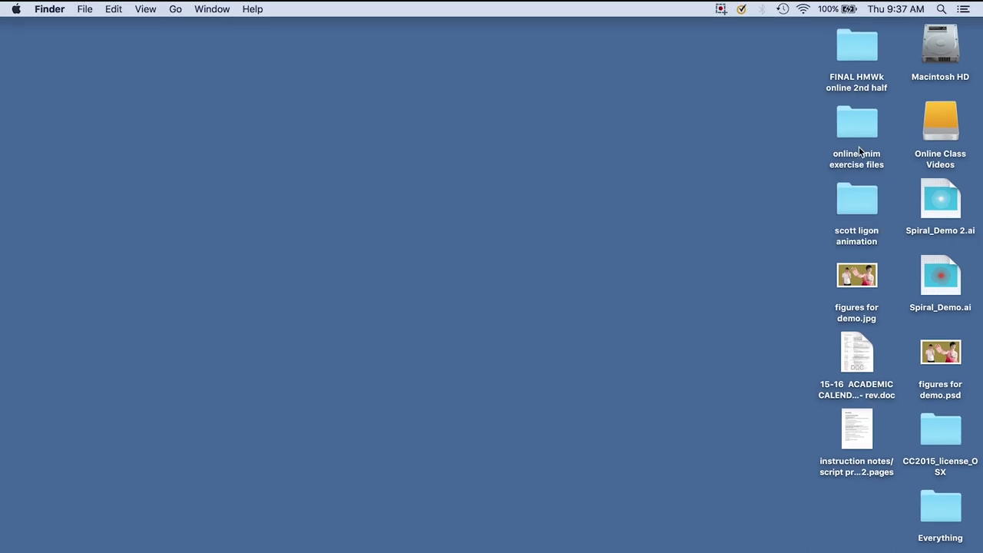
- Look through the "online anim exercise files" folder, close it, and move it into the new animation folder
left_click(855, 116)
double_click(855, 115)
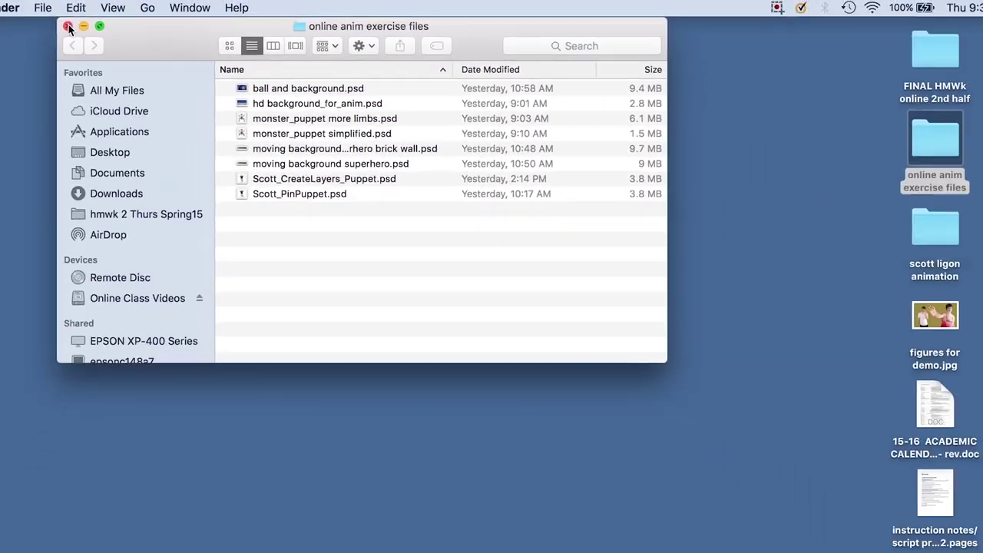
key("super+w")
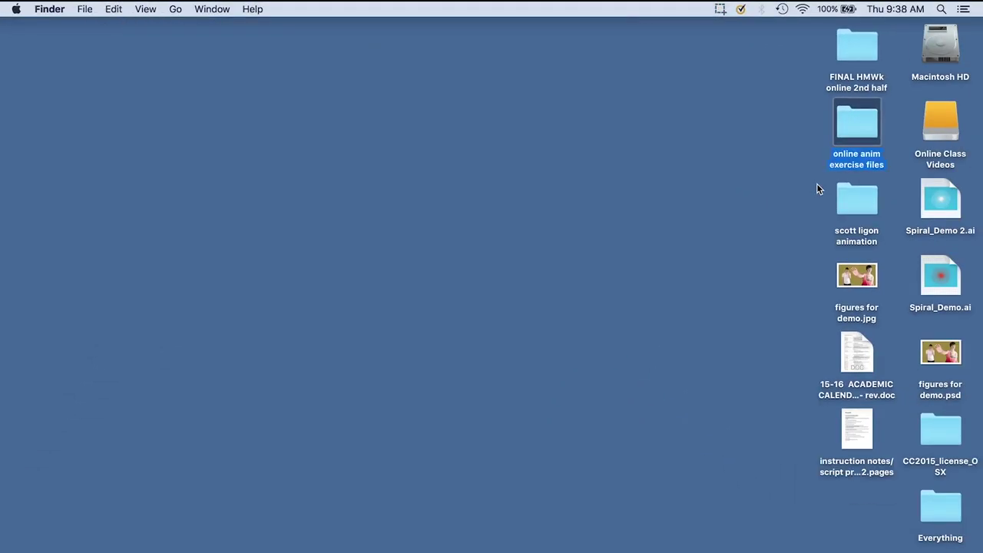
left_click_drag(829, 136, 850, 202)
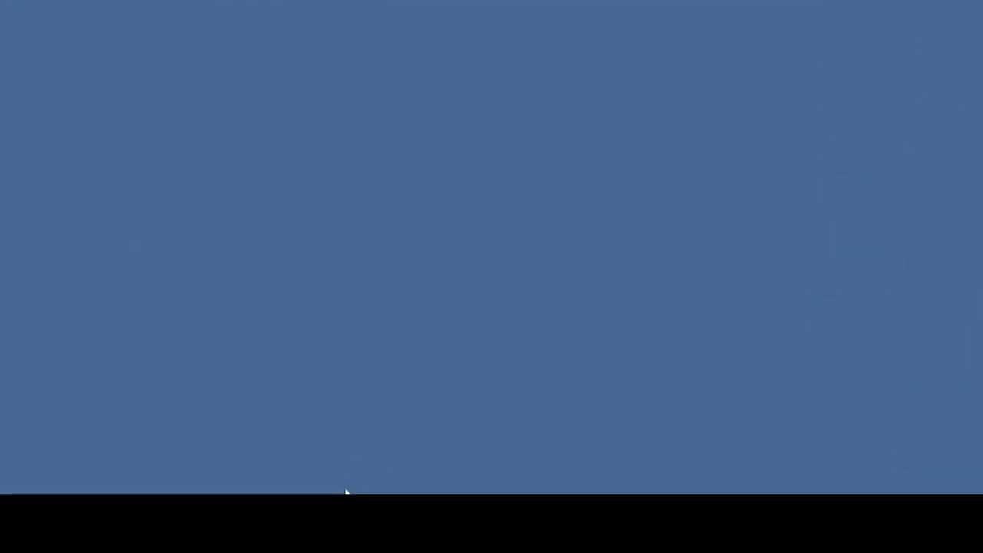
- Launch Adobe After Effects CC 2015, dismiss the ray-tracing warning, and start a new project
mouse_move(351, 482)
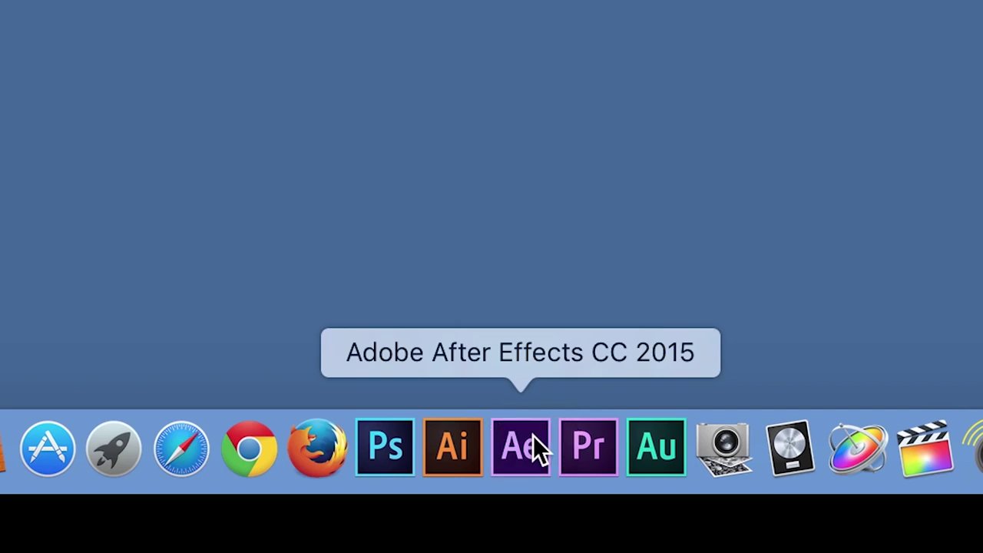
left_click(533, 435)
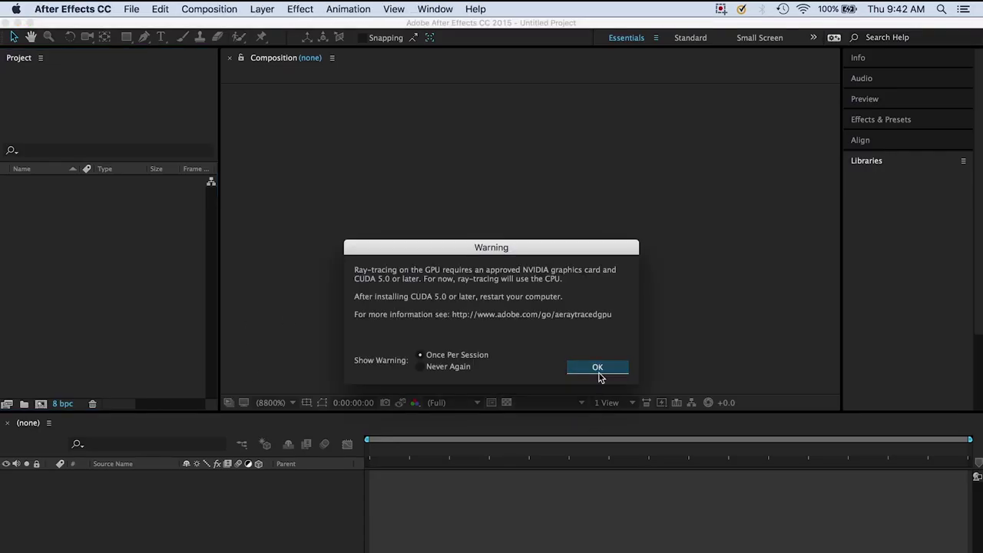
left_click(599, 372)
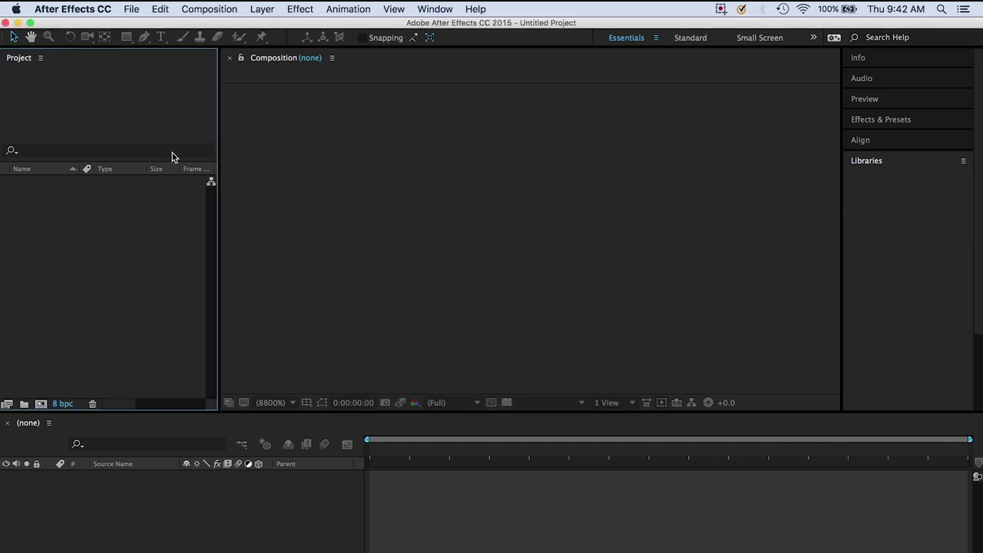
left_click(127, 8)
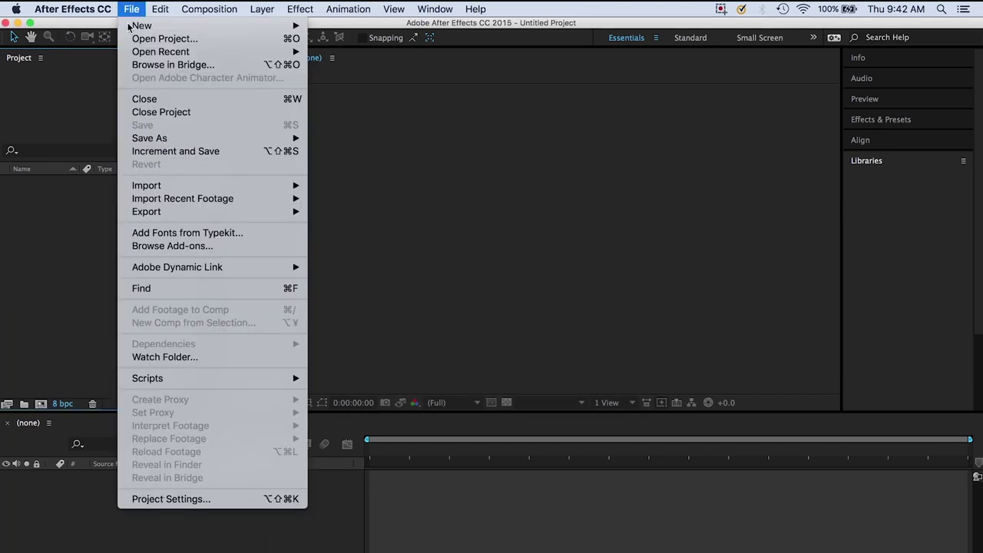
mouse_move(290, 29)
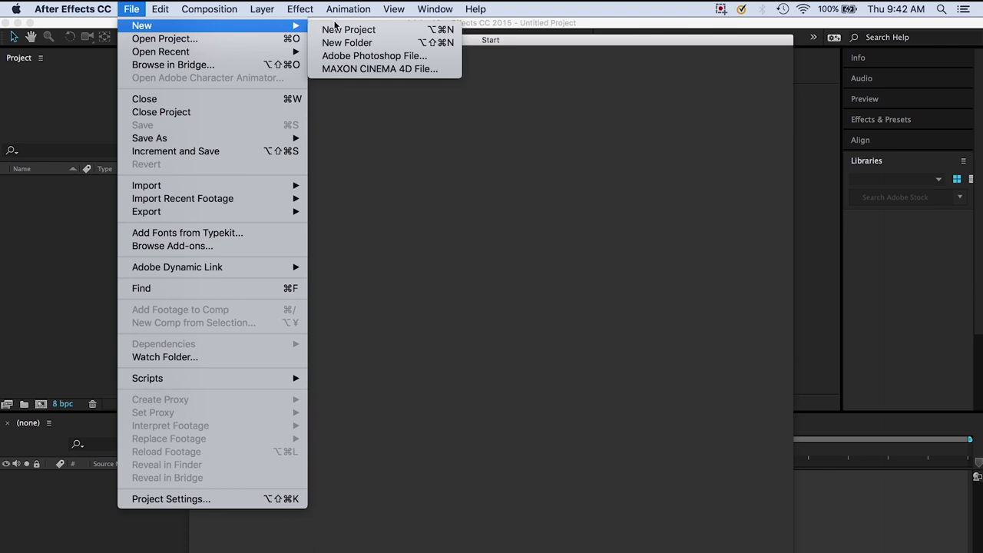
left_click(337, 31)
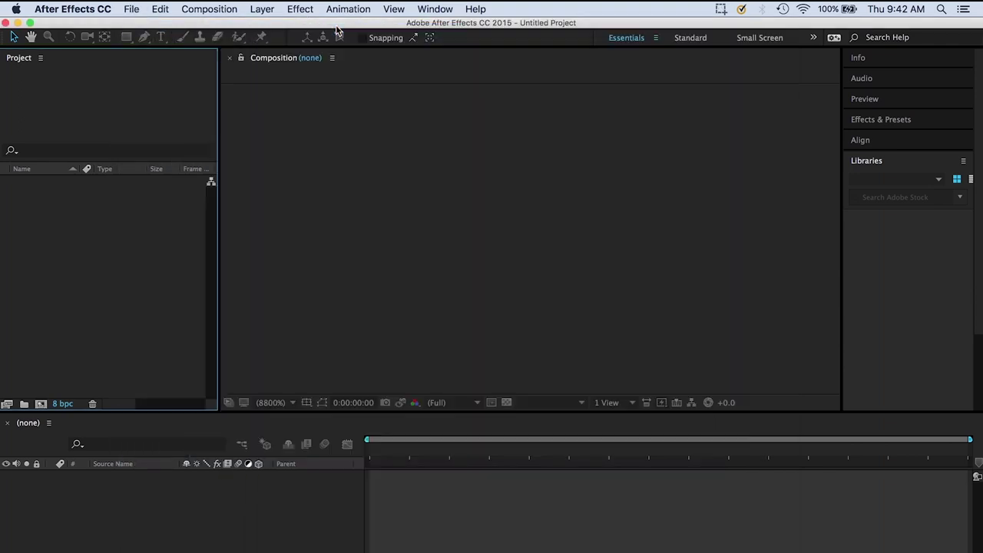
- Begin saving the project under a new name made of the owner's full name followed by "_Animation", keeping the .aep extension
left_click(128, 8)
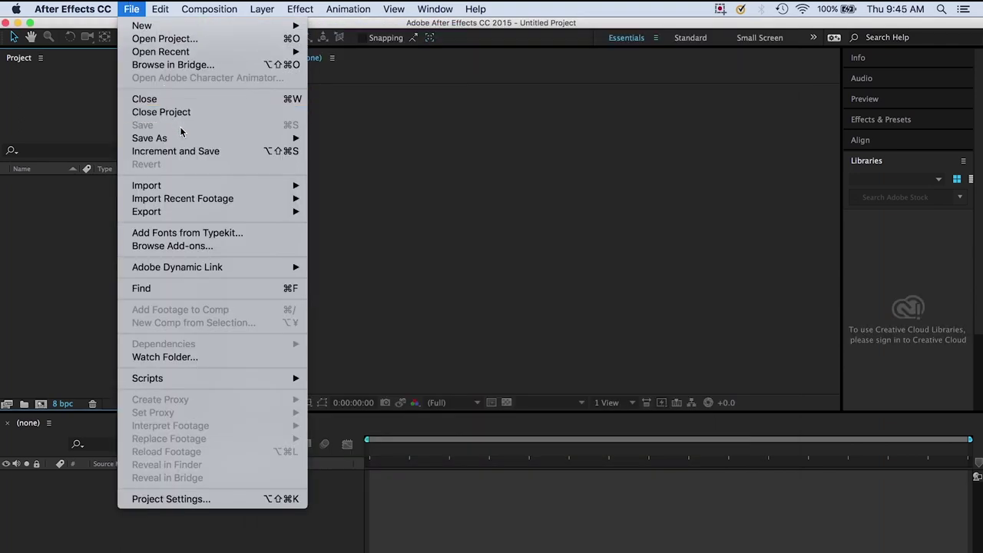
mouse_move(177, 139)
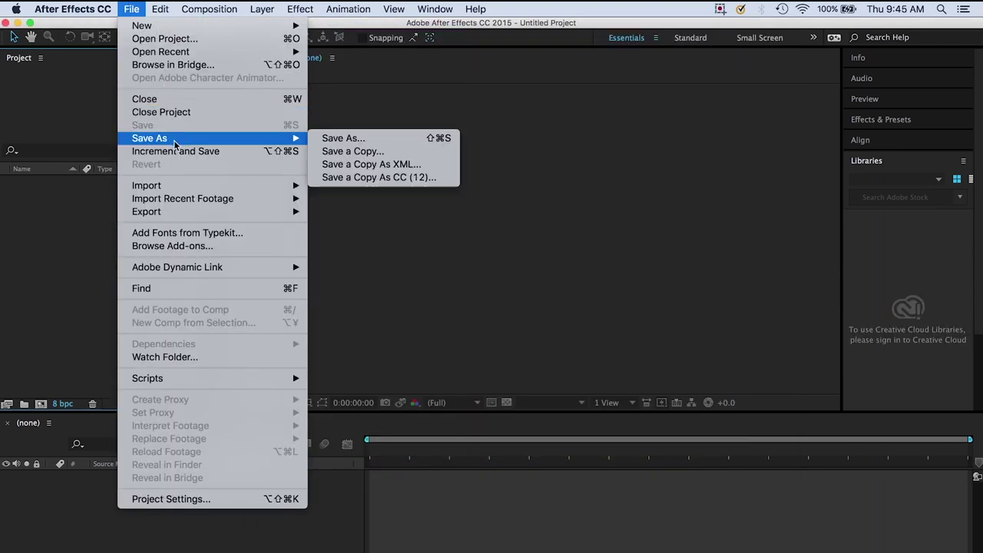
left_click(344, 140)
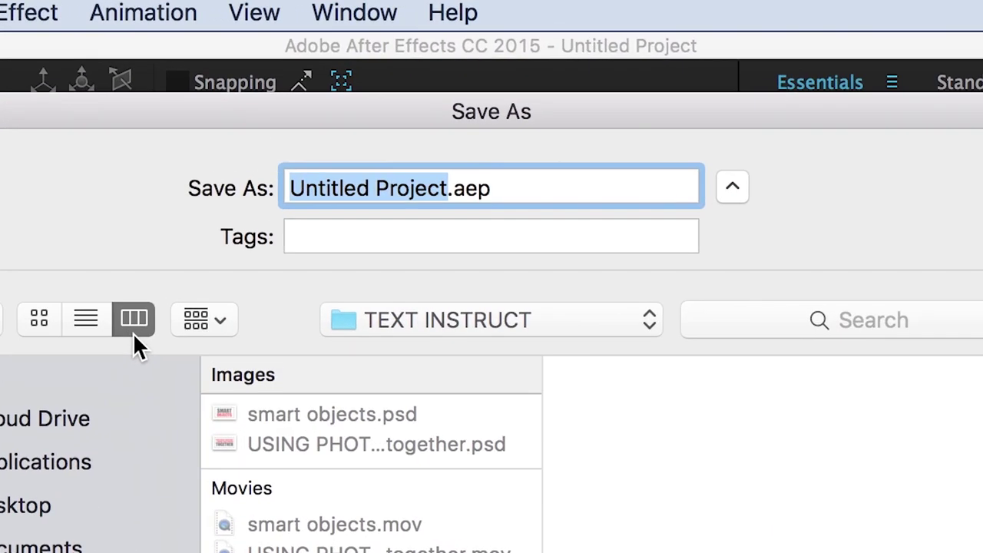
type("Sc")
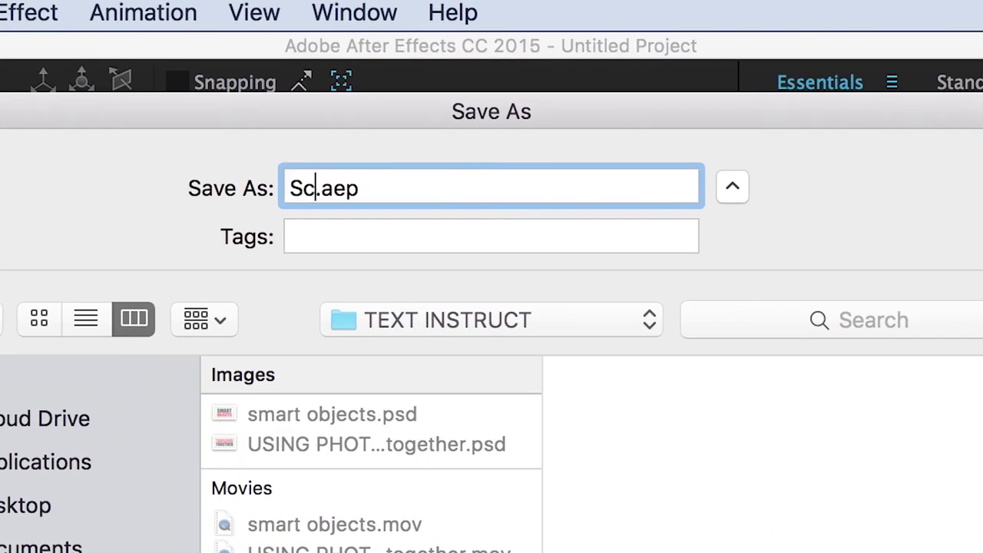
type("ottLi")
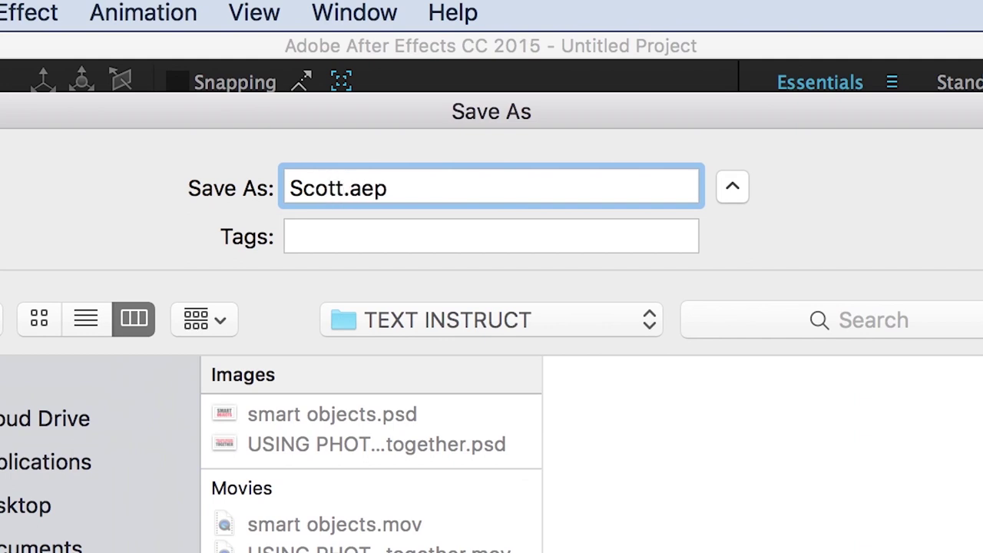
type("gon")
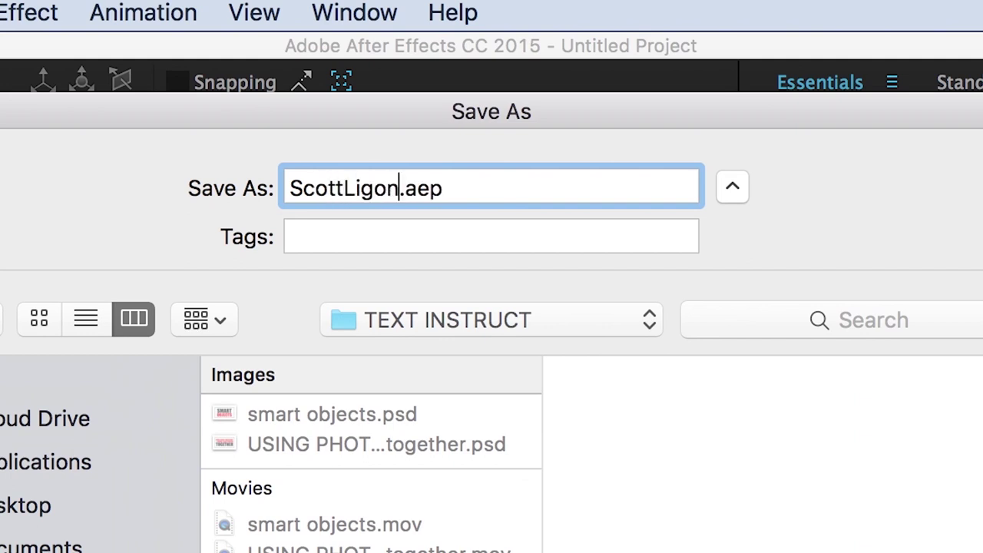
type("_Anim")
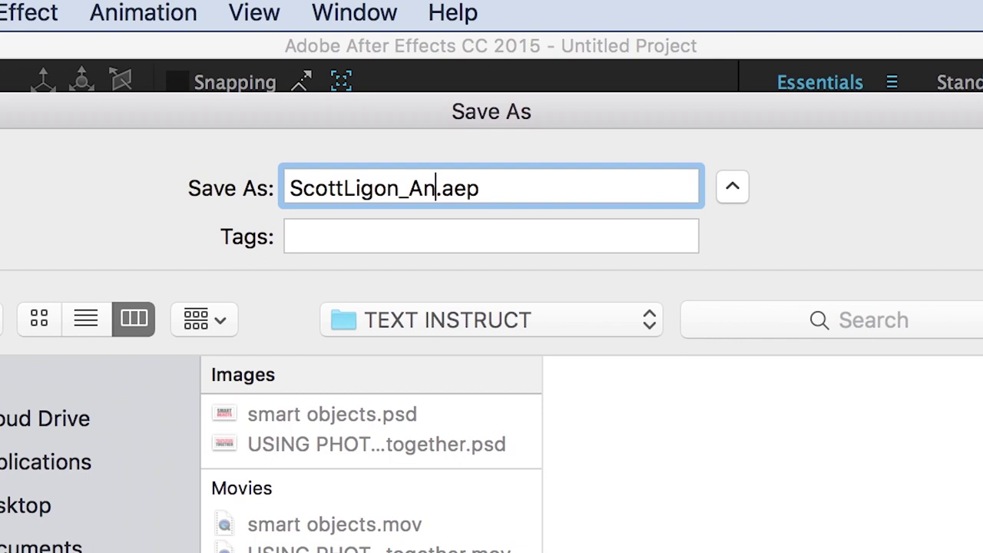
type("atio")
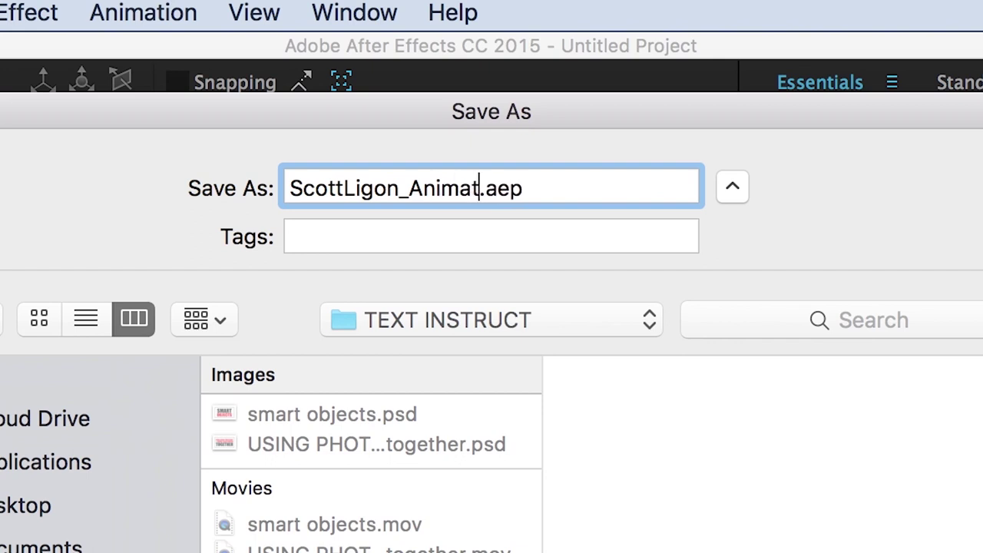
type("n")
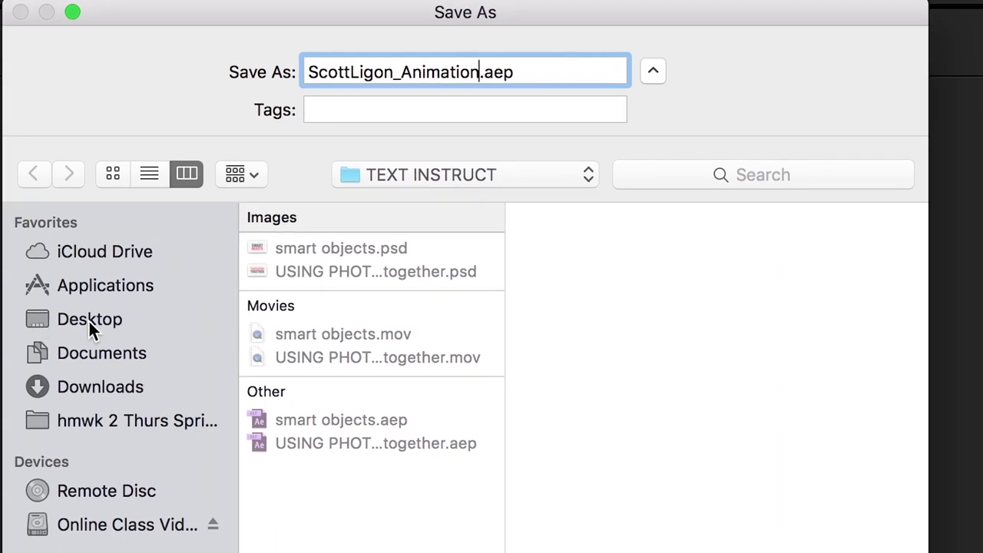
- Save the project directly in the owner's animation folder on the Desktop, outside the "online anim exercise files" subfolder
left_click(89, 322)
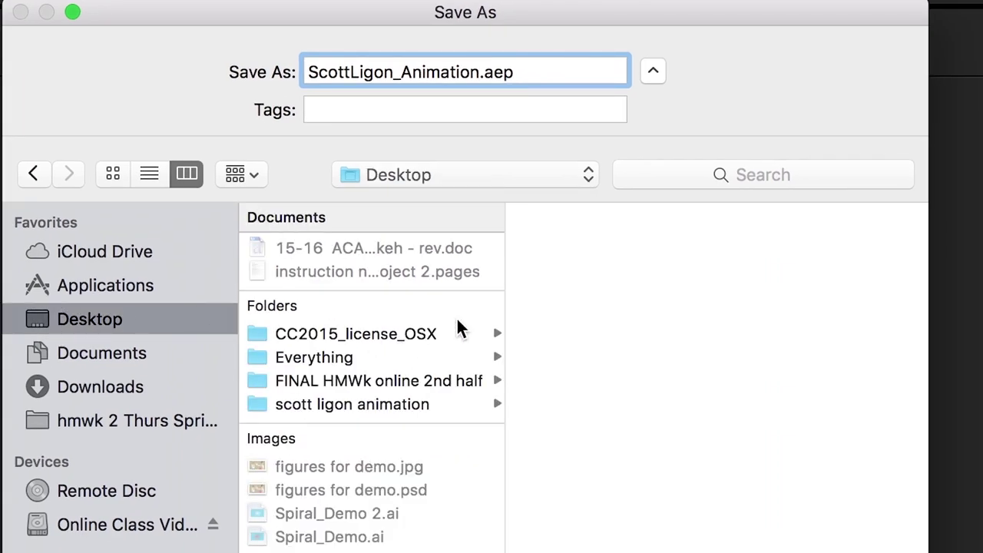
left_click(367, 403)
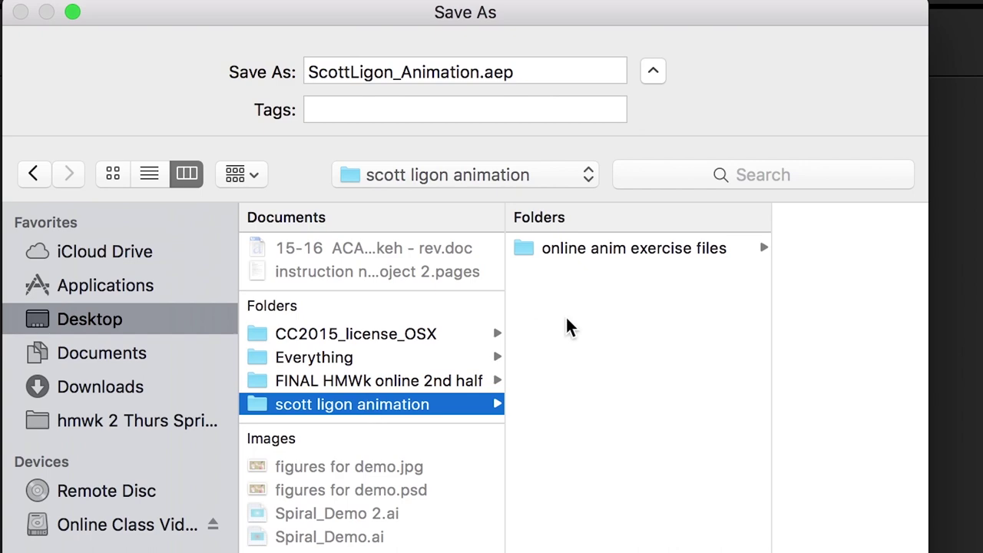
left_click(535, 254)
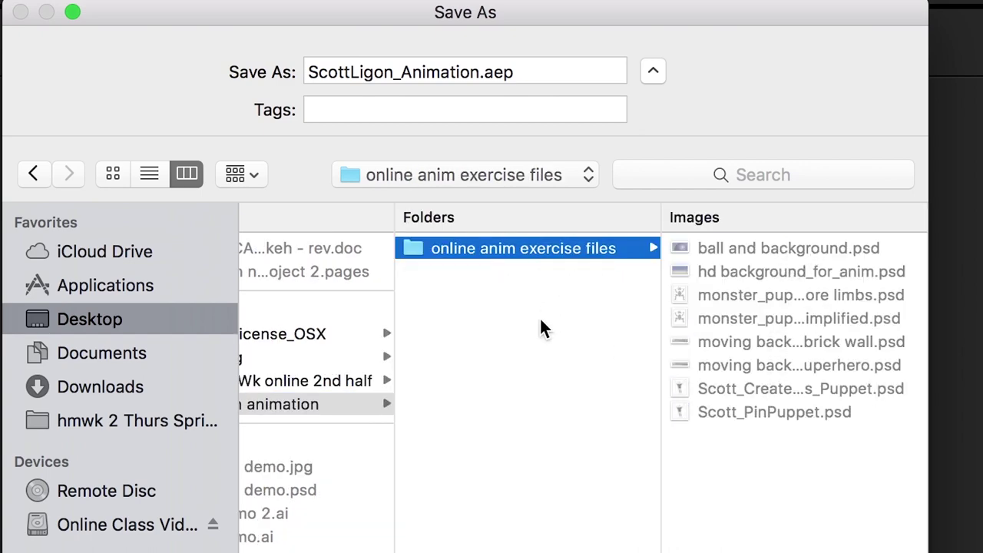
left_click(330, 403)
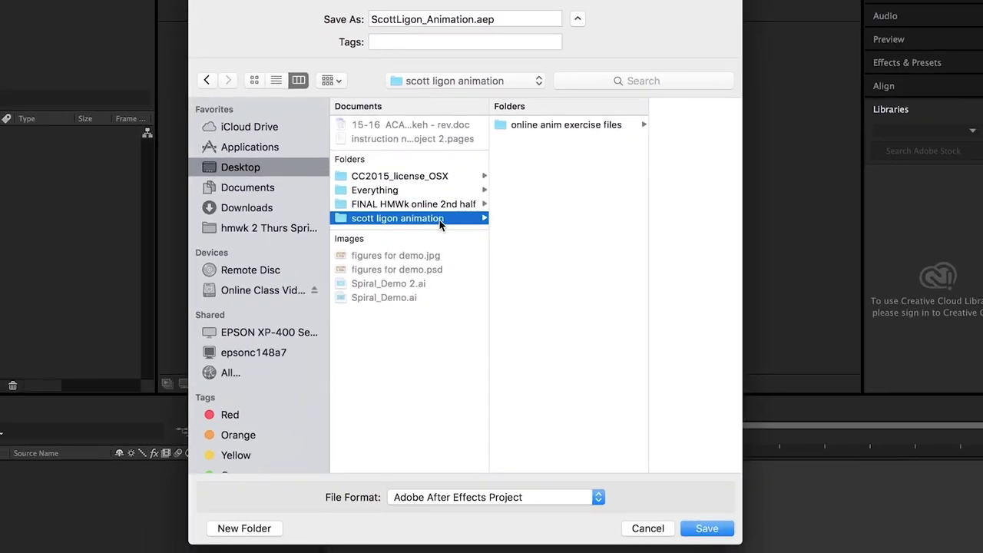
left_click(703, 527)
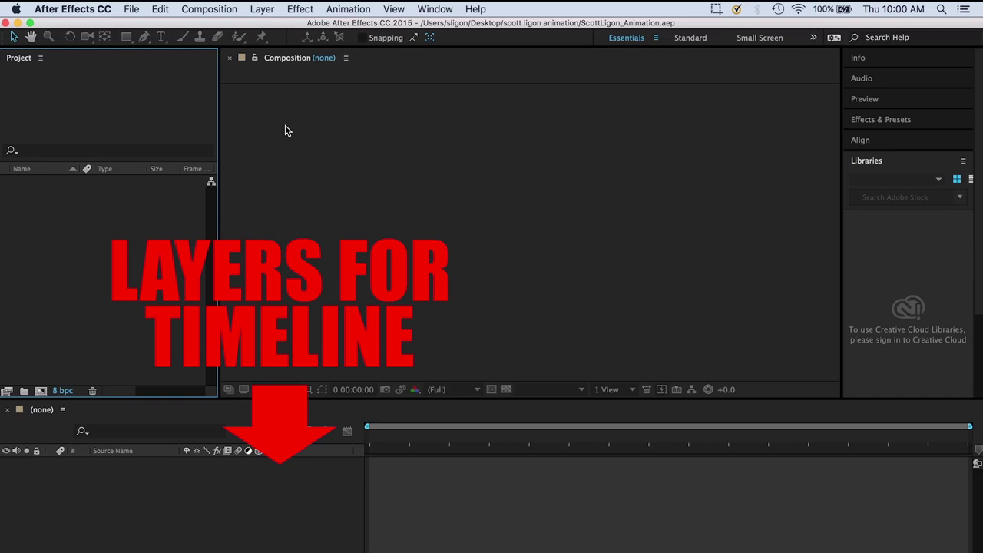
- Import "moving background superhero.psd" from the exercise files as a Composition, with layer styles merged into footage
left_click(131, 9)
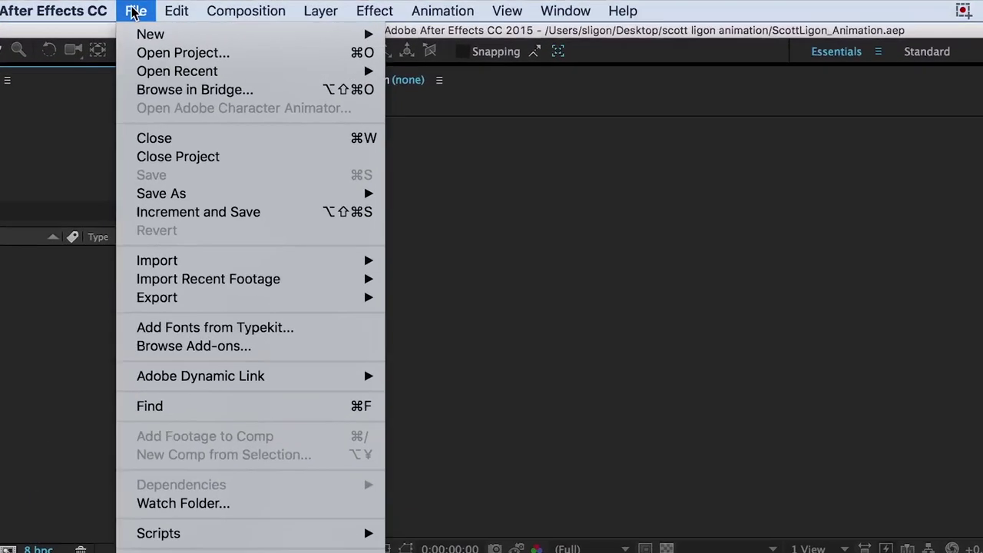
mouse_move(201, 264)
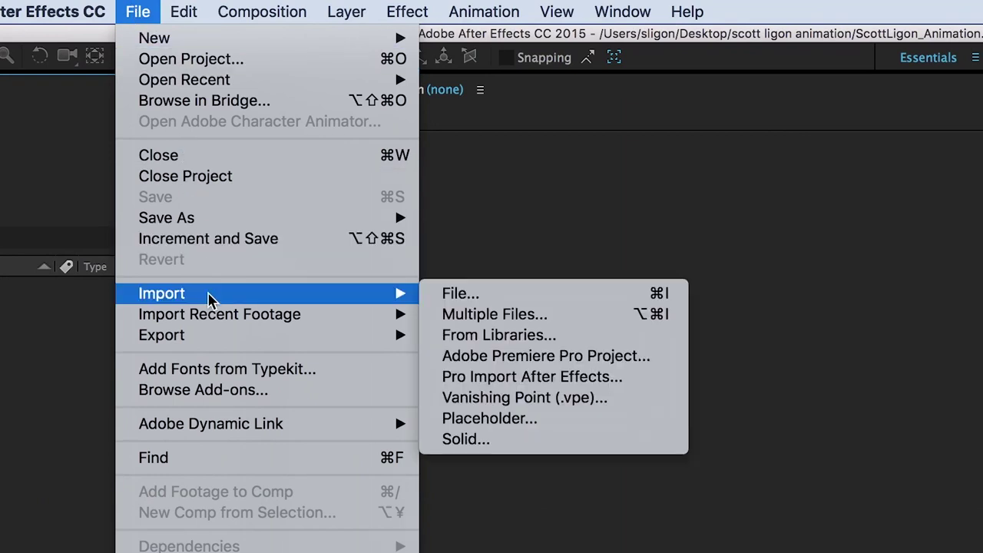
left_click(482, 296)
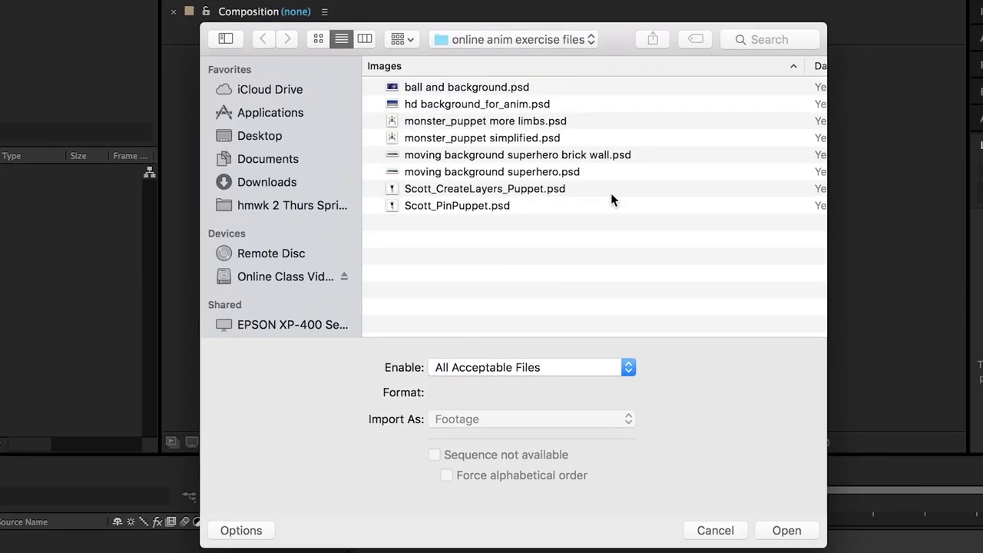
left_click(528, 173)
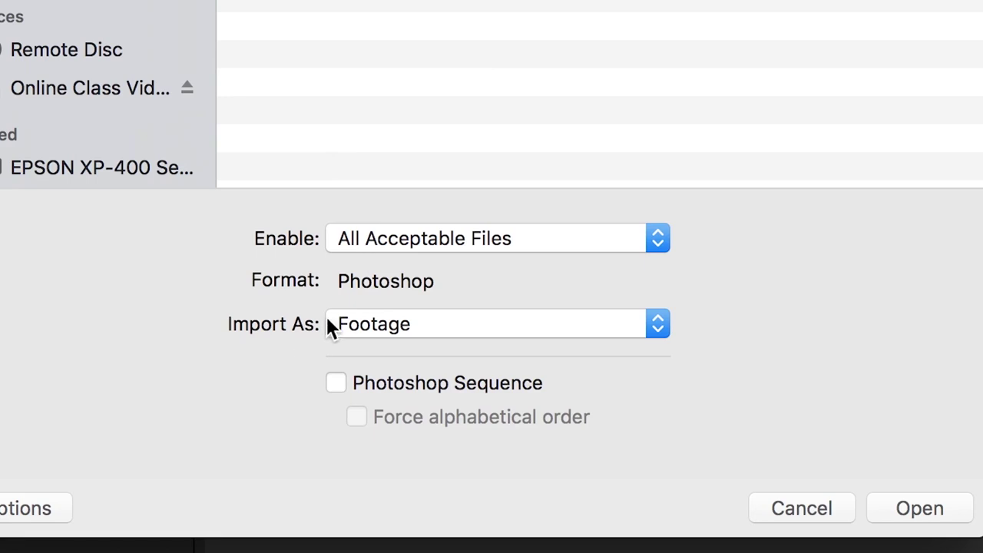
left_click(470, 329)
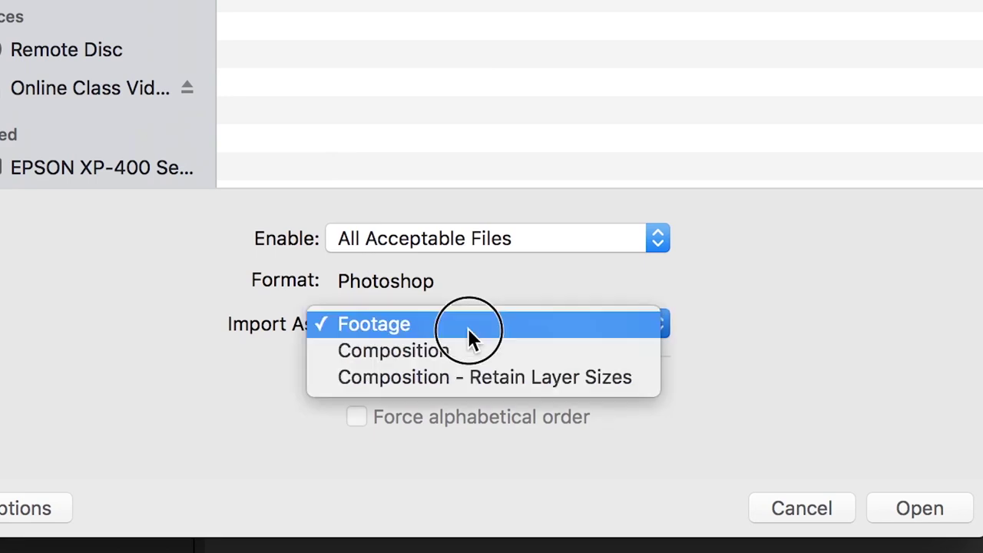
left_click(469, 350)
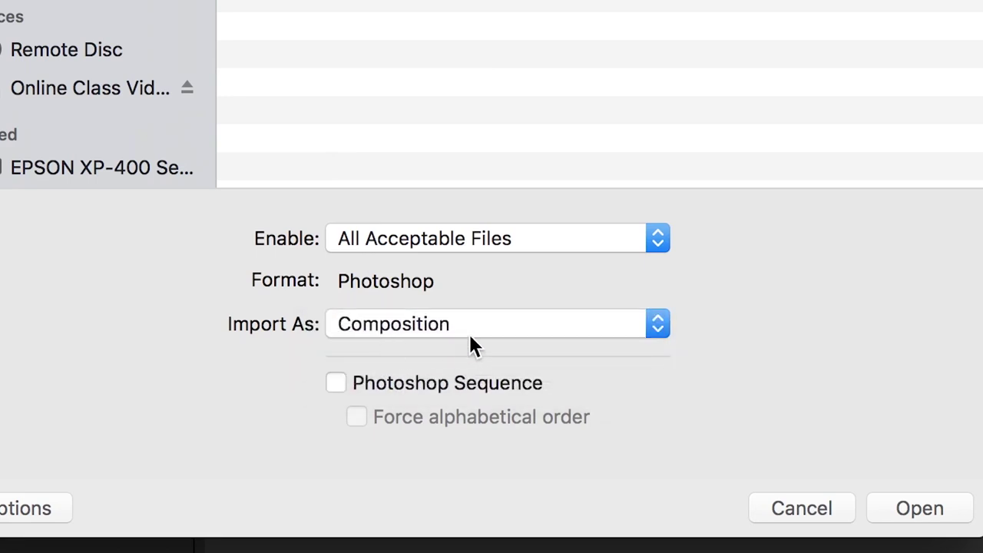
left_click(888, 499)
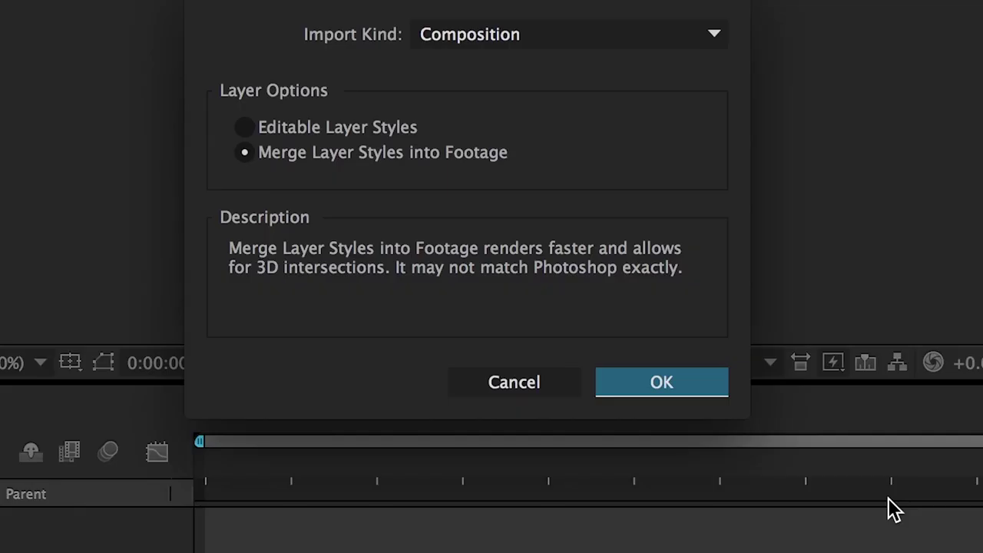
left_click(672, 376)
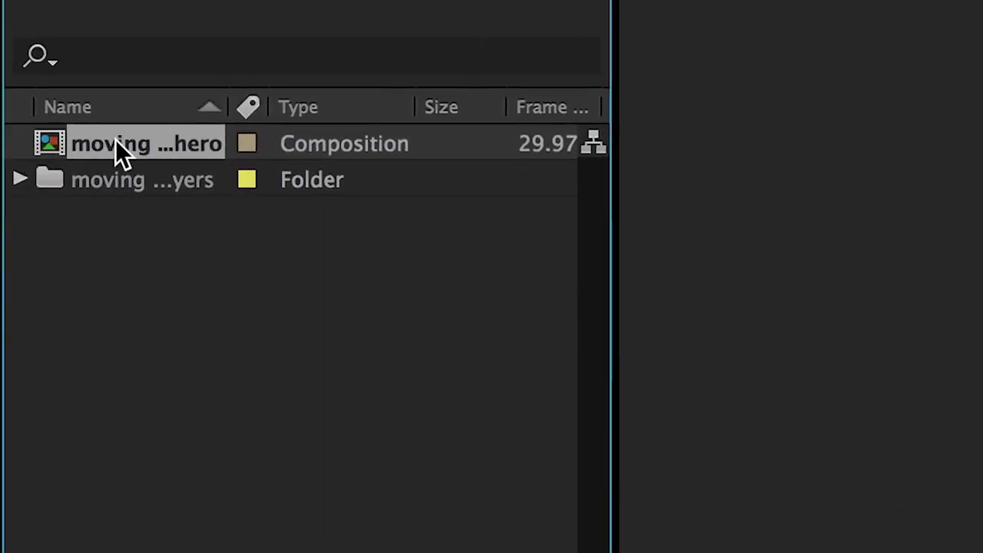
- Expand the imported layers folder and preview its superhero guy and background Photoshop layers
left_click(19, 181)
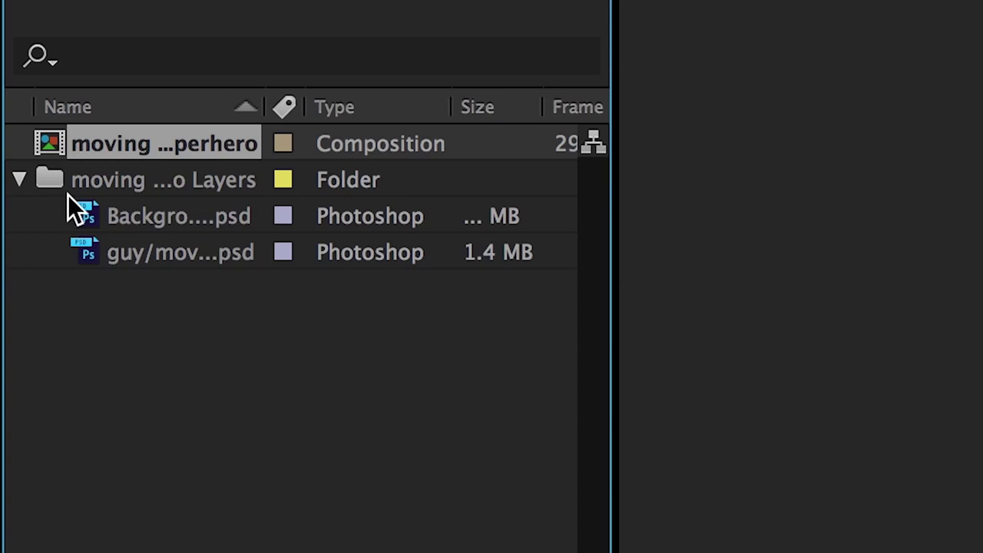
left_click(191, 223)
left_click(182, 257)
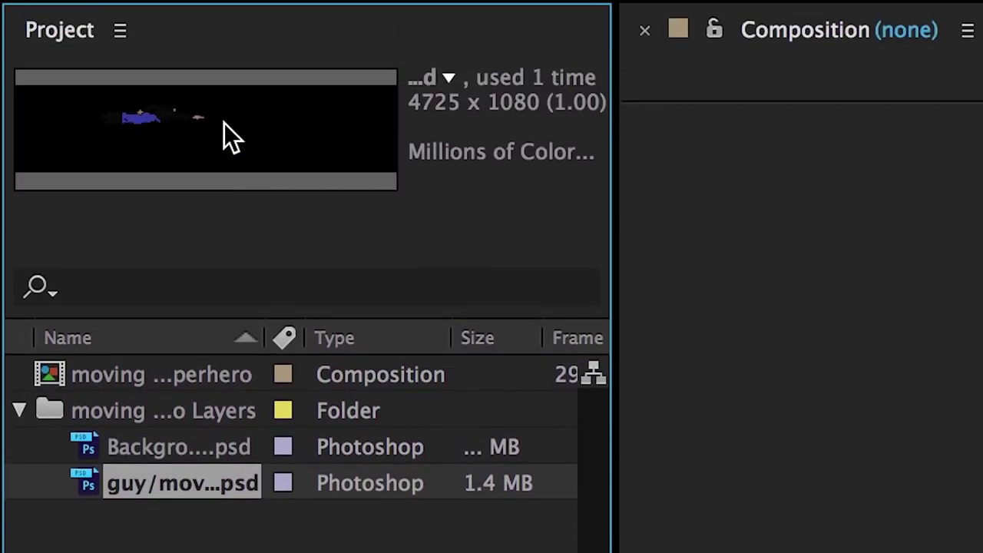
left_click(173, 444)
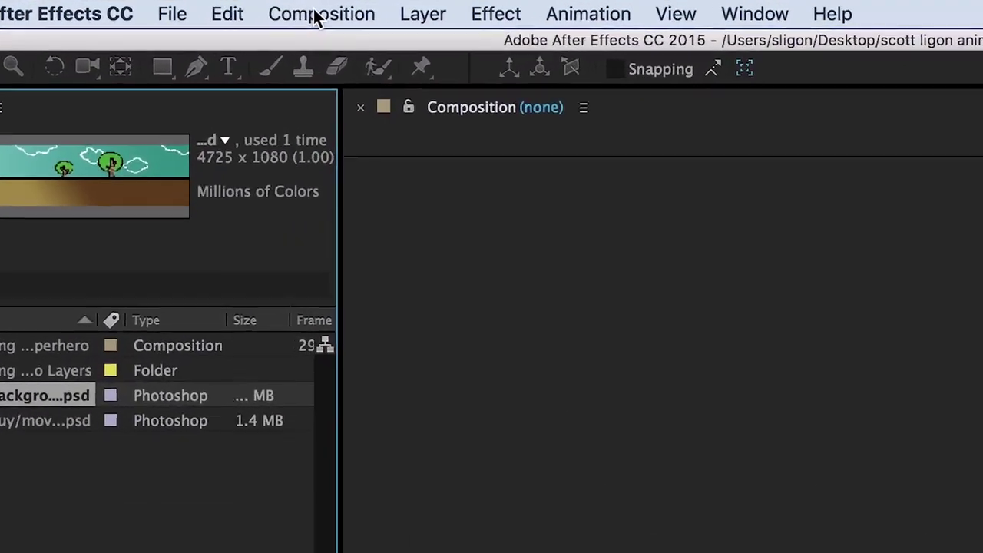
- Start a new composition using the HDTV 1080 29.97 preset
left_click(317, 15)
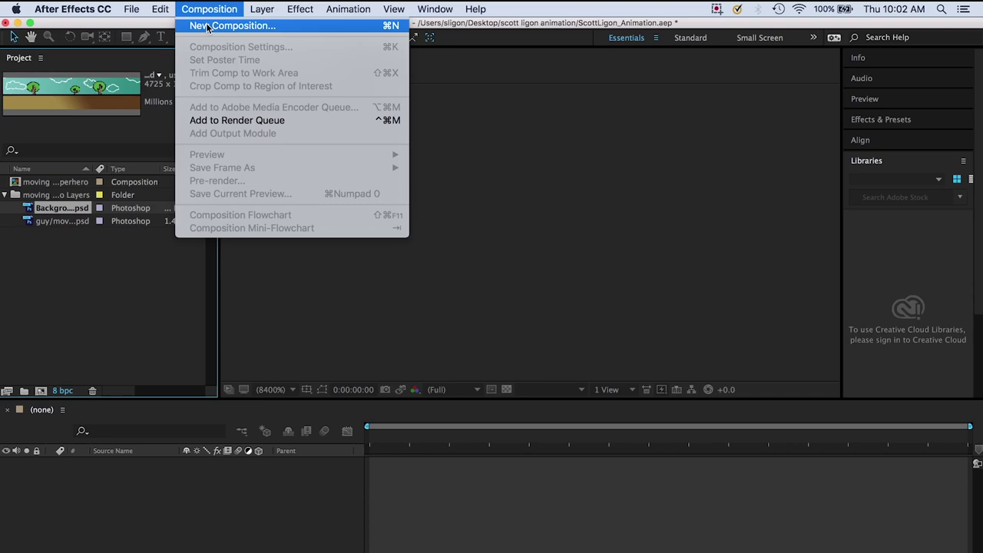
left_click(207, 27)
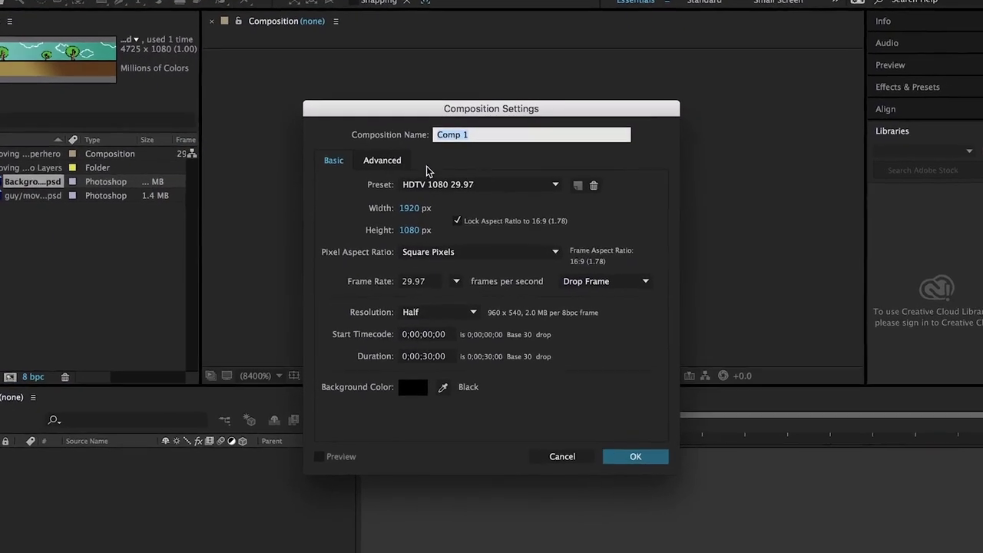
left_click(445, 187)
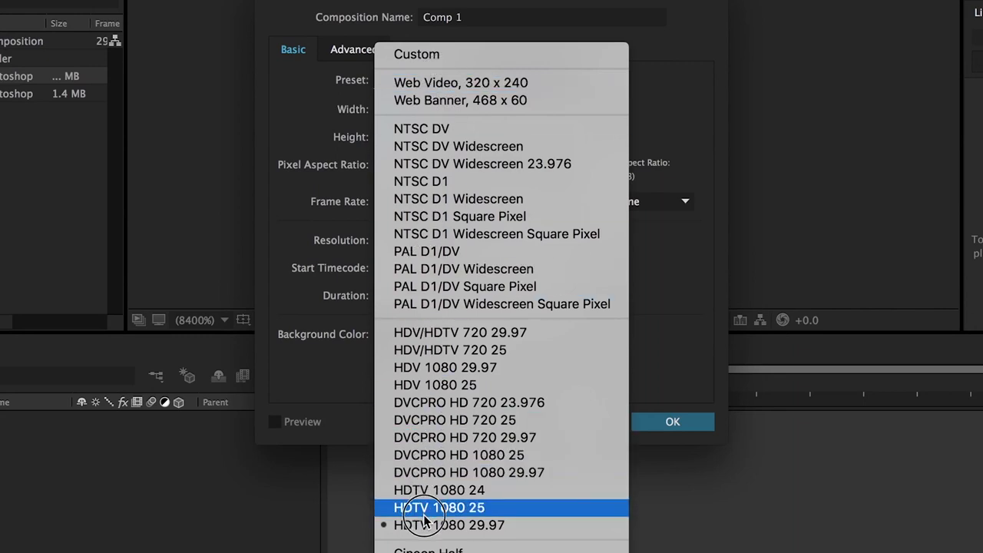
left_click(495, 530)
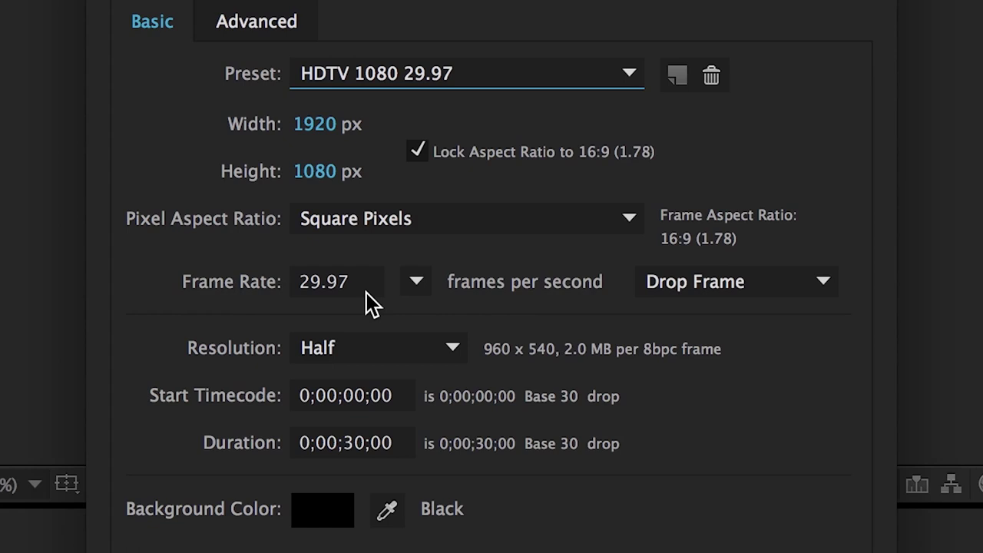
- Try a duration of 0;00;06;00 for the new composition
left_click(363, 445)
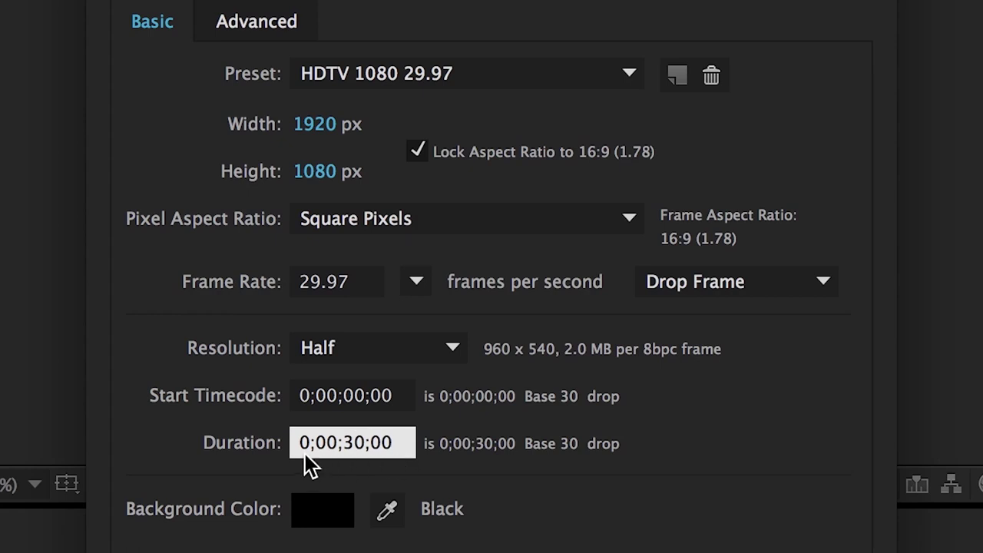
double_click(346, 443)
type("06")
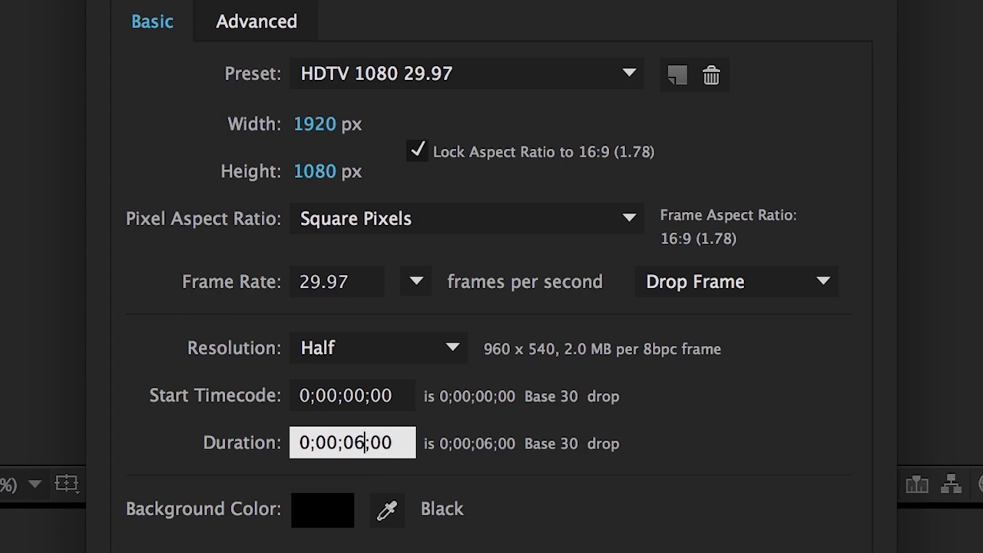
- Set the composition's duration to 0;00;30;00 and create it
left_click(591, 541)
left_click(373, 446)
left_click(363, 443)
key("BackSpace")
type("30")
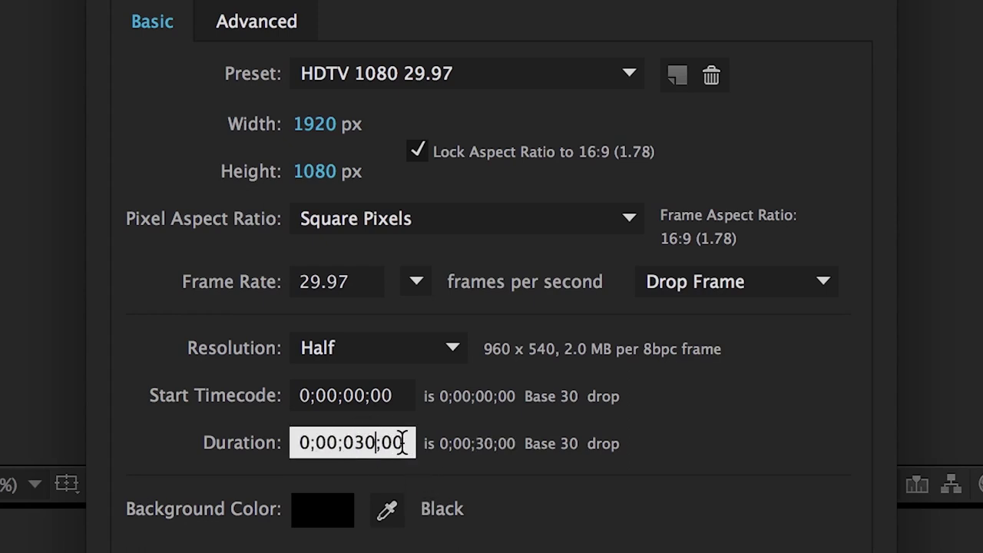
left_click(351, 443)
key("BackSpace")
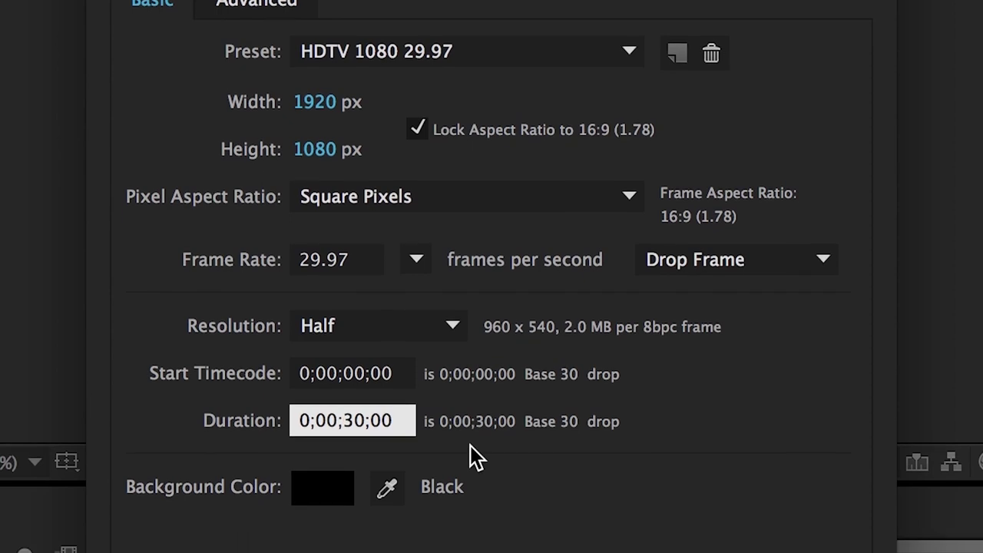
left_click(798, 471)
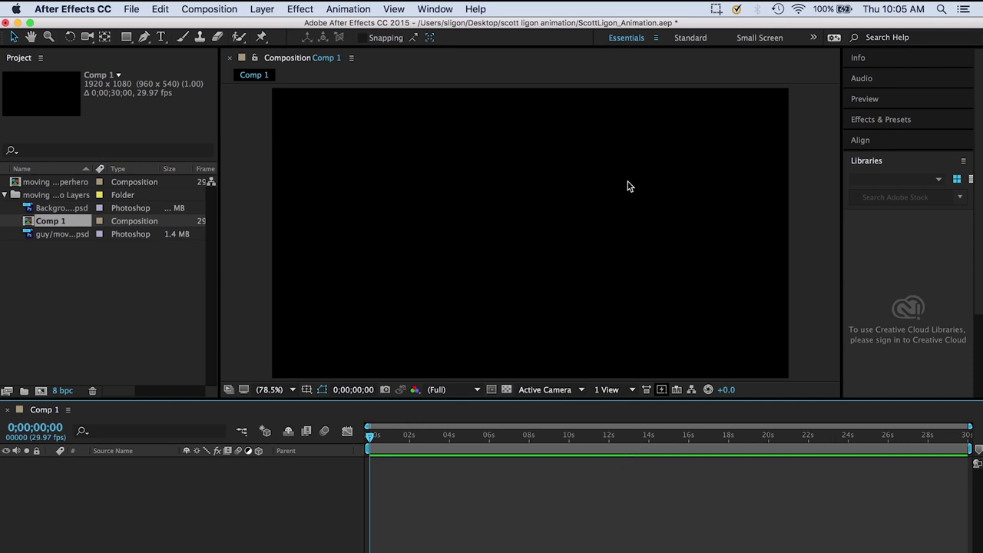
- Add the superhero Background Photoshop layer to the Comp 1 timeline, keeping the current time at 0;00;00;00
mouse_move(371, 437)
left_mouse_down()
mouse_move(566, 438)
mouse_move(735, 453)
mouse_move(426, 448)
mouse_move(361, 437)
left_mouse_up()
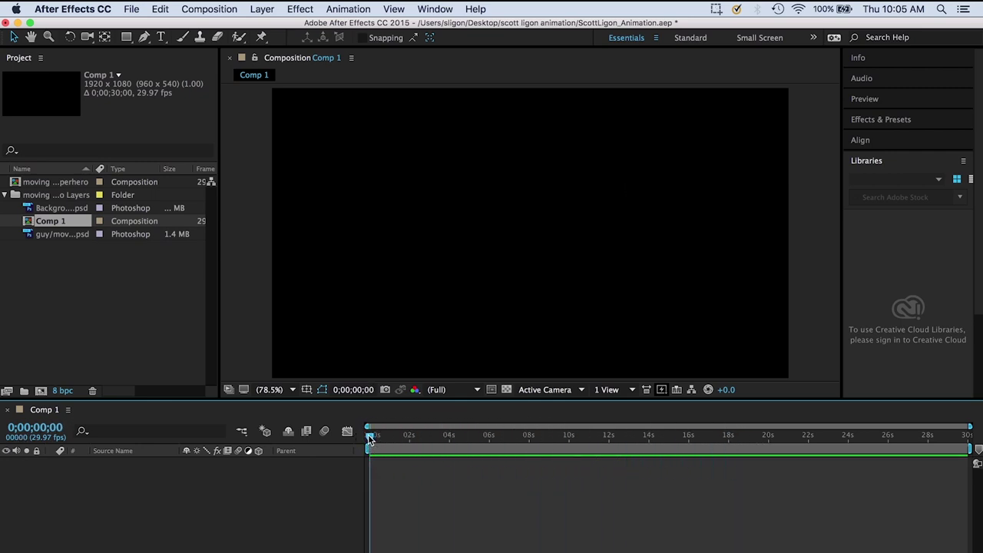
left_click(59, 207)
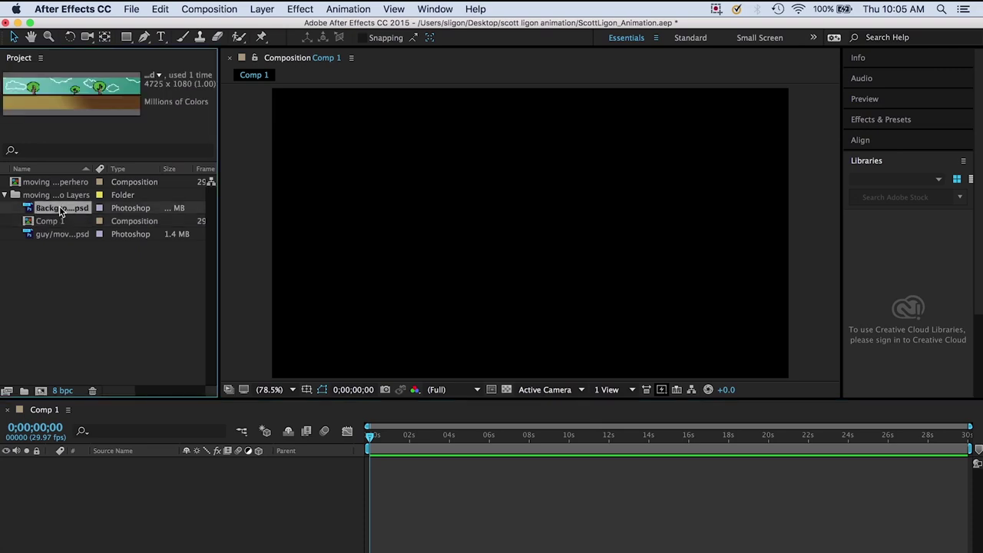
left_click_drag(59, 207, 105, 478)
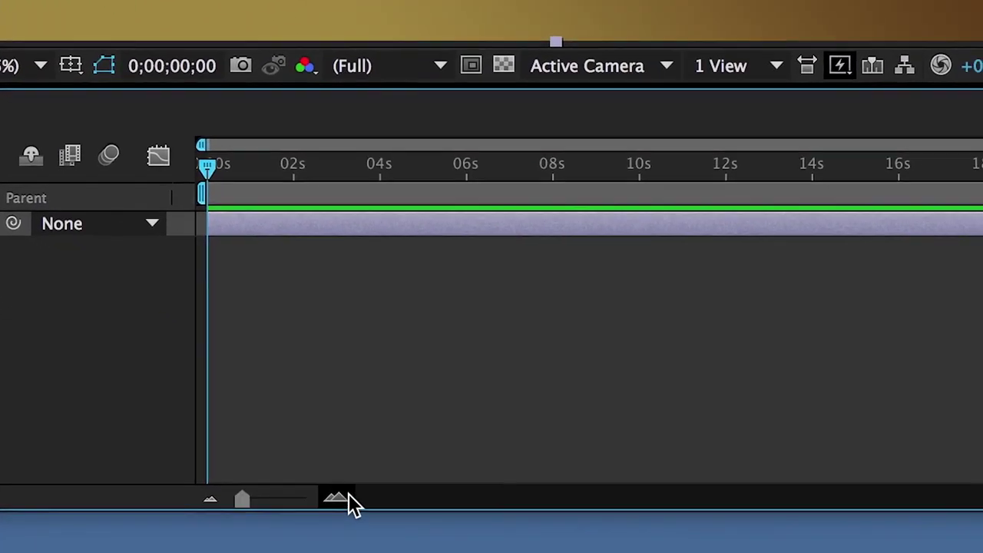
- Examine the timeline at individual-frame scale around 0;00;01;00, then return it to the full 30-second range
left_click_drag(215, 492, 245, 492)
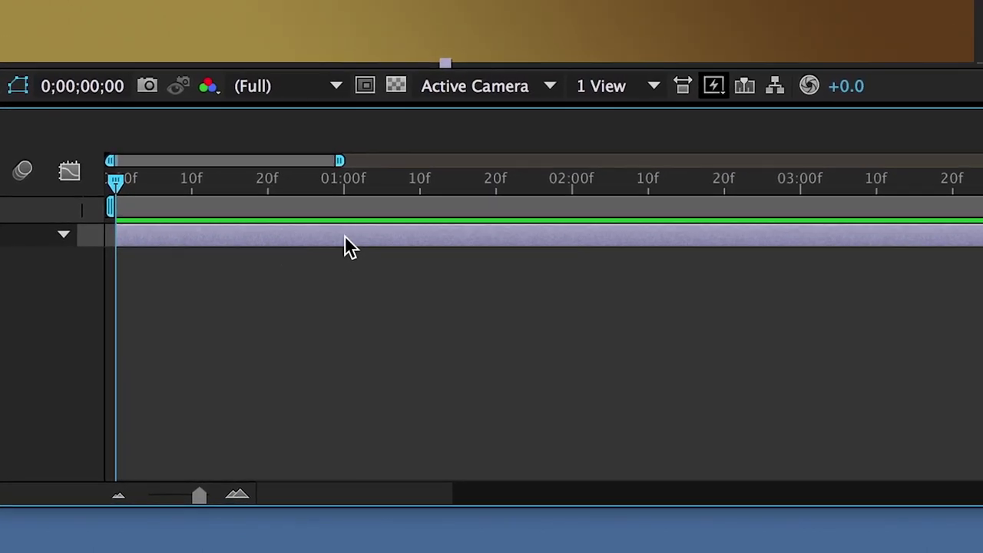
left_click_drag(104, 187, 277, 237)
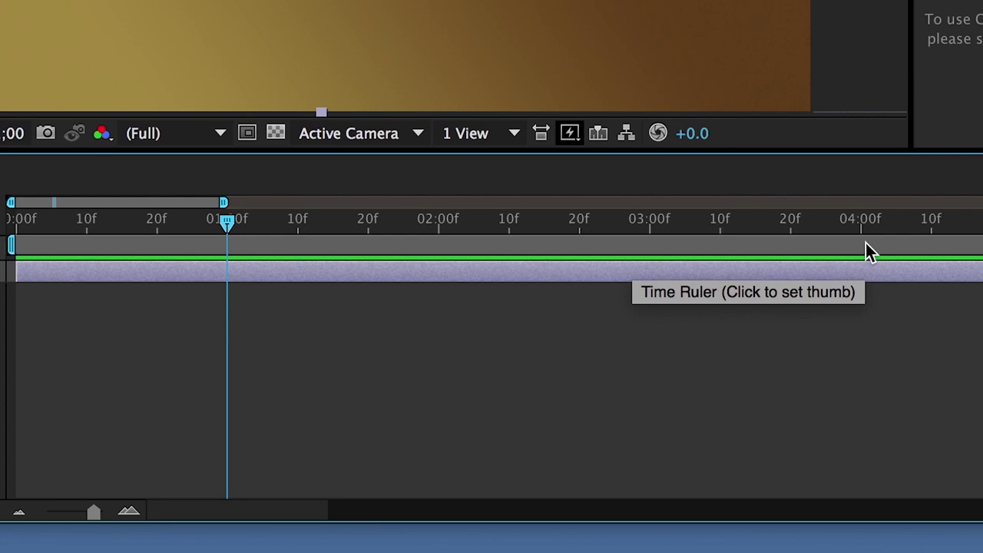
left_click_drag(88, 512, 120, 512)
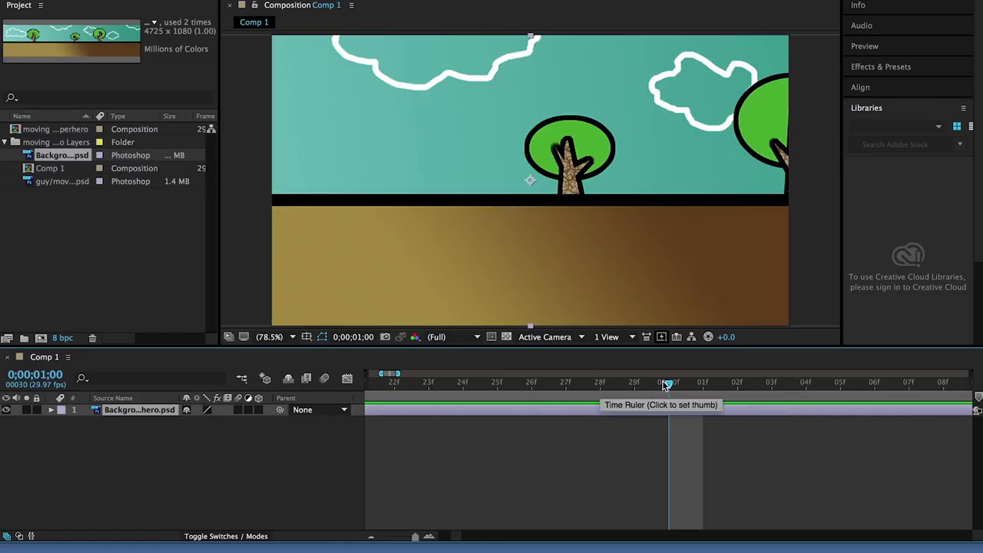
left_click_drag(414, 535, 373, 537)
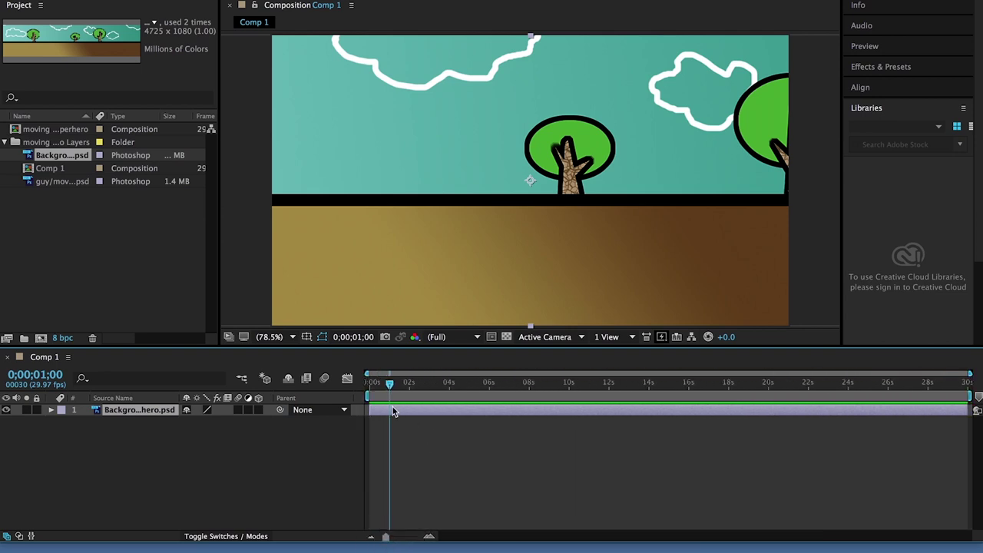
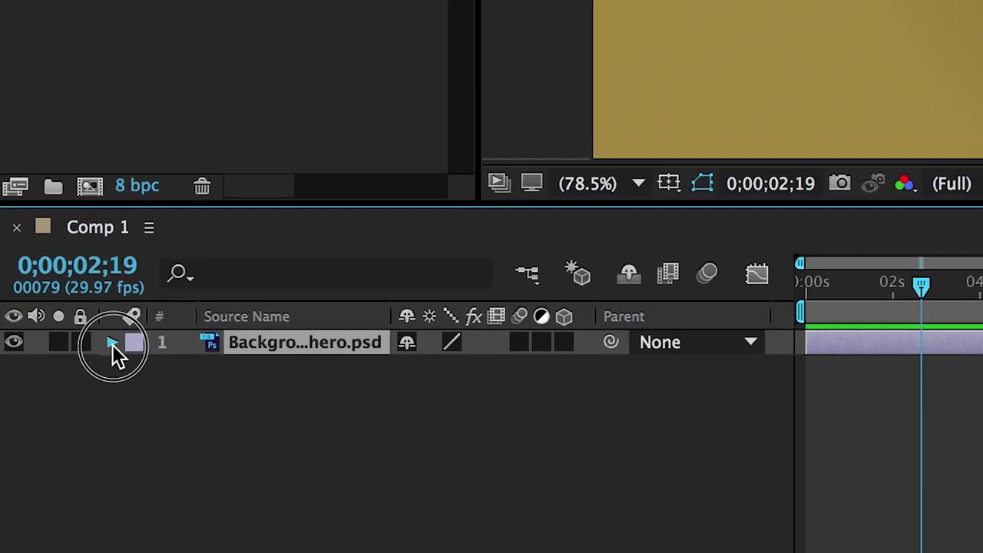
- Reveal the background layer's Transform properties and turn on Position keyframing at 0;00;00;00
left_click(112, 344)
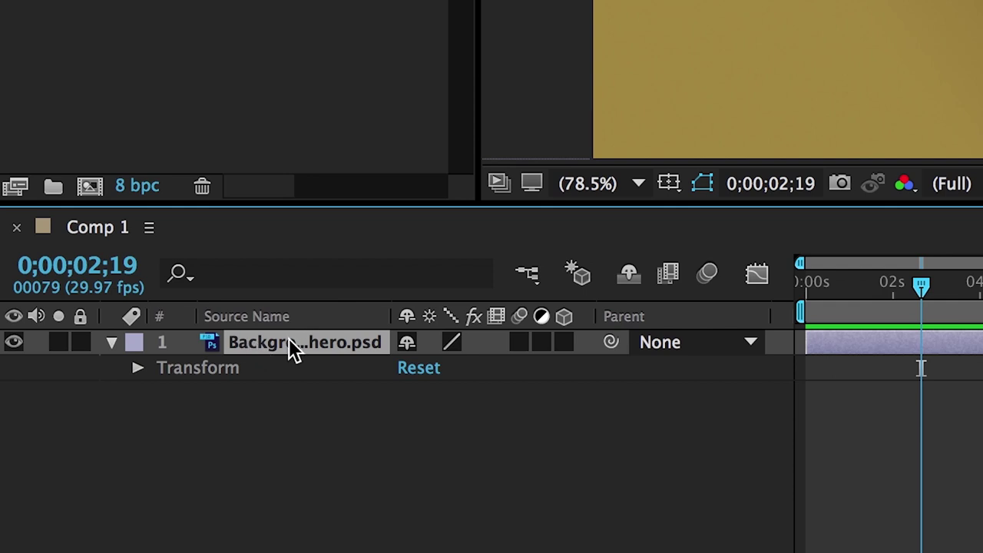
left_click(138, 368)
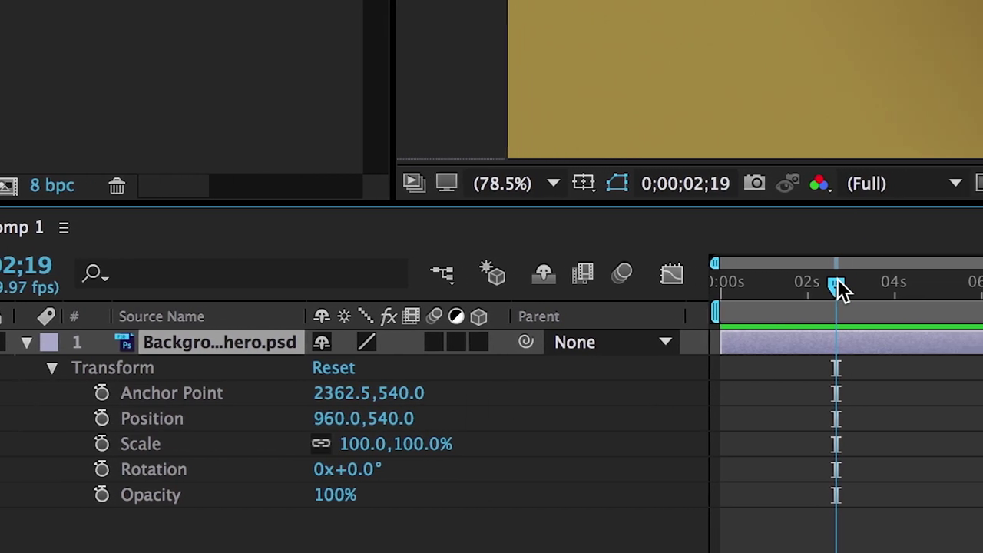
left_click_drag(838, 286, 665, 289)
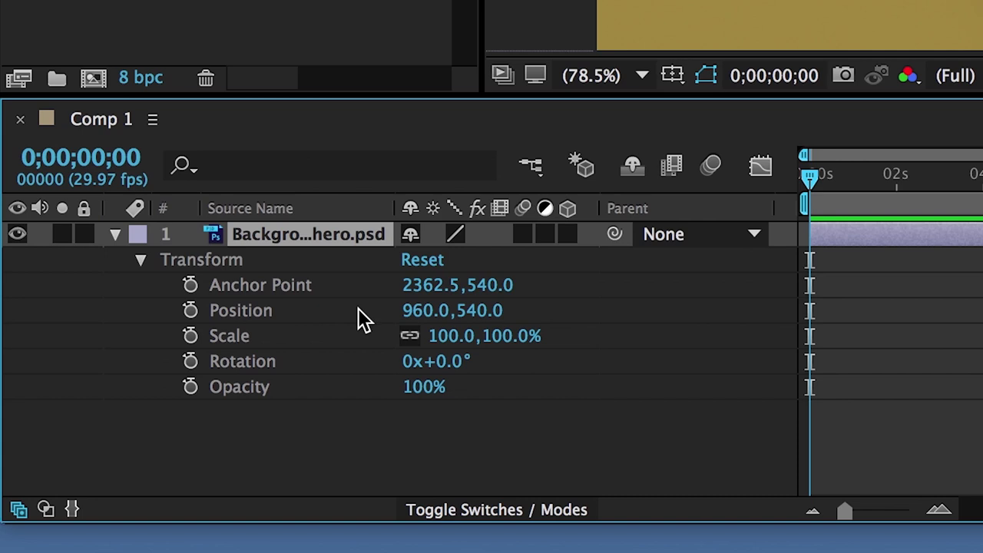
left_click(191, 311)
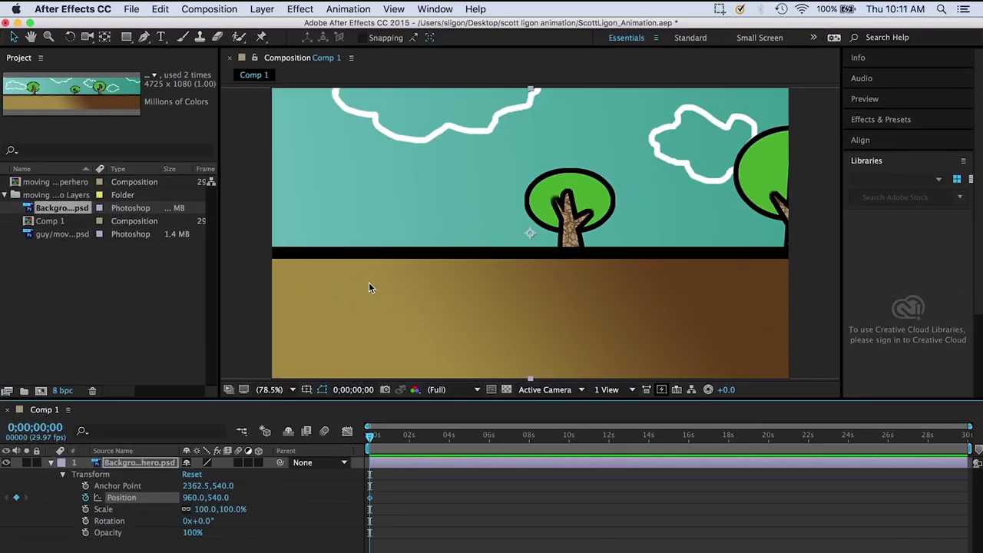
- Shift the background layer so its left edge meets the composition frame's left edge, at Position about 2363.5, 537.5
left_click_drag(327, 308, 621, 305)
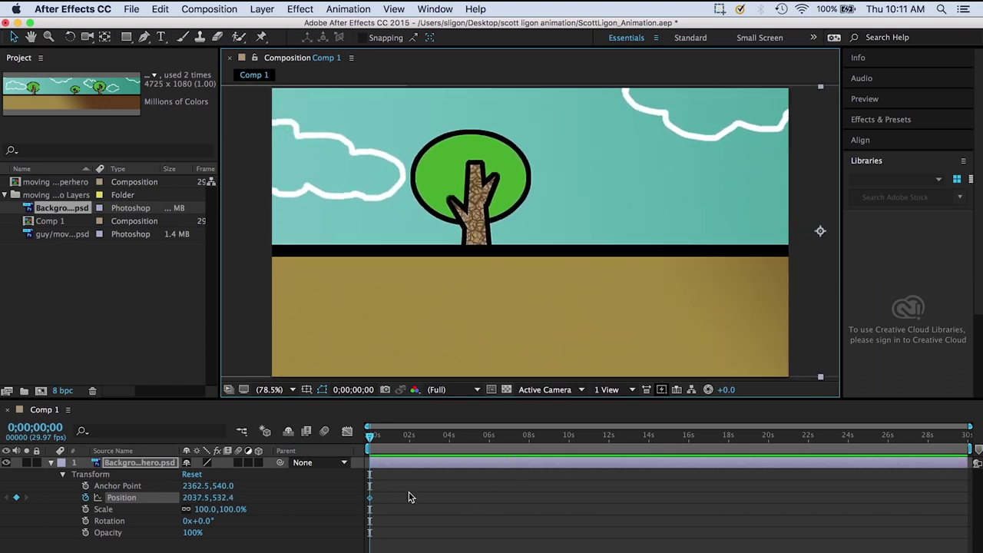
left_click_drag(344, 289, 462, 304)
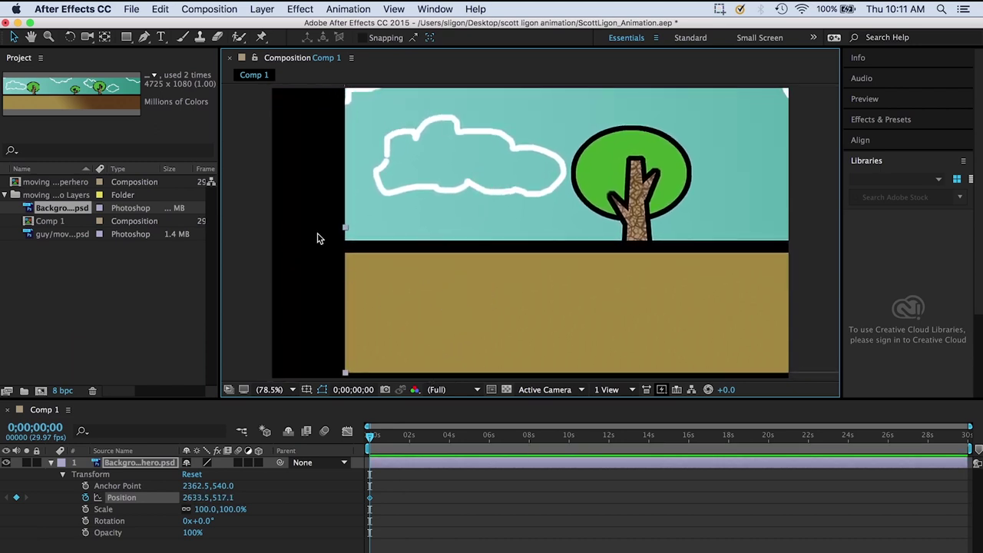
left_click_drag(446, 257, 375, 266)
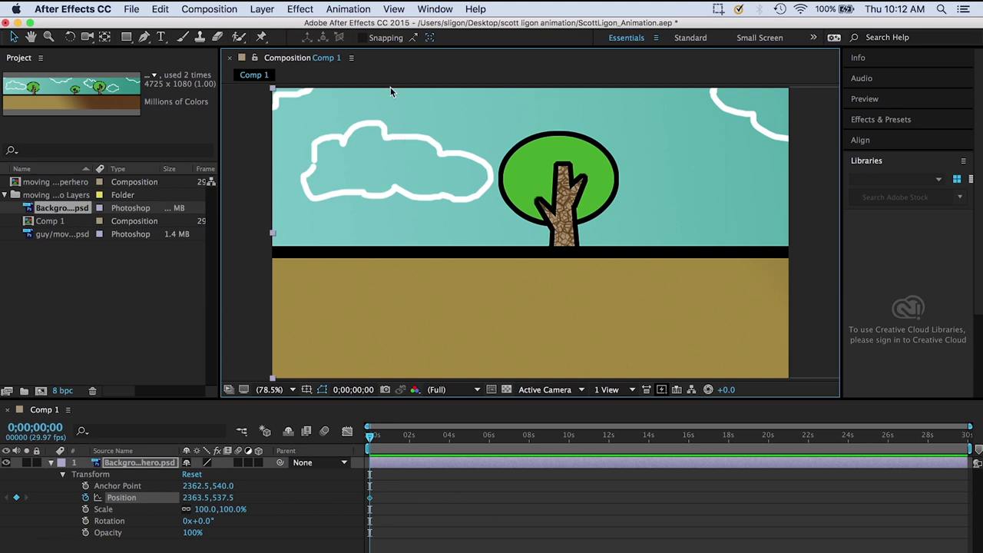
- Set the background layer's vertical Position value to 540 at 0;00;00;00
type("540")
key("Tab")
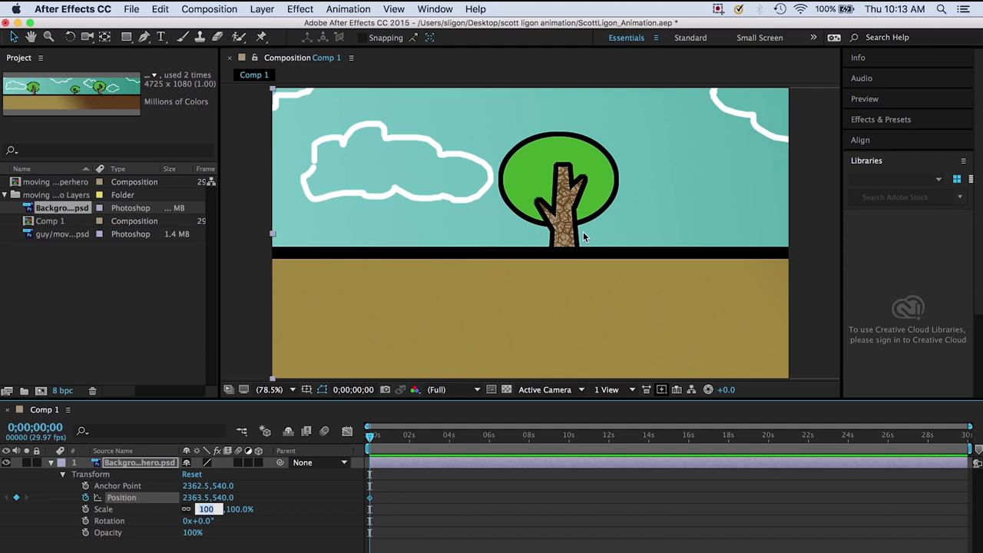
- At 0;00;29;29, slide the background layer until its right edge meets the composition frame's right edge, at Position -443.5, 540
left_click(370, 436)
left_click_drag(370, 436, 972, 435)
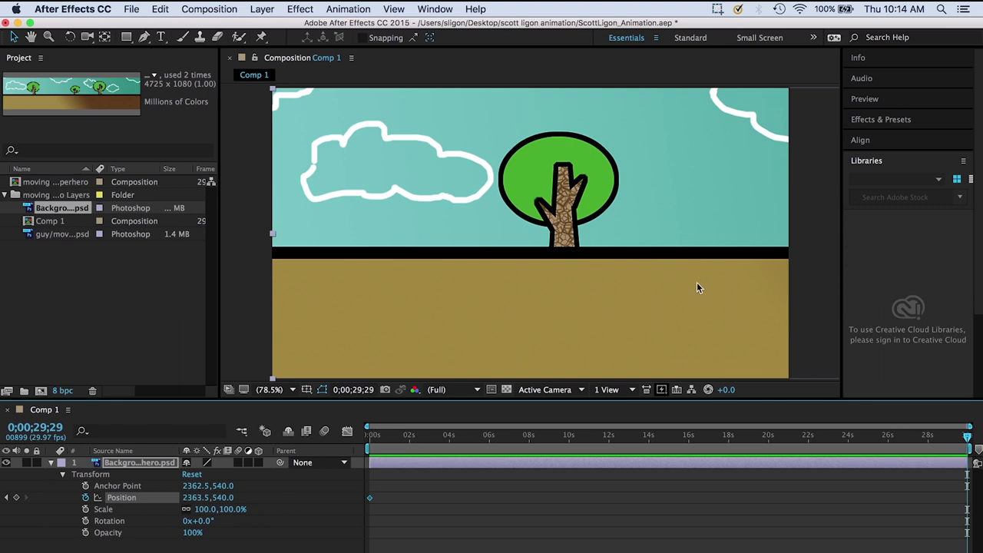
left_click_drag(696, 285, 540, 285)
left_click_drag(670, 275, 426, 274)
left_click_drag(607, 270, 414, 271)
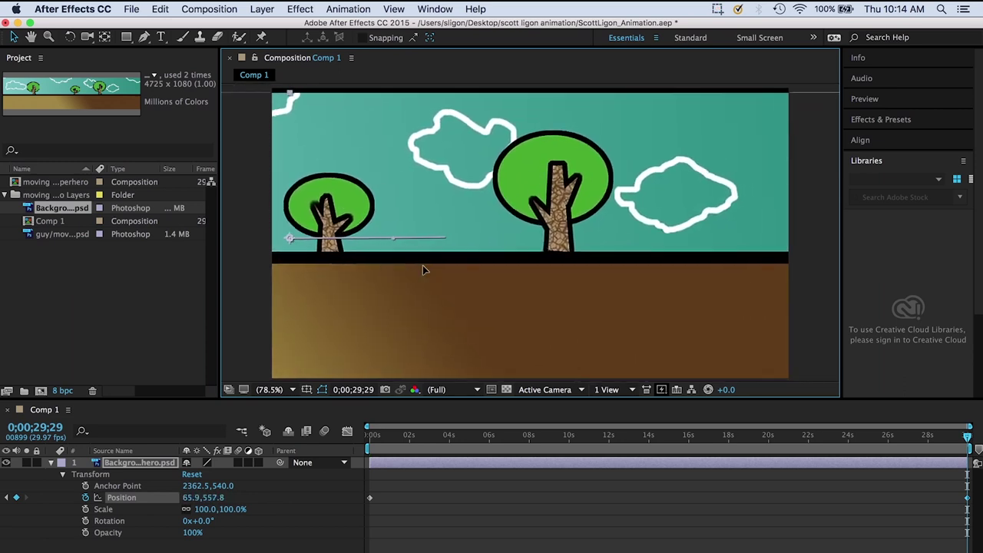
left_click_drag(645, 284, 479, 284)
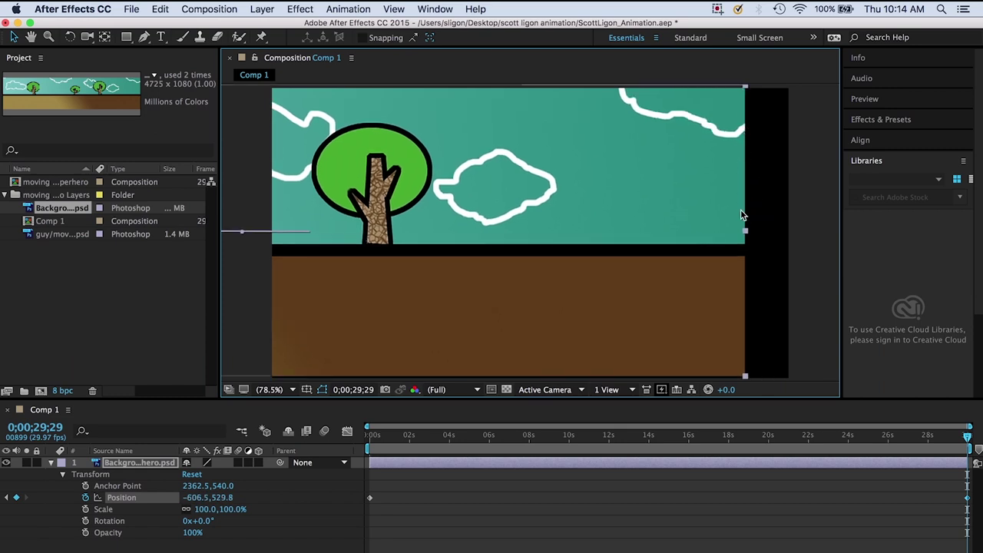
left_click_drag(709, 175, 756, 182)
left_click(809, 298)
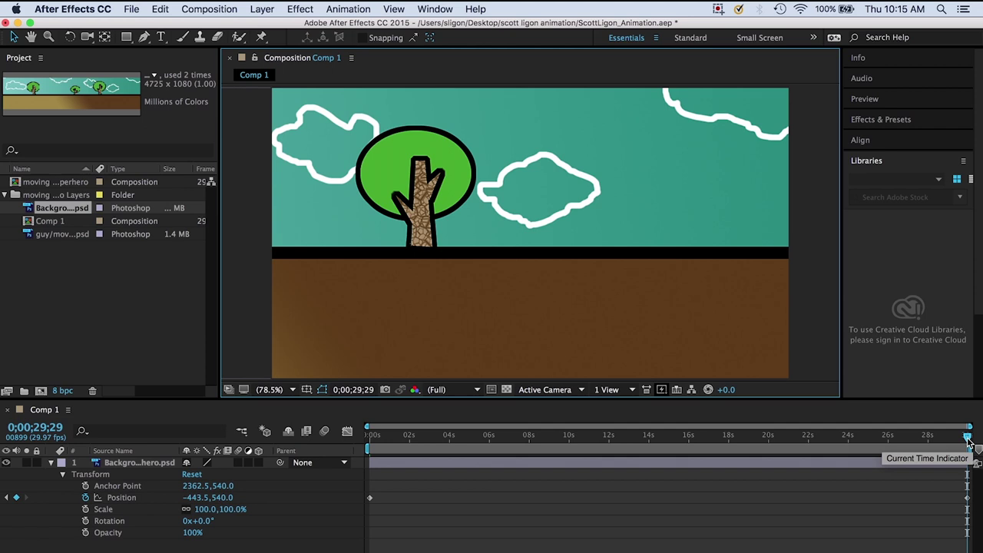
- Scrub and play back the background's movement from the start, and return the current time to 0;00;00;00
left_click_drag(968, 440, 361, 435)
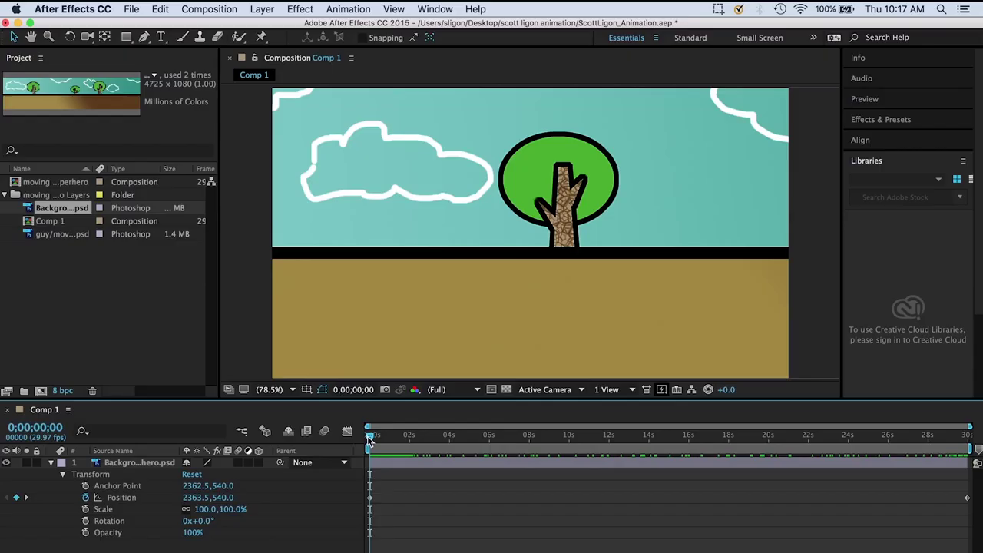
left_click_drag(368, 437, 351, 421)
key("space")
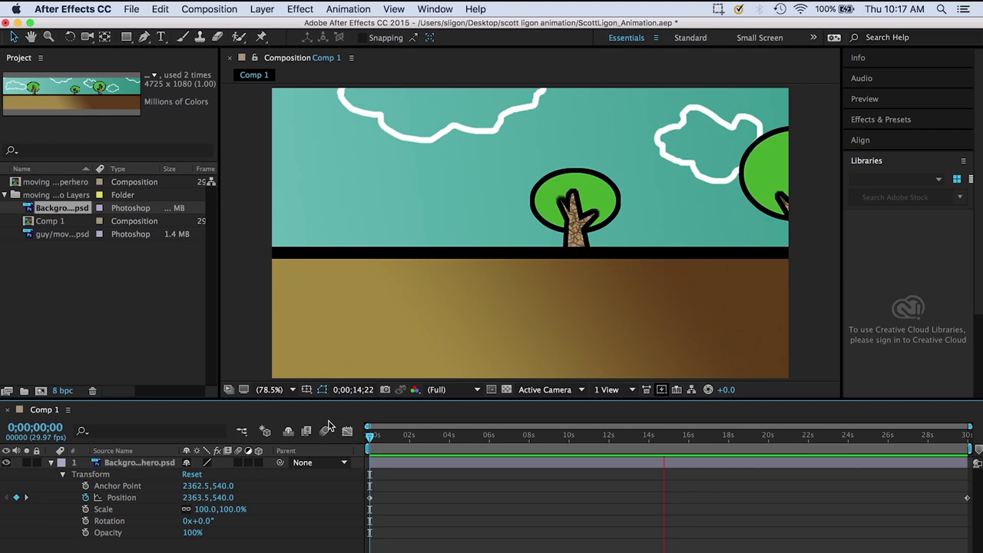
key("space")
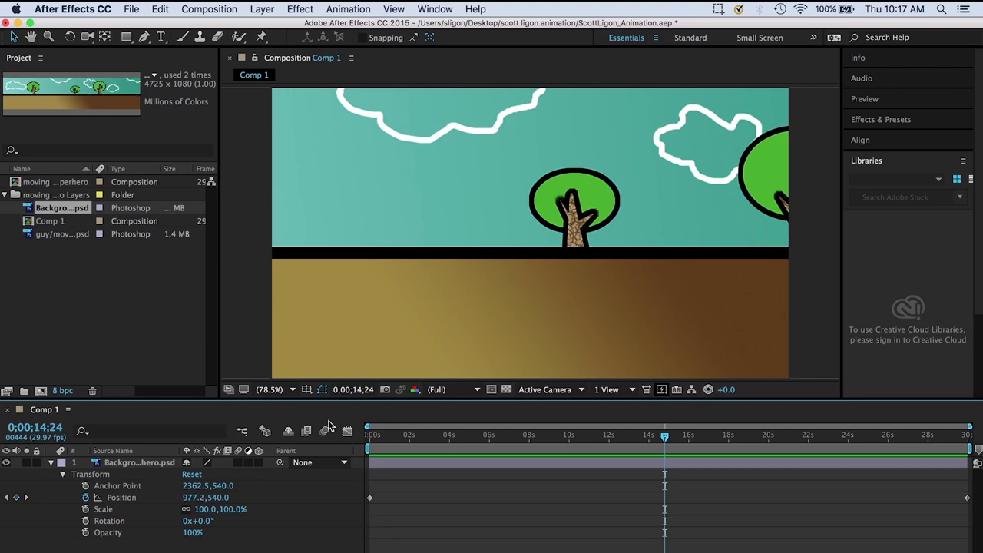
left_click(698, 435)
left_click(698, 436)
left_click_drag(699, 435, 357, 437)
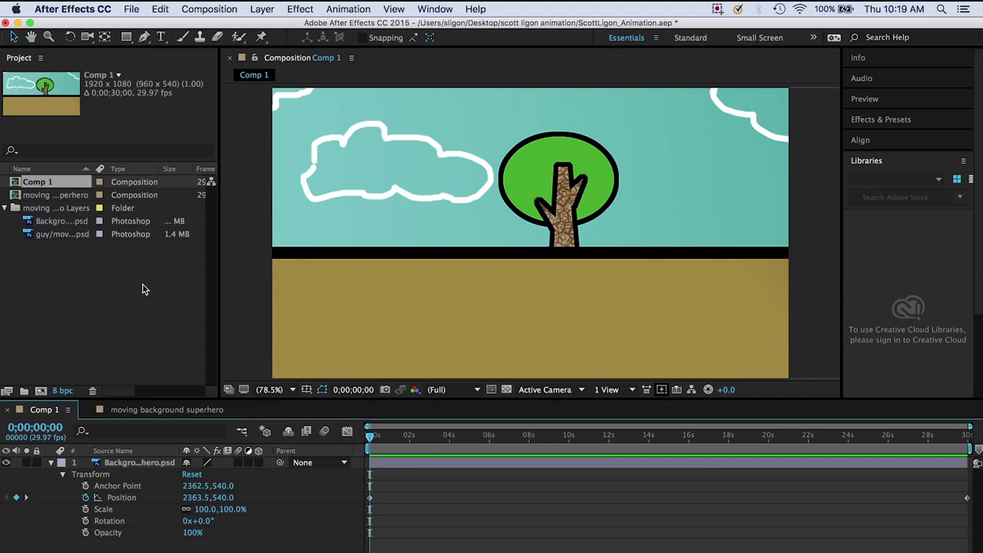
- Add the guy Photoshop layer to the Comp 1 timeline, above the background layer
left_click(61, 234)
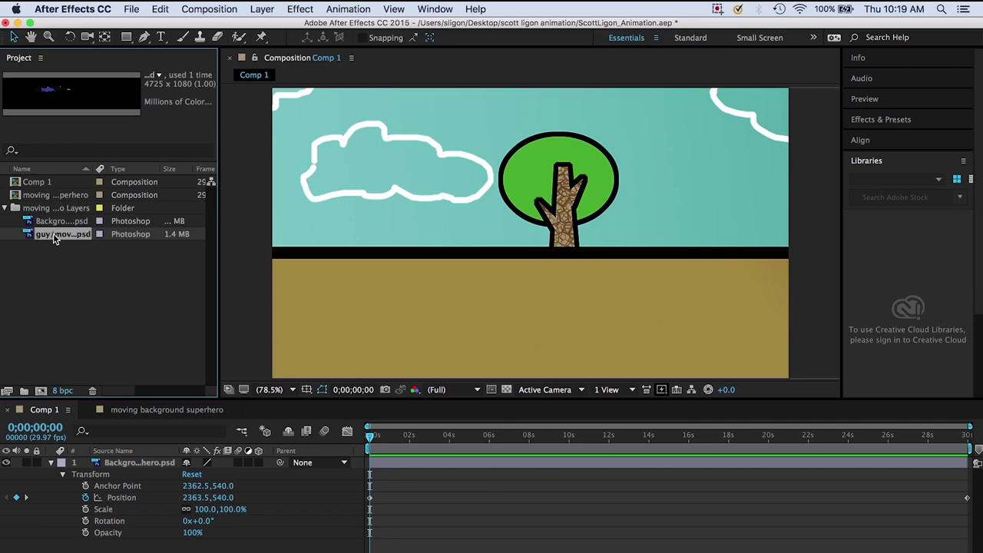
left_click_drag(54, 235, 127, 454)
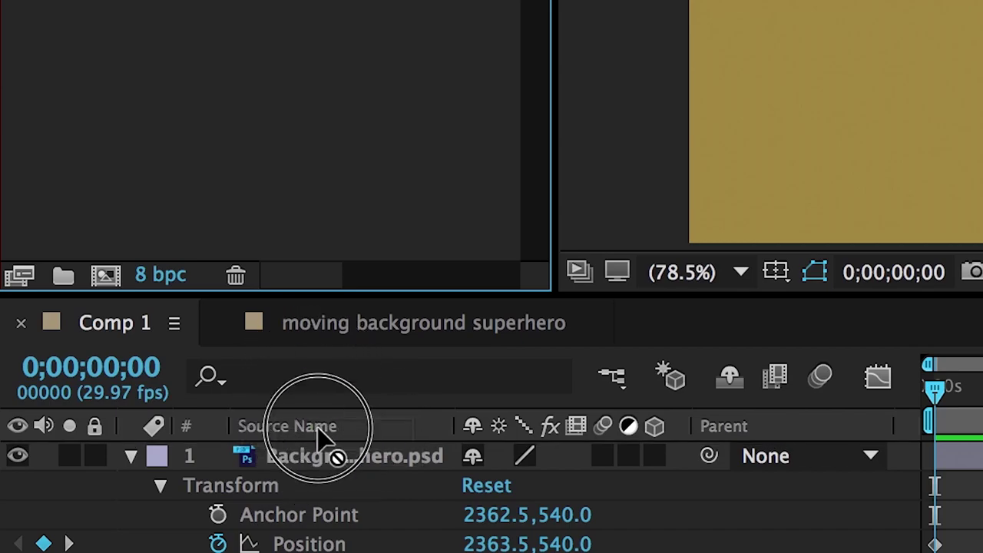
mouse_move(319, 428)
left_mouse_down()
mouse_move(319, 445)
mouse_move(325, 438)
left_mouse_up()
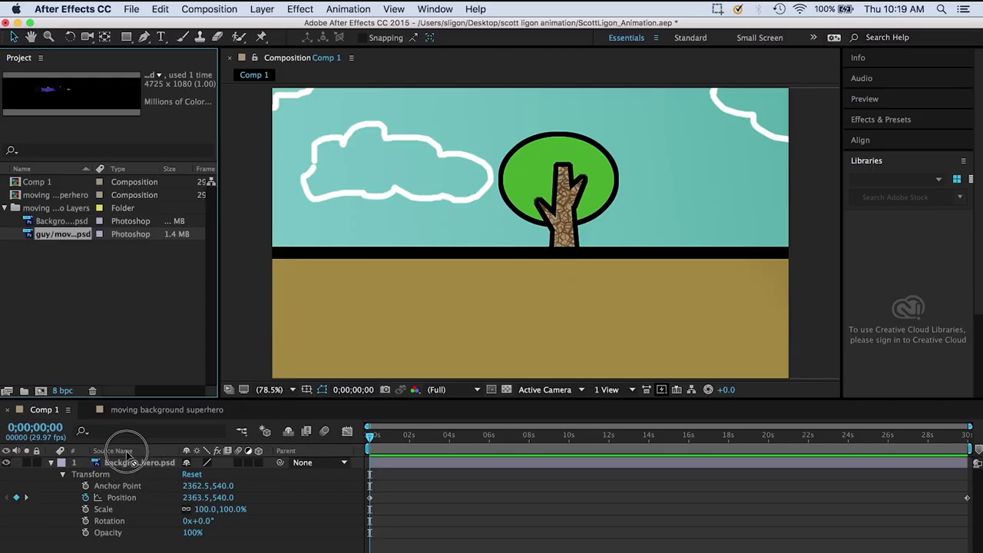
left_click_drag(126, 454, 129, 461)
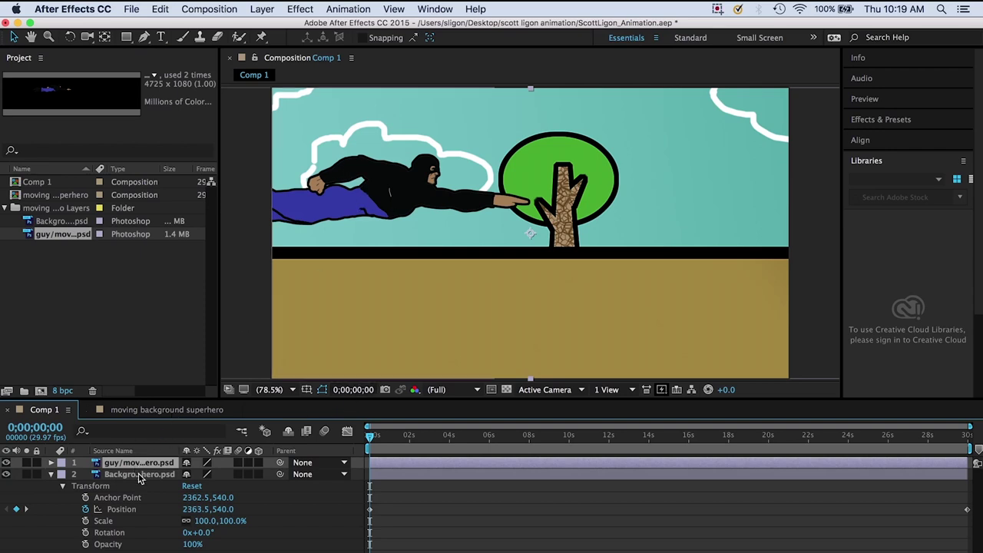
mouse_move(140, 477)
left_mouse_down()
mouse_move(146, 482)
mouse_move(140, 464)
left_mouse_up()
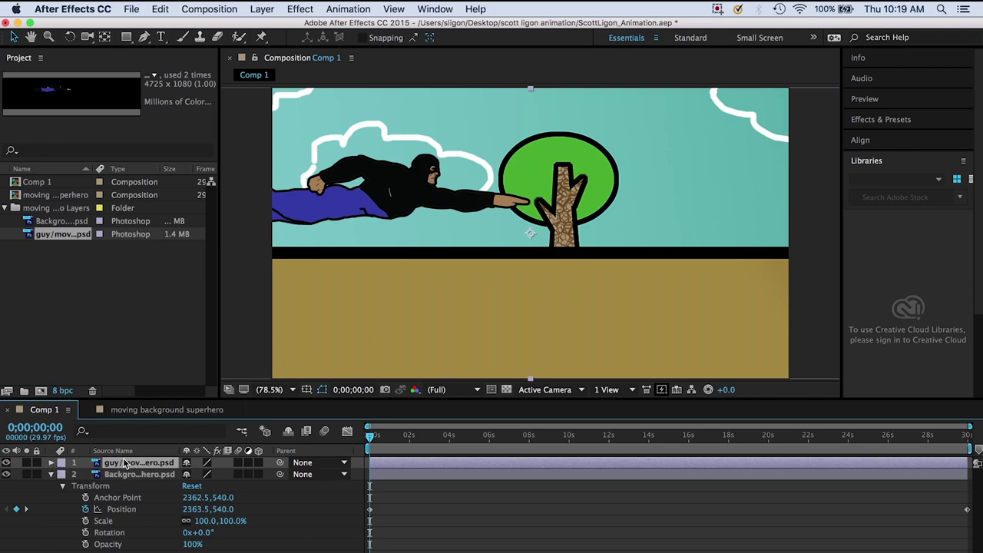
- Reveal the guy layer's Transform properties and move the superhero fully into the frame, at Position about 1635, 471
left_click(51, 462)
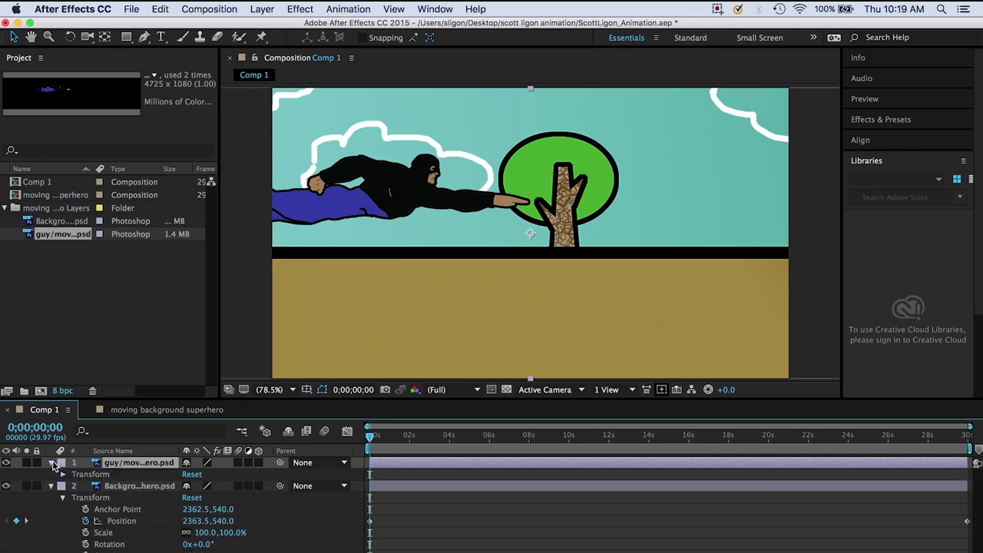
left_click(62, 474)
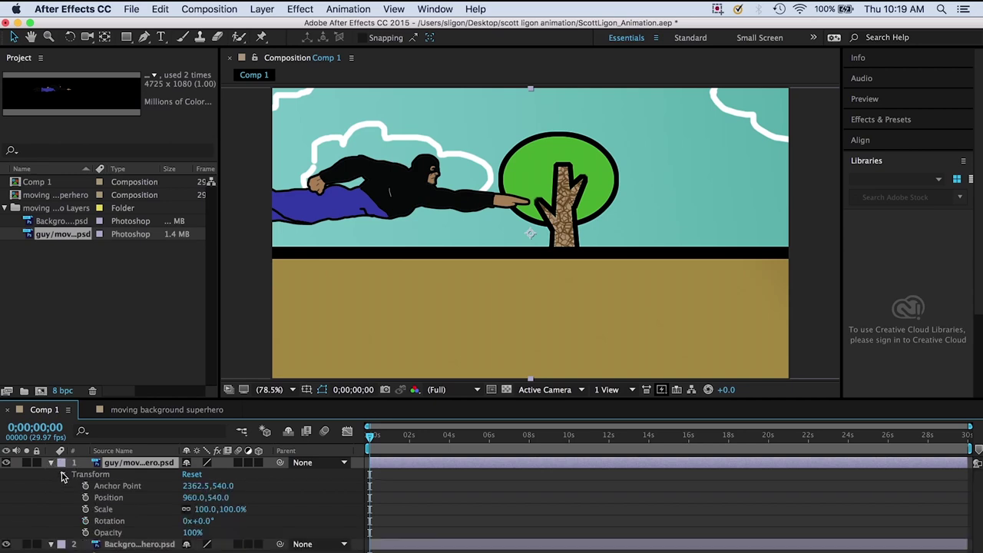
left_click_drag(367, 205, 548, 187)
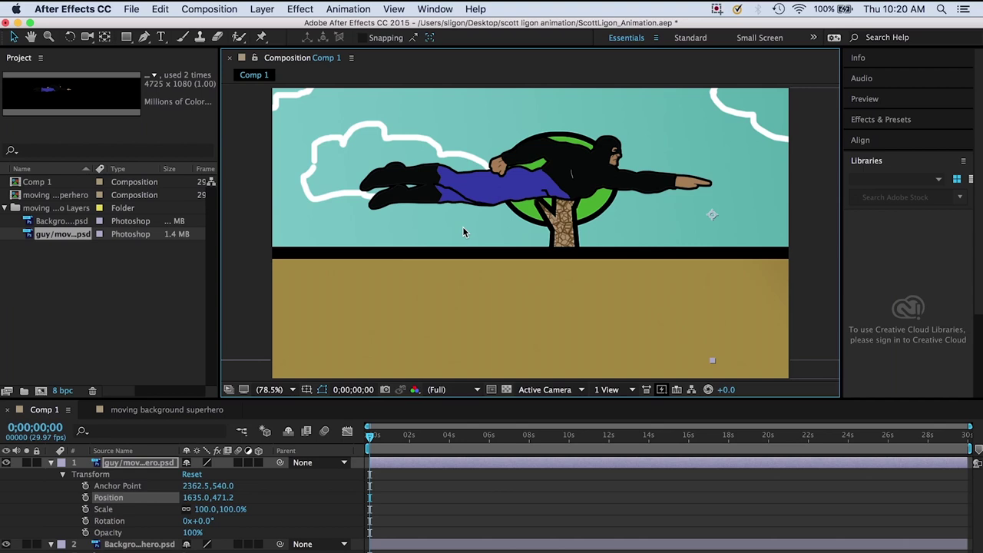
- Collapse the layers' properties and apply the Gaussian Blur effect to the background layer
left_click(146, 544)
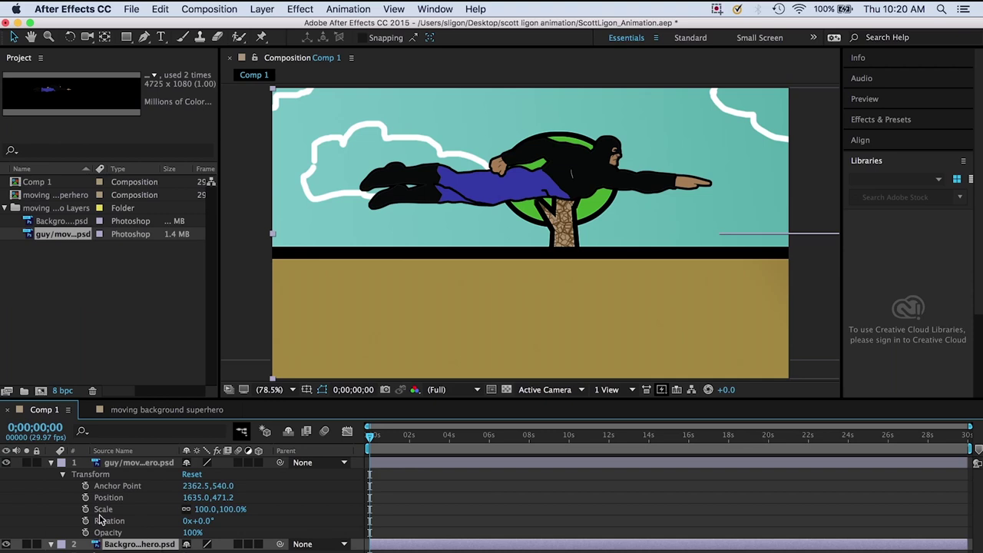
left_click(51, 463)
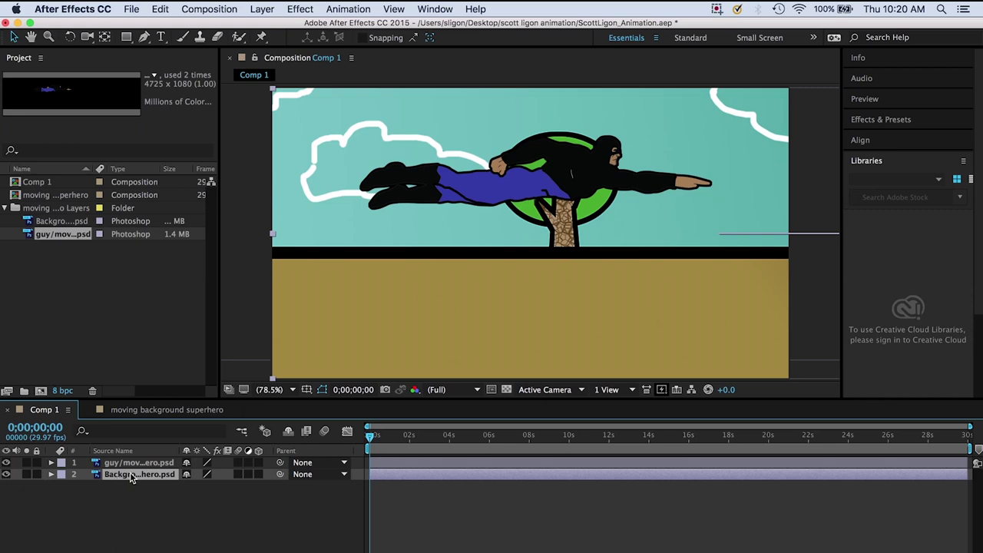
left_click(293, 9)
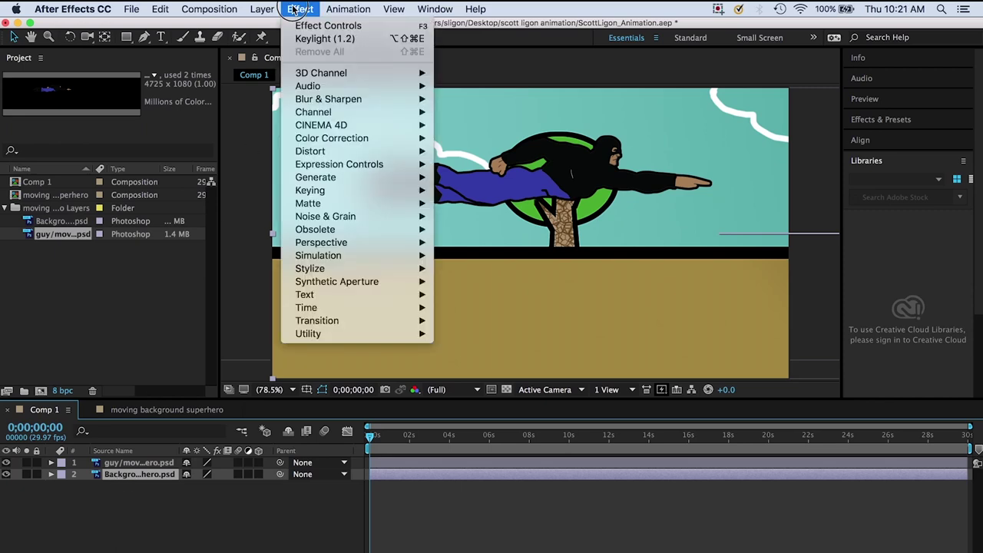
mouse_move(330, 99)
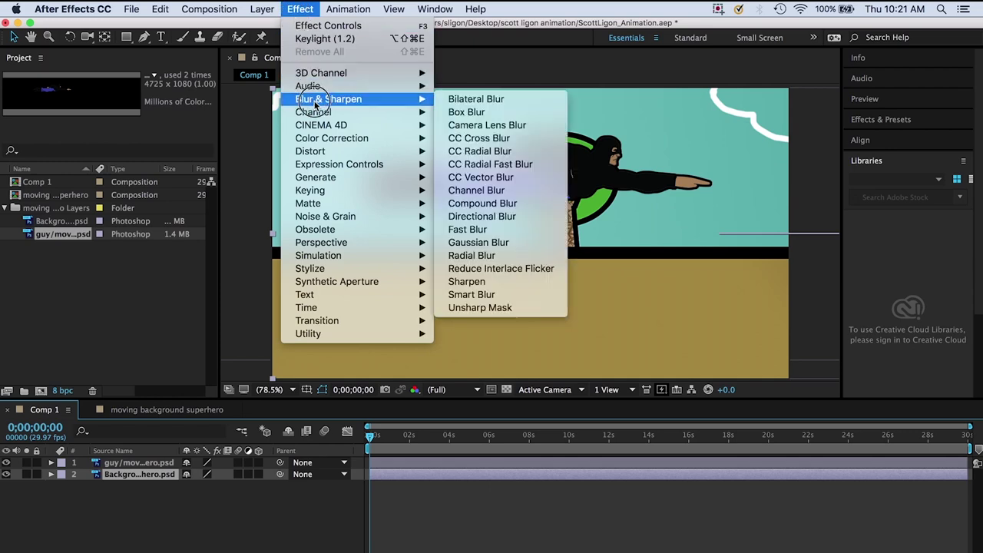
left_click(485, 241)
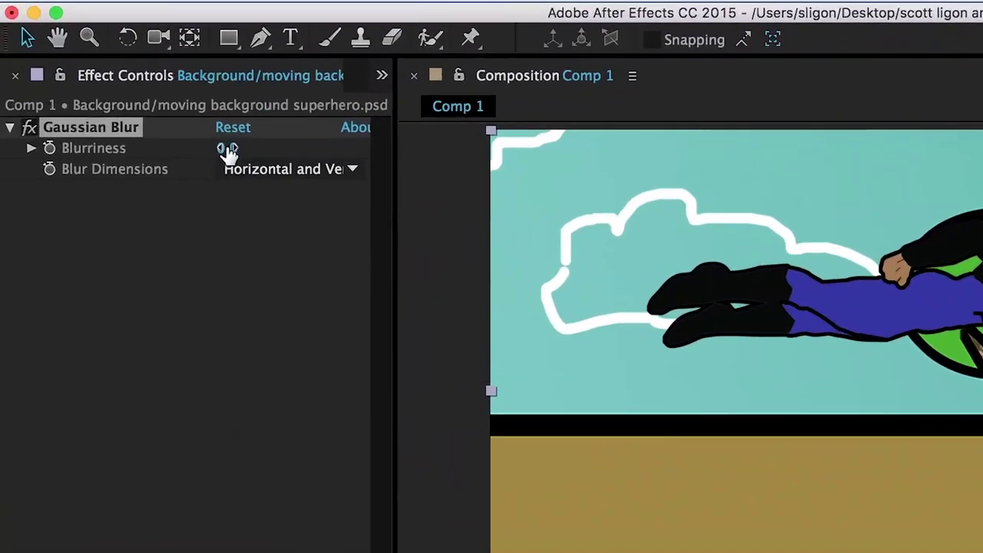
- Set the background's Gaussian Blur Blurriness to 20
left_click_drag(126, 98, 145, 98)
left_click_drag(405, 207, 500, 197)
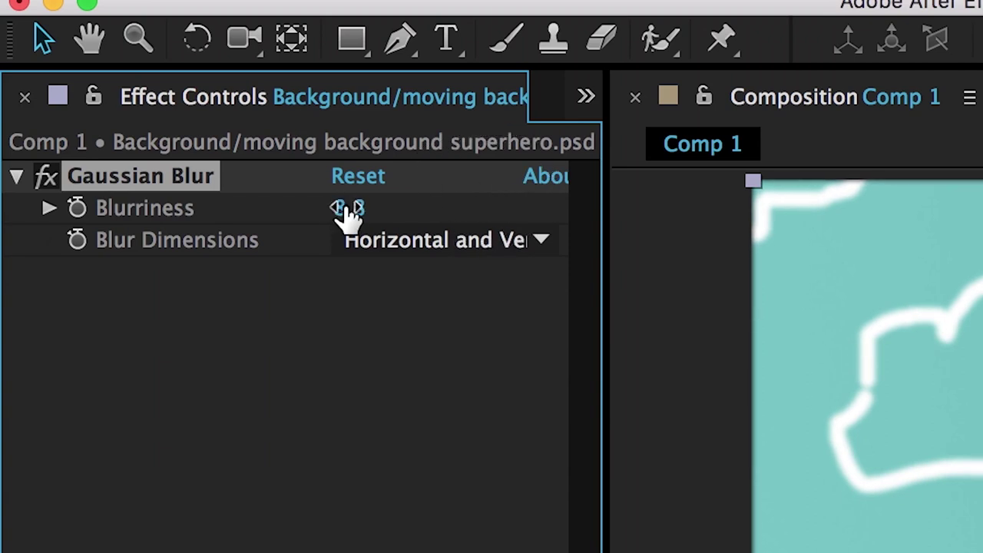
left_click_drag(351, 219, 457, 192)
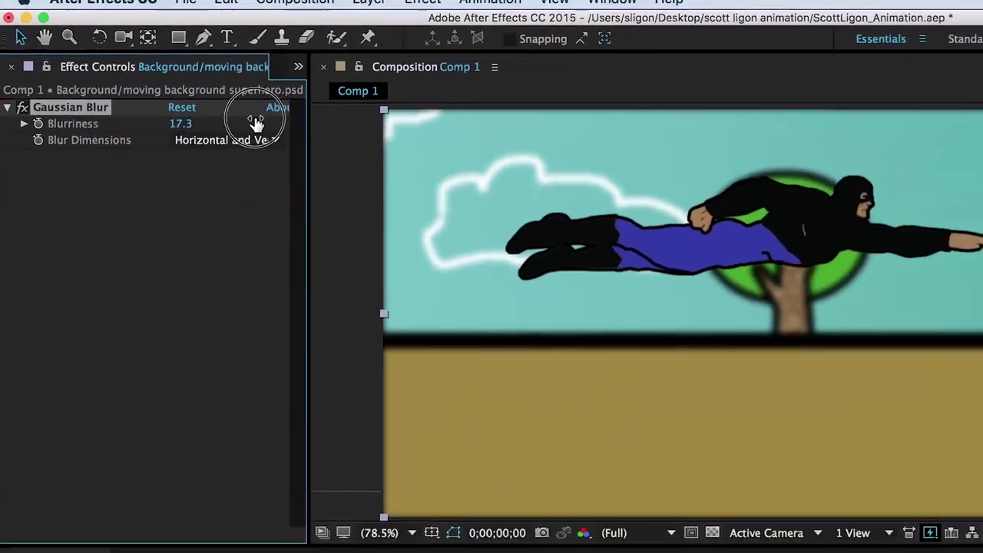
left_click_drag(256, 123, 272, 115)
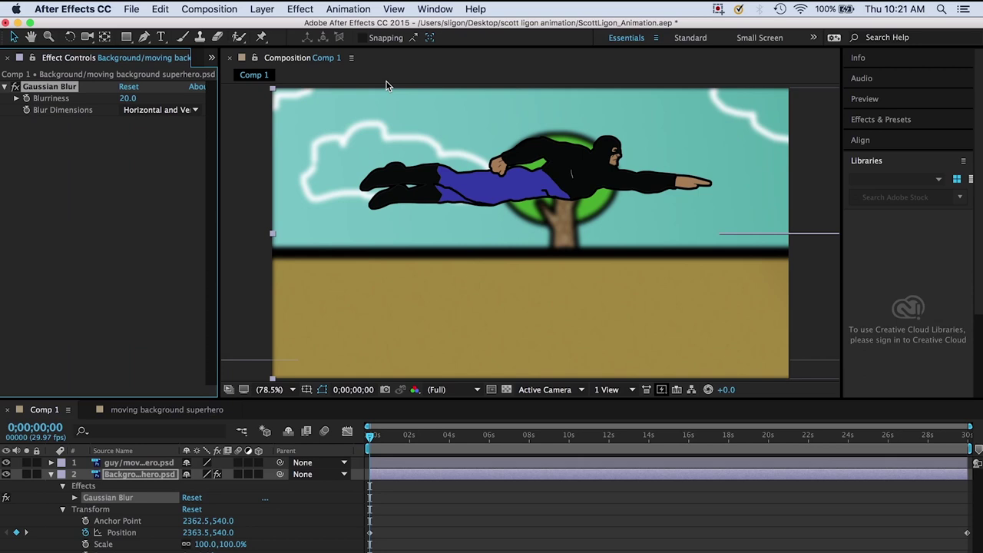
- Apply a Levels effect to the background layer with Gamma 0.51 and Output Black 37
left_click(299, 9)
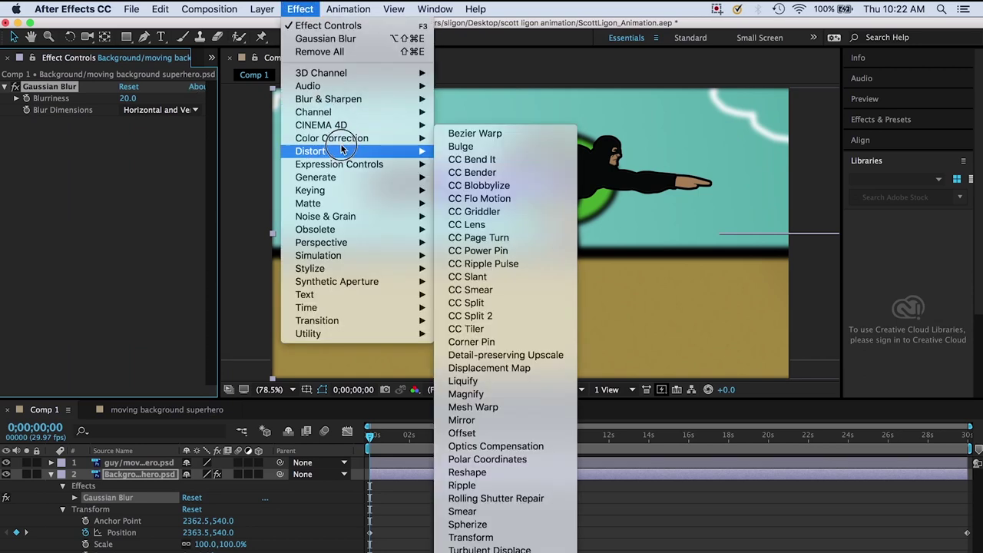
mouse_move(342, 142)
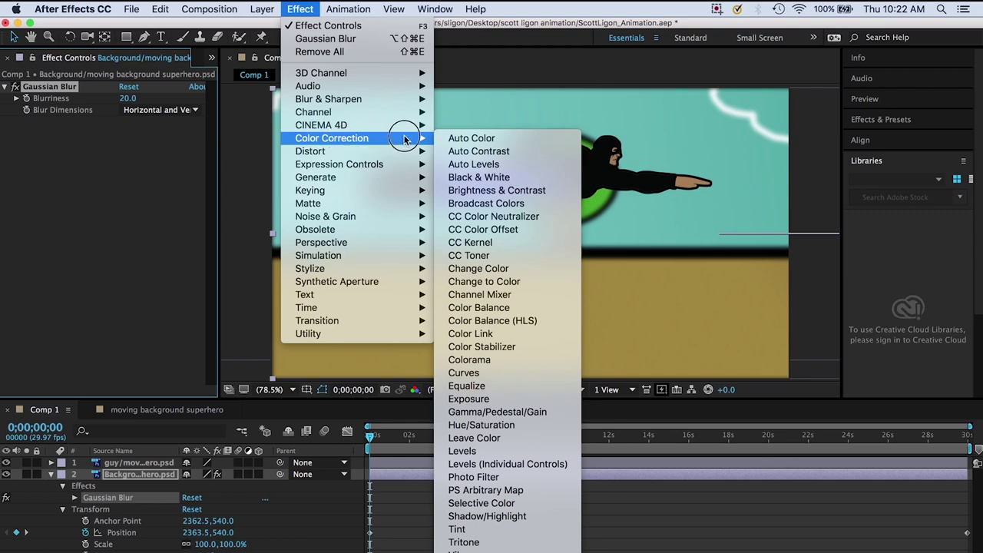
left_click(565, 451)
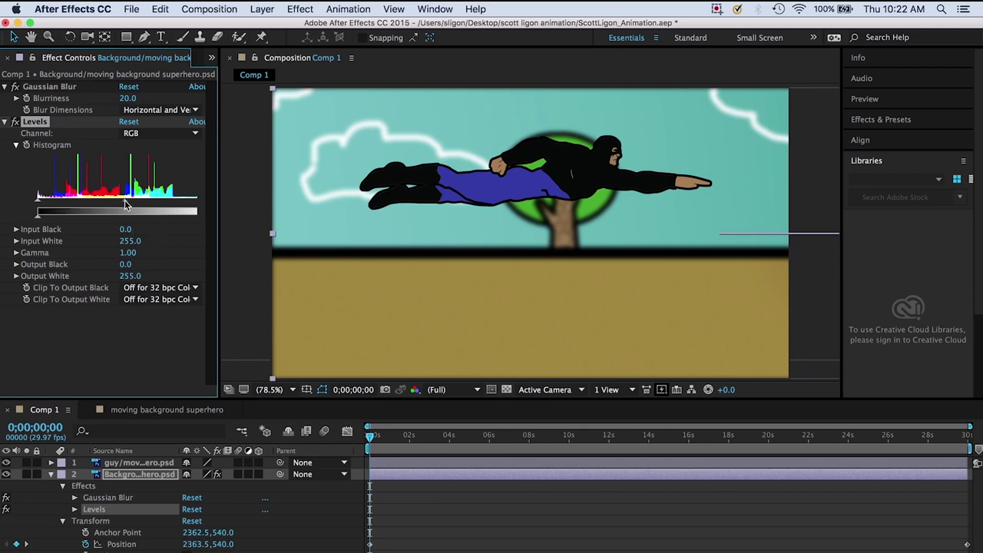
left_click_drag(127, 206, 160, 205)
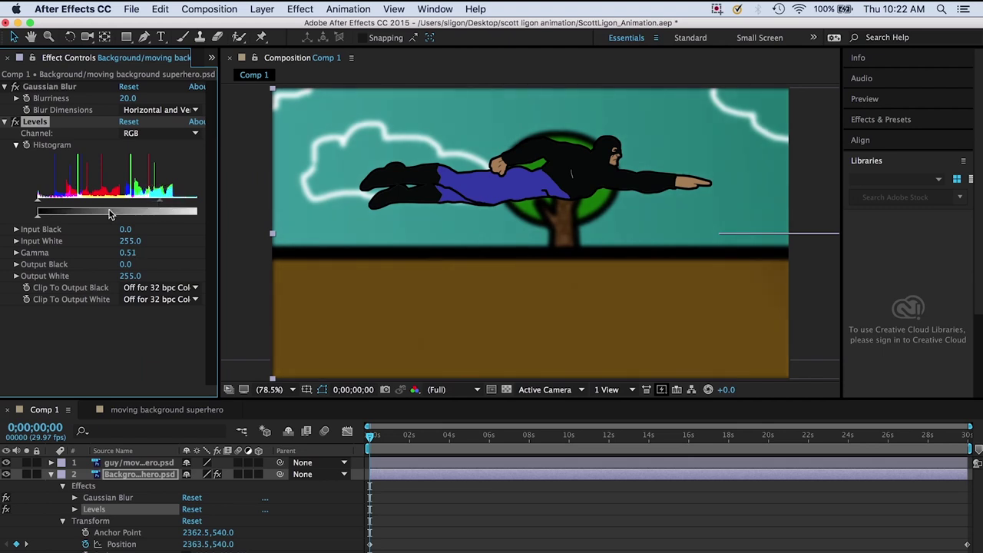
left_click_drag(38, 220, 63, 217)
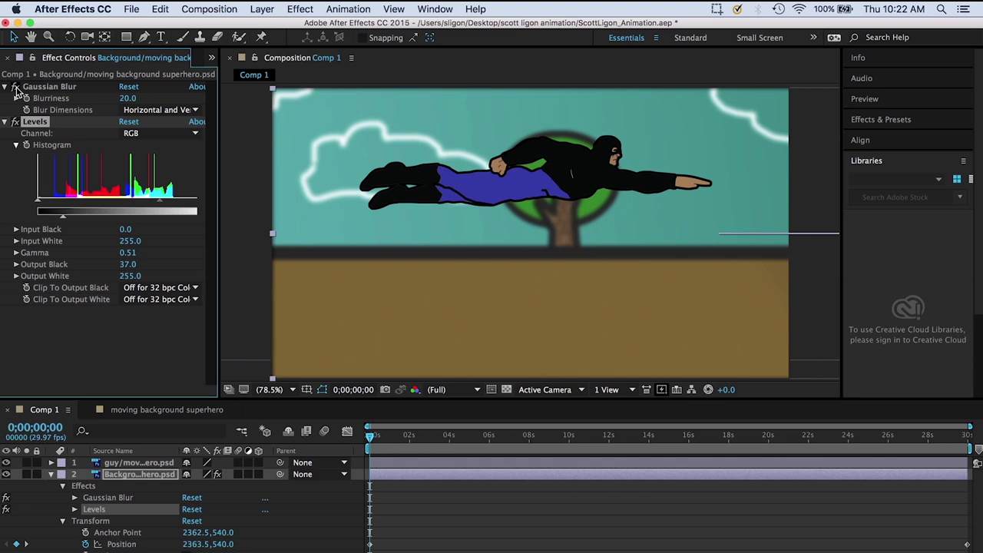
- Compare the background with and without its Levels and Gaussian Blur effects, leaving both enabled
left_click(15, 121)
left_click(14, 86)
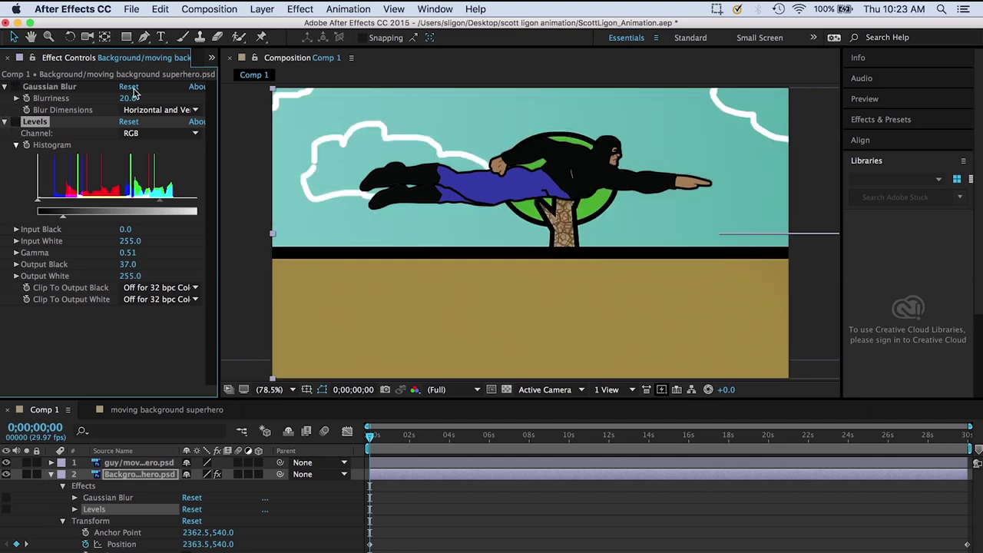
left_click(15, 86)
left_click(15, 122)
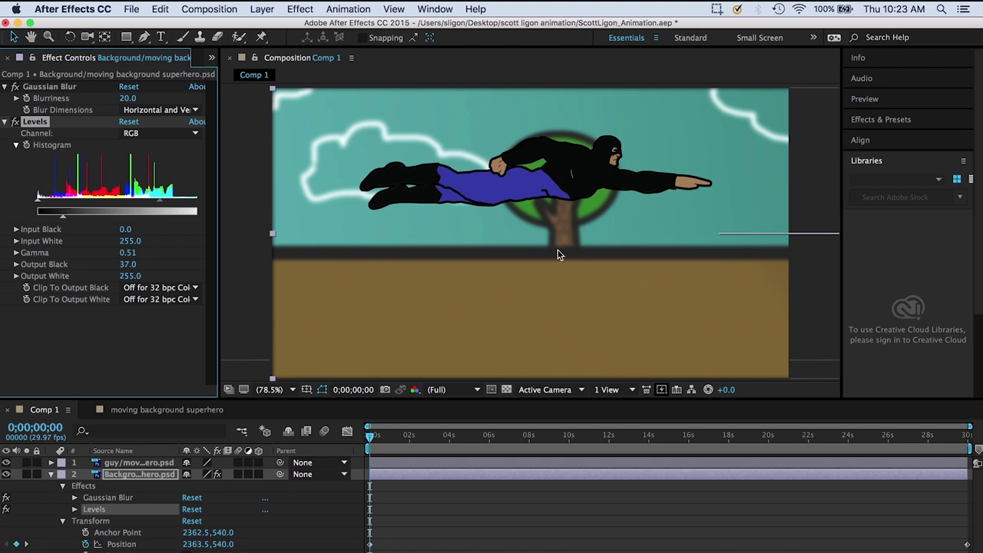
- Move the background layer's last Position keyframe to 0;00;07;24 and preview the faster motion from the start
key("space")
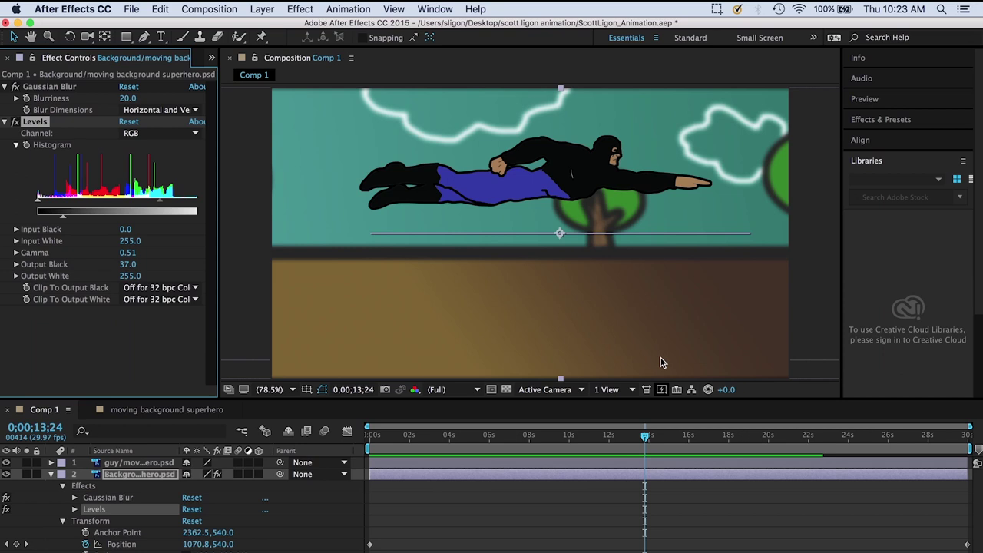
left_click_drag(663, 362, 439, 362)
left_click(731, 545)
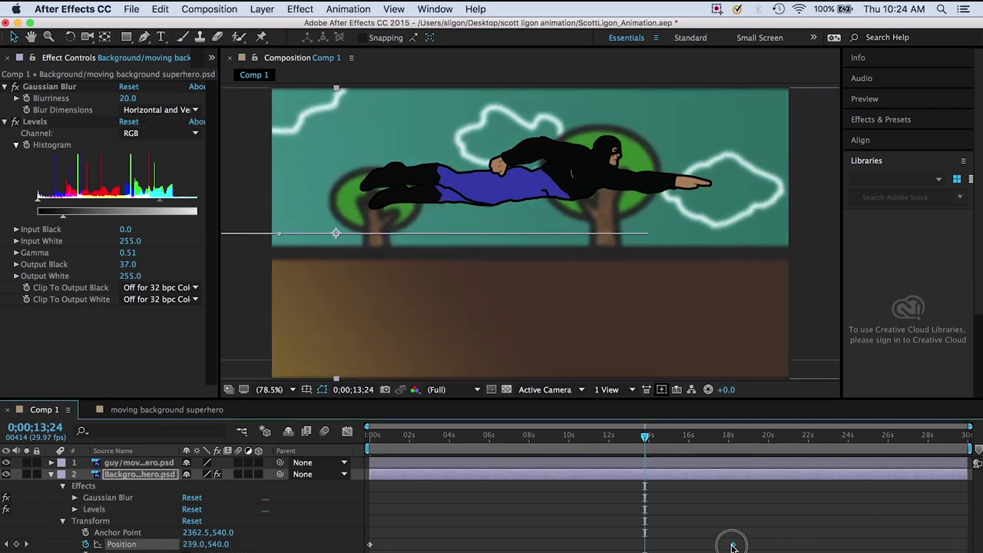
key("super+z")
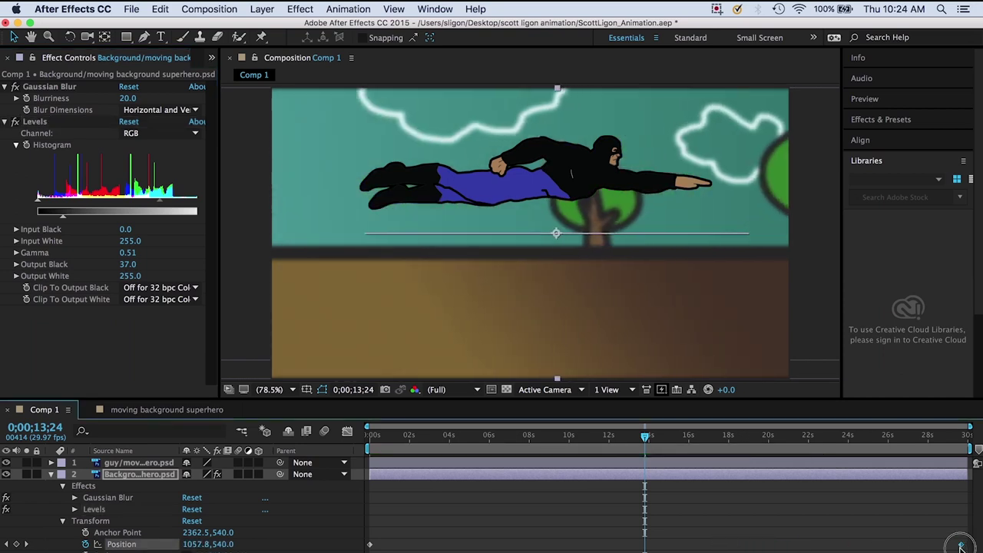
left_click_drag(963, 544, 525, 545)
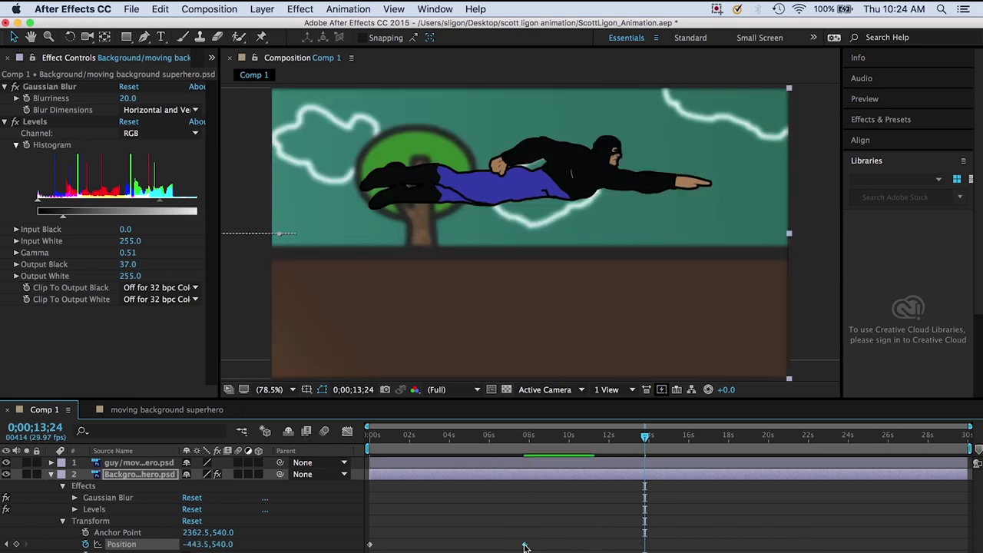
left_click_drag(643, 435, 365, 437)
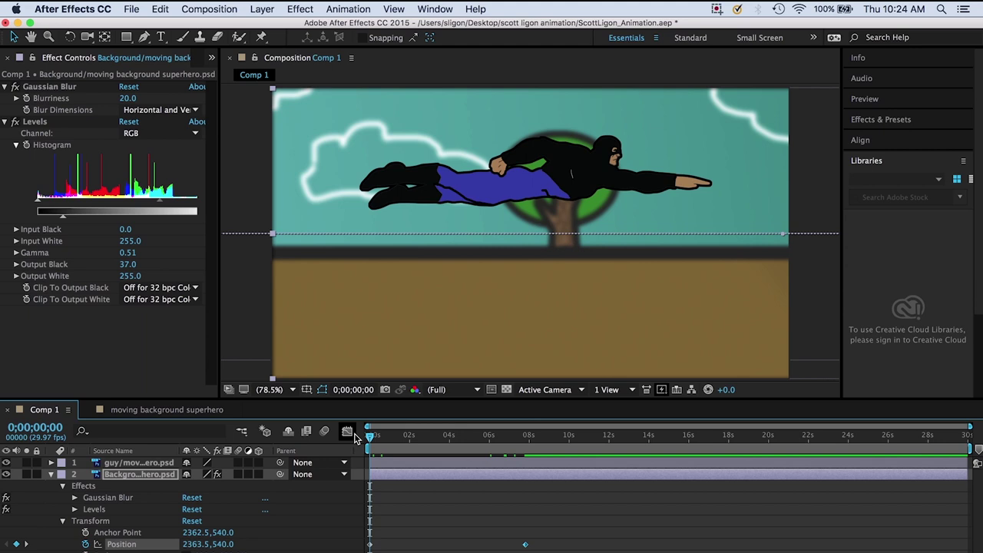
key("space")
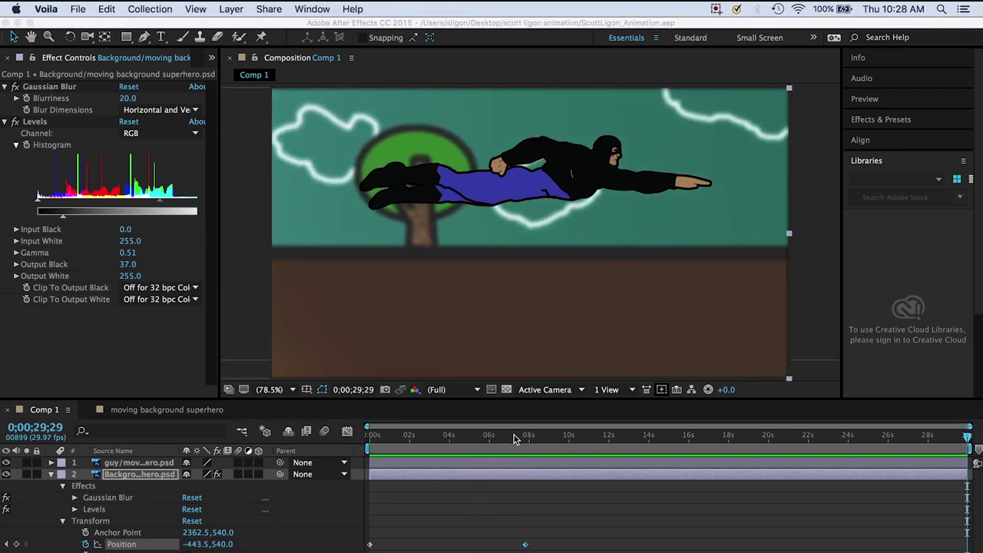
- Set a Position keyframe on the guy layer at 0;00;07;24, where the background's motion ends
left_click(516, 437)
left_click(486, 435)
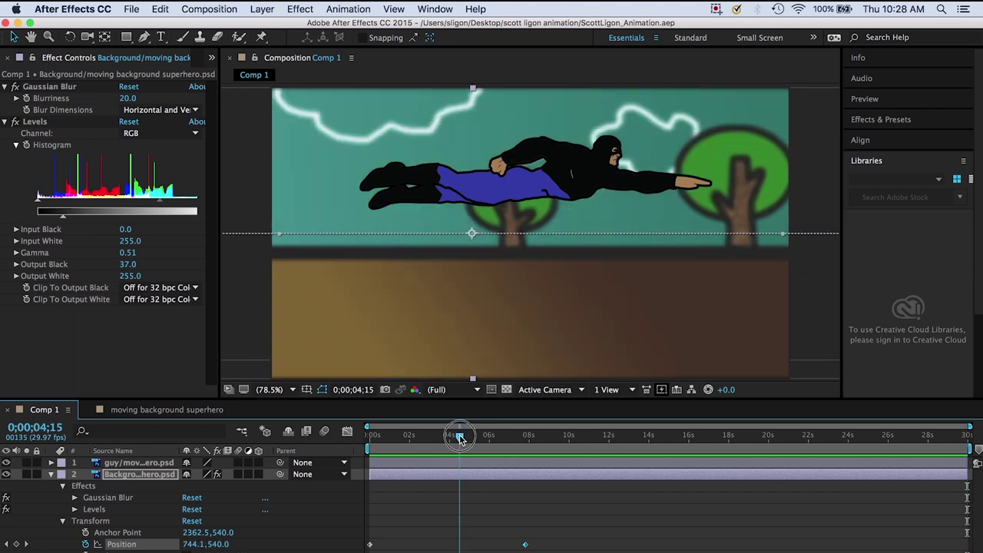
left_click_drag(491, 434, 525, 445)
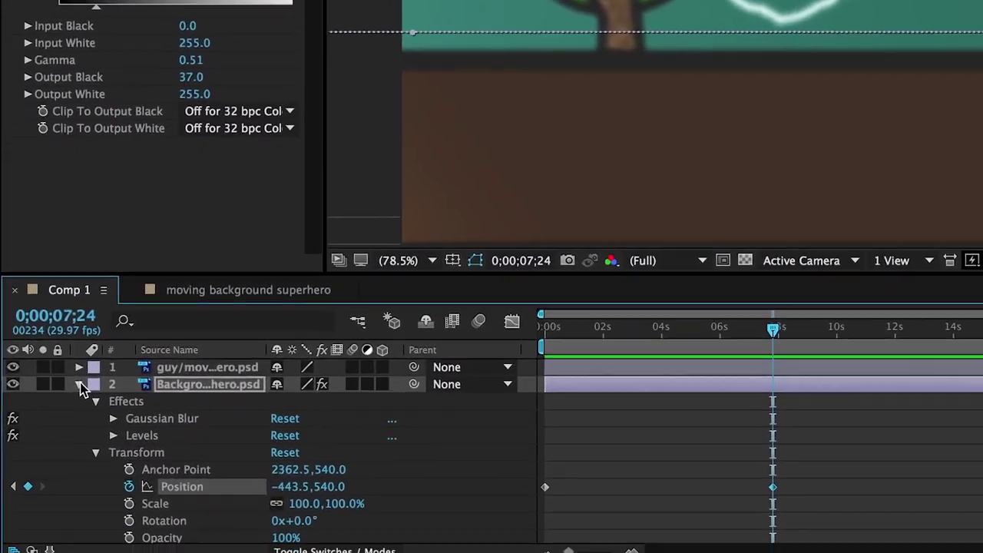
left_click(51, 474)
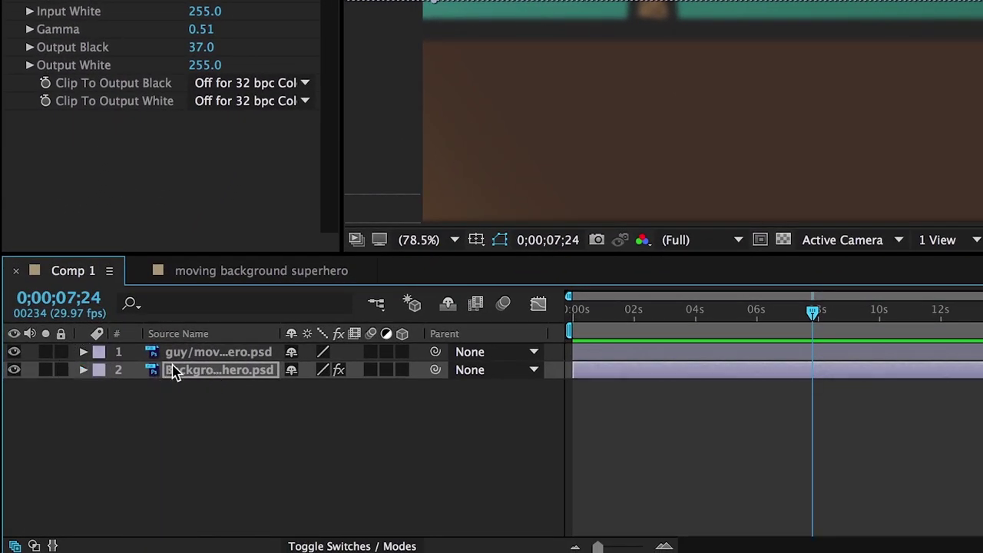
left_click(84, 355)
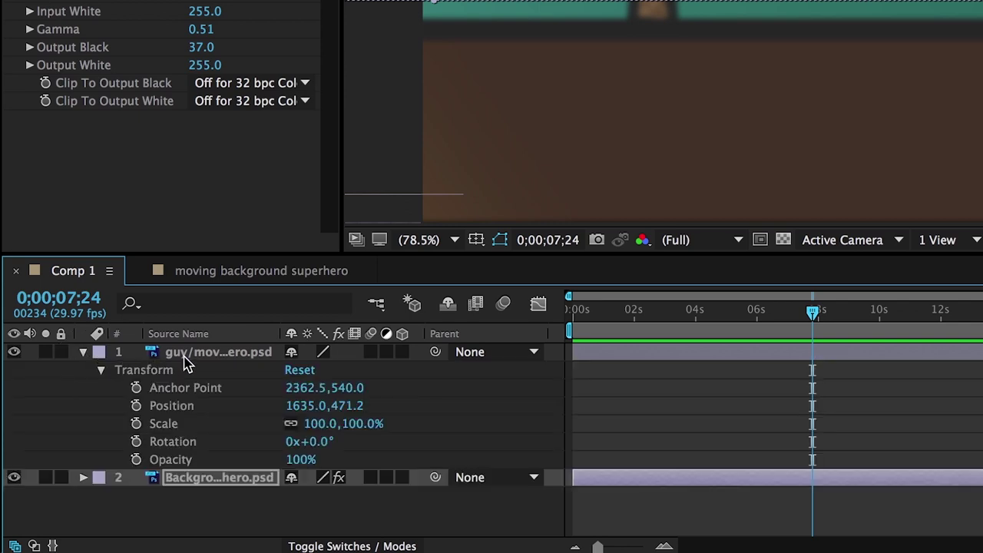
left_click(184, 360)
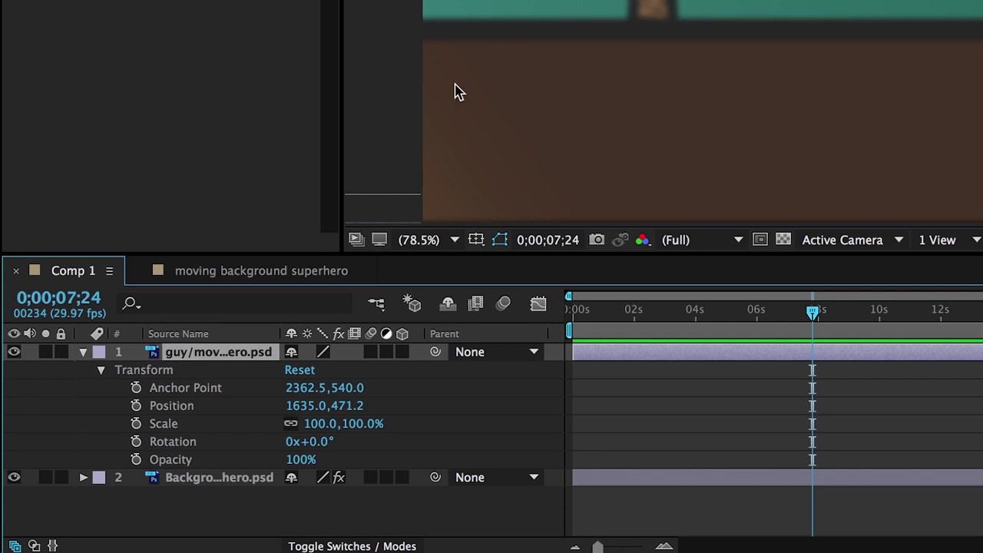
left_click(136, 405)
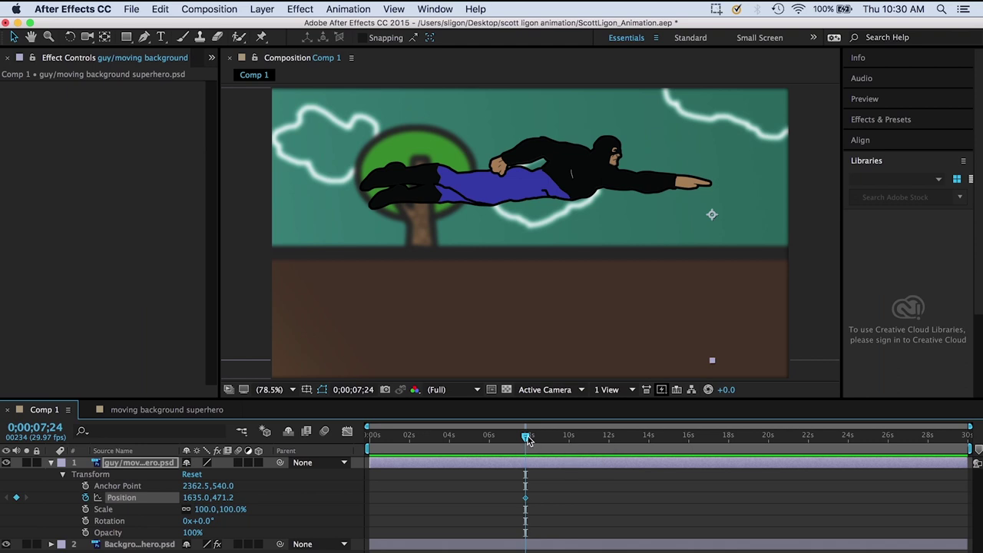
- At 0;00;09;01, move the guy layer horizontally past the right edge of the frame to Position 3267.0, 471.2
left_click_drag(527, 439, 551, 441)
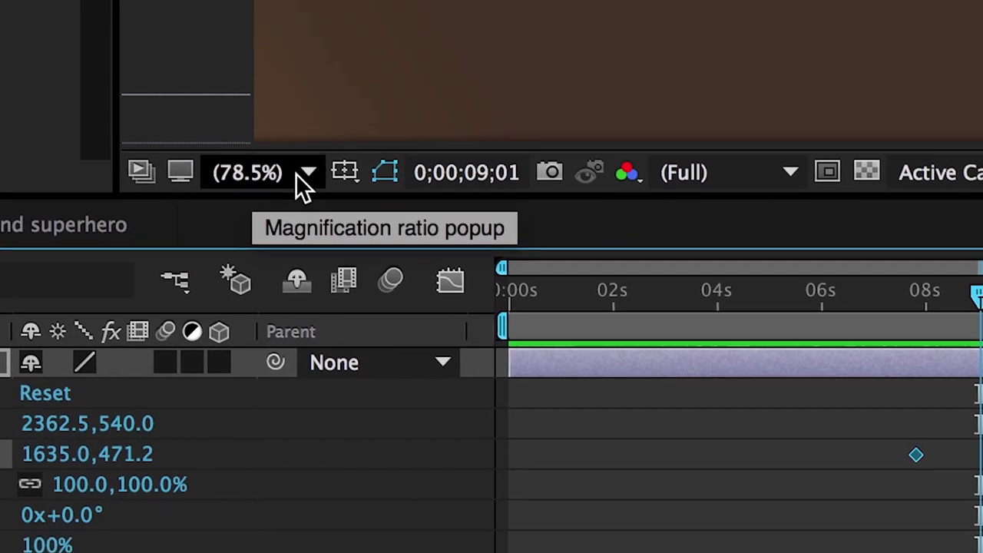
left_click(298, 174)
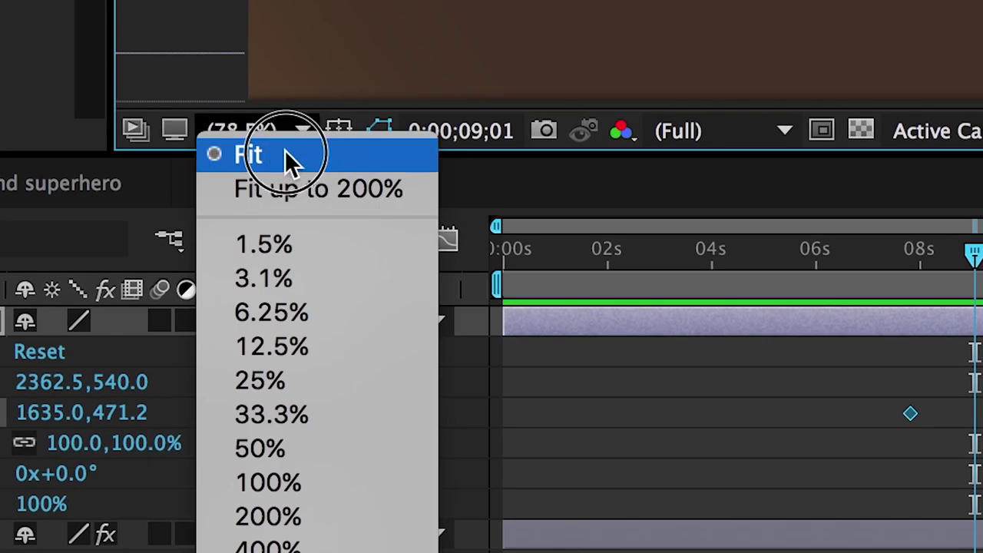
key("Escape")
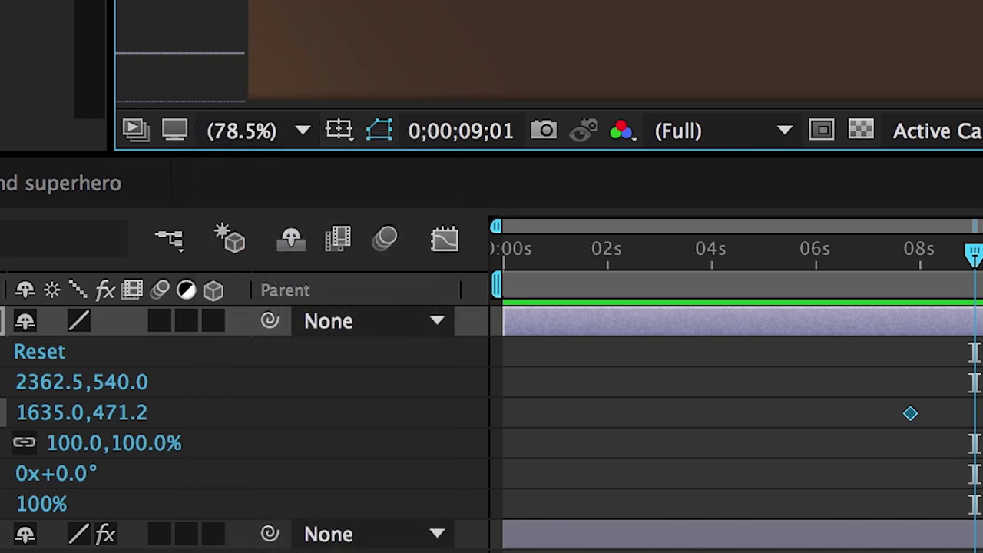
left_click(301, 127)
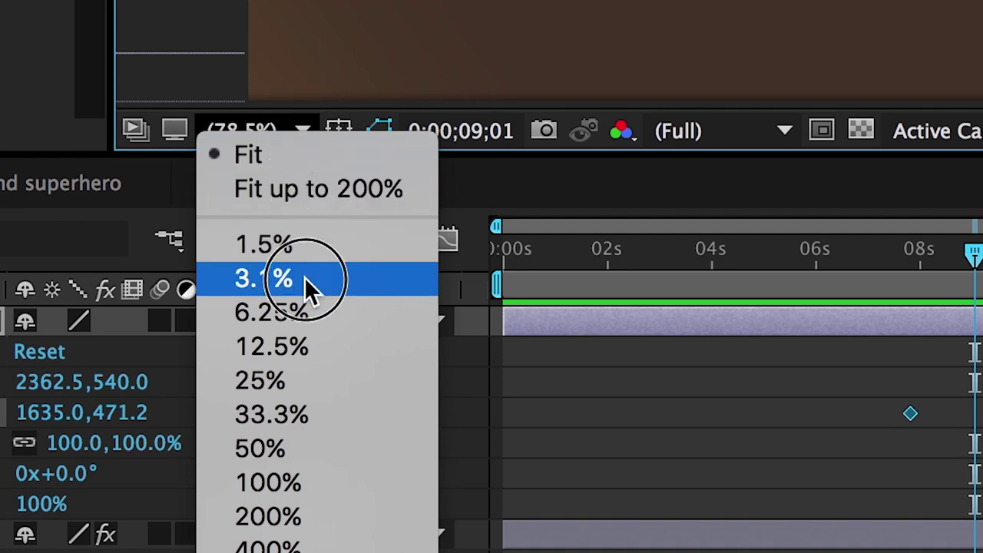
left_click(292, 380)
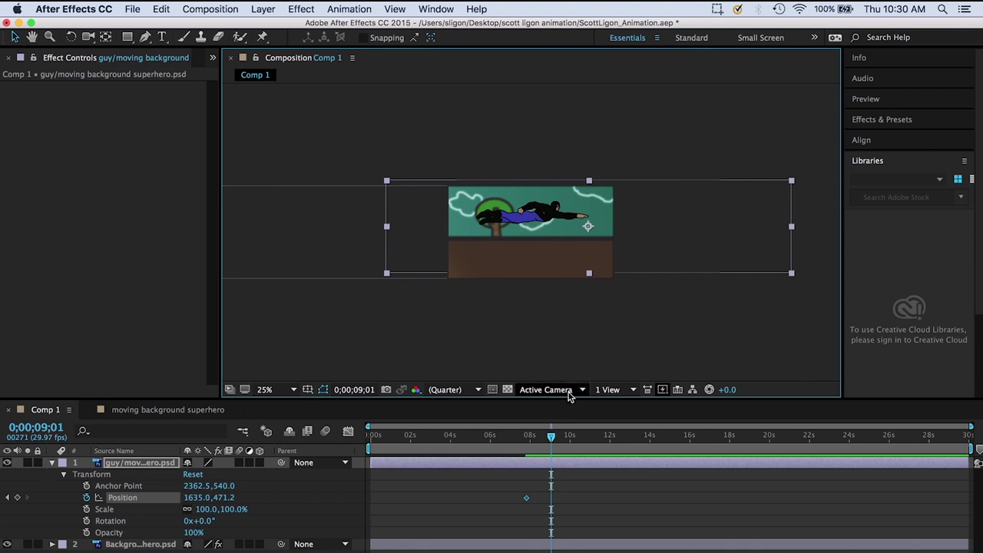
left_click_drag(520, 225, 661, 225)
left_click(294, 390)
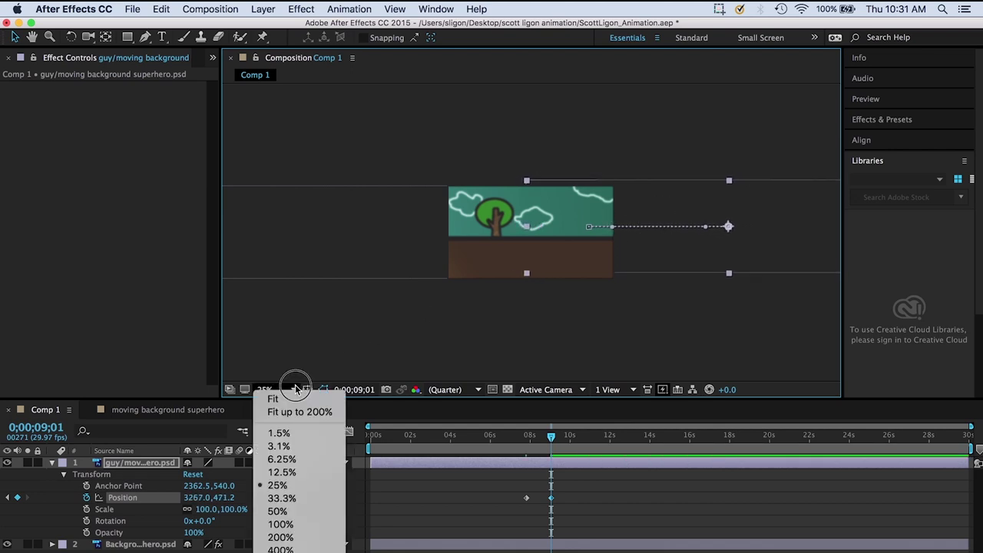
left_click(293, 399)
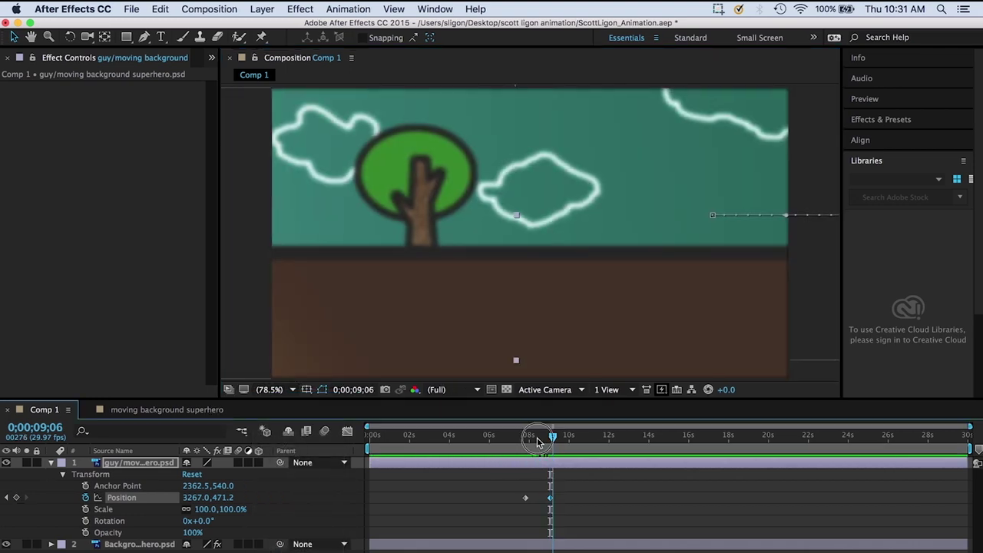
- Play the animation from the start to check the superhero's exit from the frame
left_click(516, 447)
left_click_drag(516, 447, 382, 459)
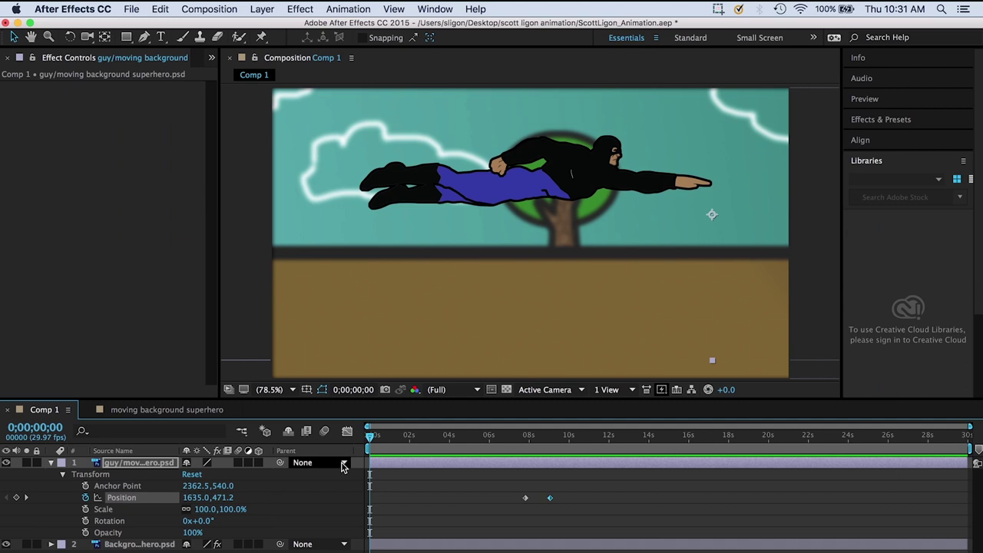
key("space")
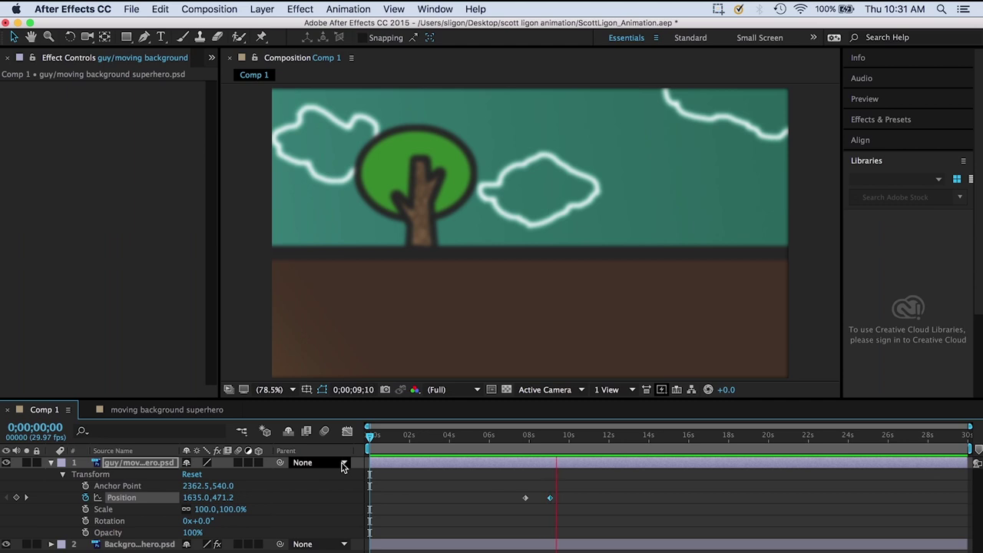
left_click(550, 436)
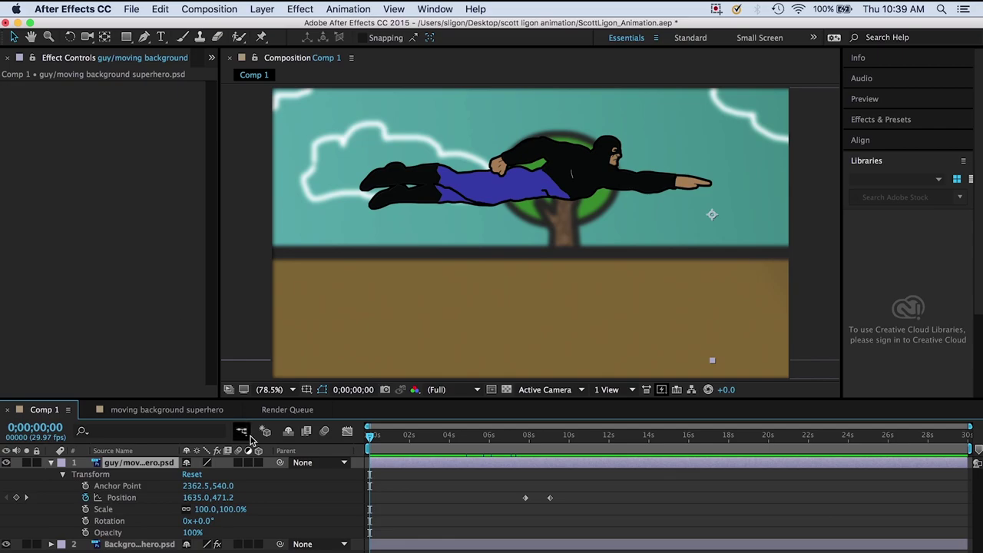
- Select the background layer, show the project's item list, and return to the layer's effect settings
left_click(163, 543)
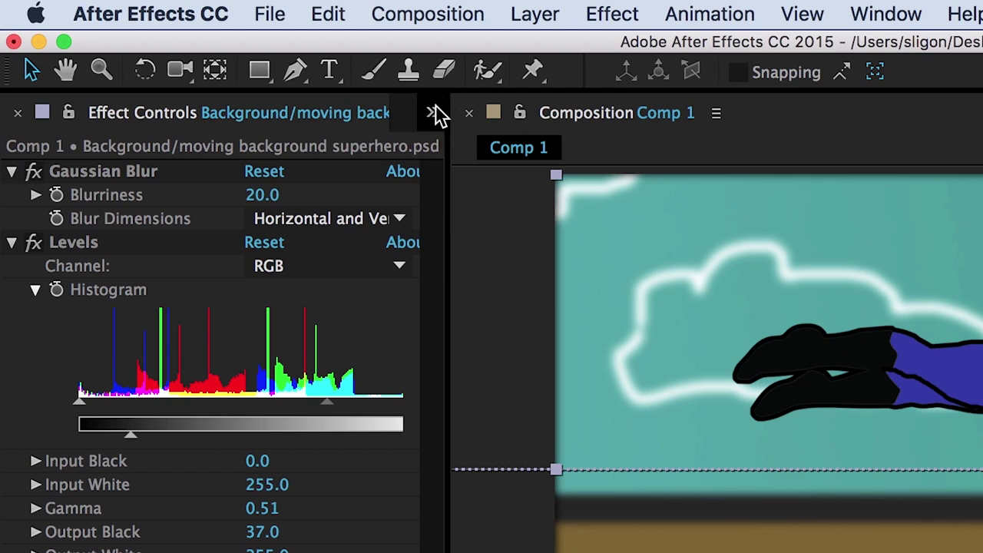
left_click(434, 115)
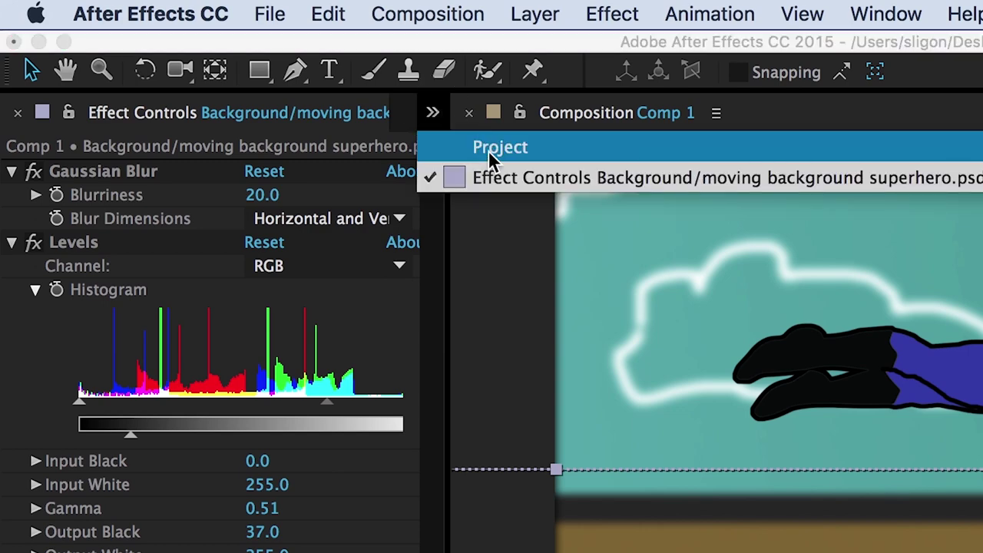
left_click(488, 150)
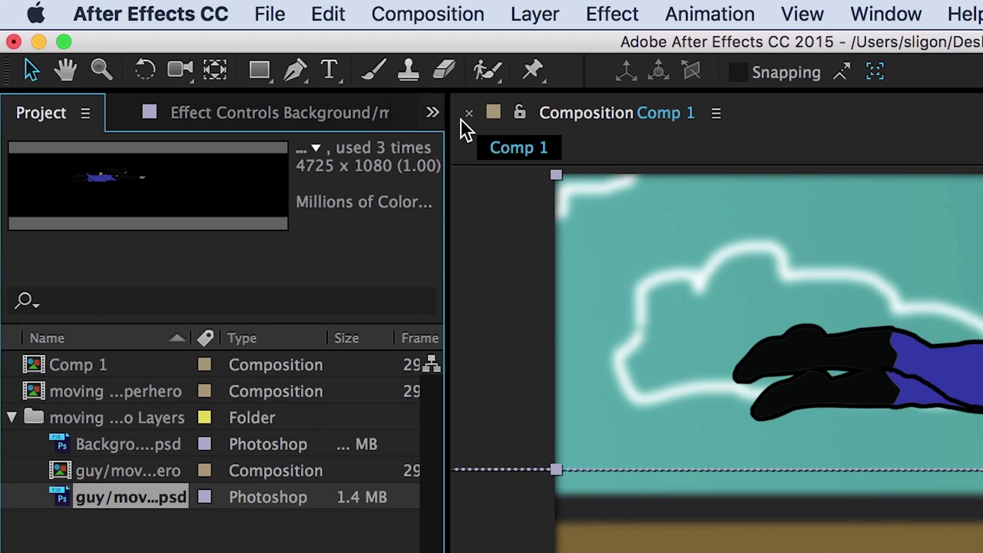
left_click(435, 114)
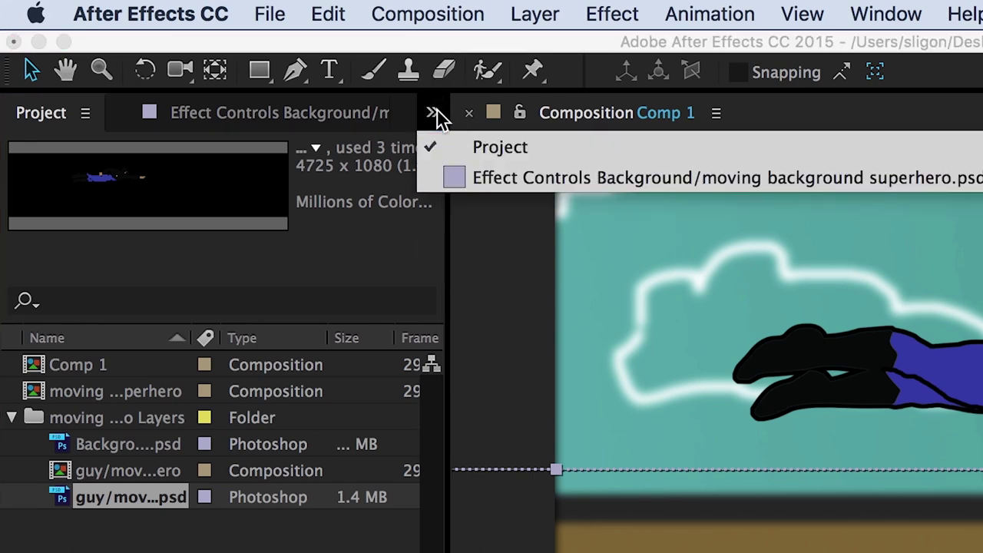
left_click(511, 183)
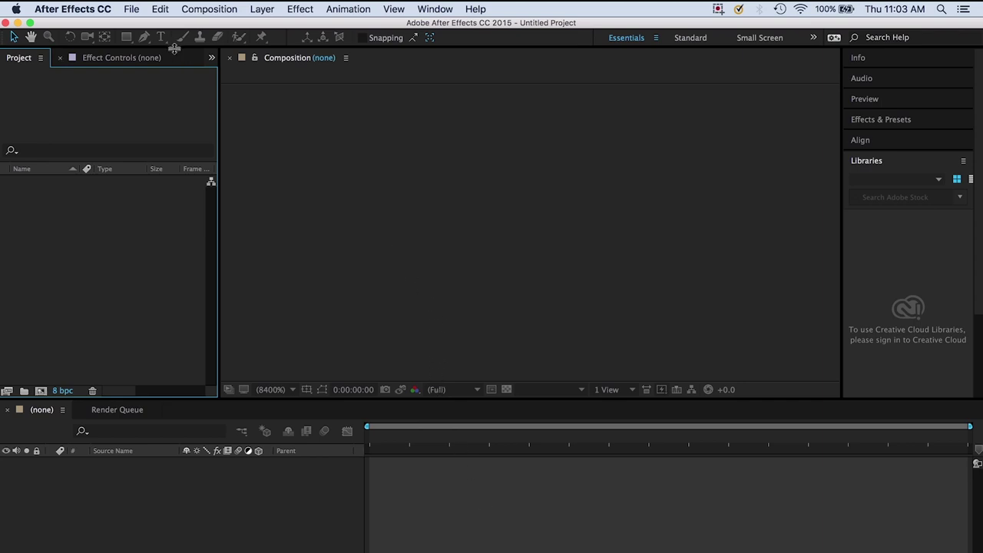
- Start a new empty project
left_click(133, 9)
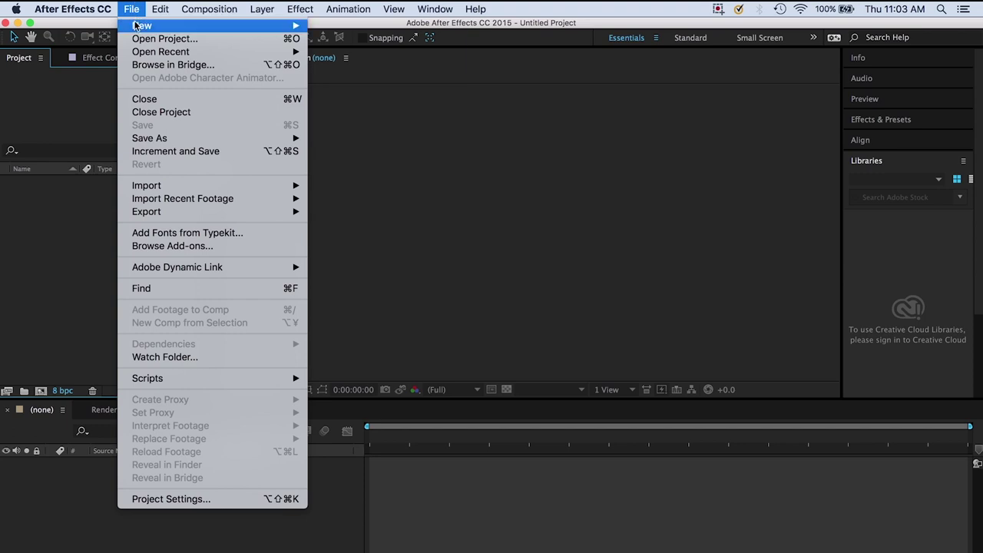
mouse_move(137, 27)
left_click(343, 31)
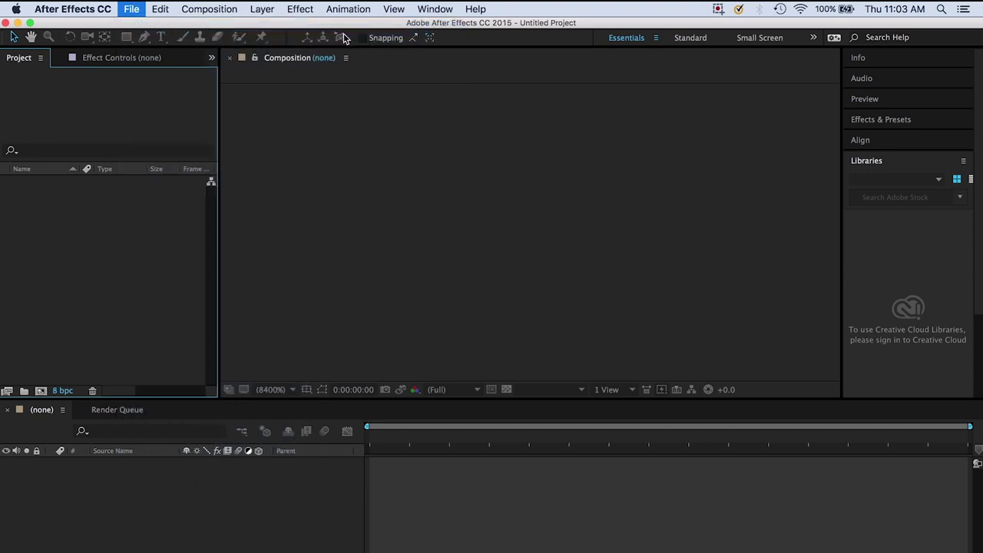
- Create a composition named "use this one" with the HDTV 1080 29.97 preset and a duration of 0;00;03;00
left_click(220, 9)
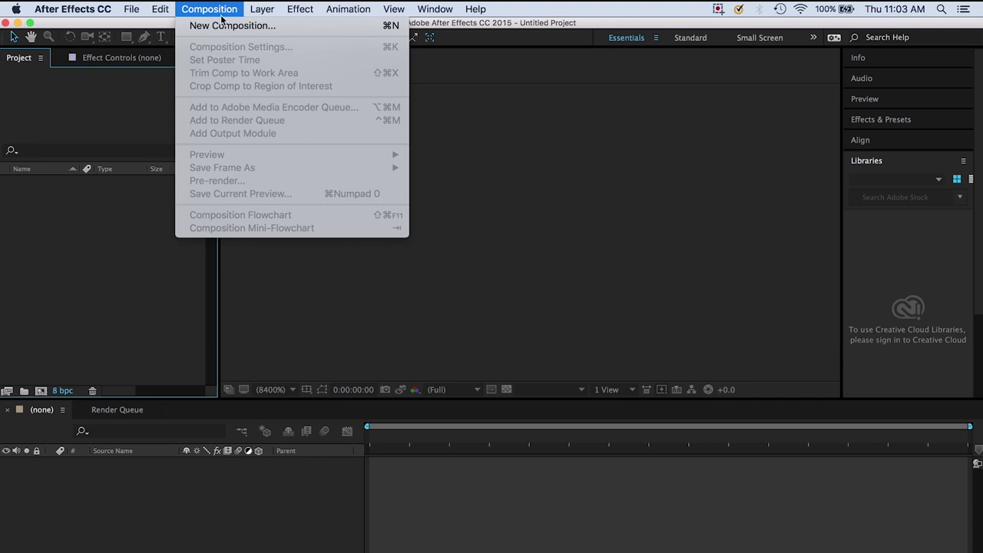
left_click(222, 26)
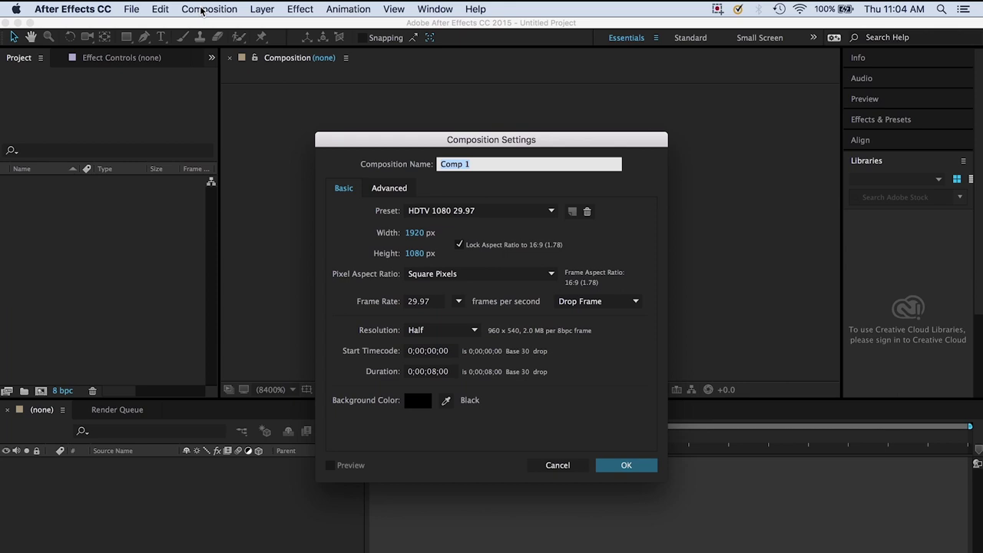
type("use this one")
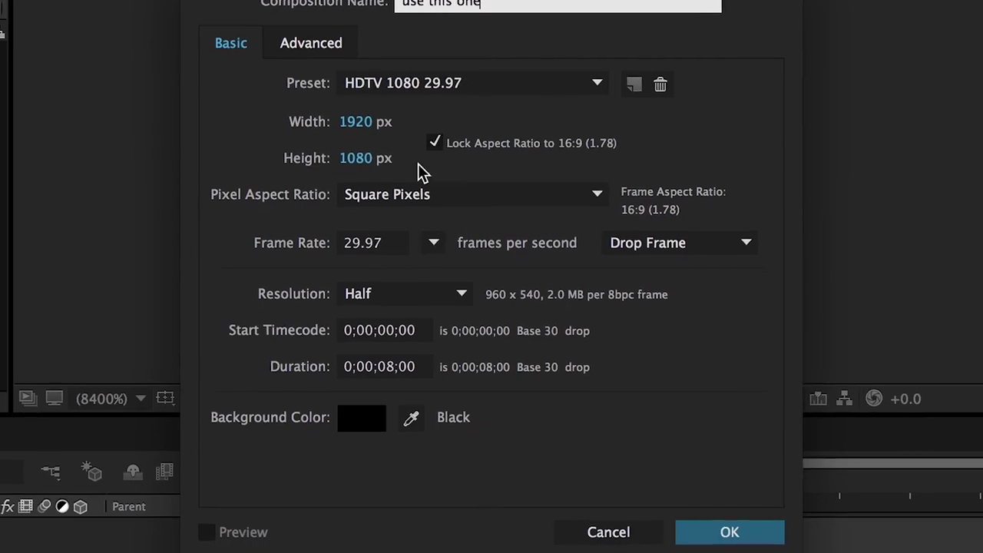
left_click(583, 86)
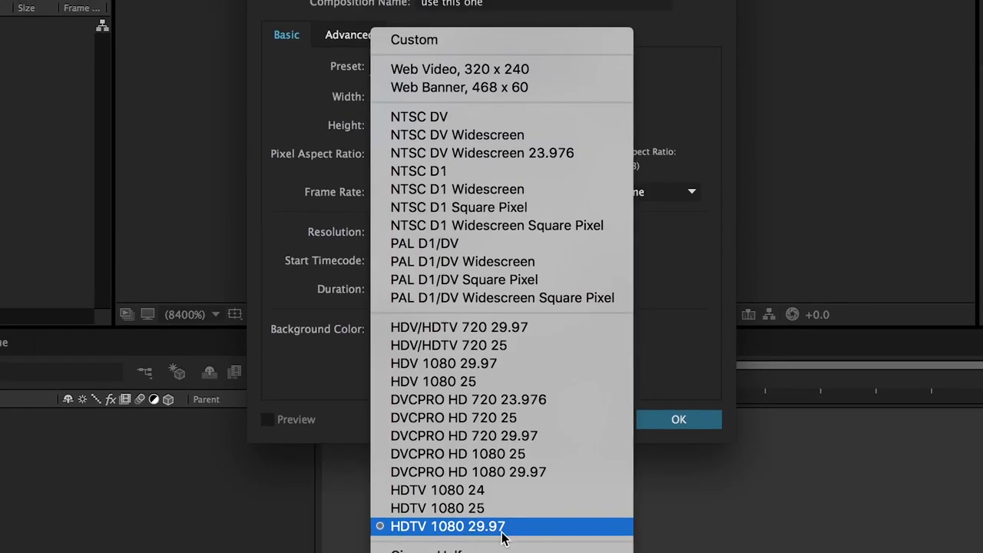
left_click(659, 2)
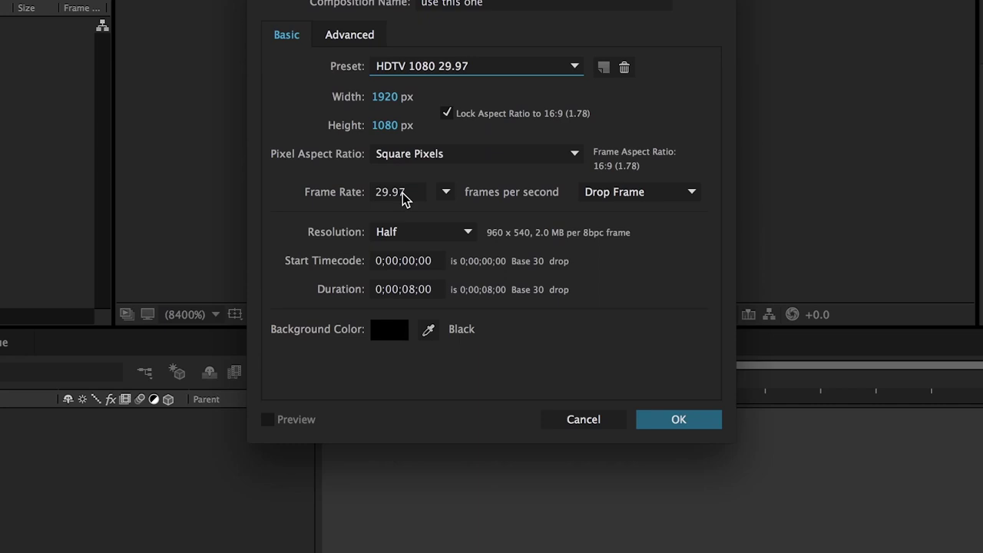
left_click(411, 293)
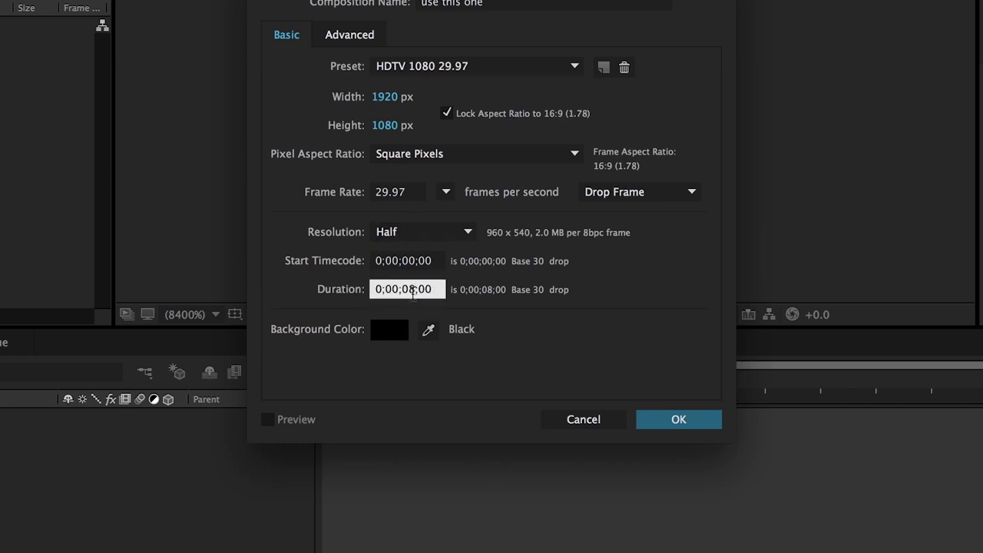
key("BackSpace")
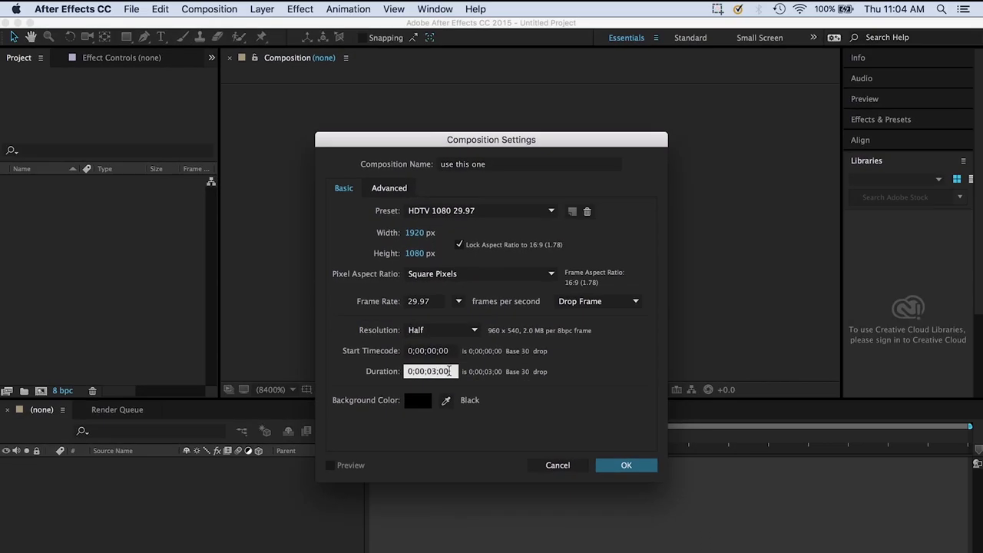
left_click(622, 465)
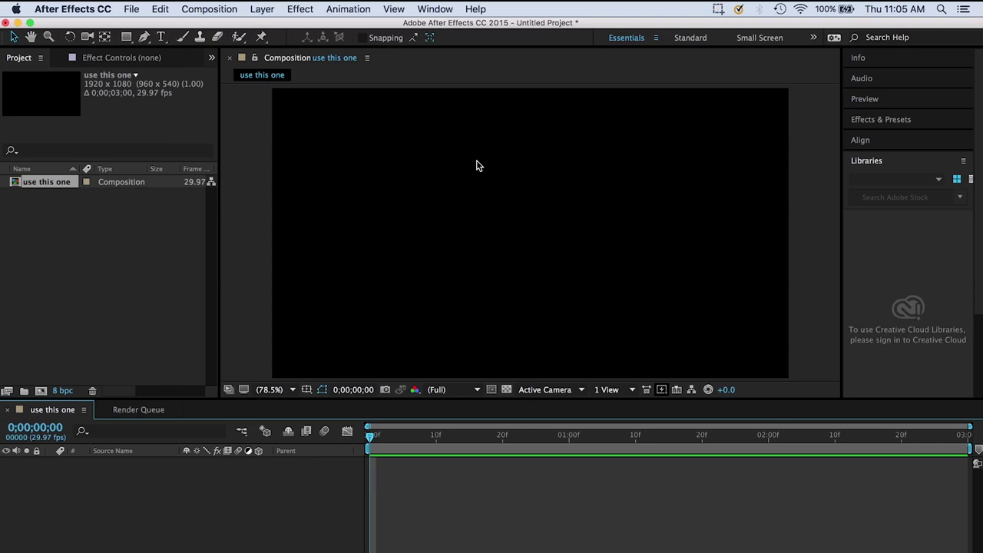
- Import "ball and background.psd" as a Composition with Merge Layer Styles into Footage
left_click(131, 8)
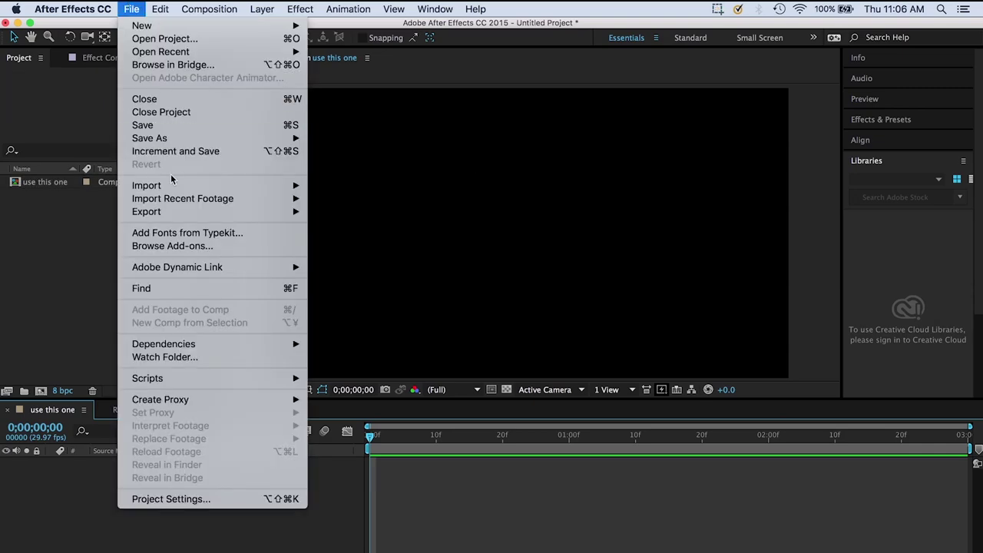
mouse_move(187, 185)
left_click(349, 189)
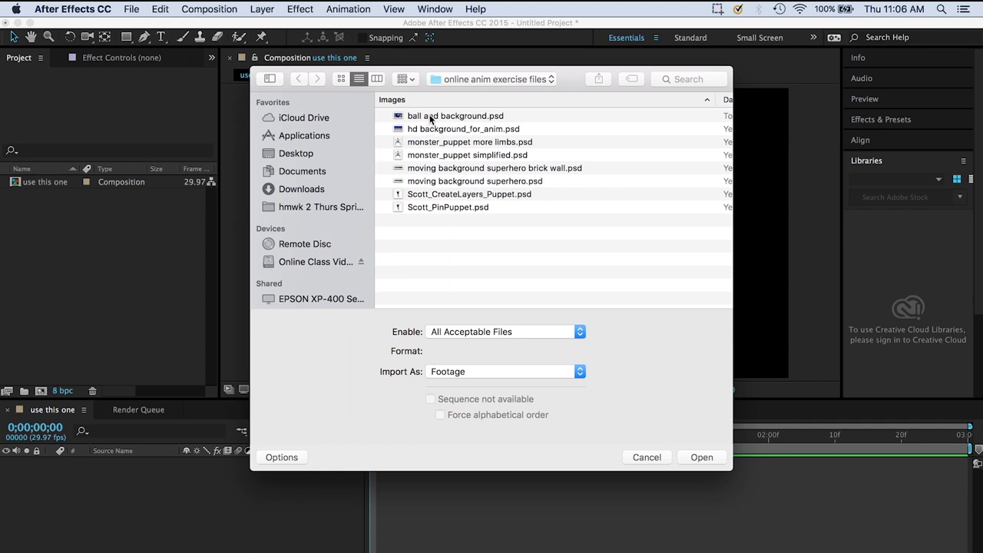
left_click(431, 118)
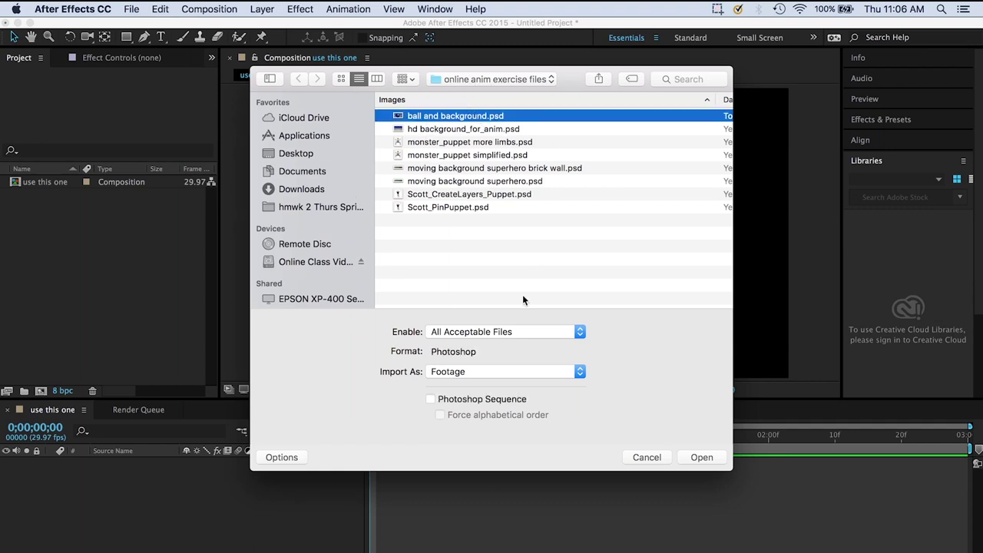
left_click(453, 374)
left_click(449, 386)
left_click(701, 457)
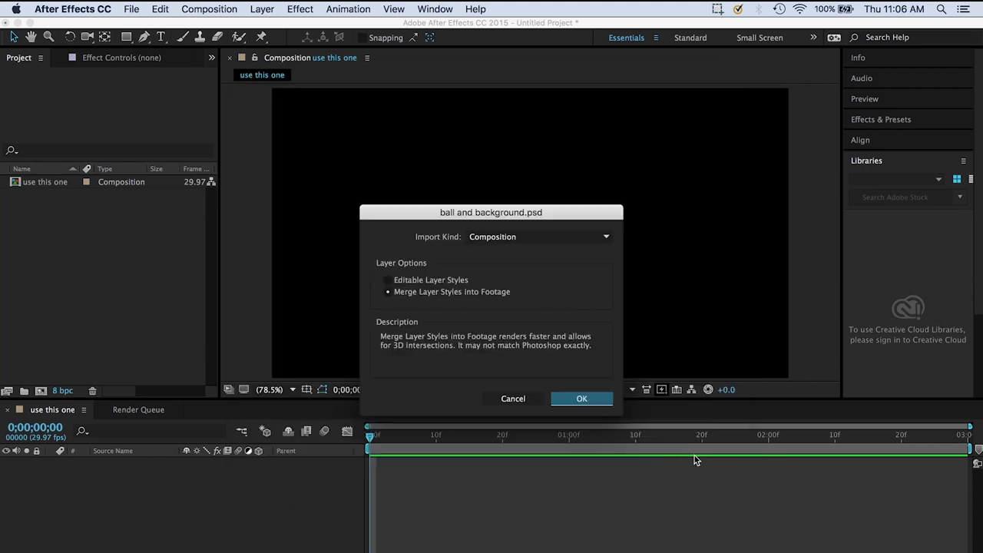
left_click(582, 398)
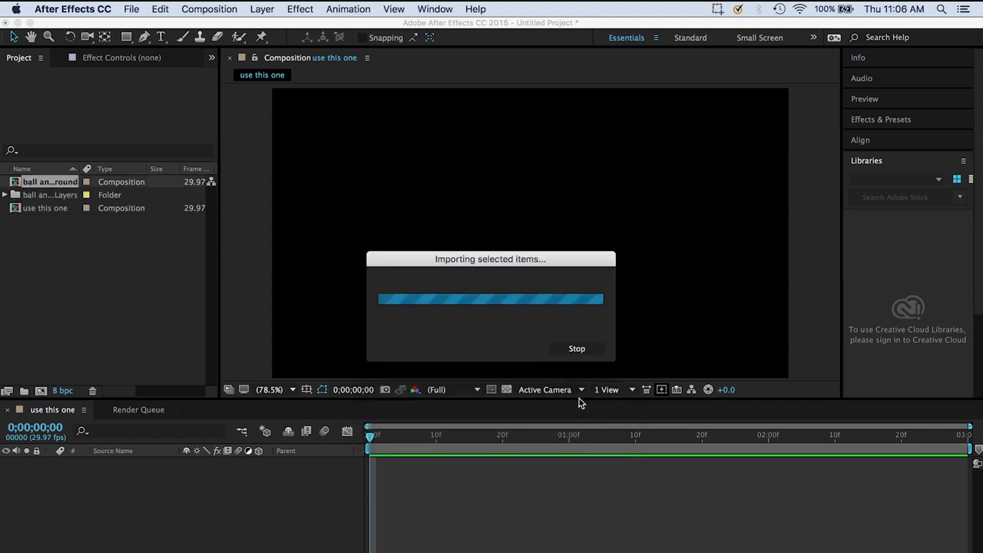
- Expand the imported layers folder and add the background image to the "use this one" timeline
left_click(4, 195)
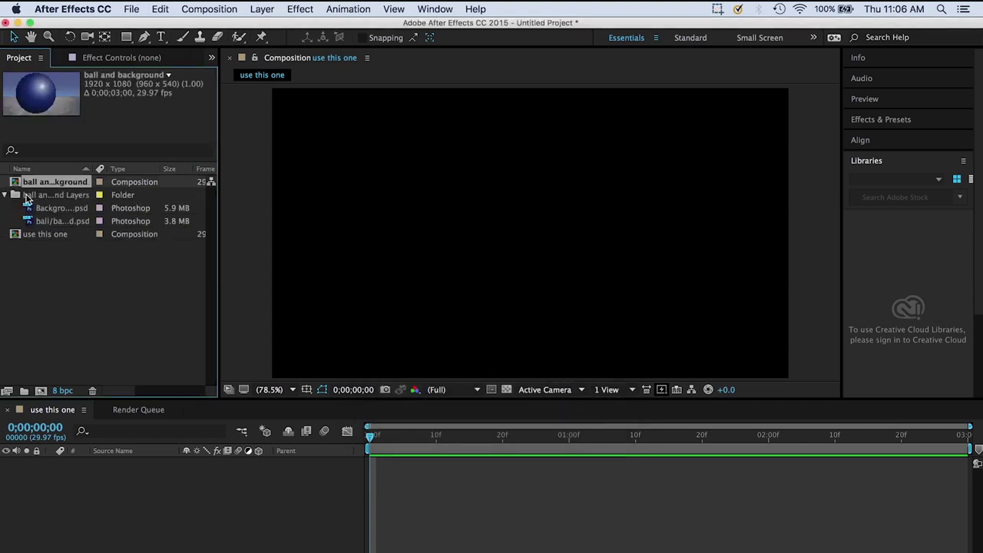
left_click(74, 209)
left_click(72, 208)
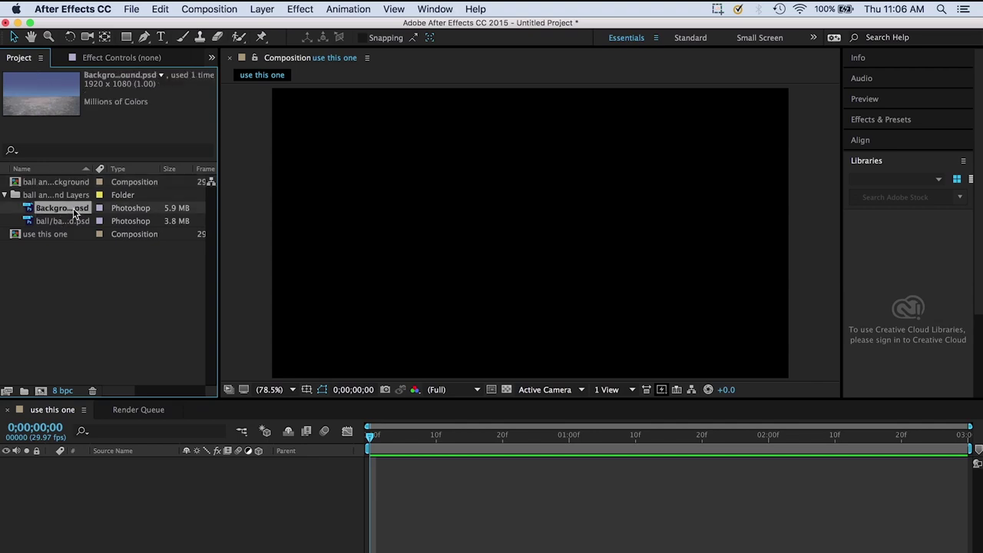
left_click_drag(66, 207, 79, 463)
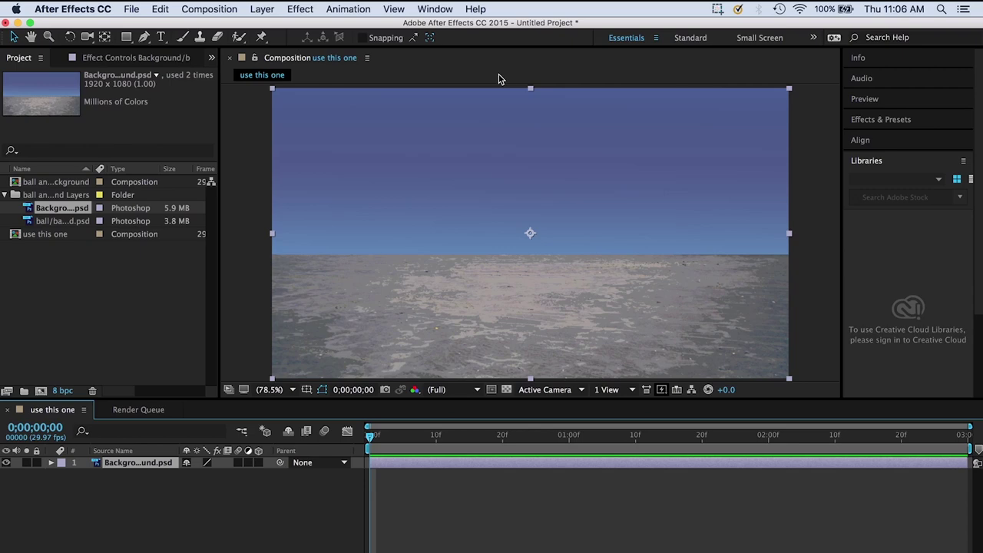
- Add the ball image to the timeline and place its layer above the background layer
left_click(52, 222)
left_click_drag(53, 221, 117, 487)
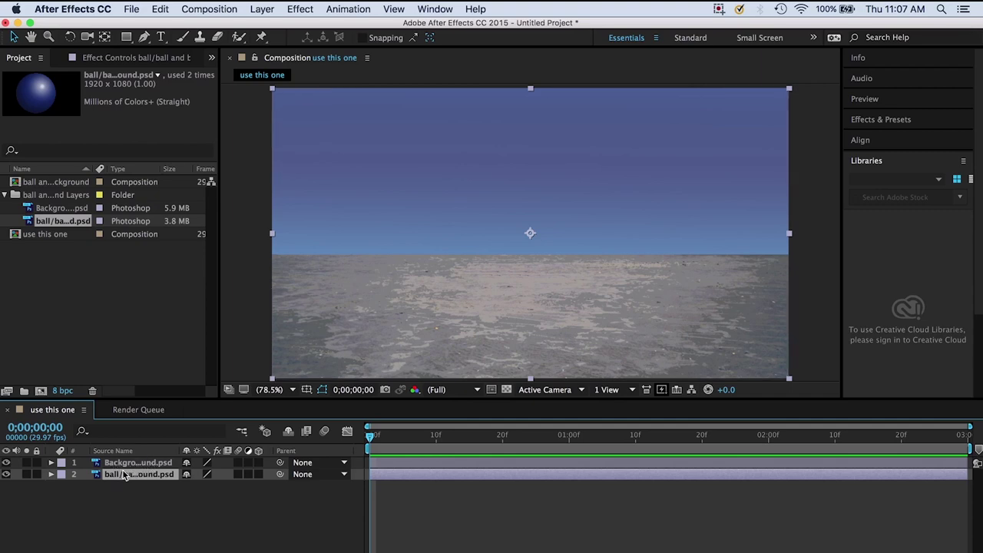
left_click_drag(112, 480, 113, 461)
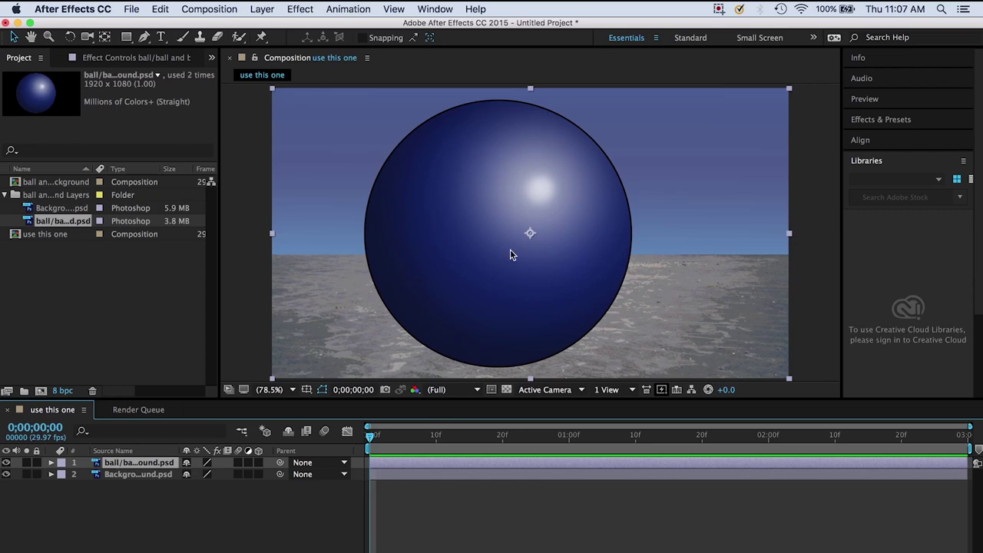
- At 0;00;00;00, show the ball layer's Transform properties and turn on keyframing for Position and Scale
mouse_move(373, 435)
left_mouse_down()
mouse_move(647, 434)
mouse_move(357, 437)
left_mouse_up()
left_click(51, 463)
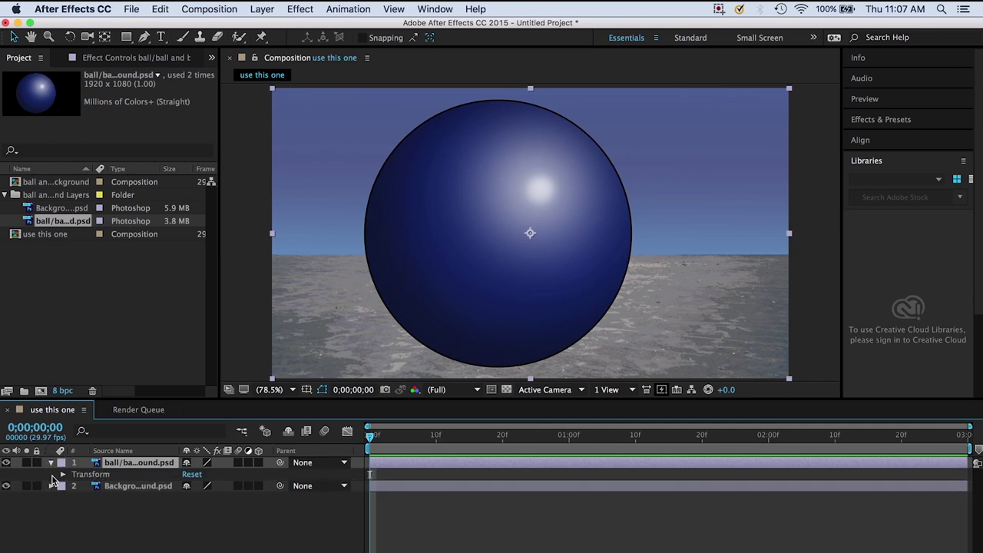
left_click(63, 475)
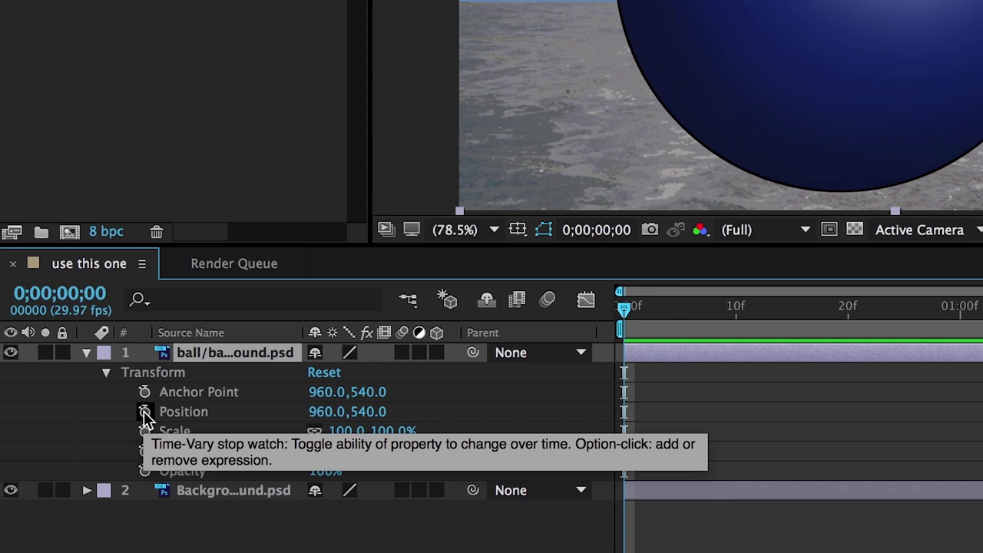
left_click(145, 412)
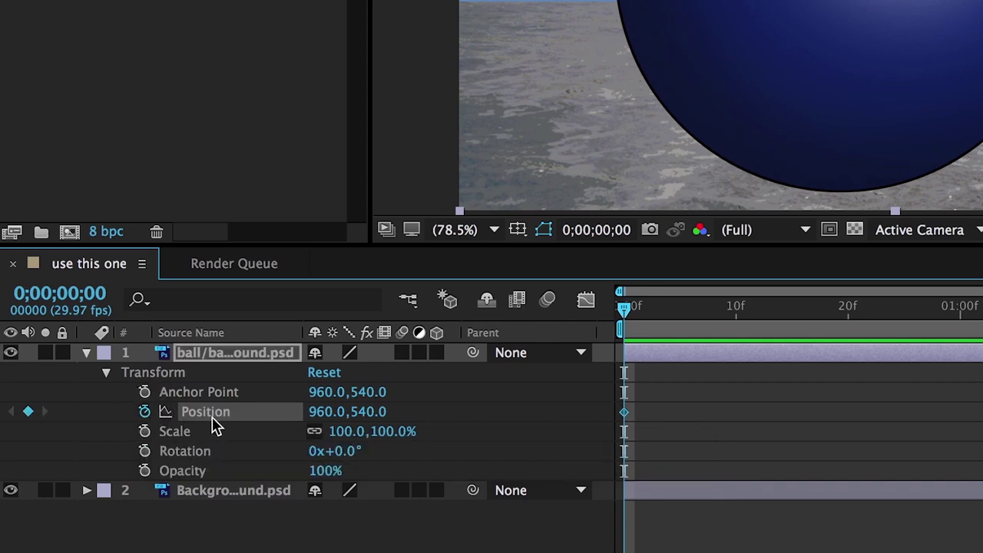
left_click(144, 431)
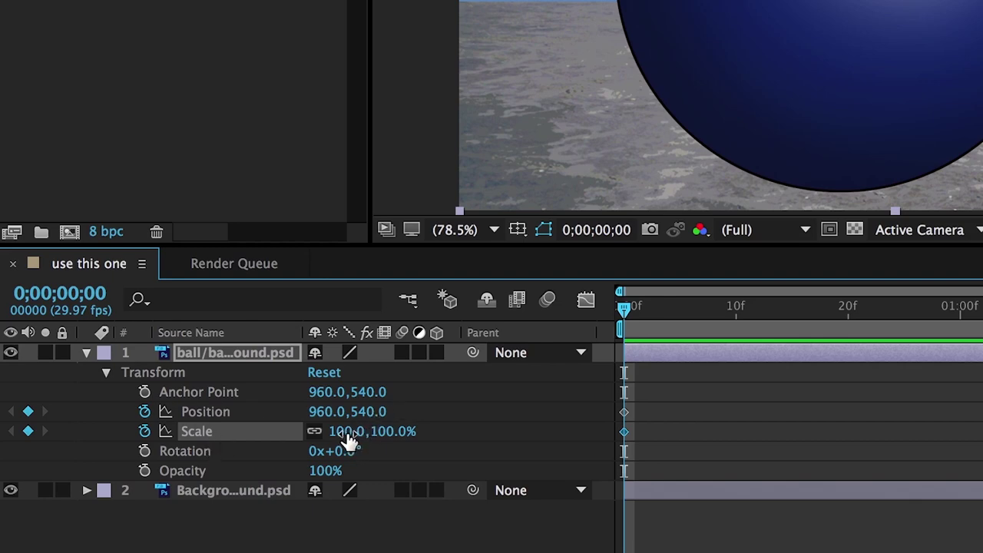
- Shrink the ball at the first keyframe to a Scale of 1.0%
left_click_drag(348, 439, 247, 443)
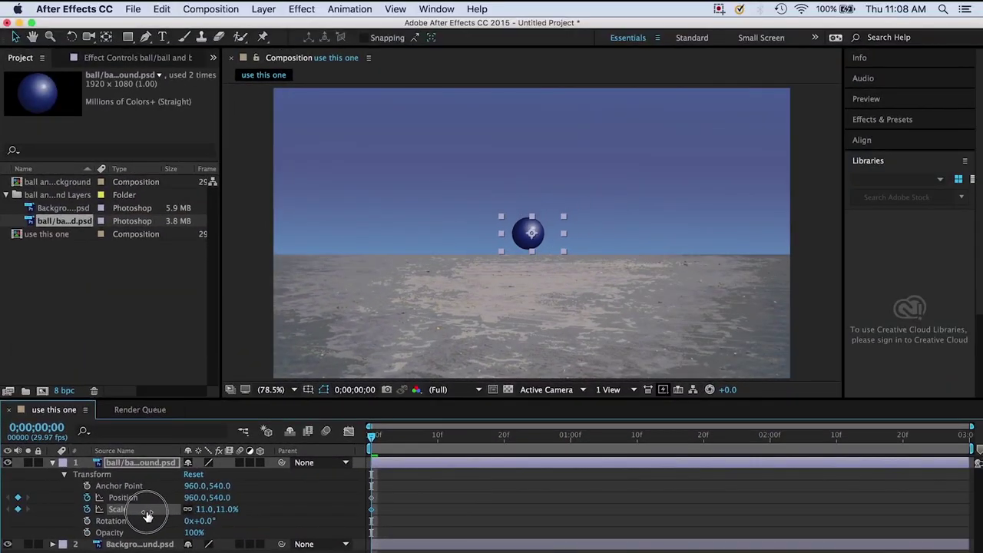
mouse_move(148, 516)
left_mouse_down()
mouse_move(130, 514)
mouse_move(159, 514)
mouse_move(139, 516)
left_mouse_up()
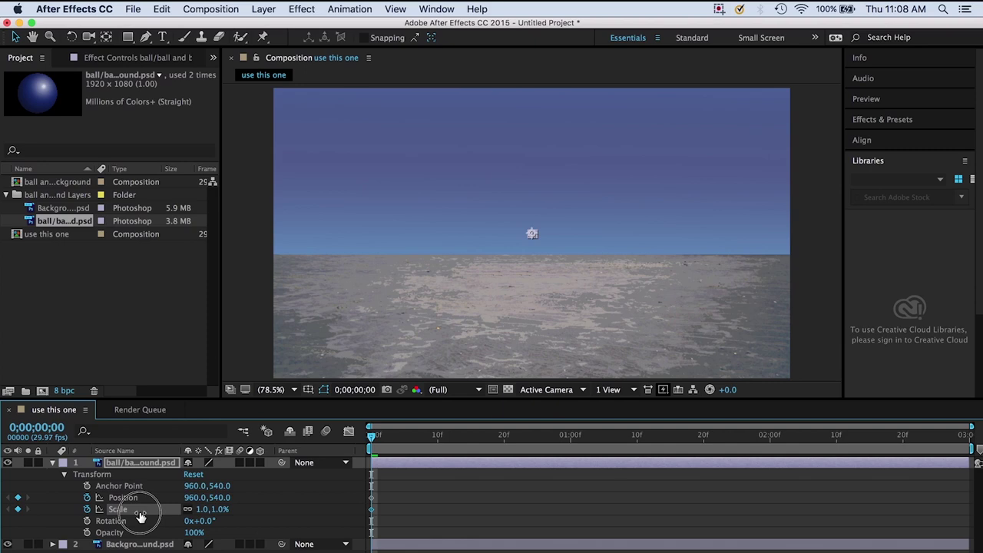
left_click_drag(139, 517, 139, 514)
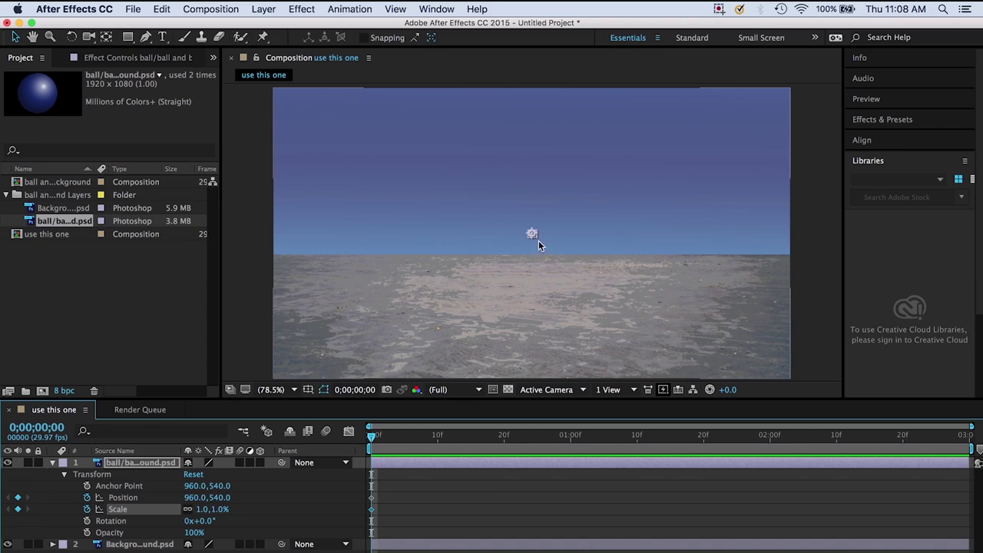
- At 0;00;02;29, enlarge the ball to a Scale of 307.0% so it fills the frame
left_click(371, 435)
left_click_drag(371, 435, 978, 456)
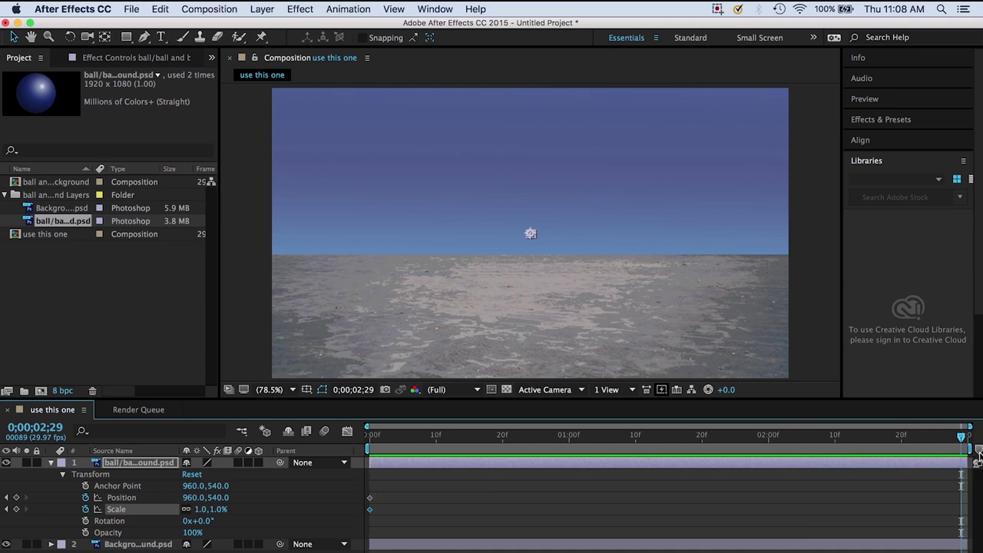
left_click(200, 512)
left_click_drag(201, 512, 392, 497)
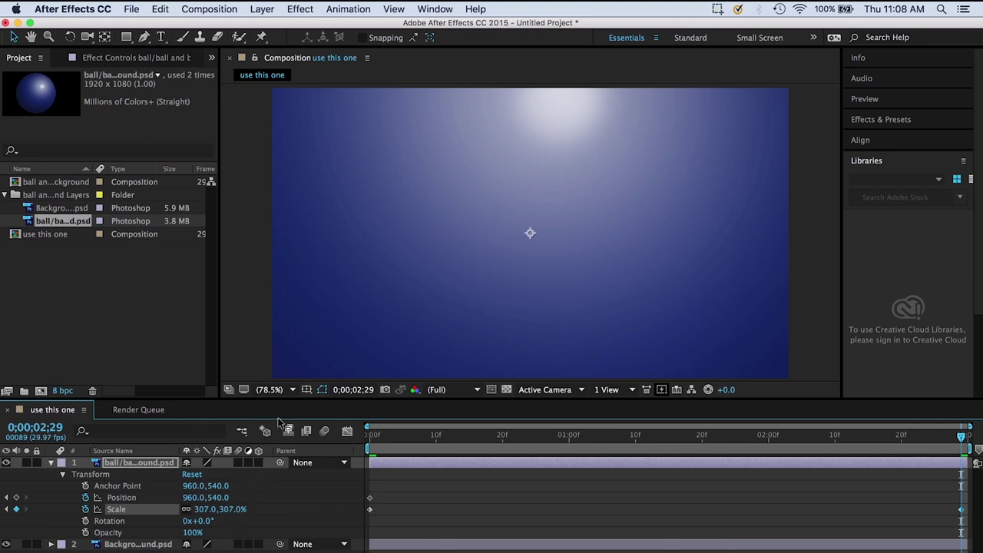
- At 0;00;02;29, shift the enlarged ball rightward and slightly up to Position 1448.0, 500.0
left_click(293, 390)
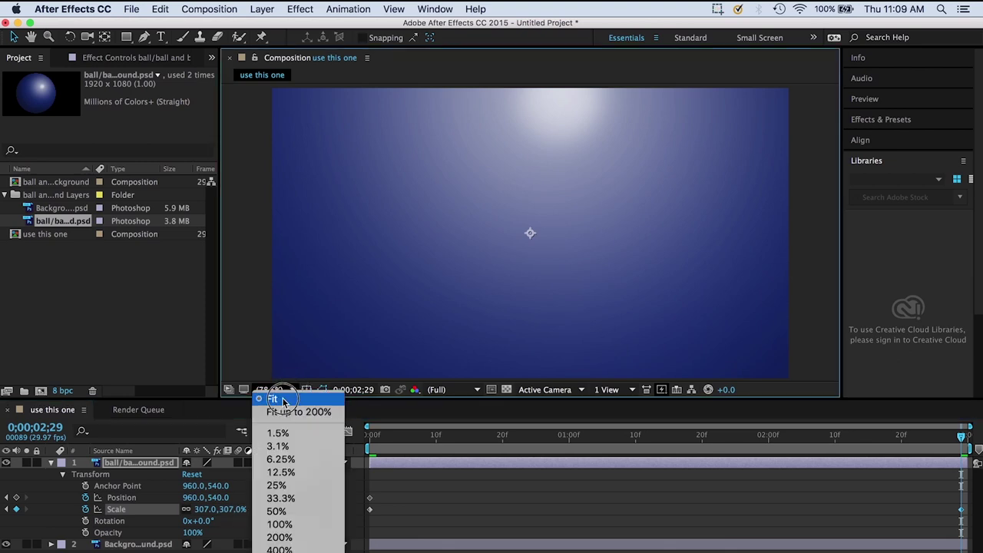
left_click(292, 390)
left_click(292, 390)
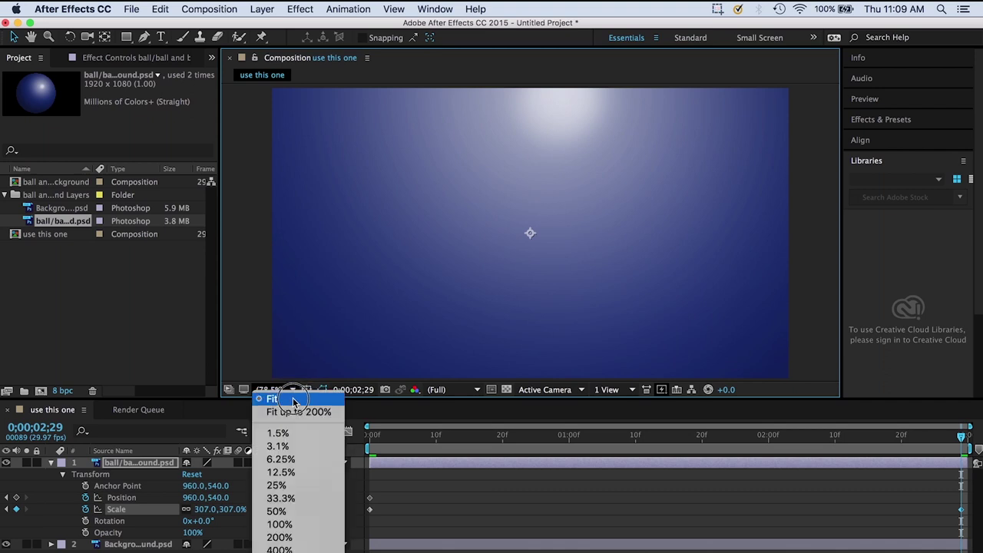
left_click(288, 485)
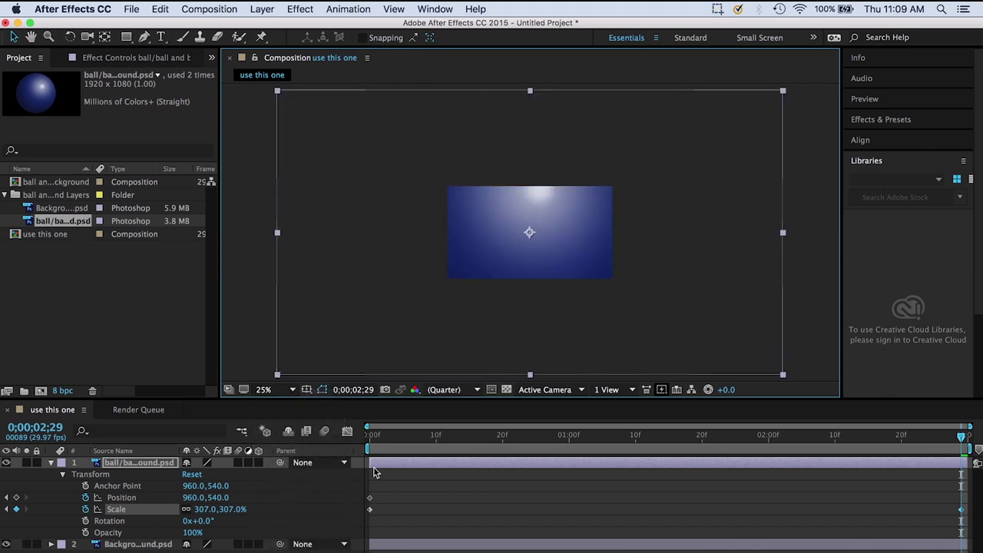
left_click_drag(522, 150, 567, 144)
- Scrub through the end of the ball's motion, return to 0;00;02;29 and nudge the ball slightly left and up
left_click(952, 436)
left_click_drag(952, 436, 743, 413)
left_click_drag(742, 415, 975, 412)
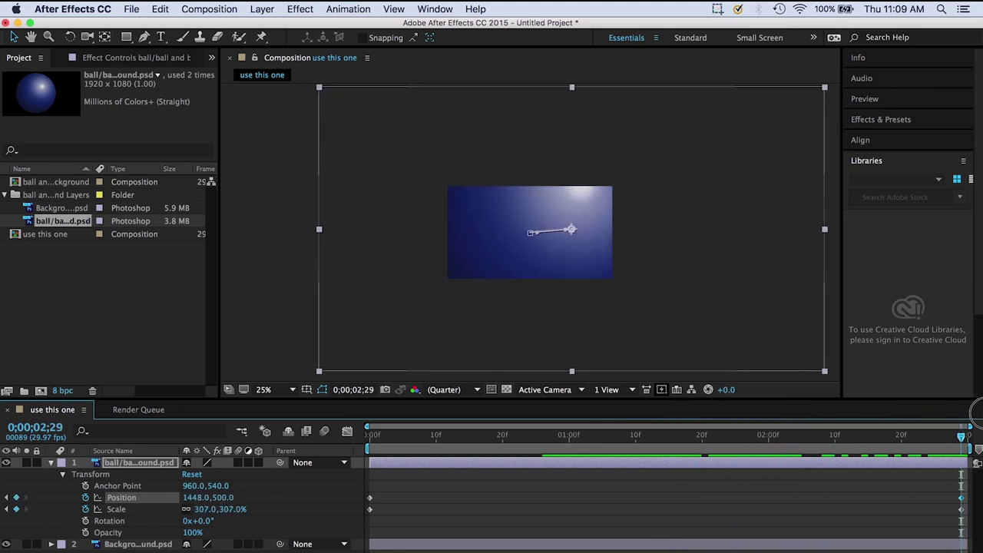
left_click_drag(562, 206, 548, 203)
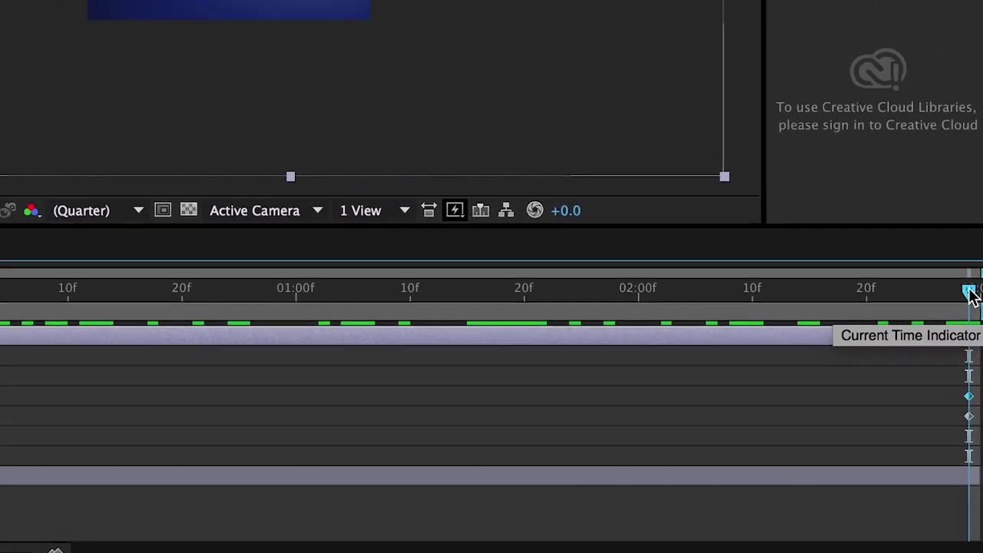
- Return to 0;00;00;00, fit the composition in the viewer and play the growing-ball animation
left_click_drag(969, 273, 350, 255)
left_click_drag(491, 346, 146, 349)
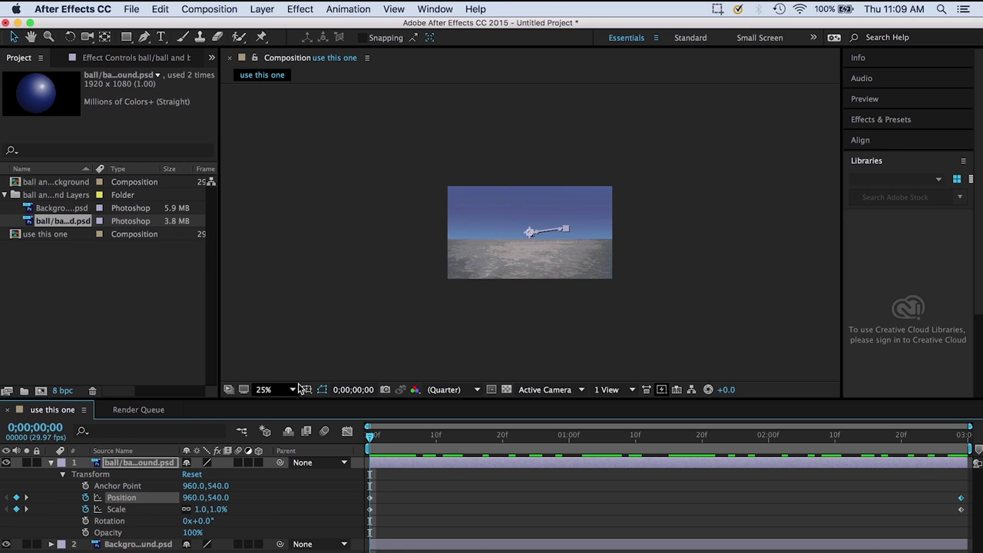
left_click(293, 389)
left_click(298, 396)
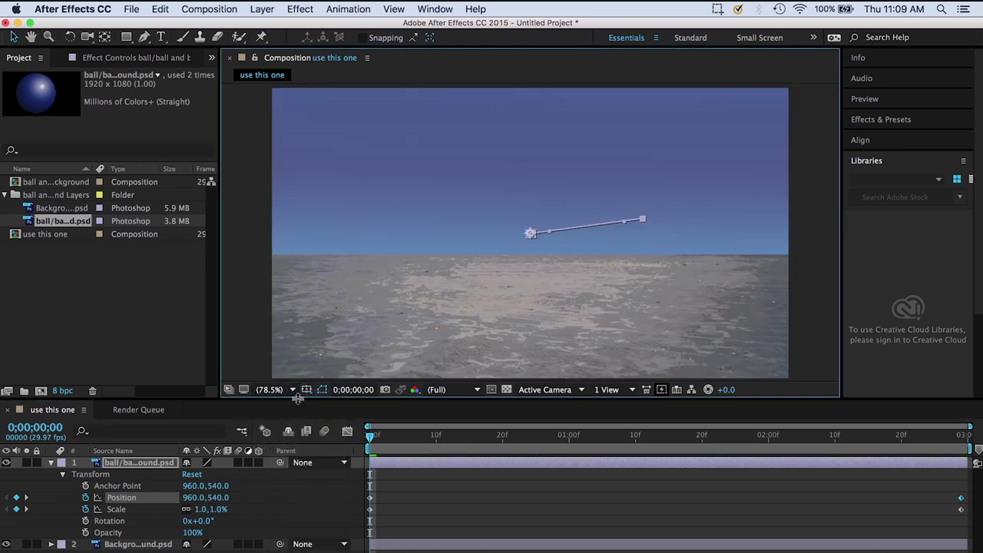
key("space")
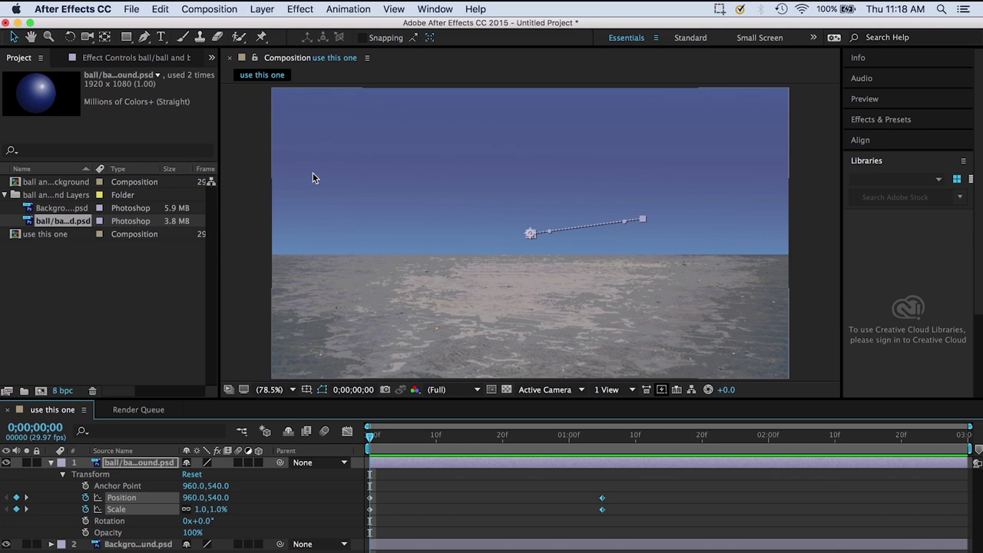
- Save the project as Untitled Project.aep in the animation folder on the Desktop
left_click(131, 8)
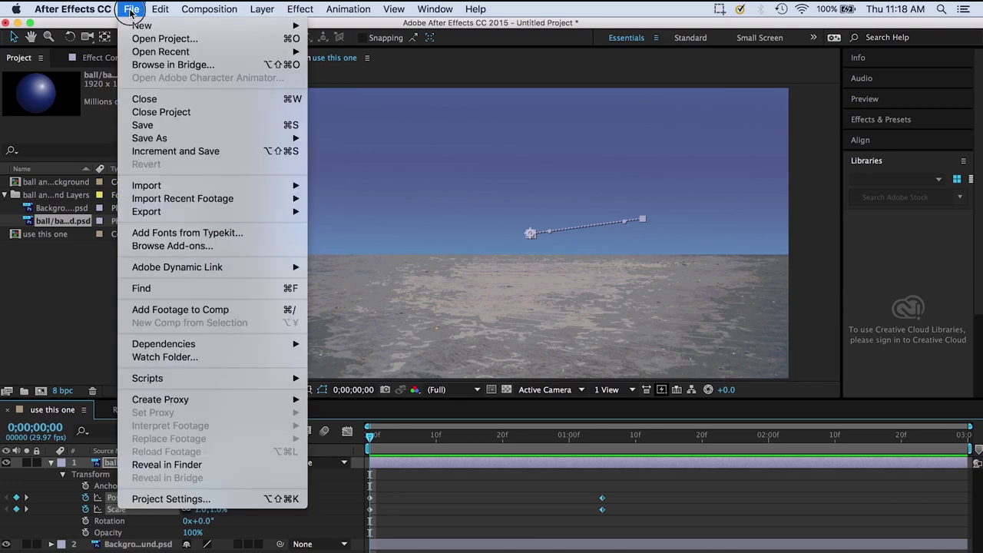
left_click(188, 113)
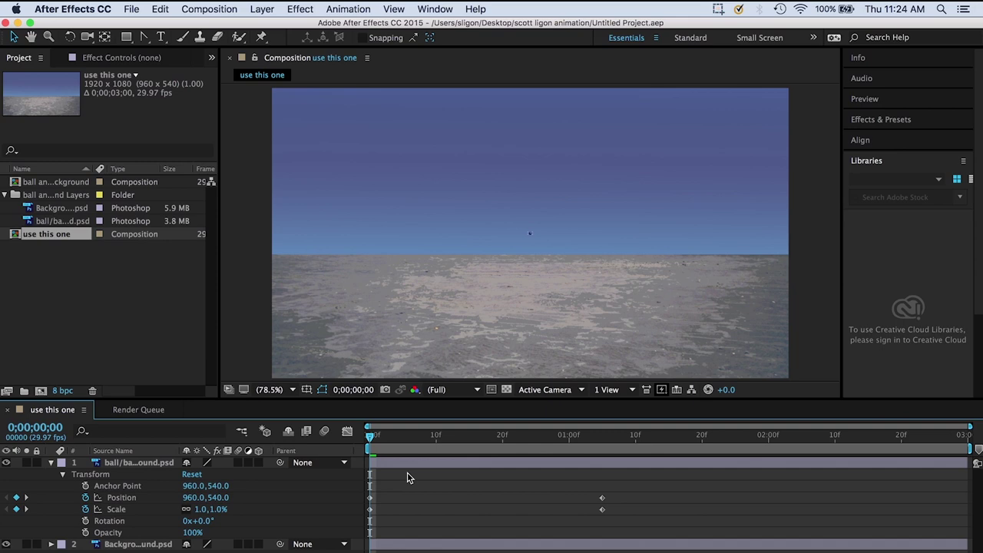
- Create a new composition inside the ball and background Layers folder using the HDTV 1080 29.97 preset
left_click(53, 195)
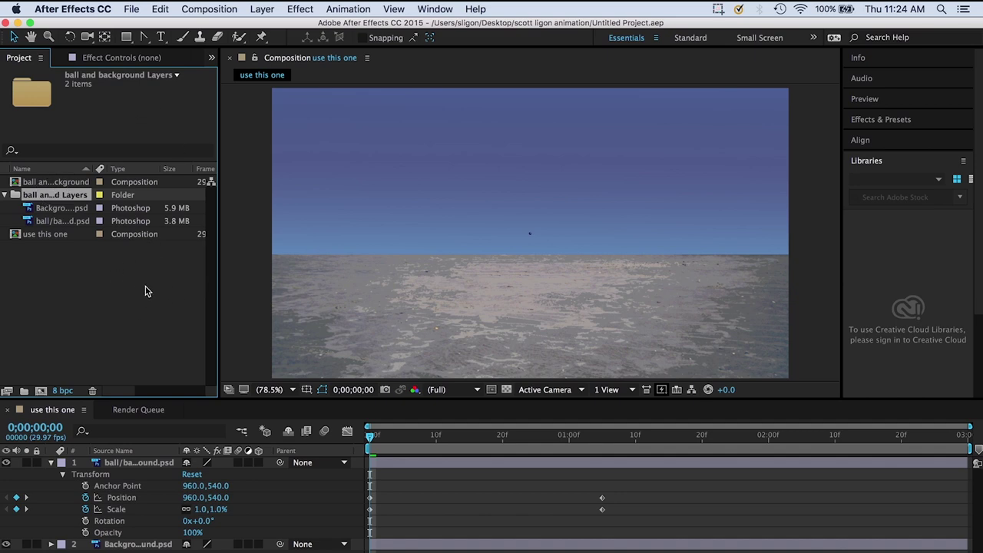
left_click(207, 10)
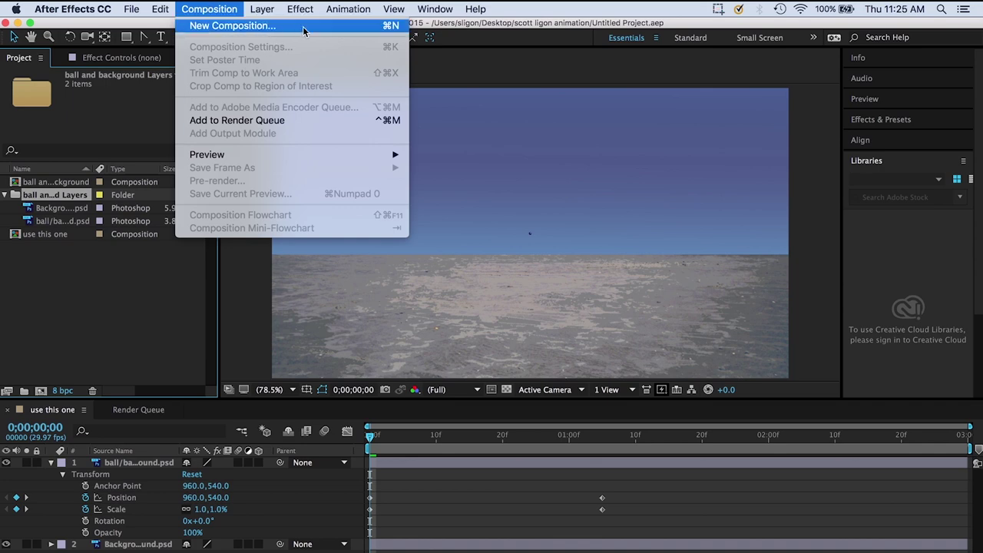
left_click(243, 28)
left_click(329, 25)
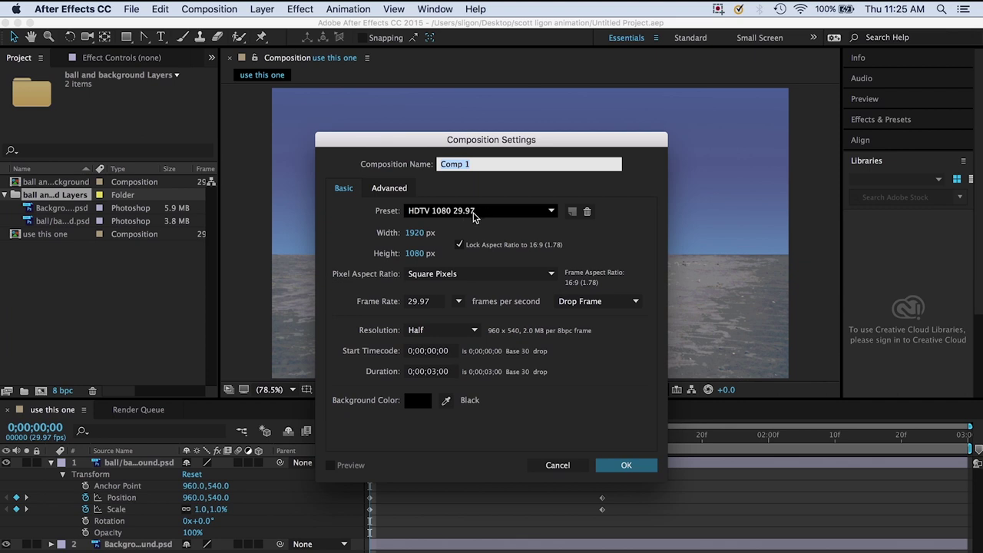
left_click(512, 217)
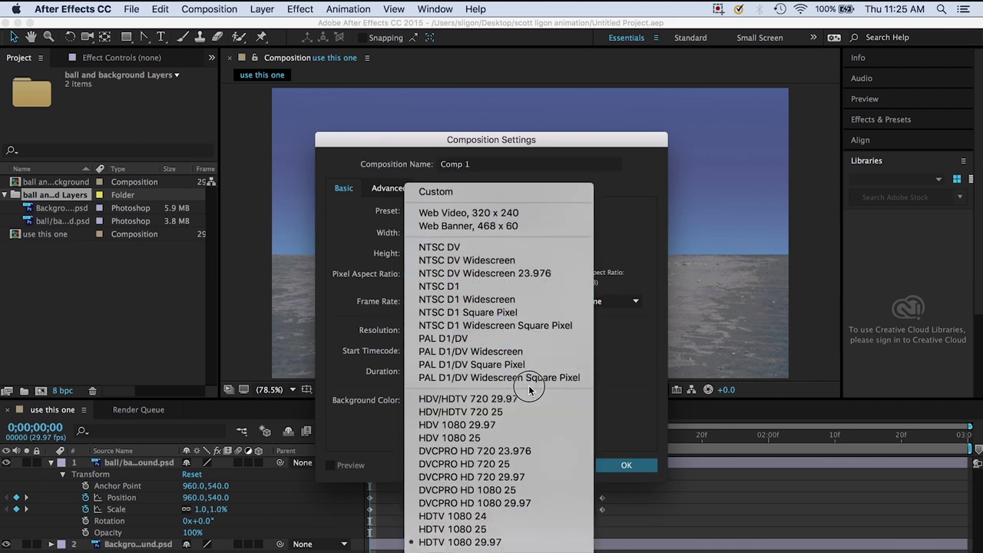
left_click(499, 542)
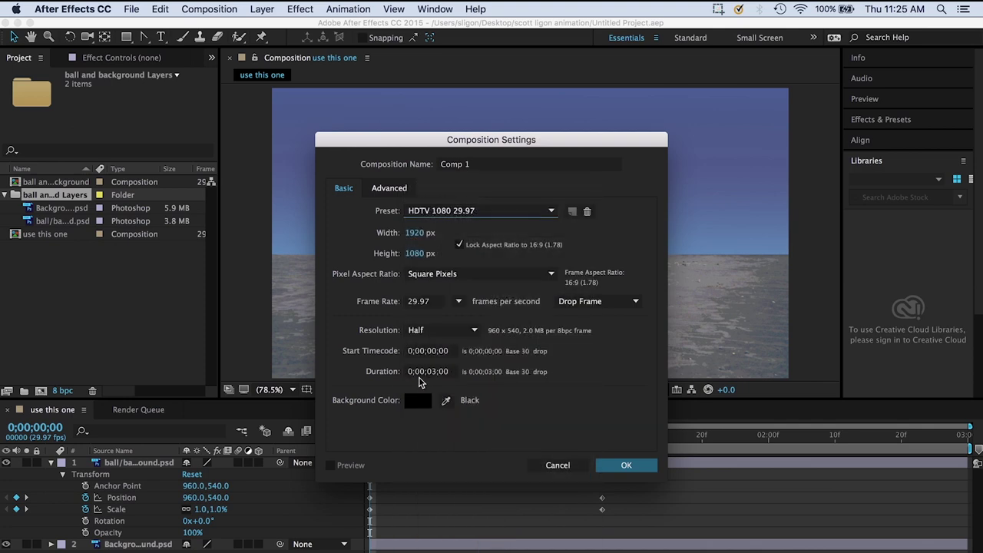
left_click(625, 465)
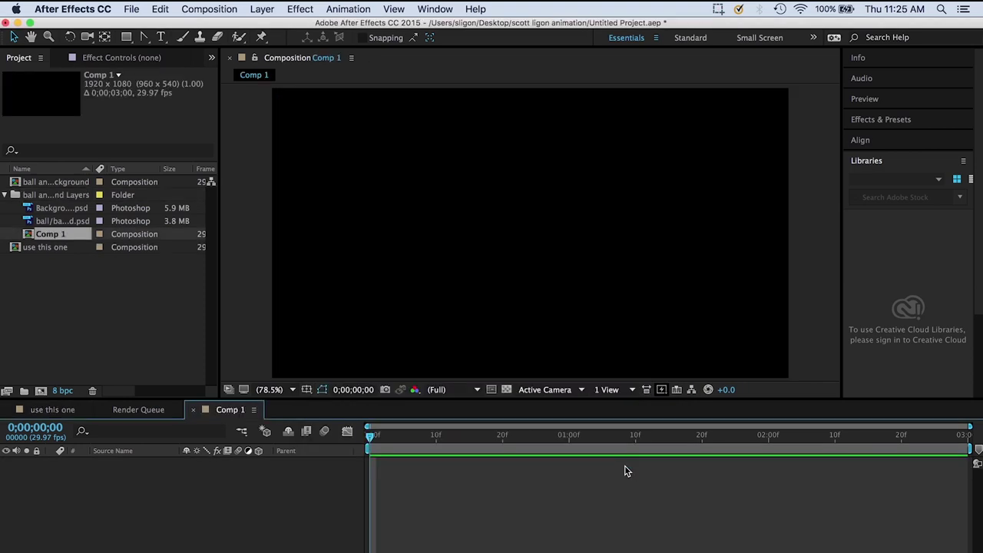
- Add the background with the ball layer above it to Comp 1 and reduce the ball's Scale to 29.0%
left_click_drag(61, 208, 122, 469)
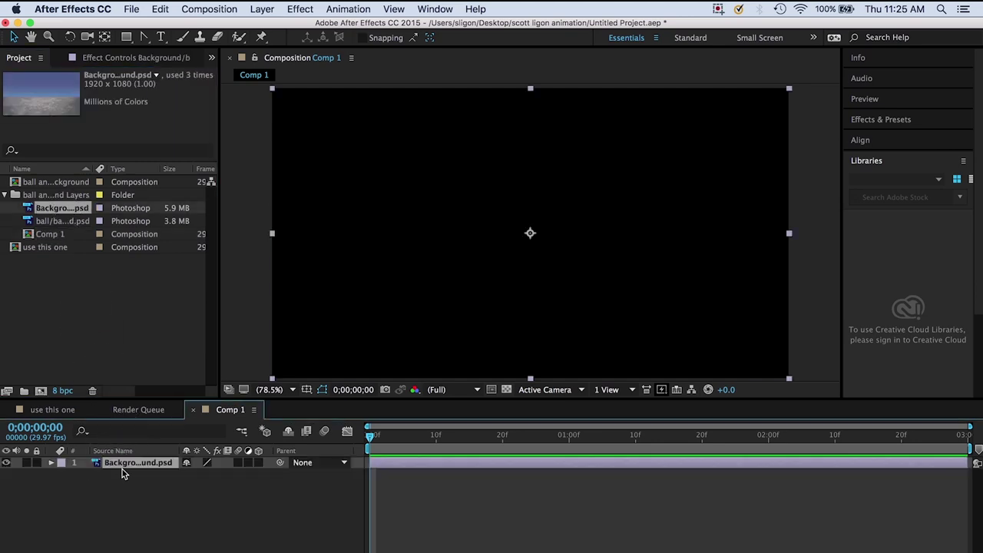
left_click_drag(47, 221, 123, 464)
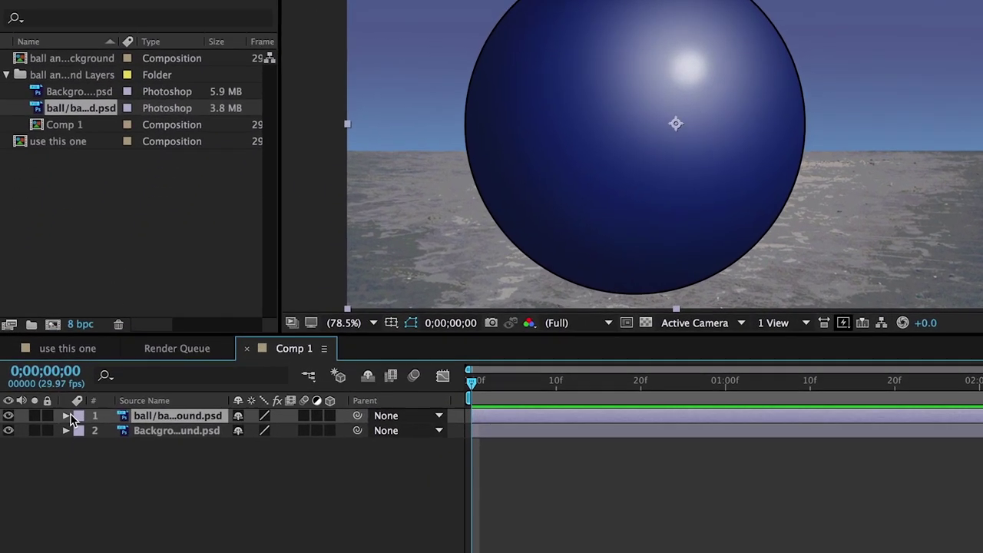
left_click(52, 463)
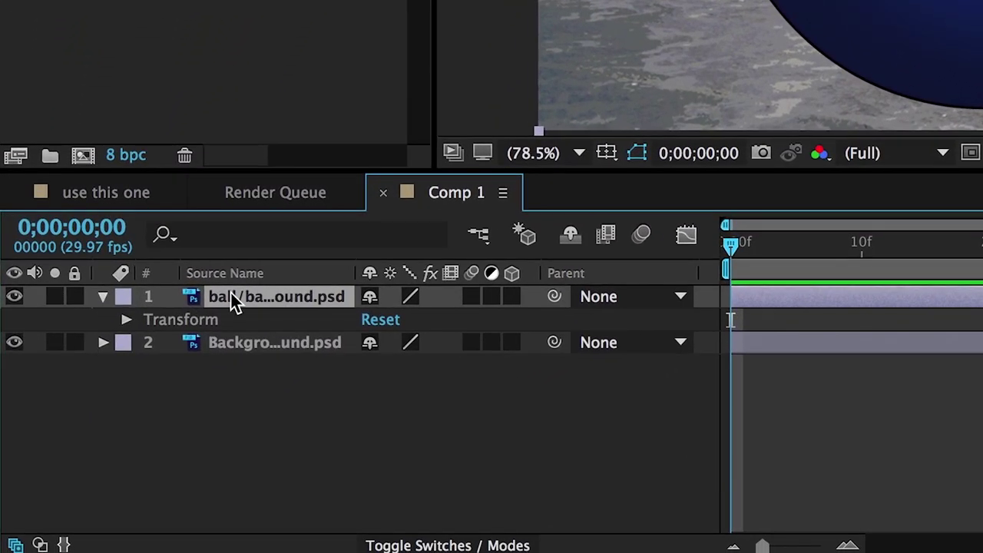
left_click(125, 321)
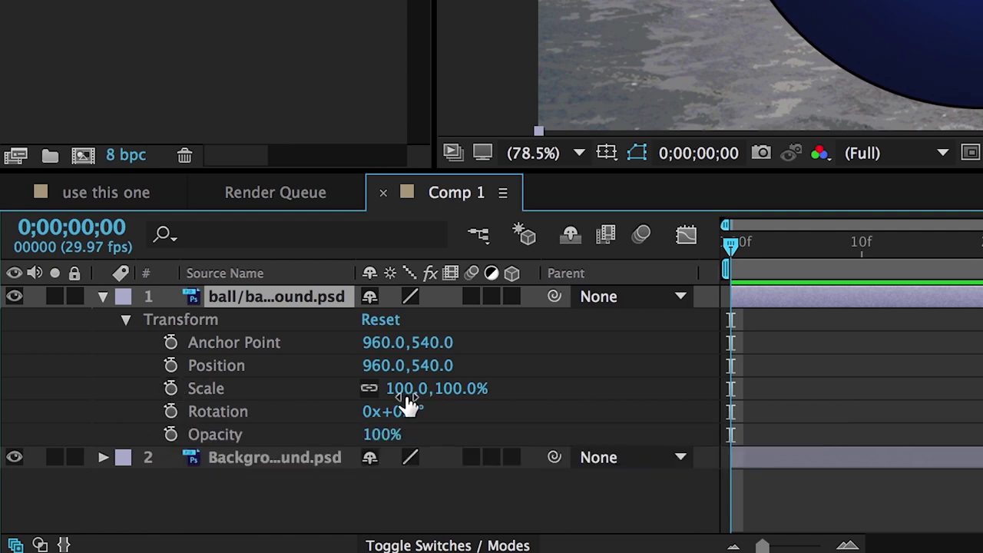
left_click_drag(407, 398, 335, 410)
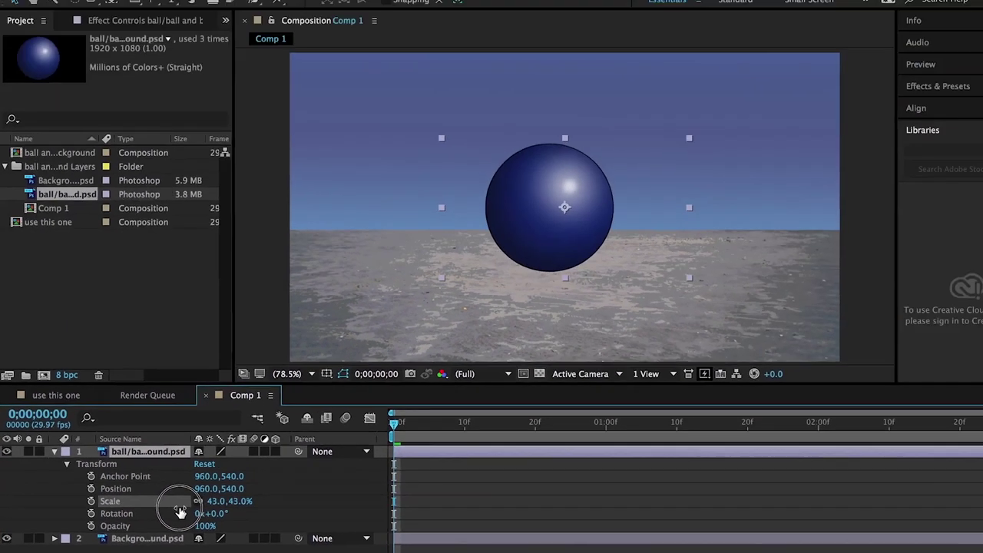
left_click_drag(179, 512, 172, 512)
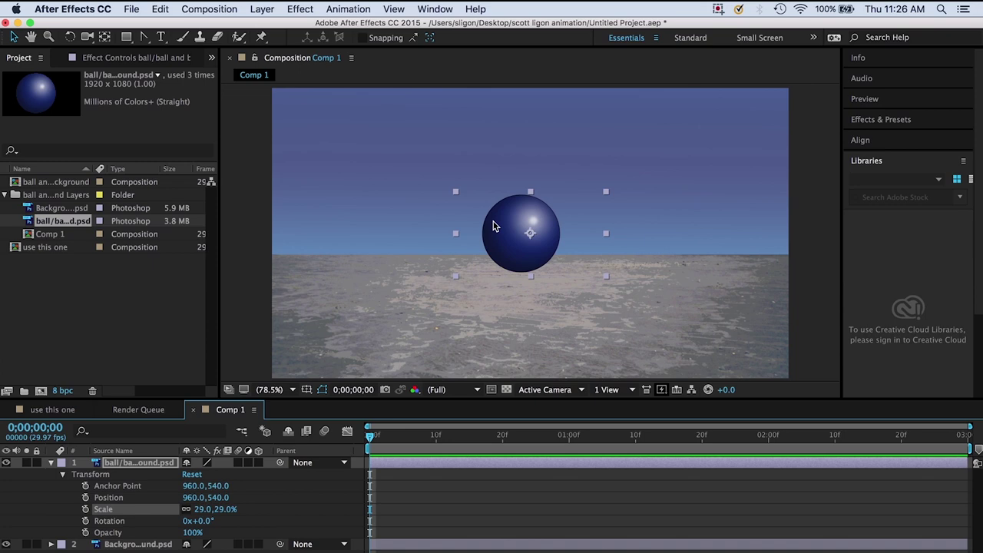
- Move the ball to the frame's left edge at Position 76.1, 313.3 and set a Position keyframe at 0;00;00;00
left_click_drag(536, 212, 287, 153)
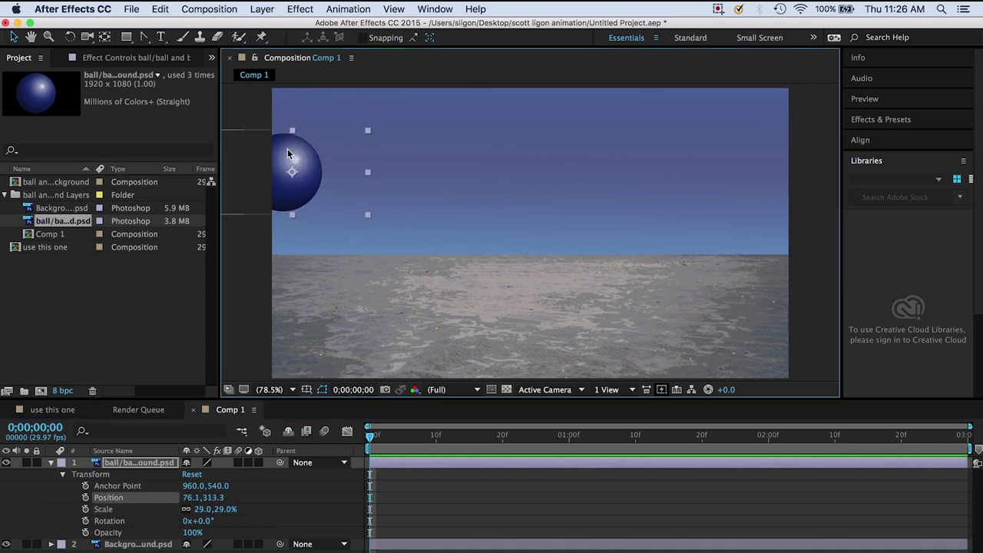
left_click(85, 498)
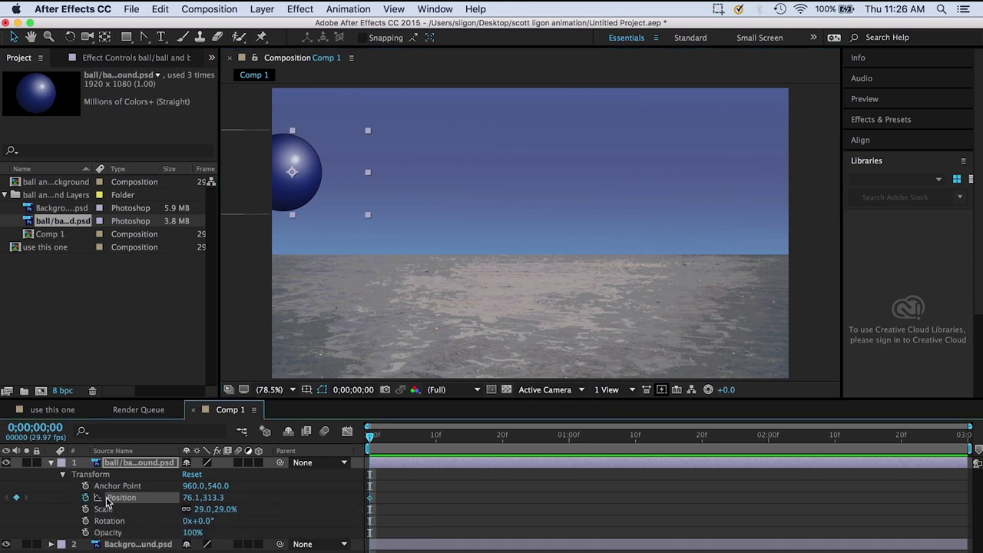
left_click_drag(478, 435, 347, 432)
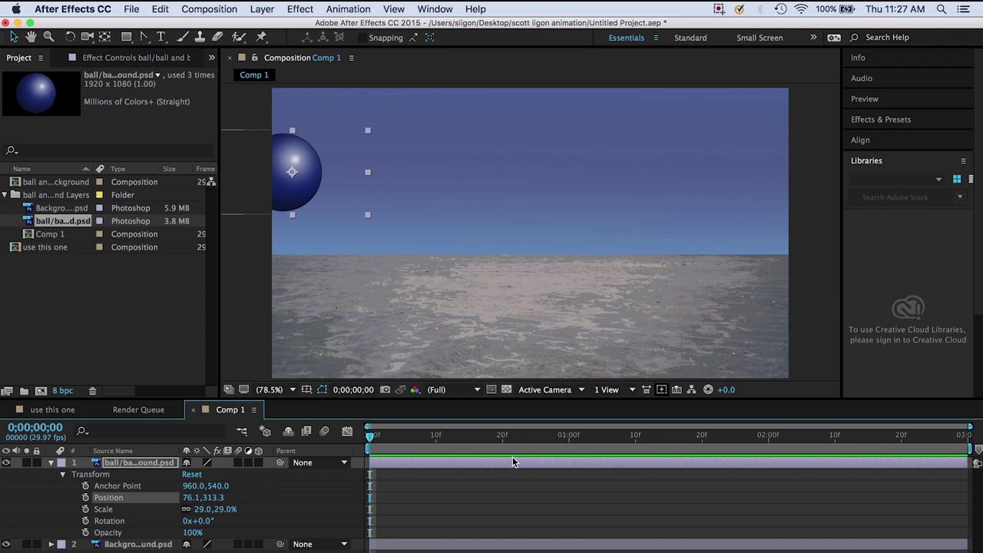
left_click(86, 498)
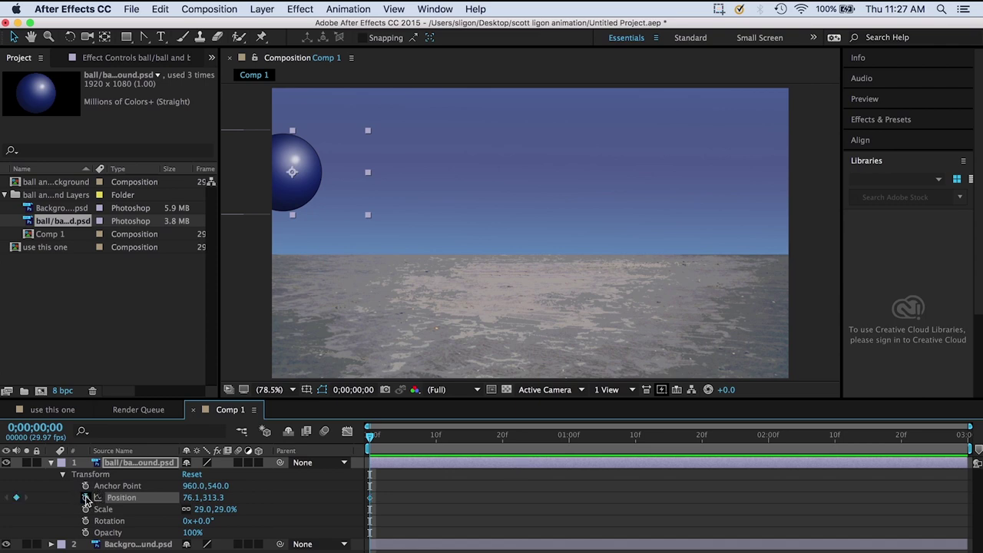
- At 0;00;00;10, move the ball down to the ground at Position 697.6, 807.5 as the bounce point
left_click_drag(370, 438, 435, 441)
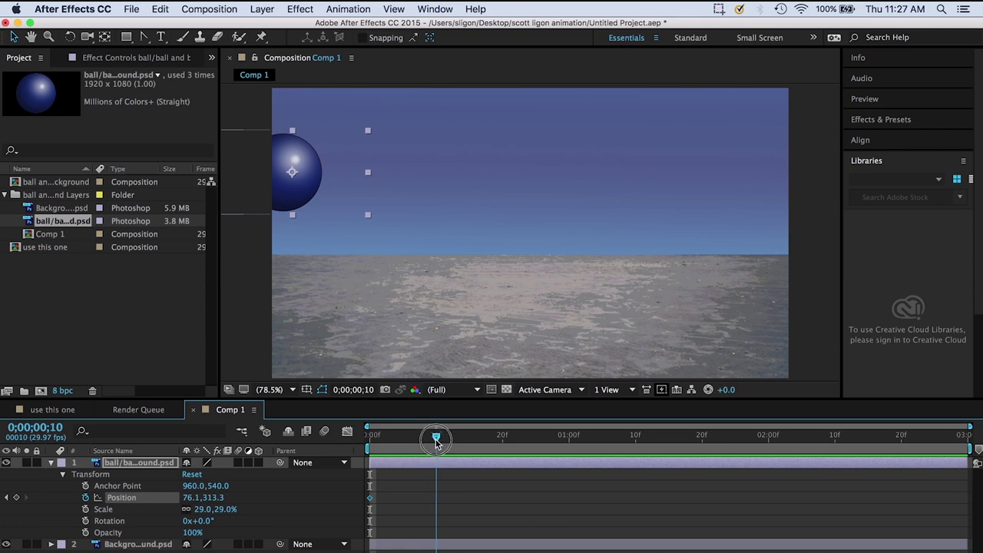
left_click(412, 547)
key("semicolon")
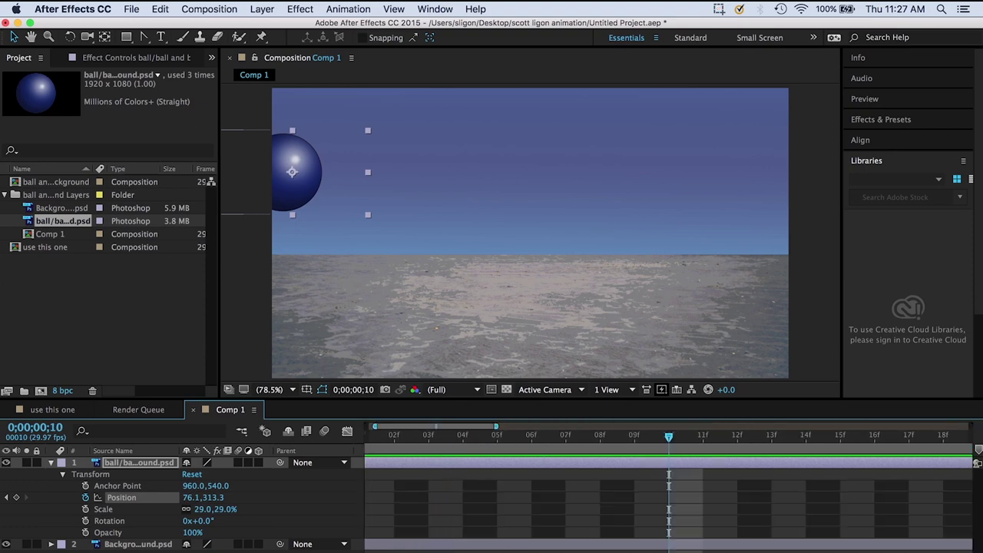
key("semicolon")
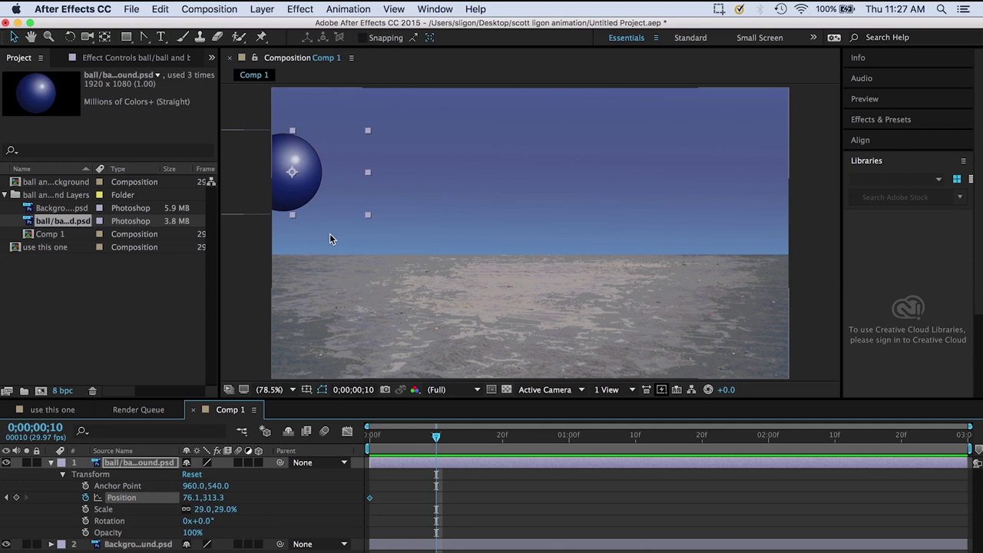
left_click_drag(289, 189, 471, 328)
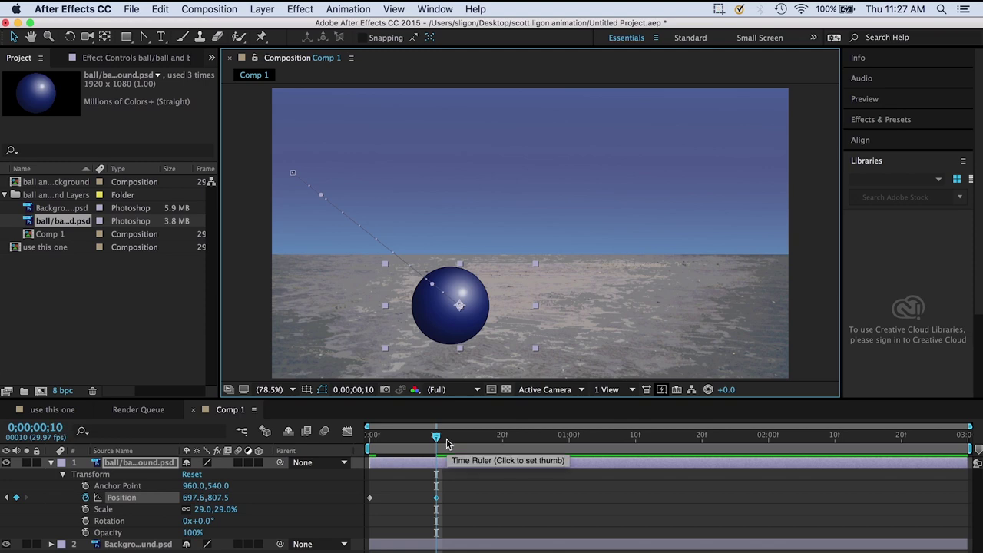
- At 0;00;00;20, move the ball up and out past the frame's right edge to Position 2116.4, 137.5
left_click_drag(437, 440, 503, 446)
left_click_drag(476, 299, 833, 131)
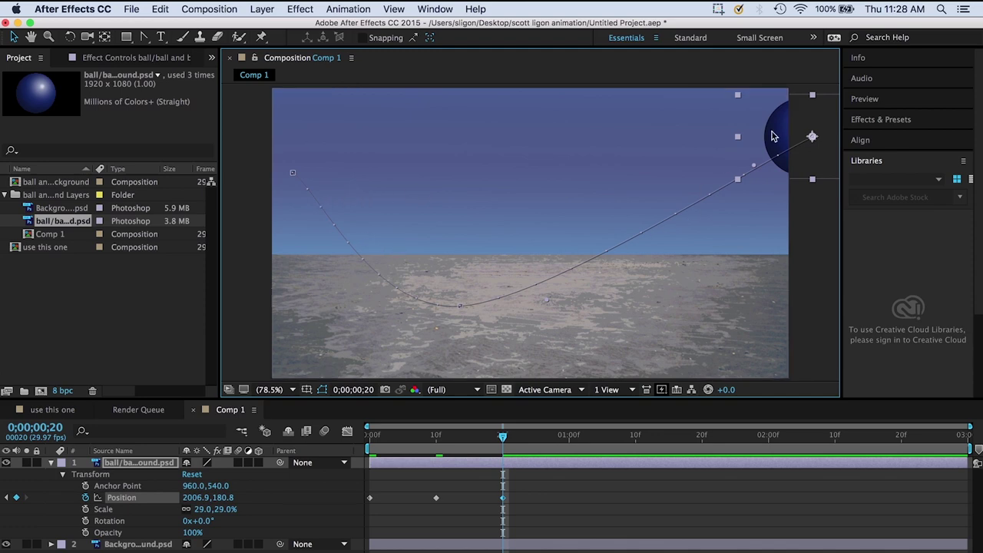
left_click_drag(773, 136, 803, 123)
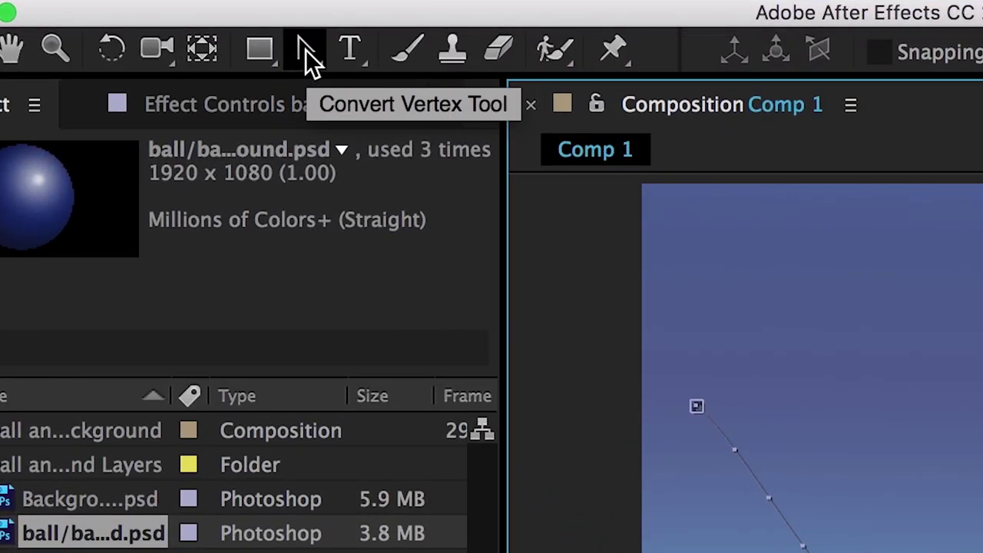
- Convert the motion path's smooth point at the bounce into a sharp corner with the Convert Vertex tool
left_click_drag(303, 48, 410, 50)
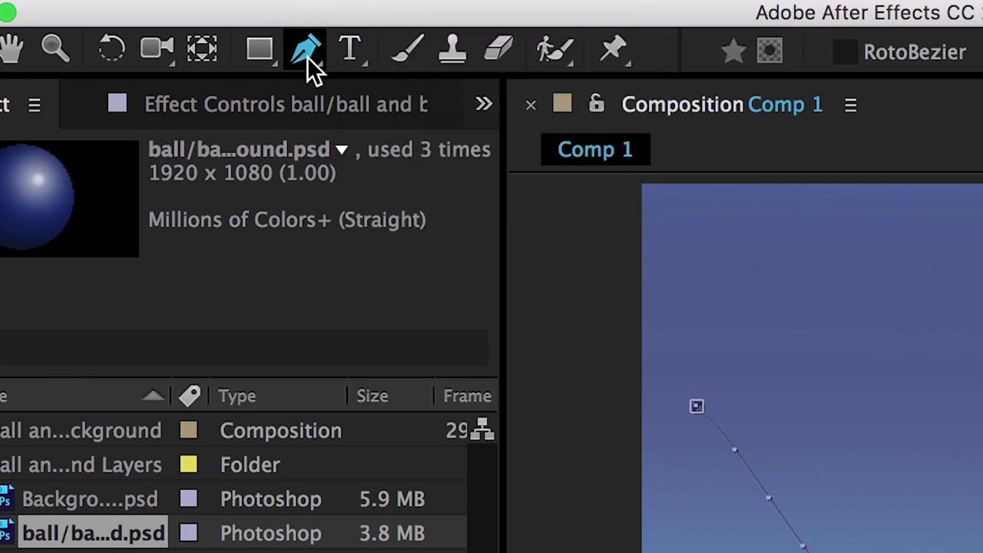
left_click_drag(307, 56, 383, 176)
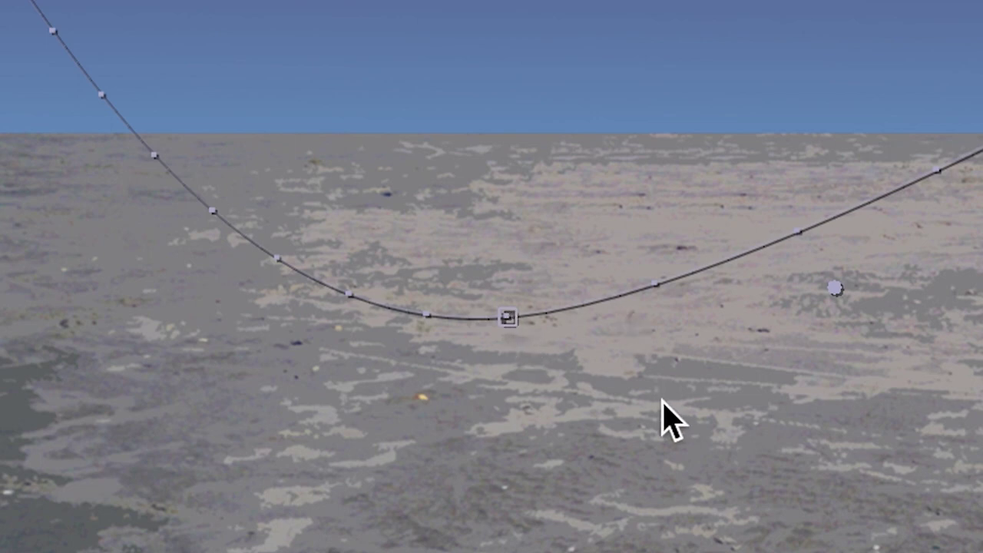
left_click(507, 318, "alt")
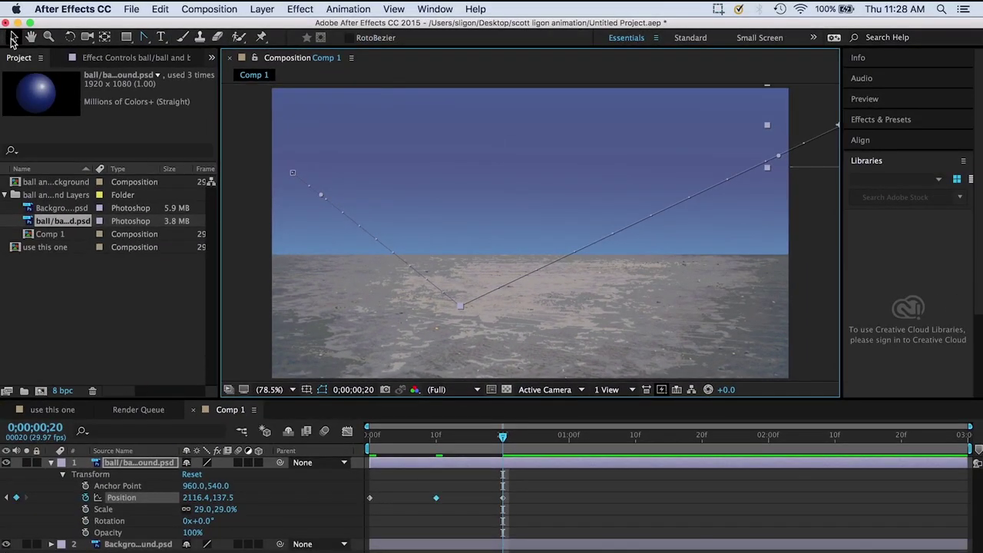
- Bend both halves of the motion path into upward arcs using the direction handles of the first and last keyframes
left_click(13, 38)
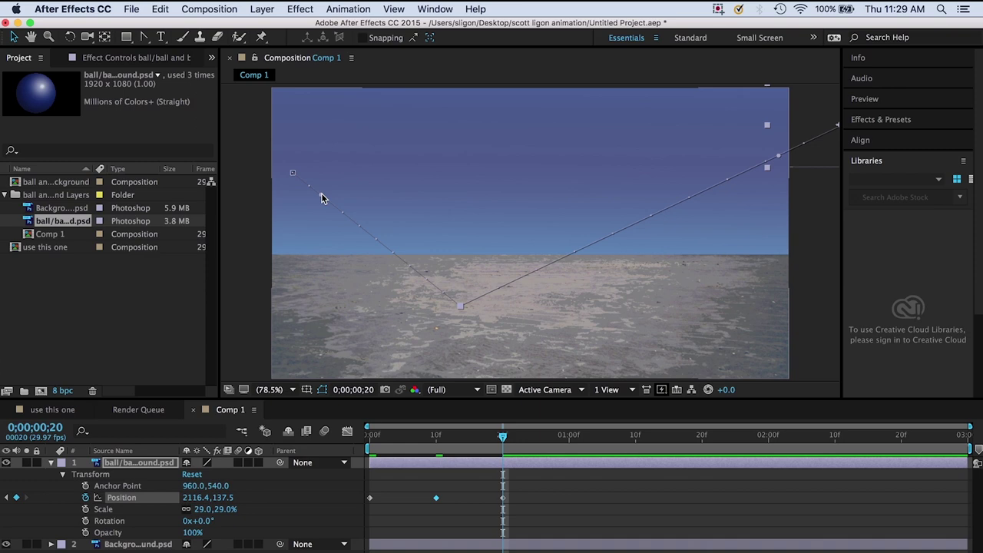
left_click_drag(322, 199, 479, 166)
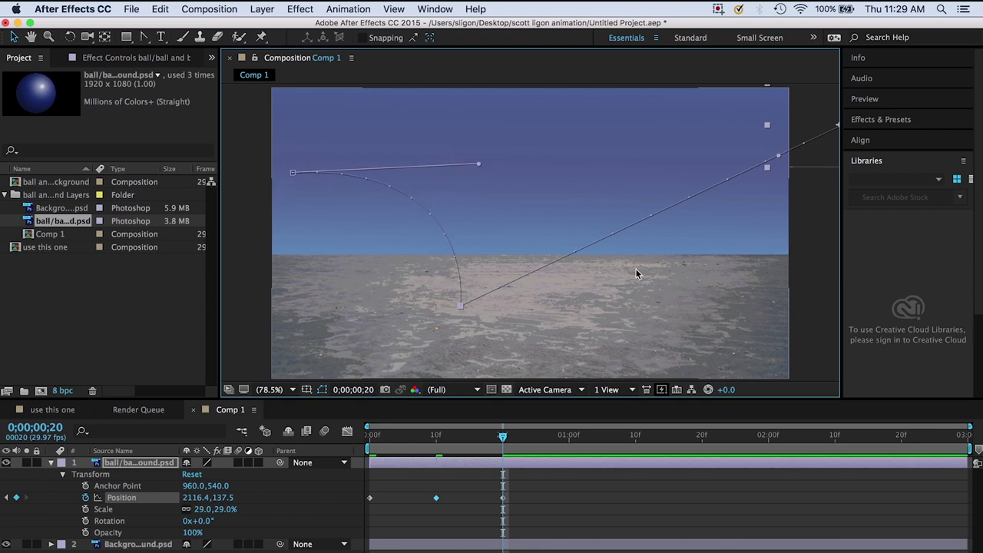
left_click_drag(779, 159, 524, 125)
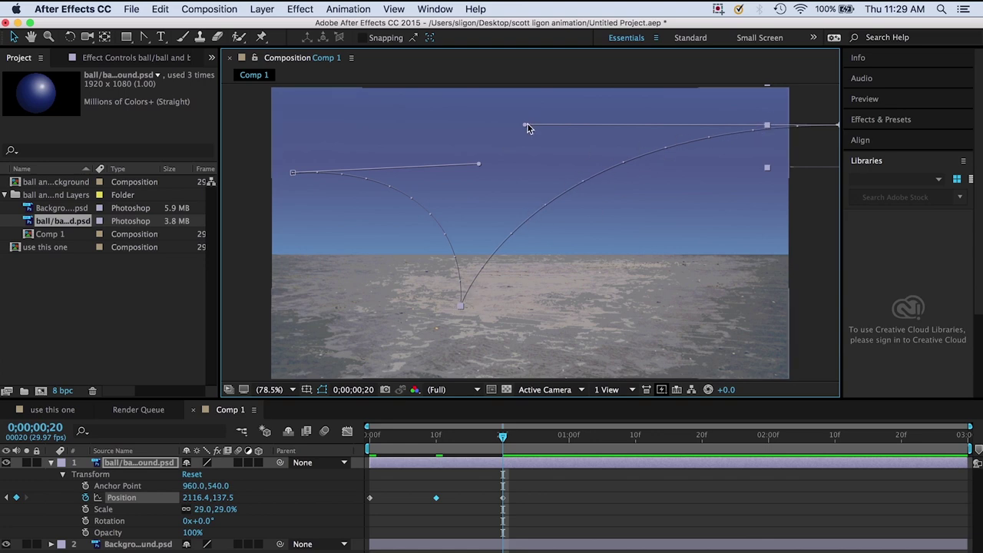
left_click_drag(527, 128, 489, 93)
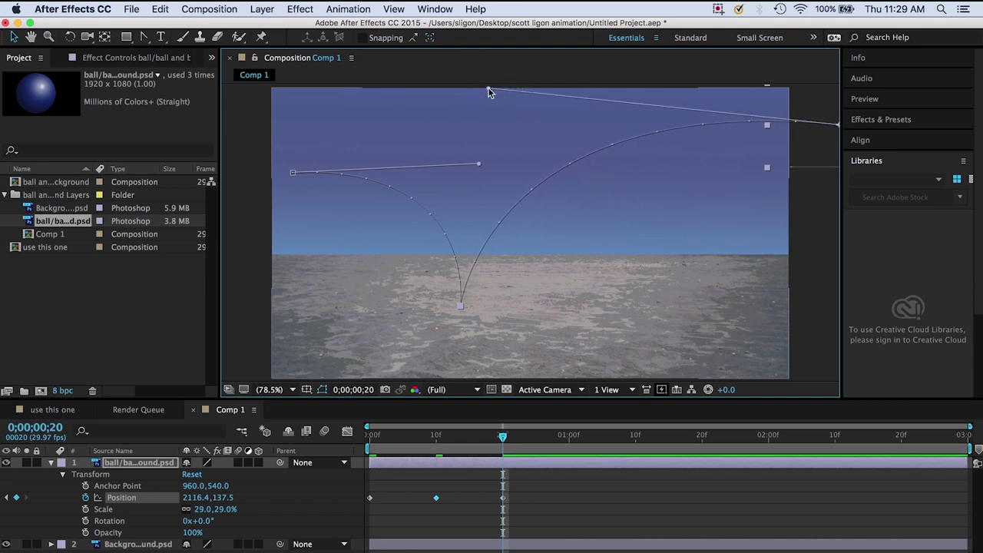
- Return to 0;00;00;00, activate the Convert Vertex tool and scrub to 0;00;00;09 to check the ball's fall
left_click_drag(503, 438, 365, 424)
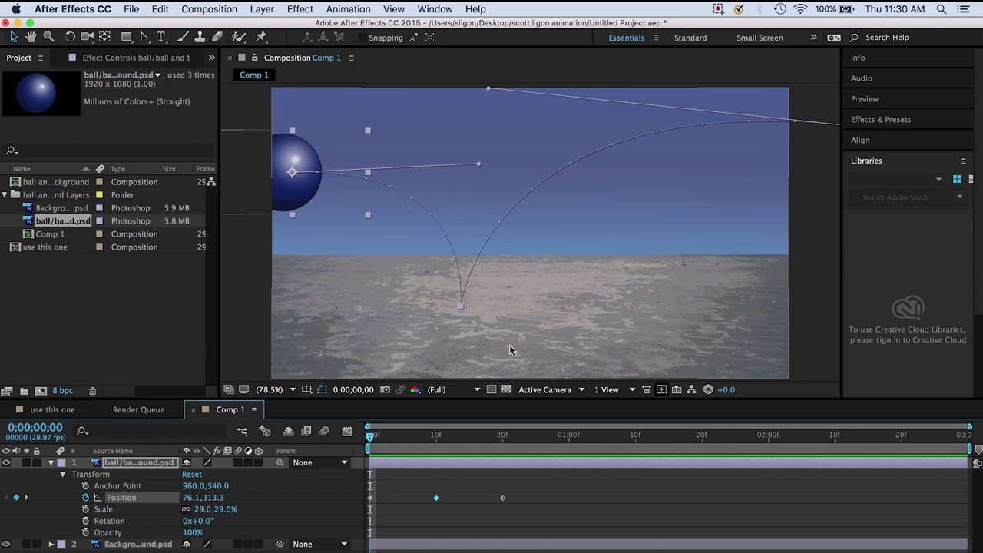
left_click(145, 37)
left_click_drag(145, 37, 210, 85)
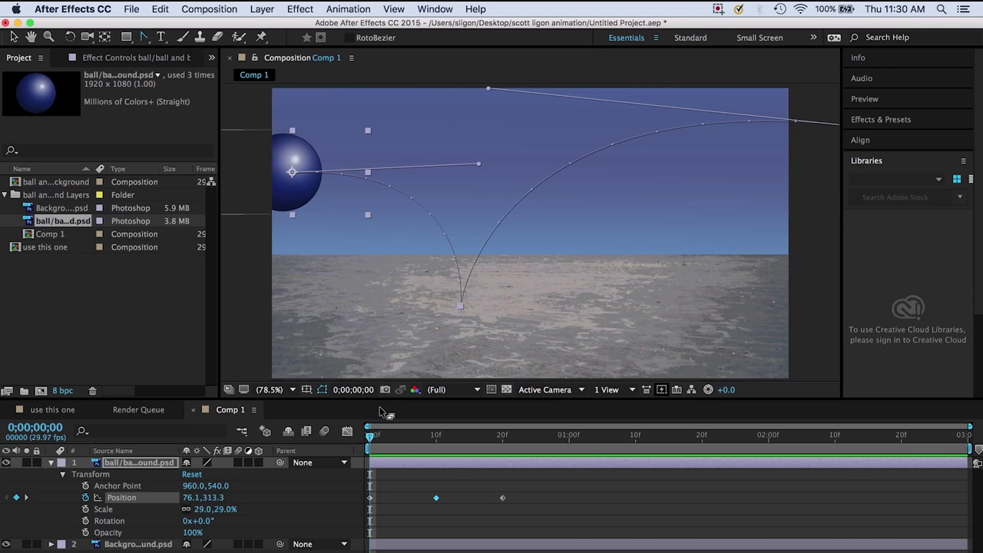
left_click(378, 436)
left_click_drag(378, 437, 430, 442)
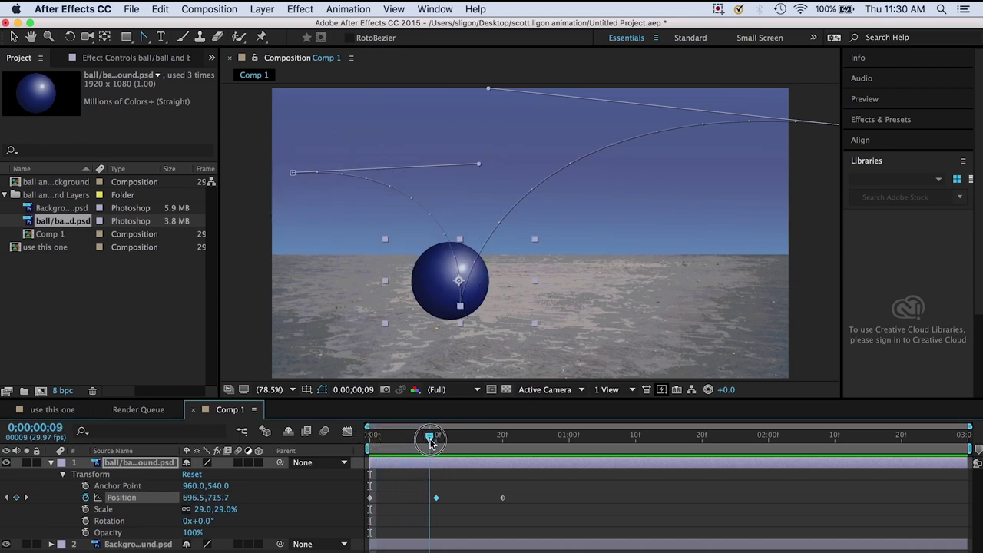
left_click_drag(430, 443, 430, 442)
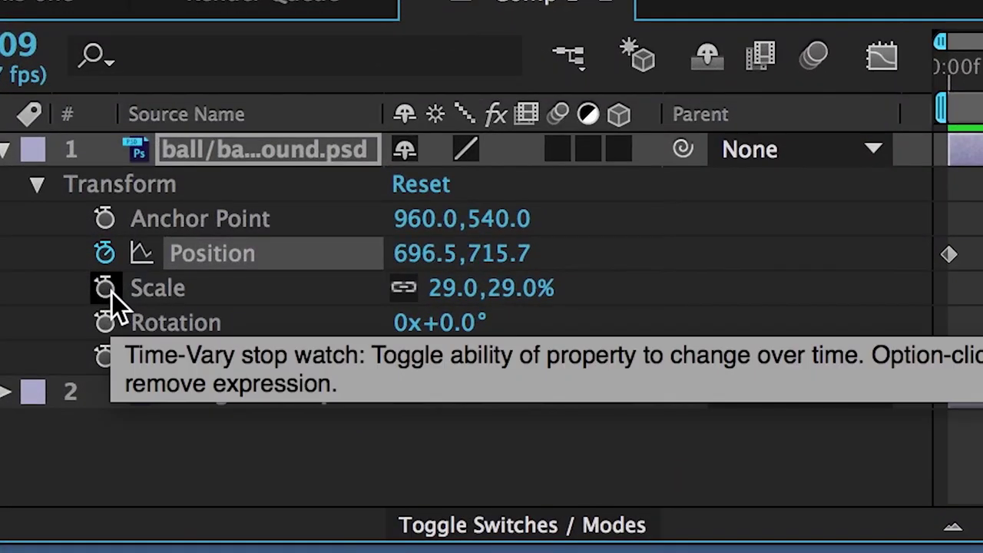
- Enable keyframing for the ball's Scale at 0;00;00;09, keeping 29.0%, and move the current time to 0;00;00;11
left_click(105, 288)
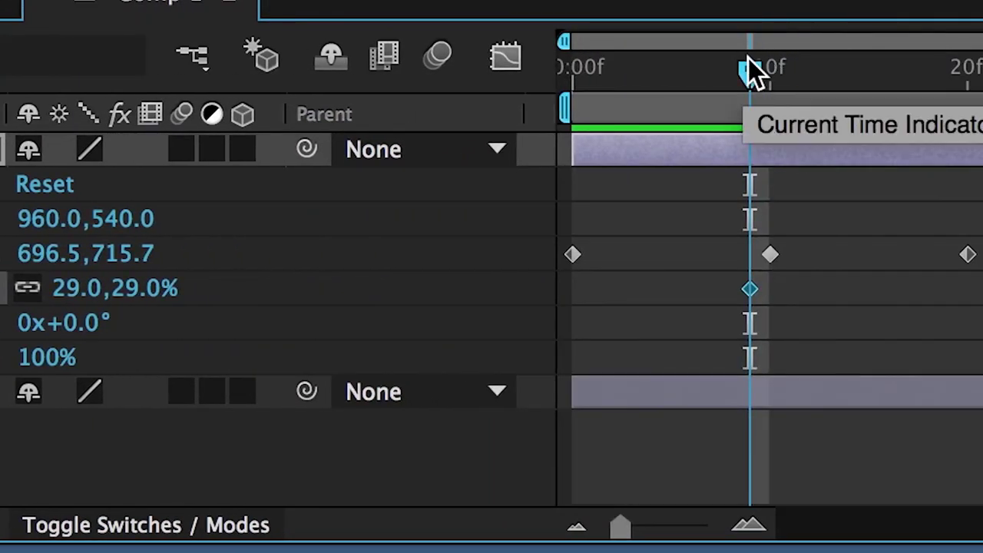
left_click(749, 60)
left_click_drag(749, 63, 794, 63)
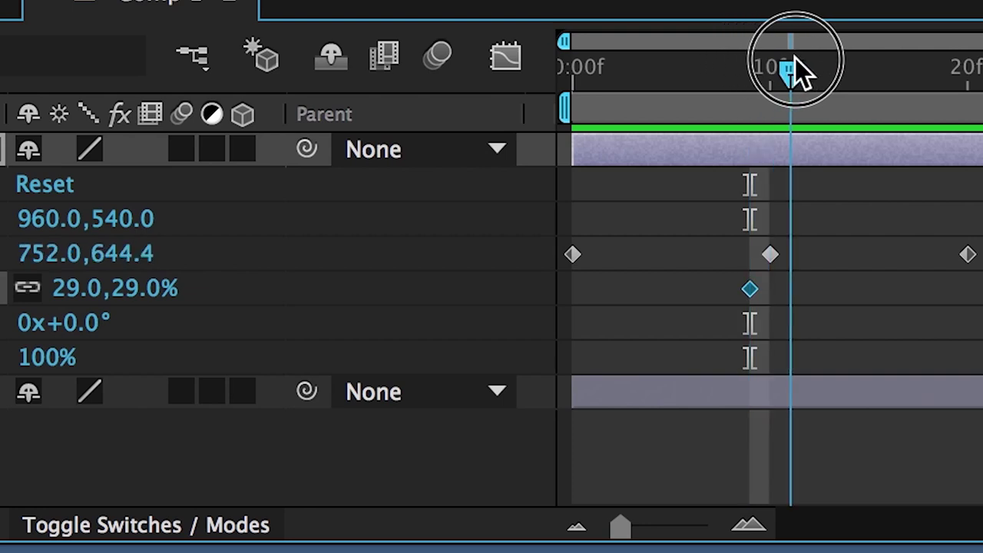
left_click_drag(795, 57, 794, 61)
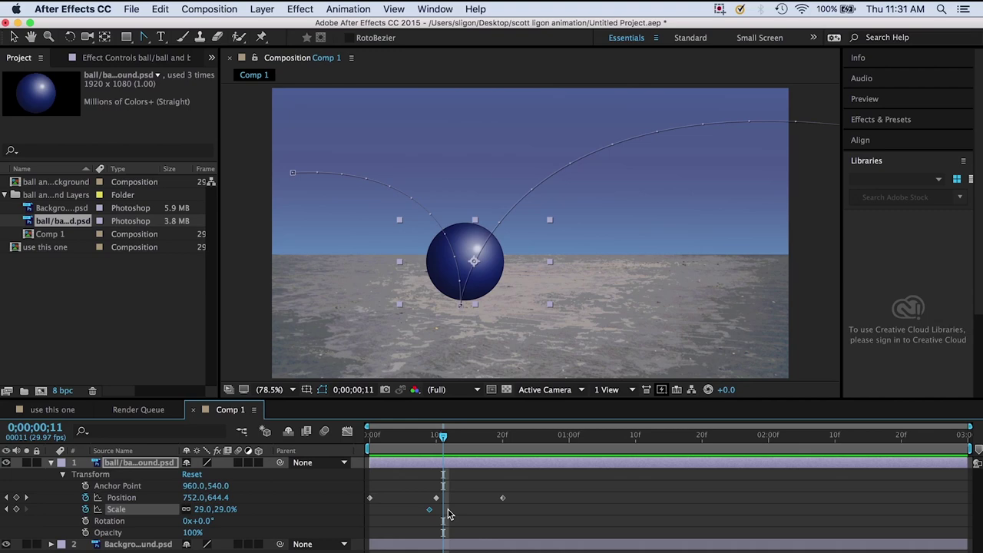
left_click(121, 498)
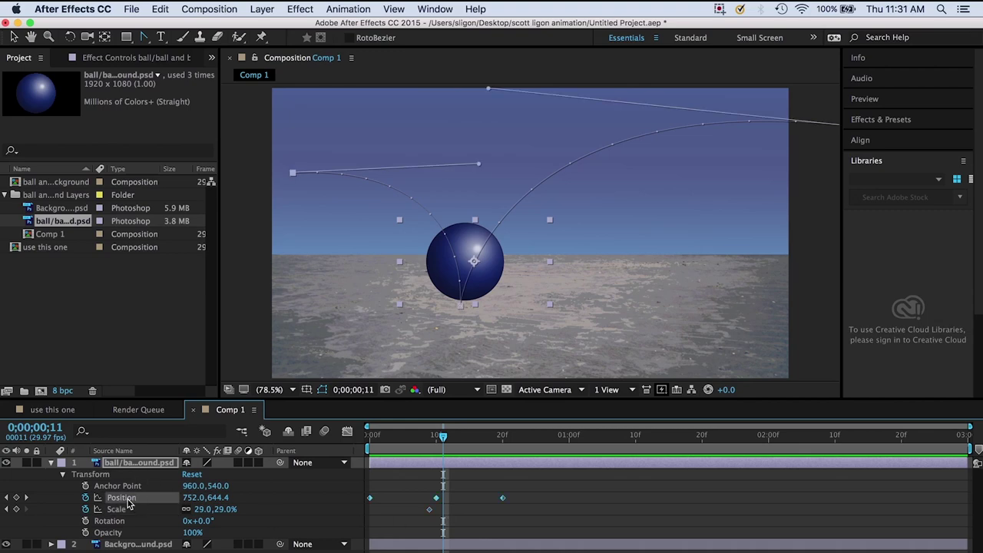
left_click(121, 510)
left_click(120, 522)
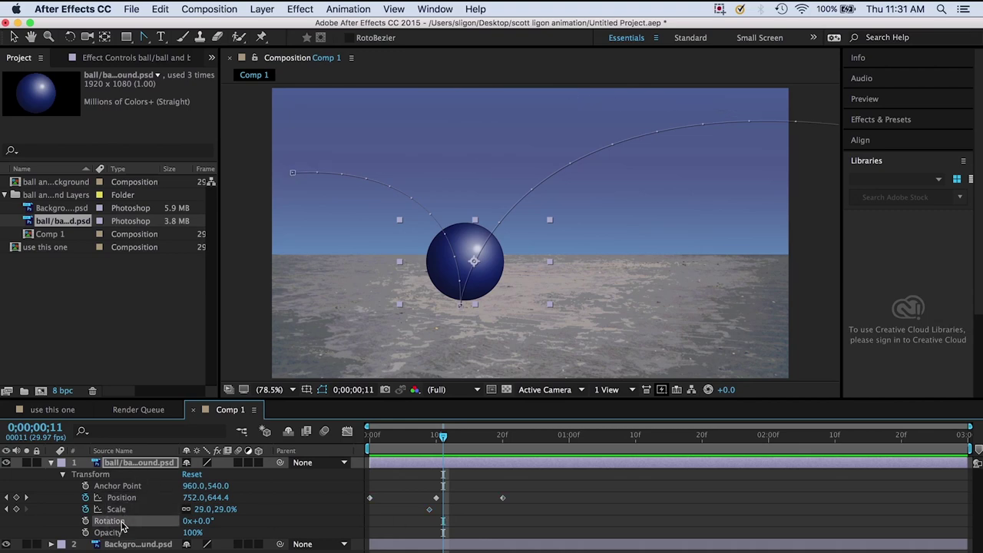
left_click(120, 509)
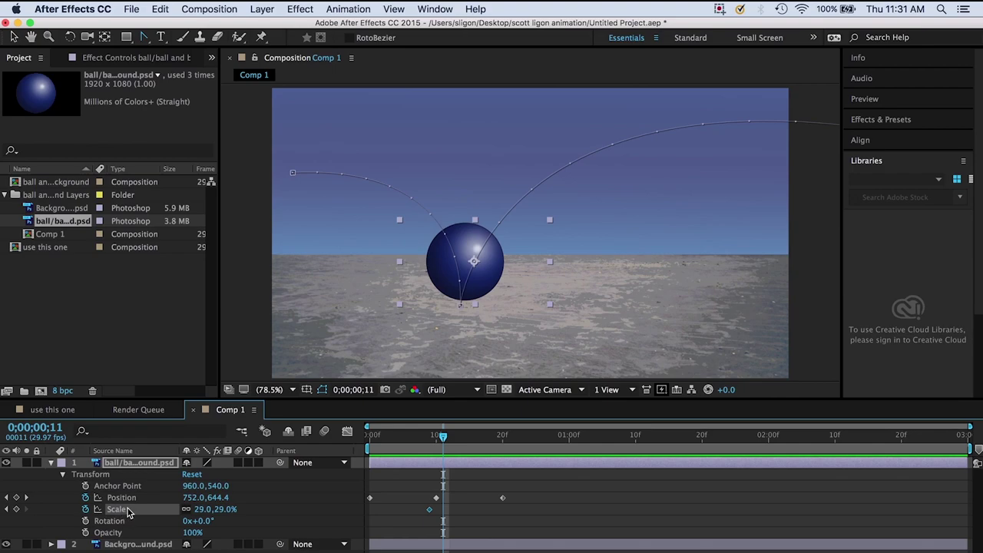
- Add a Scale keyframe to the ball layer at frame 11
left_click(344, 8)
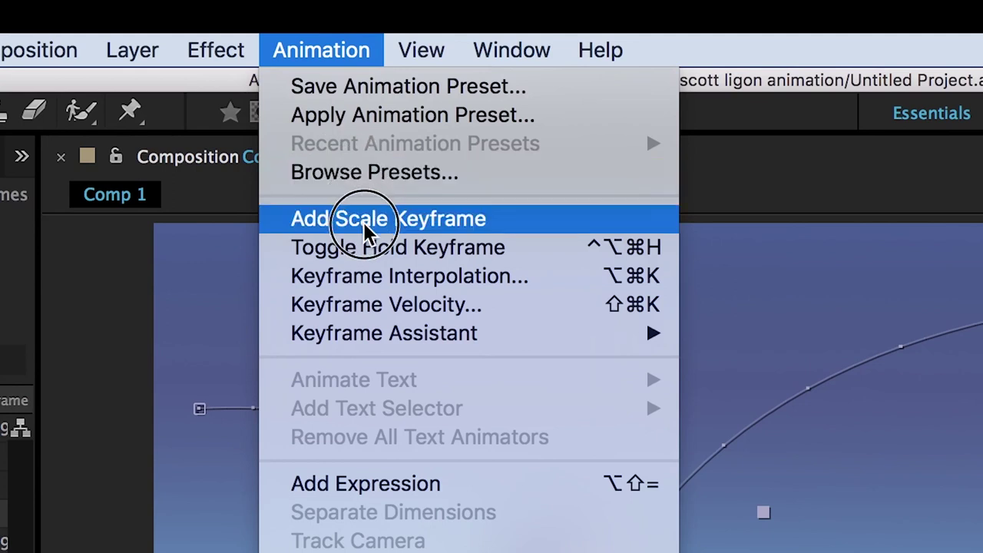
left_click(456, 220)
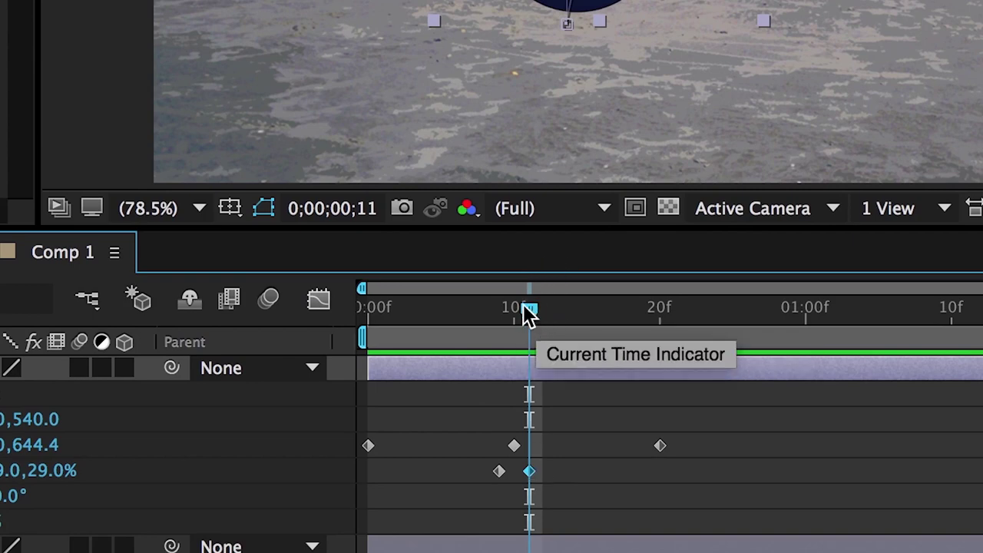
- At frame 10, unlink the ball's Scale proportions and squash its vertical scale to 22%
left_click(525, 307)
left_click_drag(521, 305, 512, 308)
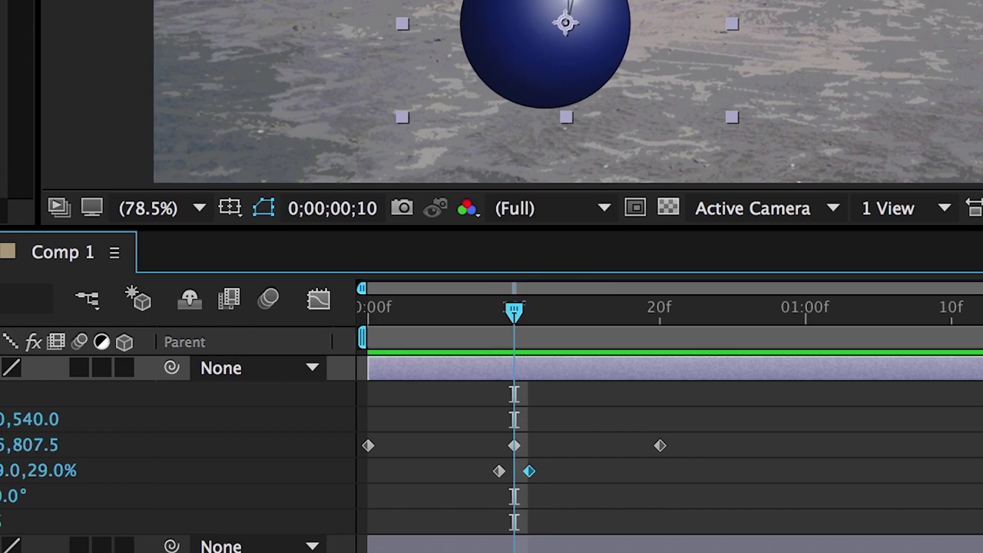
key("equal")
key("equal")
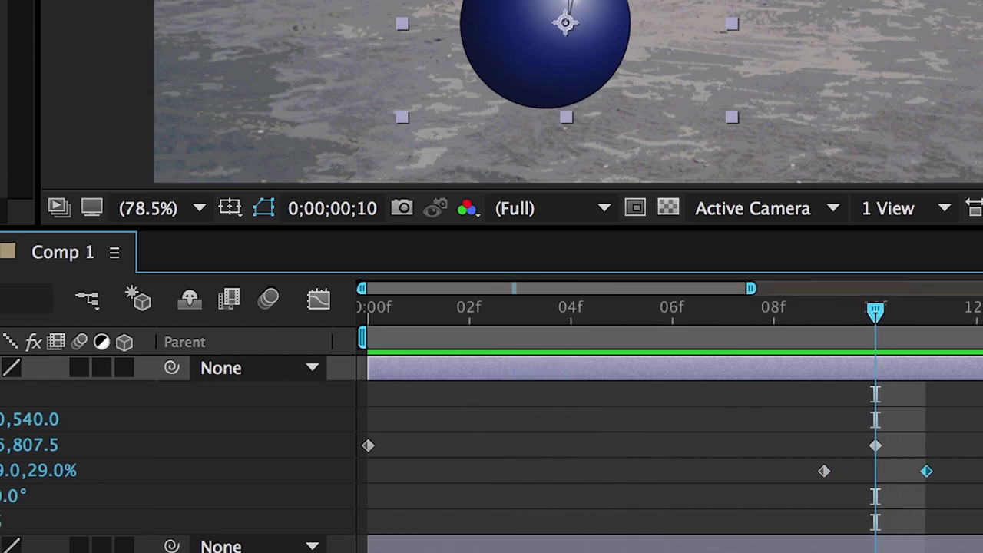
key("minus")
key("minus")
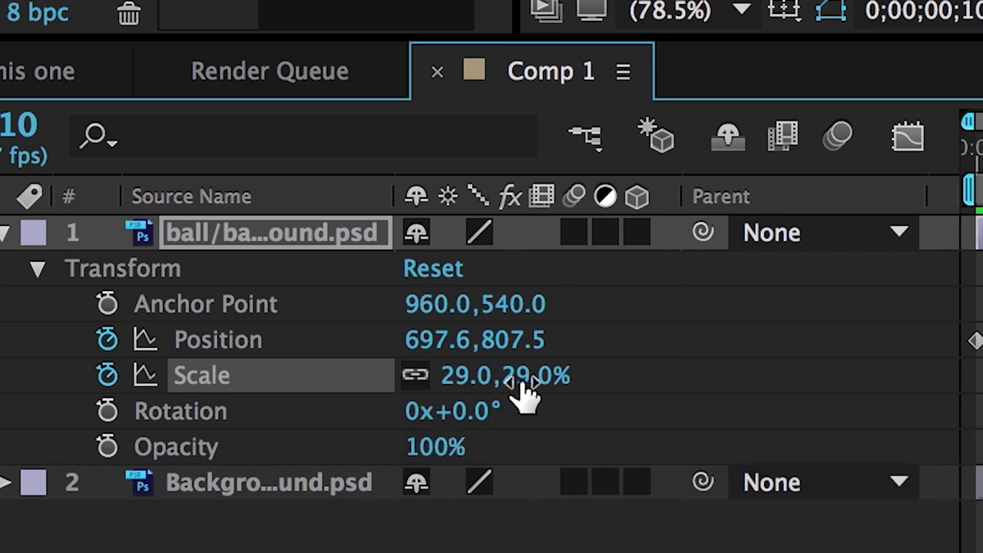
left_click(413, 376)
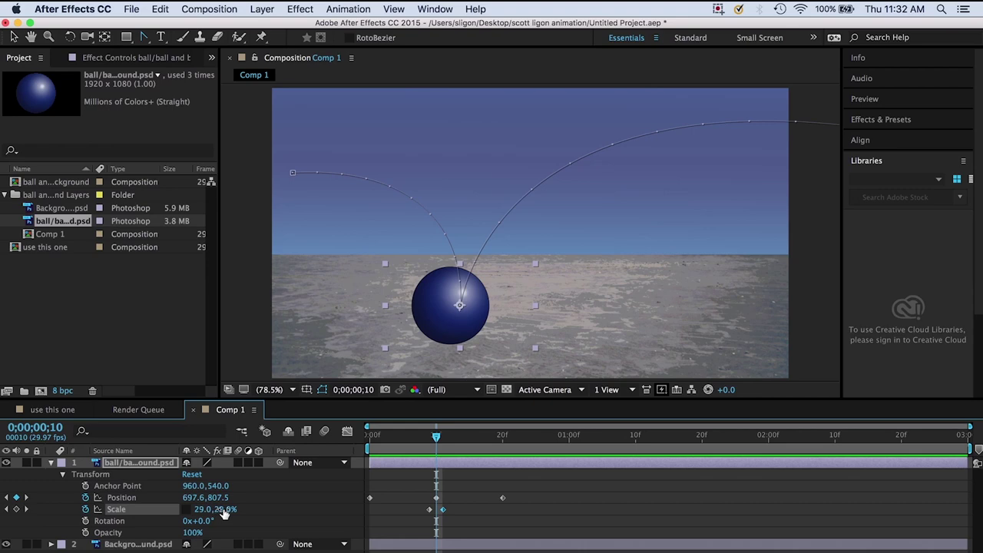
left_click(221, 513)
left_click_drag(221, 513, 218, 515)
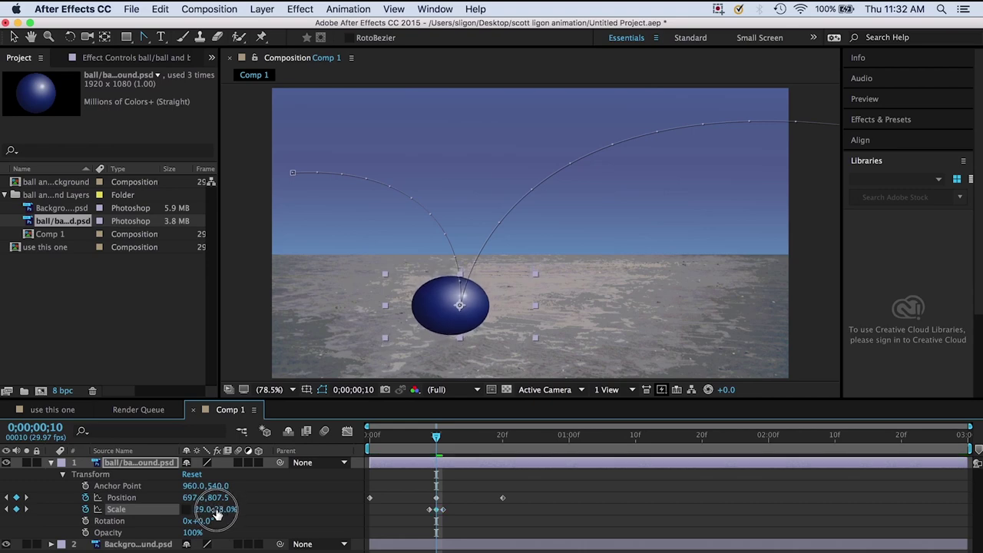
left_click_drag(217, 515, 233, 514)
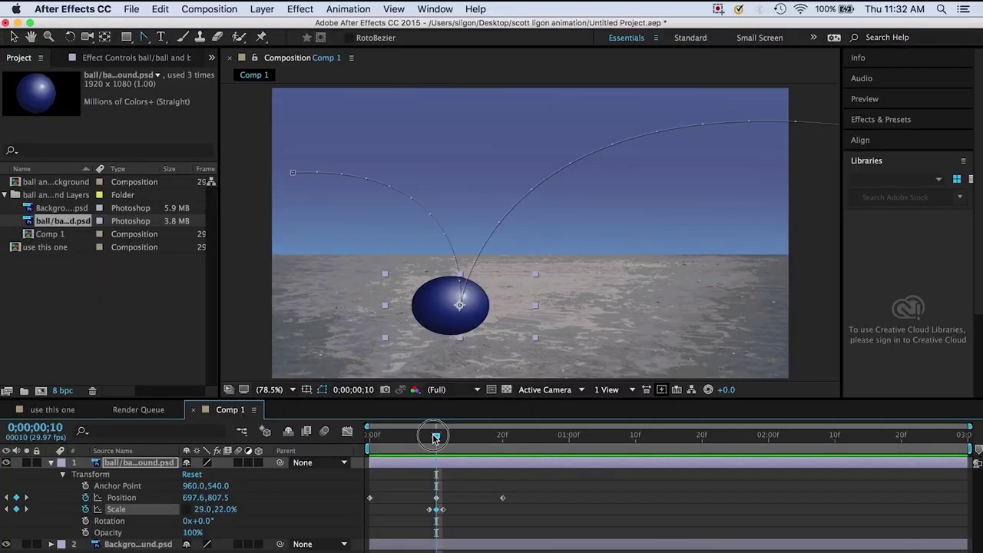
- Scrub through the bounce around the impact frames and play the animation from the start
left_click_drag(435, 436, 427, 438)
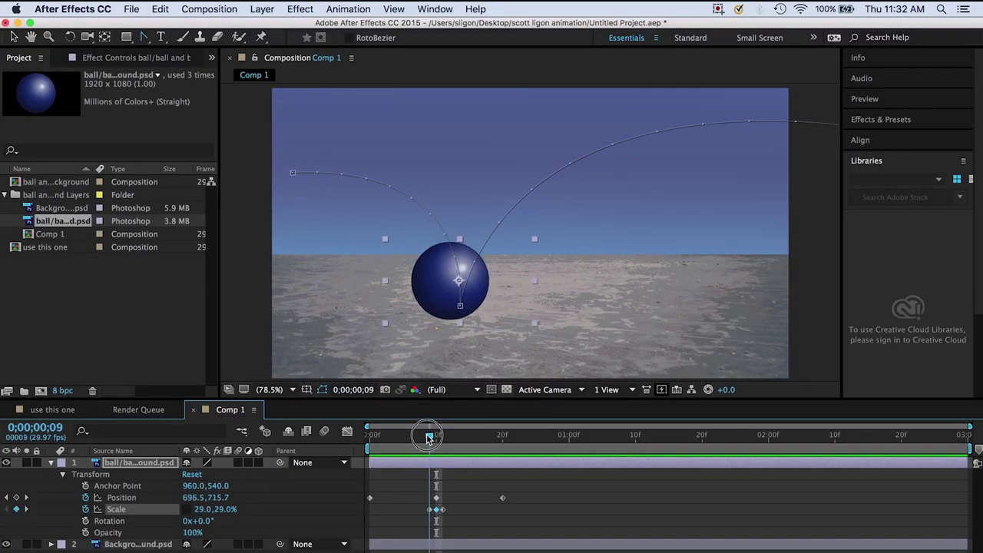
left_click_drag(428, 437, 502, 438)
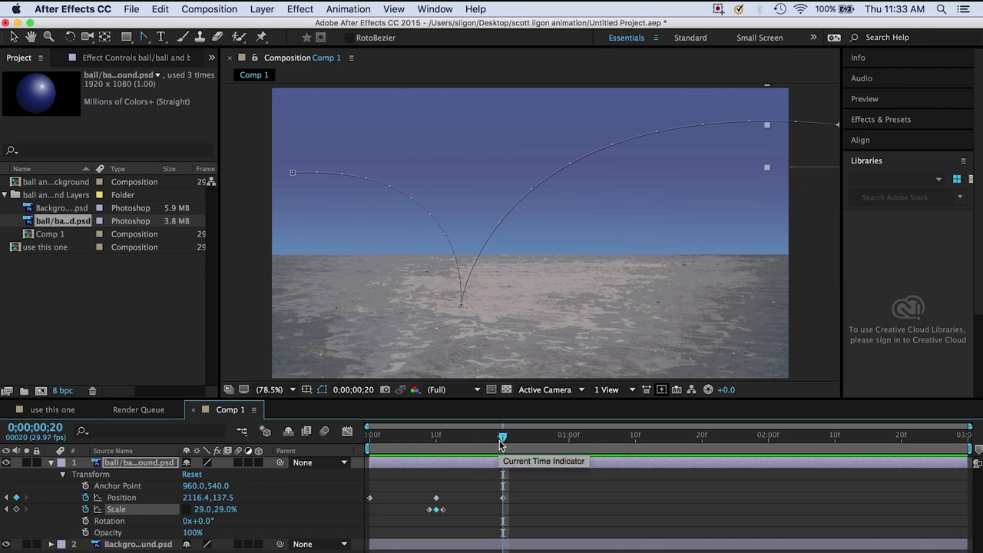
left_click_drag(502, 437, 361, 450)
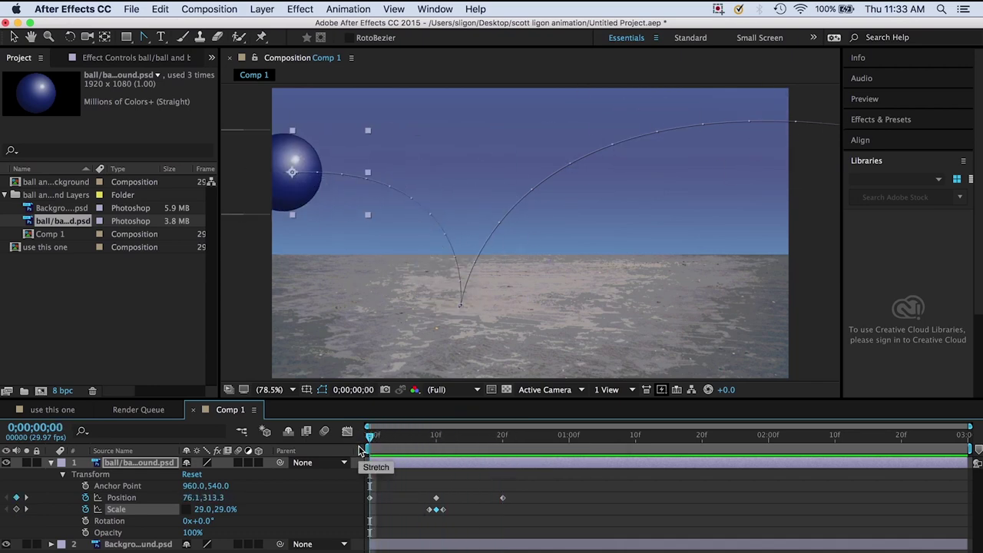
key("space")
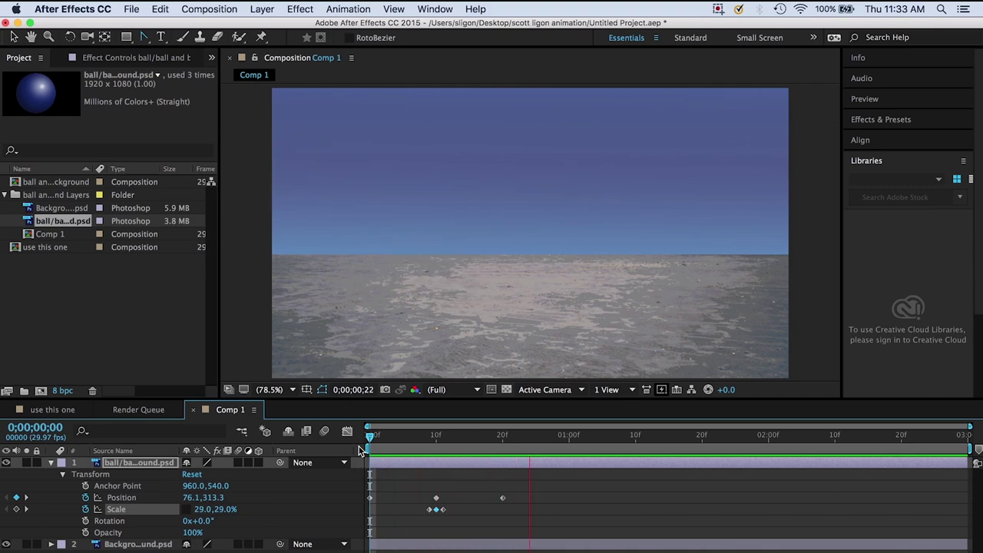
key("space")
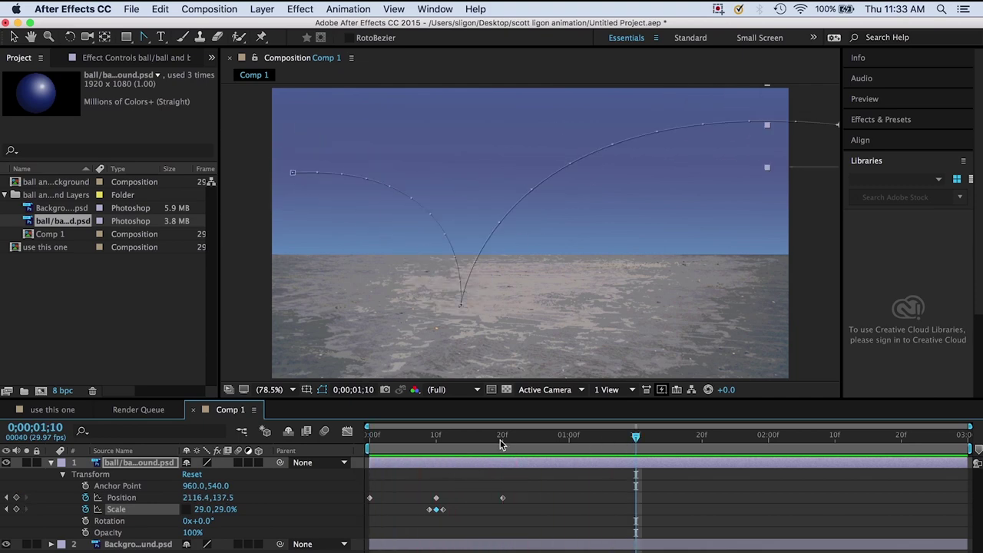
- Spread the ball's outer Scale keyframes one frame further from the squash, to frames 8 and 12
left_click_drag(500, 439, 328, 434)
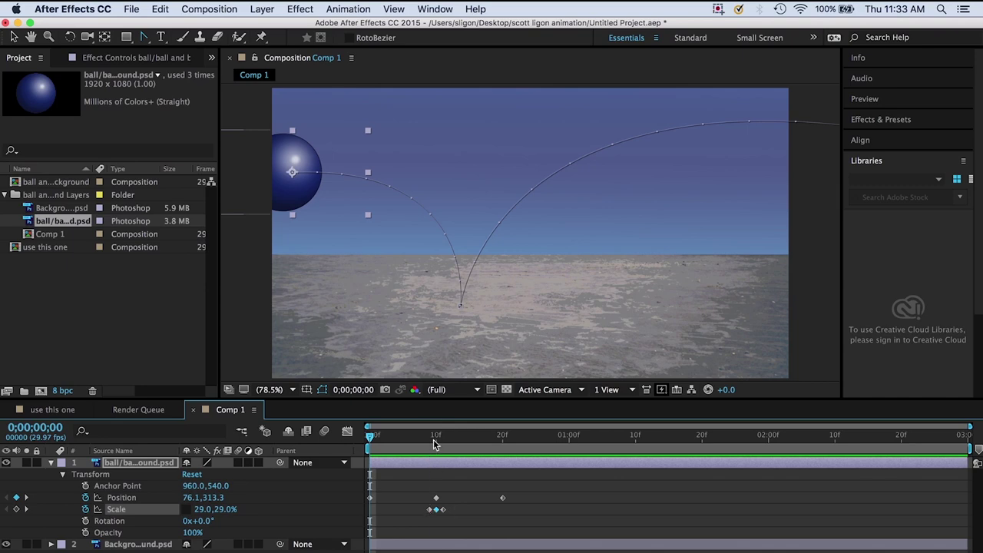
left_click_drag(434, 443, 423, 442)
left_click(428, 509)
left_click_drag(461, 385, 440, 386)
left_click(505, 385)
left_click_drag(509, 386, 525, 386)
- Preview the bounce with the wider Scale keyframe spacing
left_click_drag(432, 153, 197, 139)
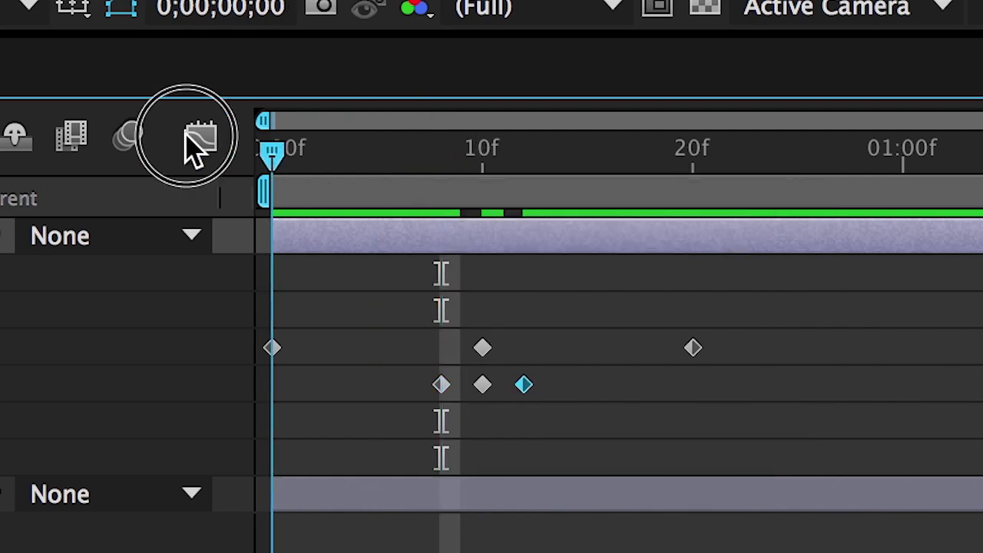
key("space")
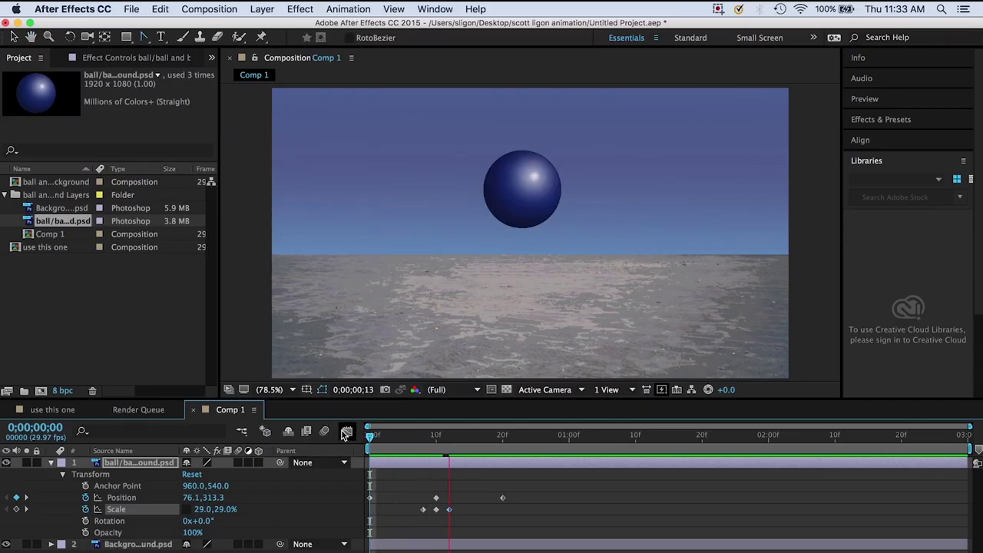
key("space")
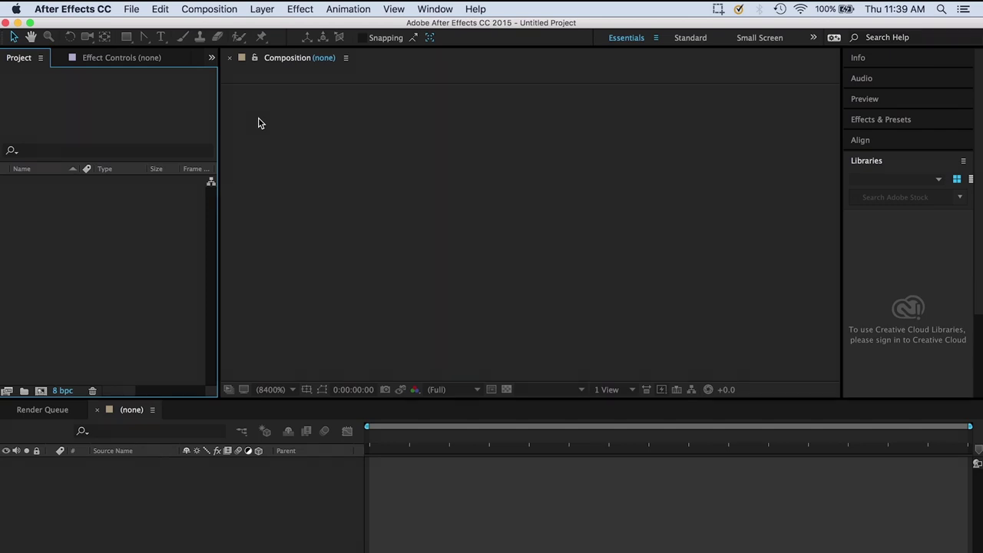
- Start a new project and create an HDTV 1080 29.97 composition with a duration of 0;00;03;00
left_click(131, 9)
mouse_move(143, 26)
left_click(322, 31)
left_click(226, 8)
left_click(232, 23)
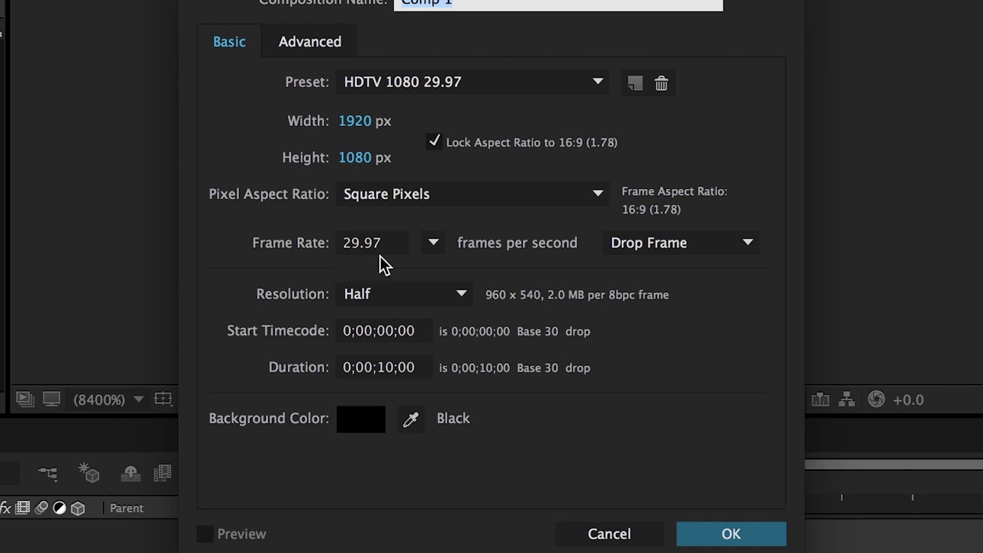
left_click(393, 372)
key("BackSpace")
key("BackSpace")
type("03")
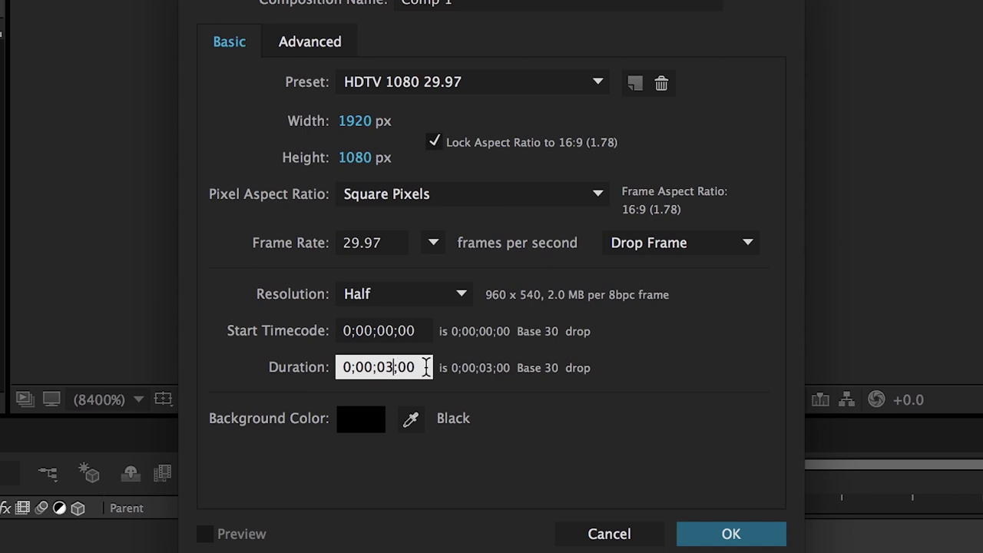
left_click(757, 537)
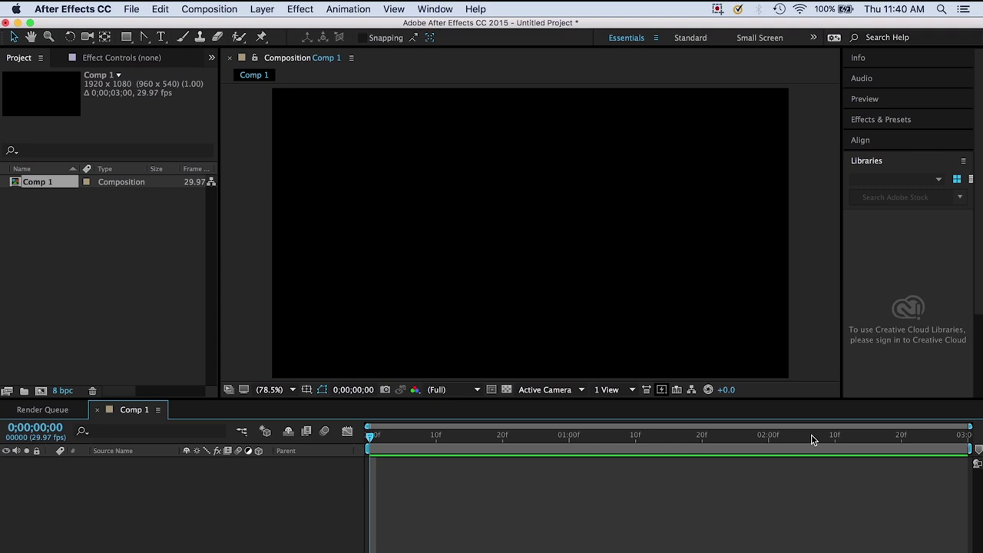
- Import monster_puppet simplified.psd as a composition
left_click(132, 9)
mouse_move(173, 185)
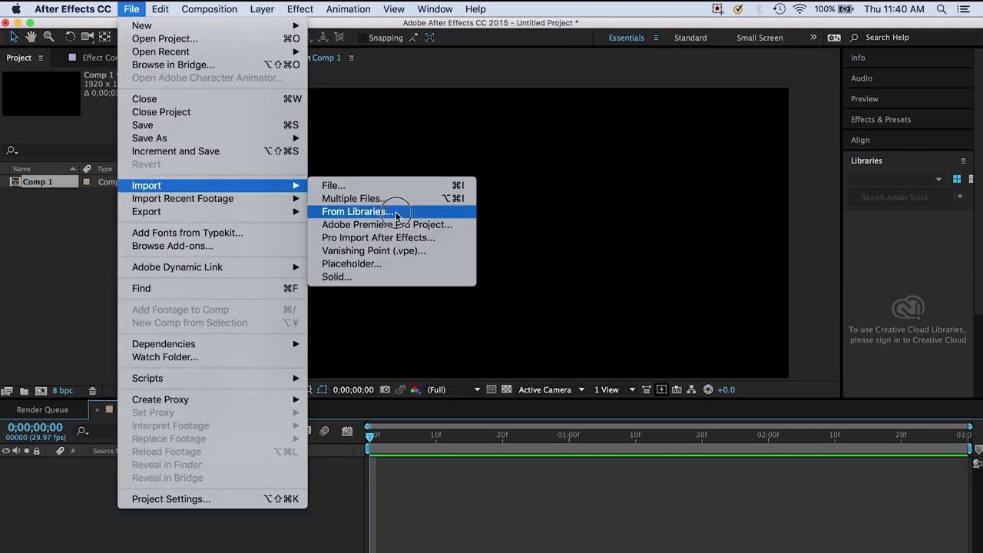
left_click(378, 187)
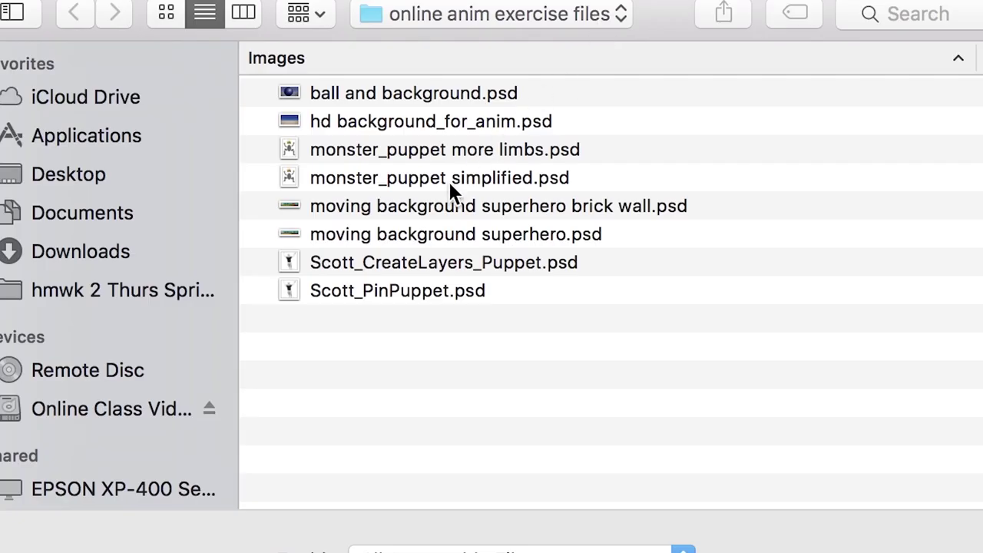
left_click(448, 179)
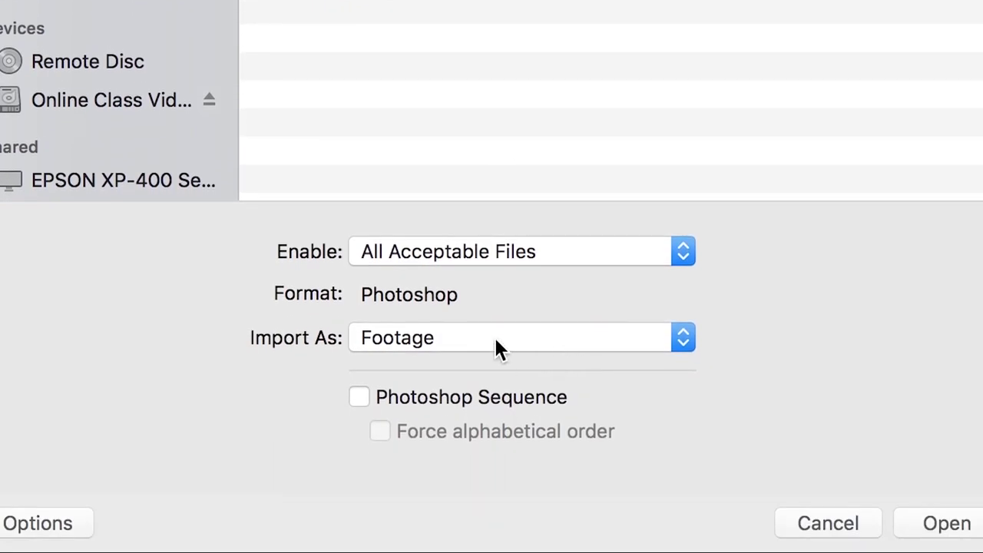
left_click_drag(493, 346, 500, 369)
left_click(929, 522)
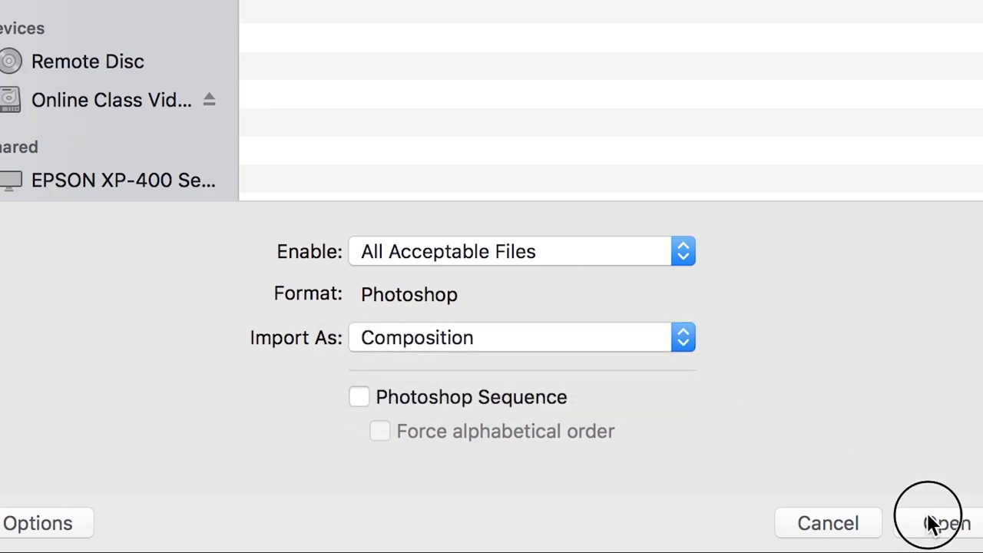
left_click(729, 395)
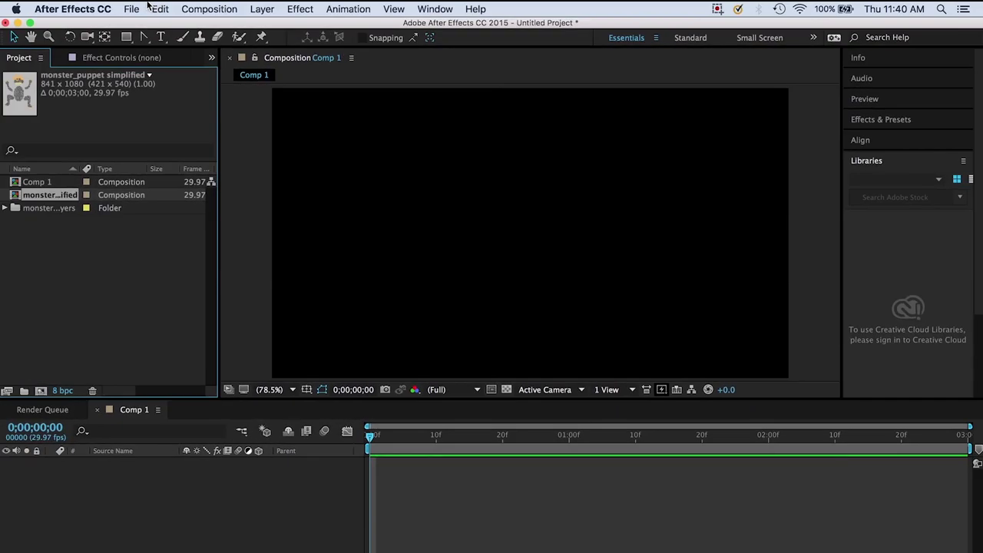
- Import hd background_for_anim.psd as footage and add it to the Comp 1 timeline
left_click(131, 8)
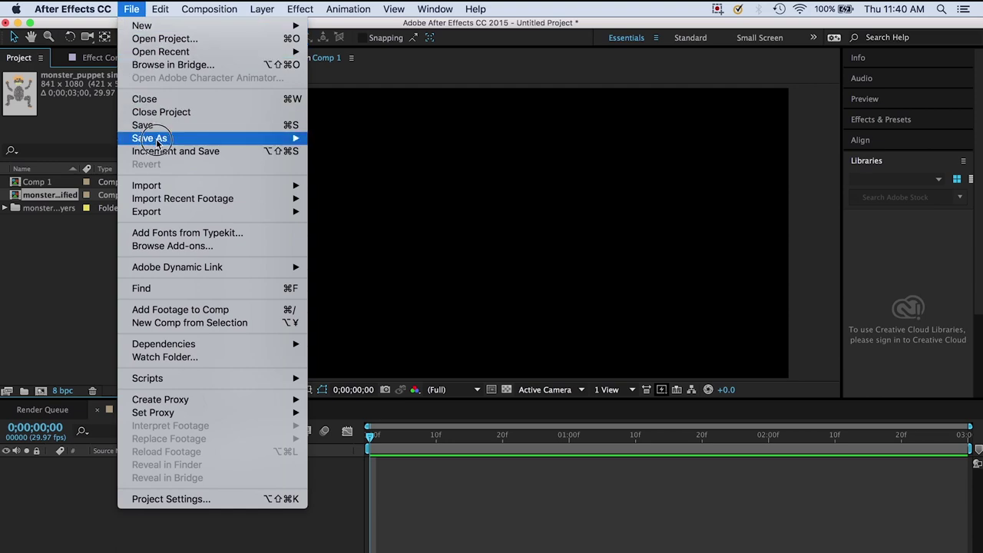
mouse_move(154, 186)
left_click(337, 194)
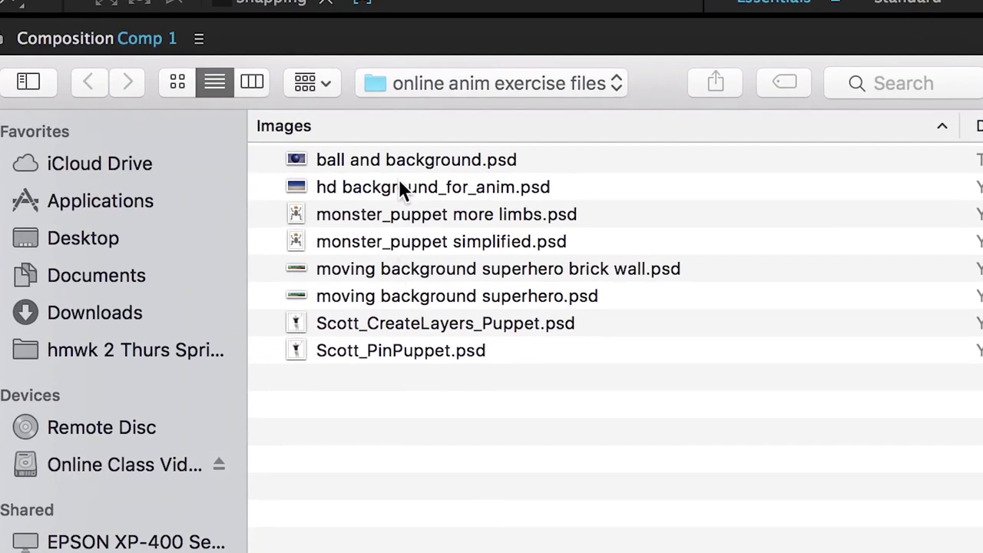
left_click(398, 188)
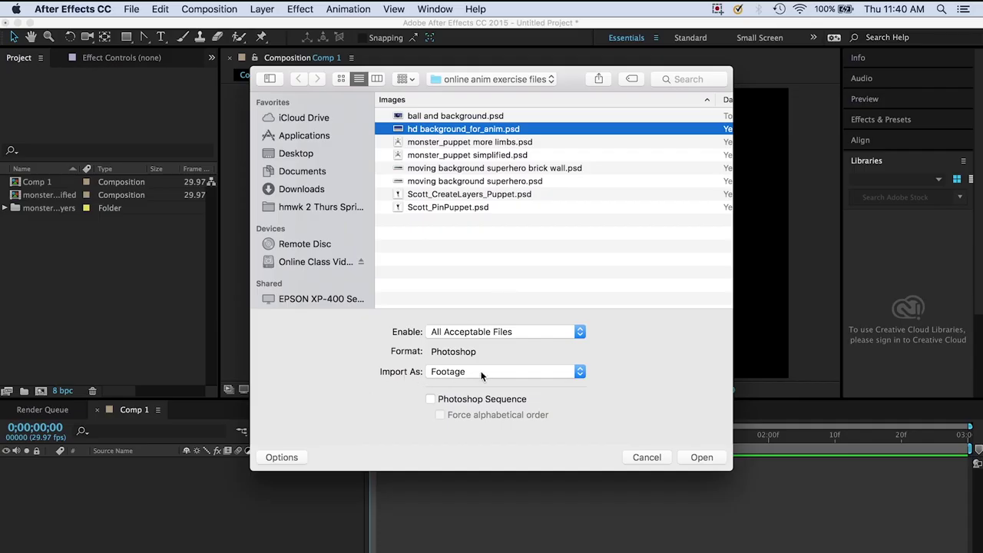
left_click(700, 456)
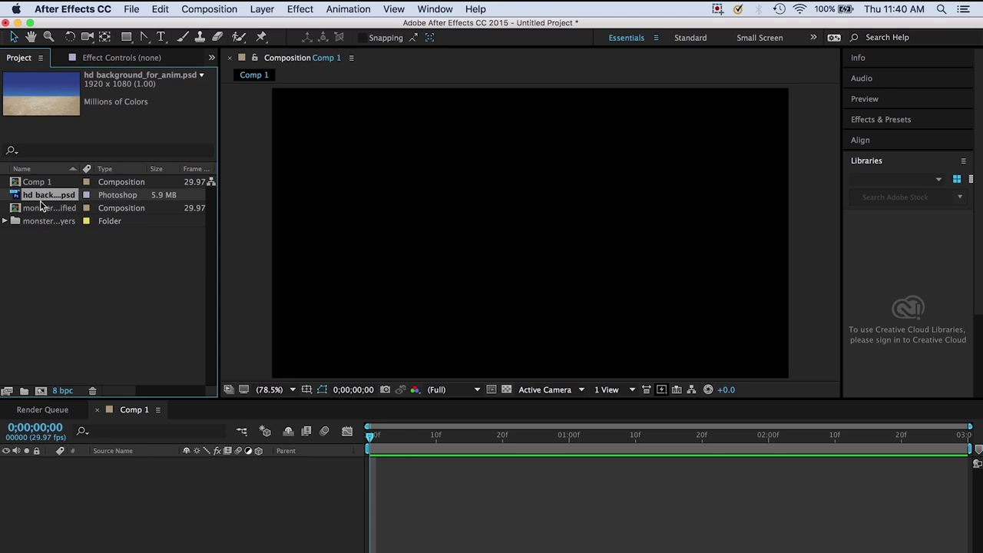
left_click_drag(13, 198, 79, 477)
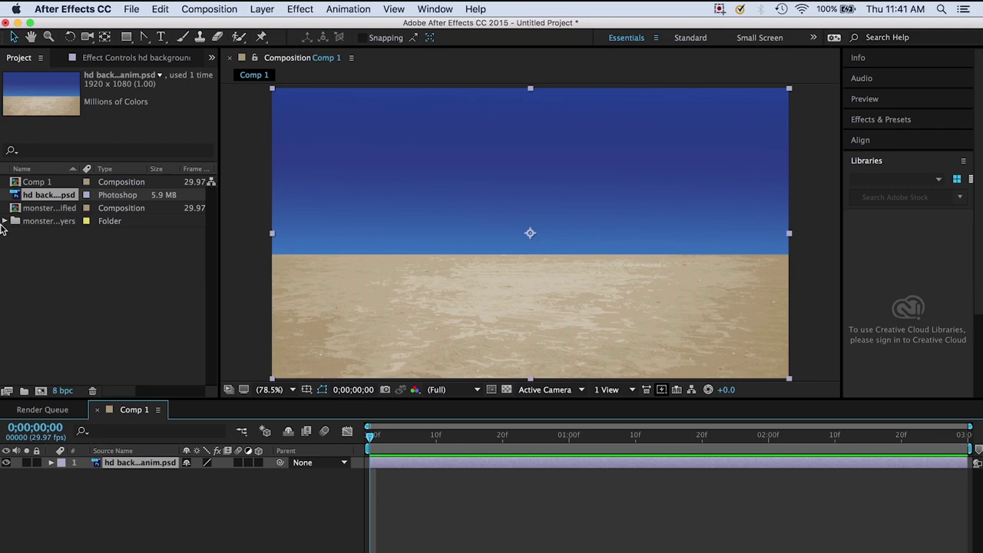
- Expand the monster puppet's layers folder and add the torso layer to Comp 1 above the background
left_click(5, 222)
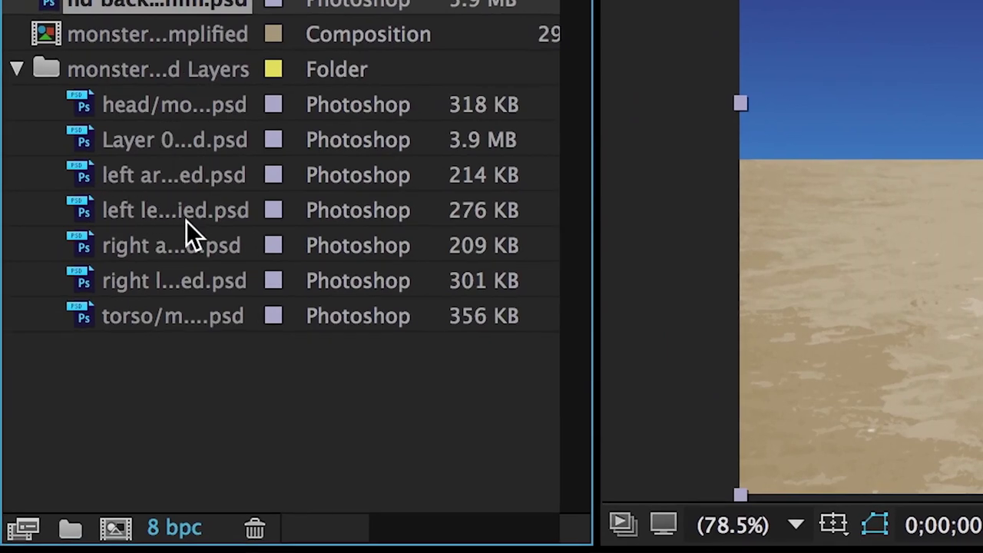
left_click(186, 221)
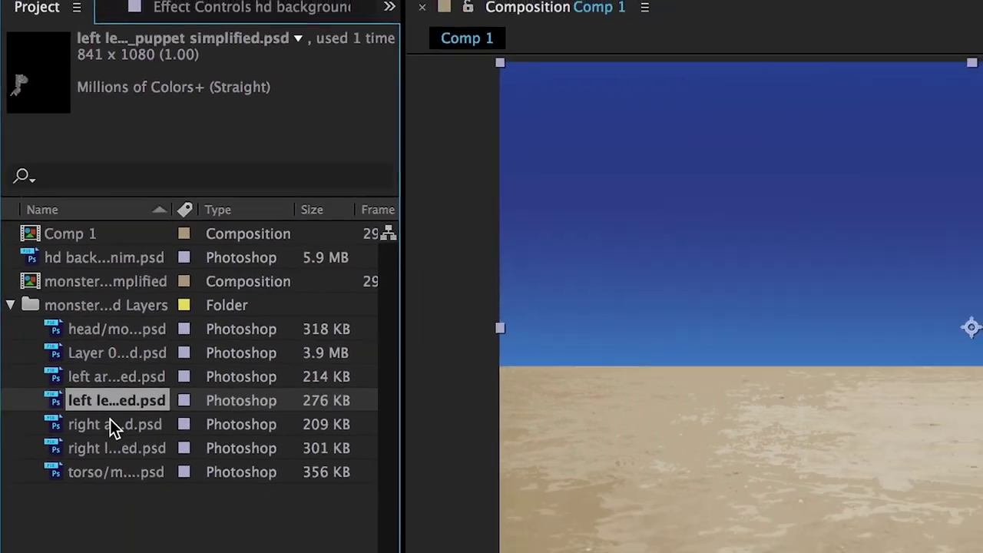
left_click(121, 552)
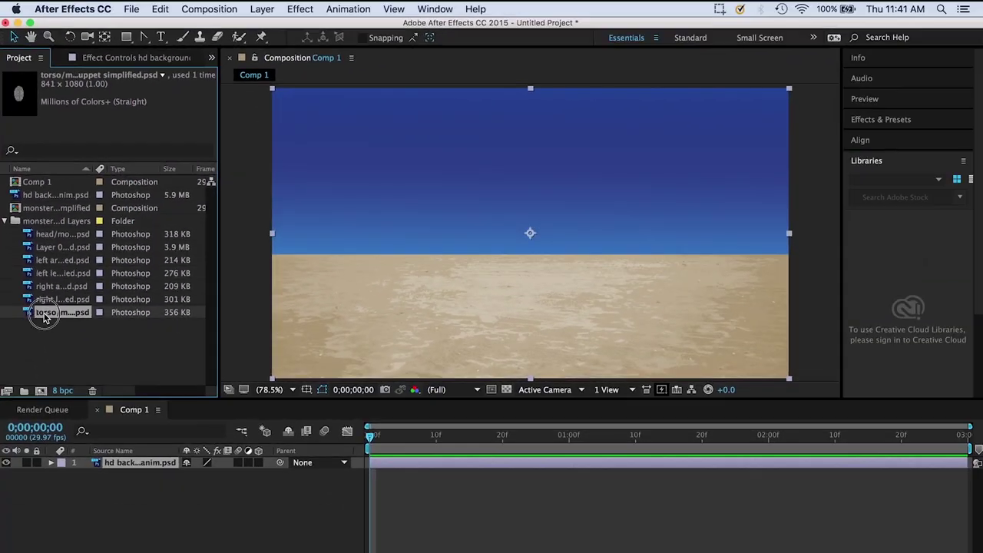
left_click_drag(44, 317, 88, 468)
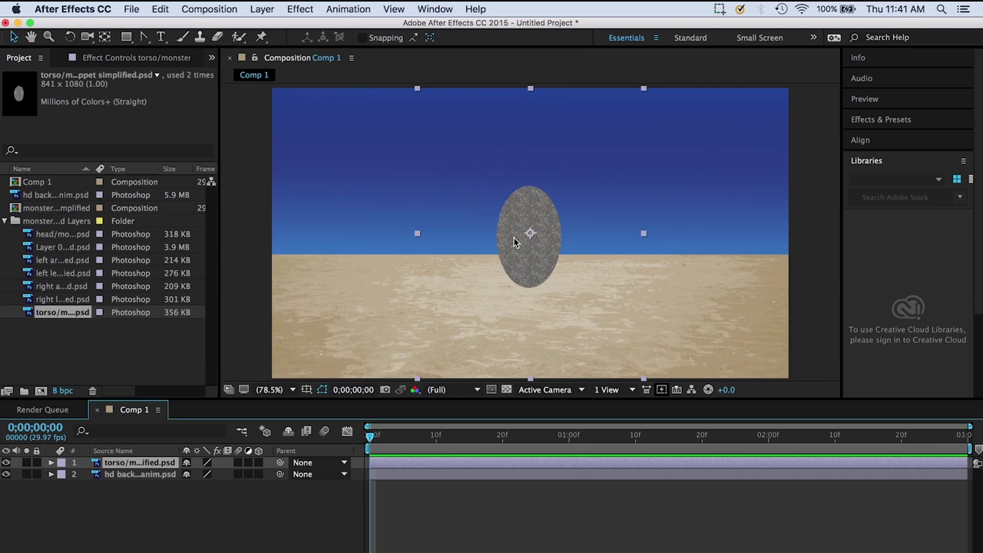
- Add the left arm layer to Comp 1 beneath the torso and attach it at the shoulder, positioned at about 1054, 520
left_click(62, 260)
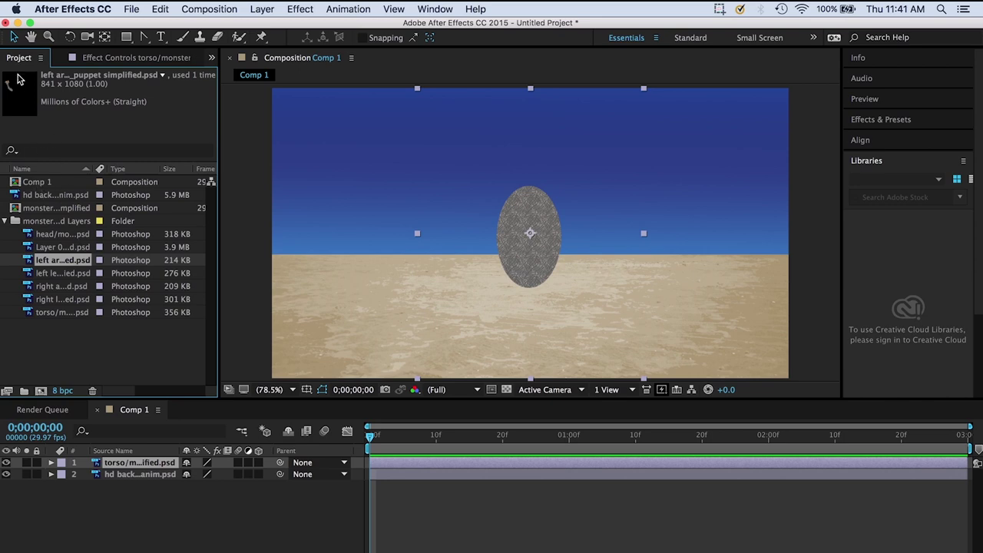
left_click_drag(34, 263, 83, 468)
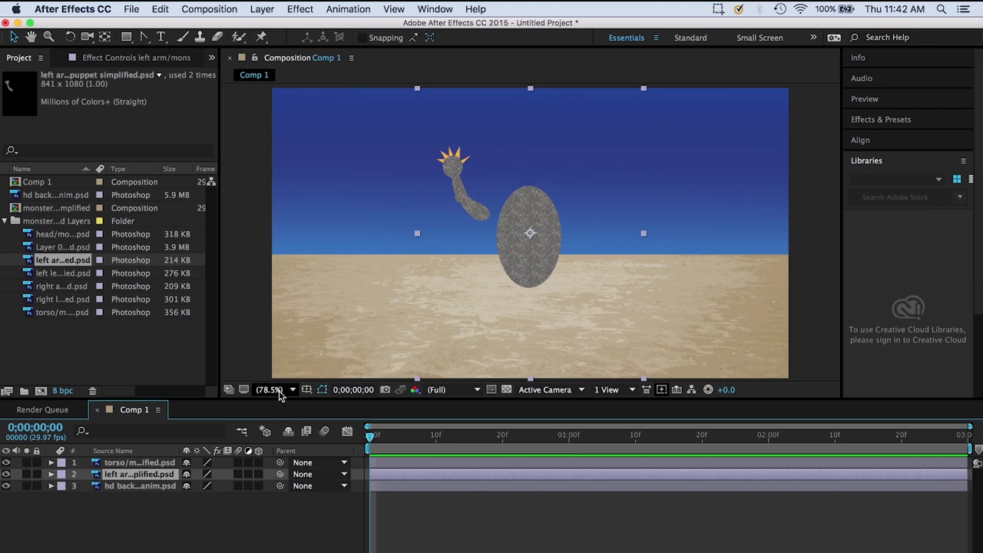
mouse_move(455, 168)
left_mouse_down()
mouse_move(478, 168)
mouse_move(459, 158)
left_mouse_up()
left_click_drag(467, 161, 496, 200)
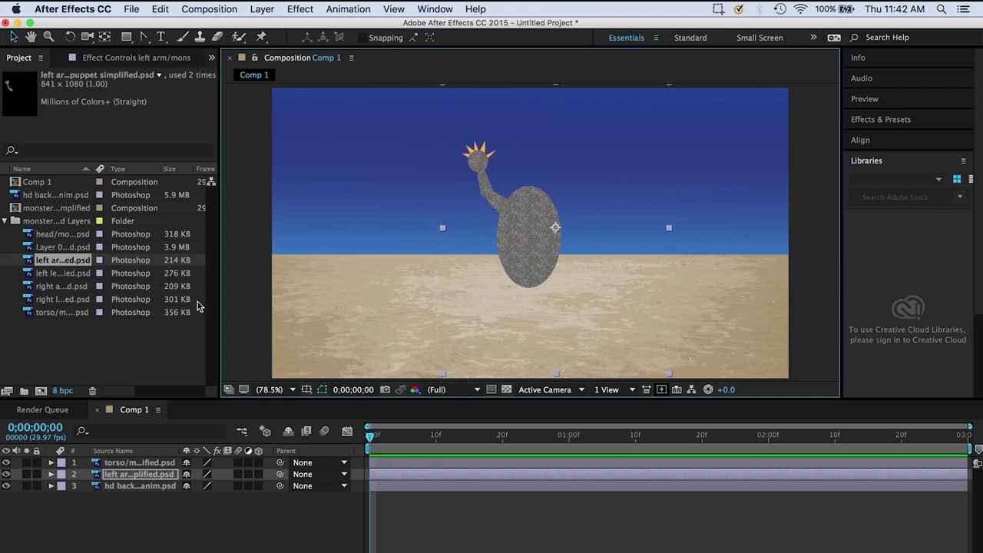
- Expand the left arm layer's Transform properties and set its Rotation to -3°
left_click(52, 474)
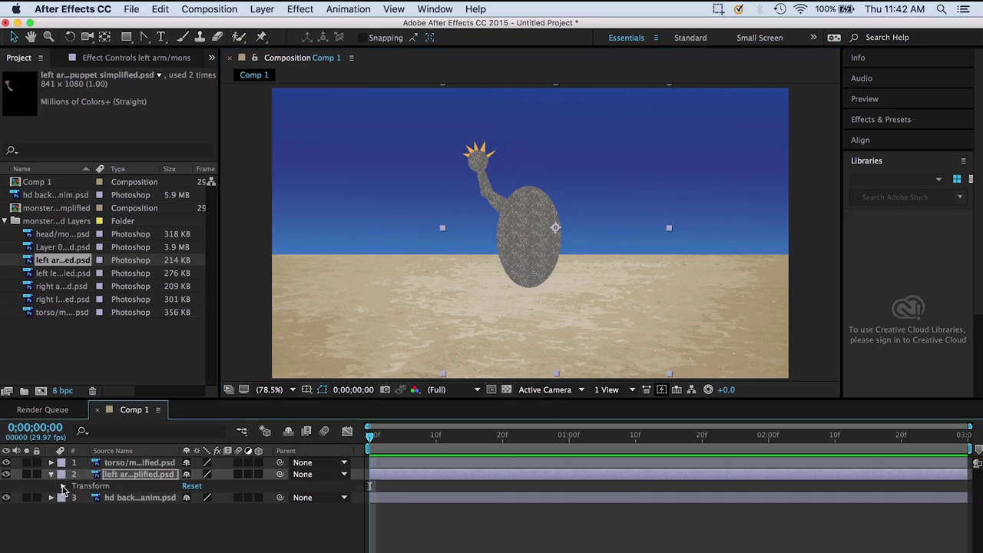
left_click(64, 486)
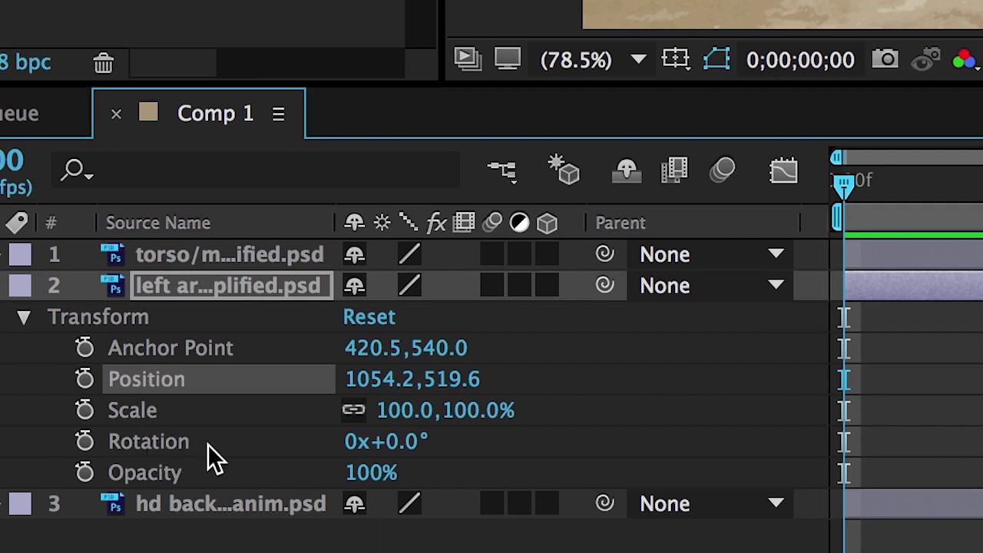
left_click(201, 459)
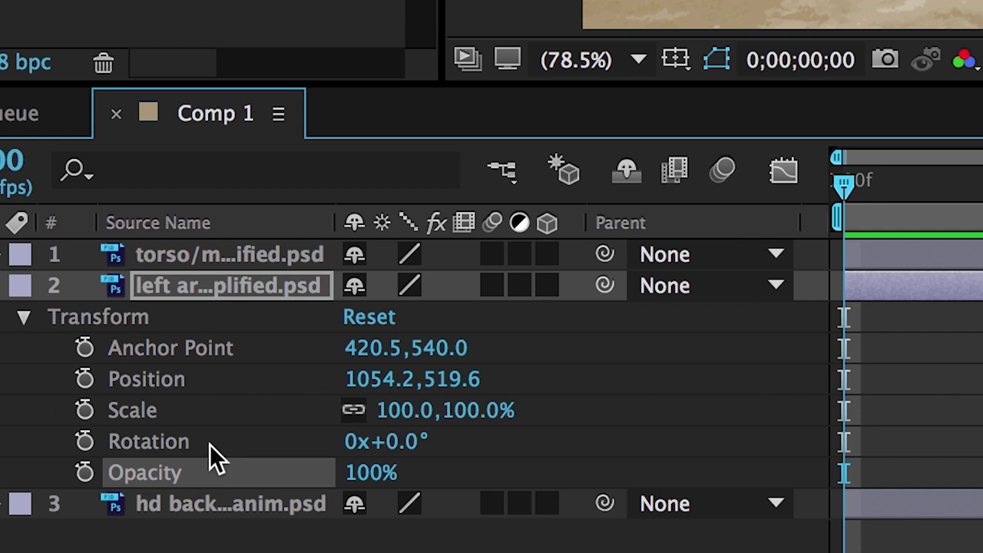
left_click(193, 444)
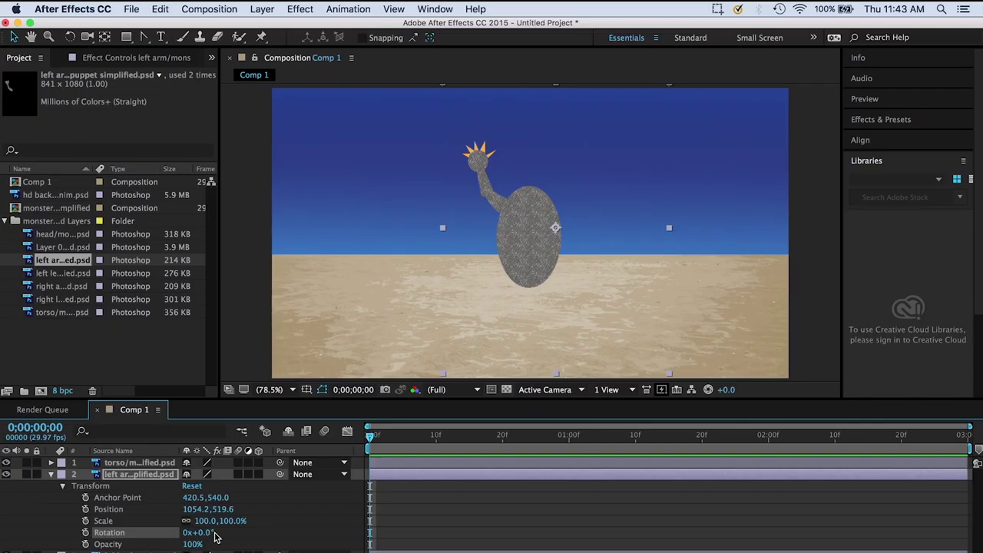
left_click_drag(204, 536, 314, 527)
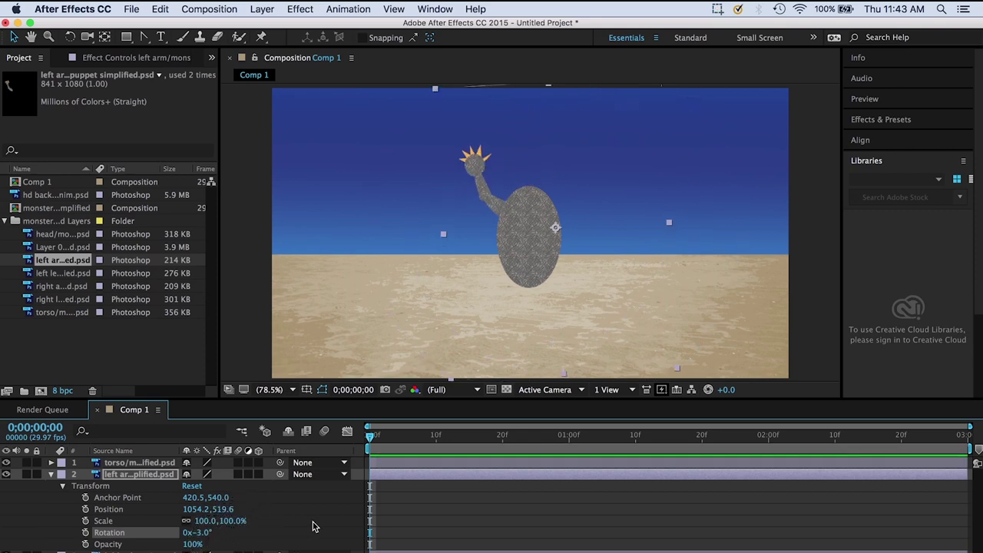
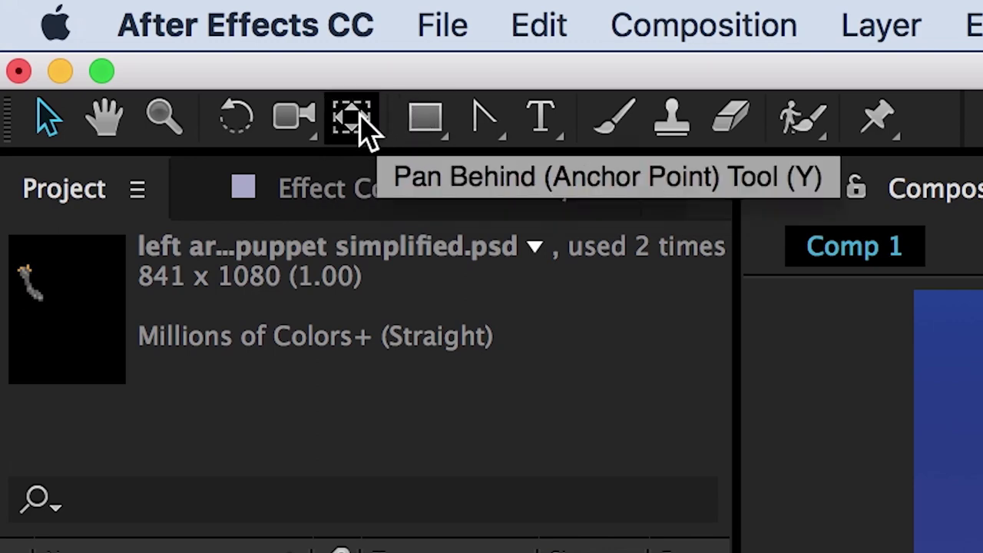
- Move the left arm's anchor point to the shoulder joint with the Pan Behind tool, at about 250, 478, and return to the Selection tool
left_click(358, 121)
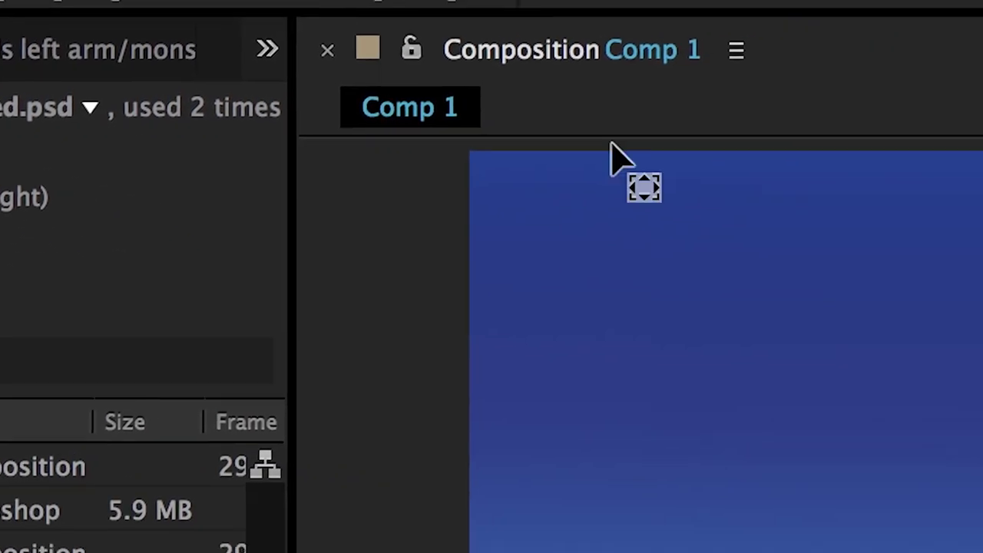
left_click(477, 326)
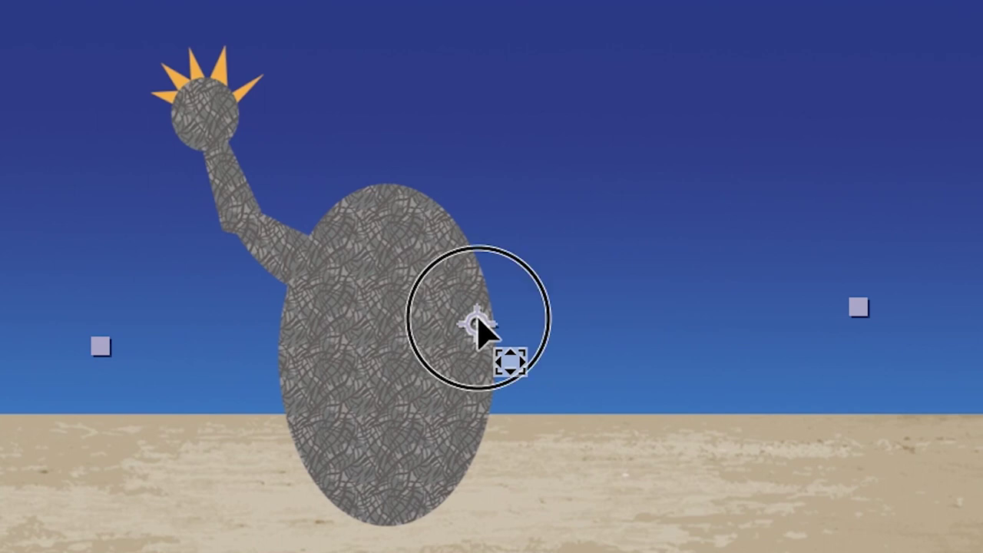
left_click_drag(477, 324, 323, 269)
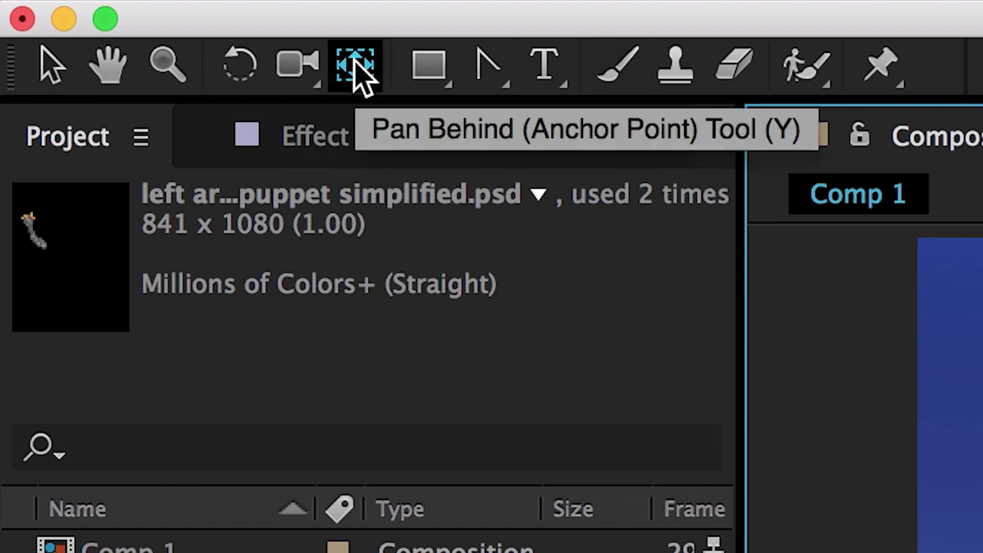
left_click(46, 71)
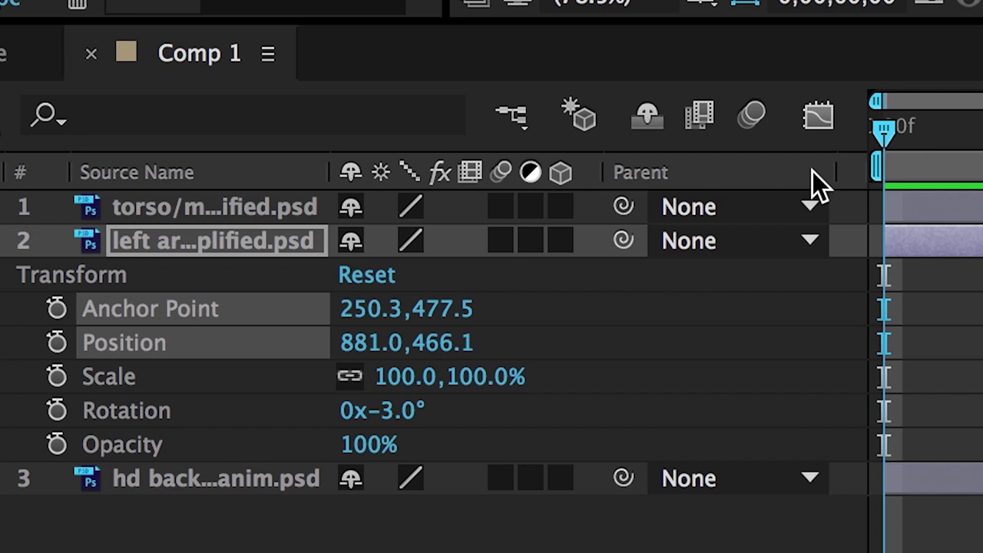
- Start keyframing the left arm's Rotation at 0;00;00;00 with a value of -55°
left_click(58, 409)
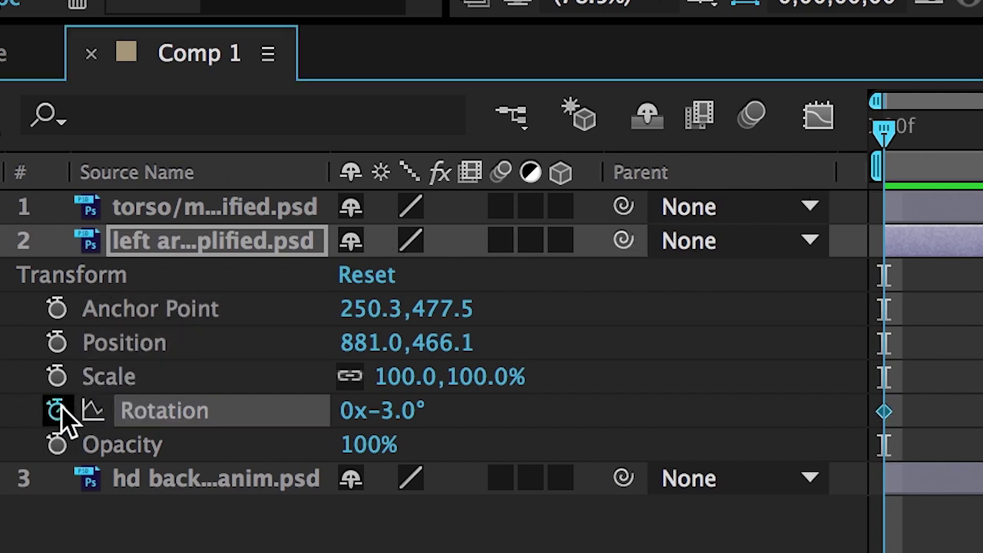
mouse_move(880, 129)
left_mouse_down()
mouse_move(946, 139)
mouse_move(847, 125)
mouse_move(963, 127)
mouse_move(862, 125)
left_mouse_up()
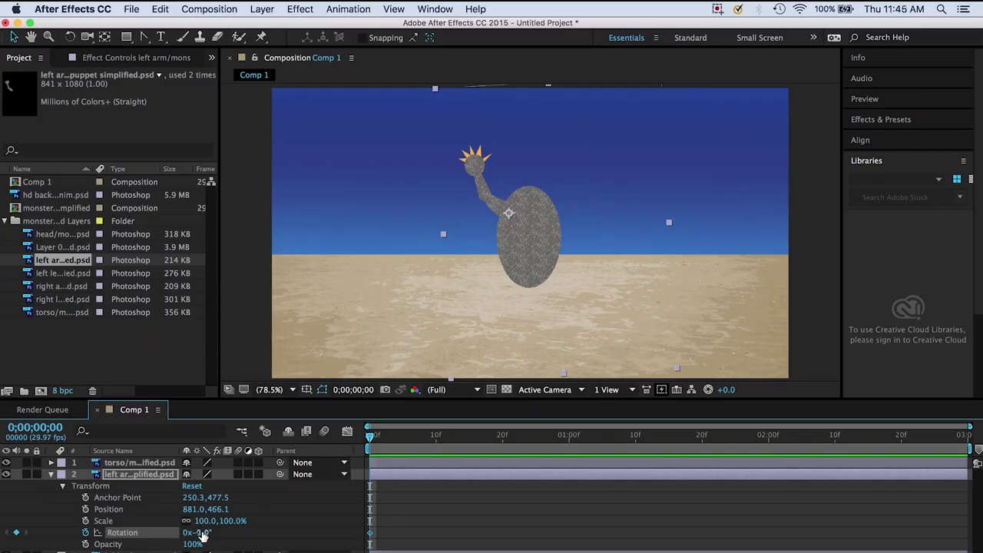
left_click(406, 416)
left_click_drag(206, 535, 178, 545)
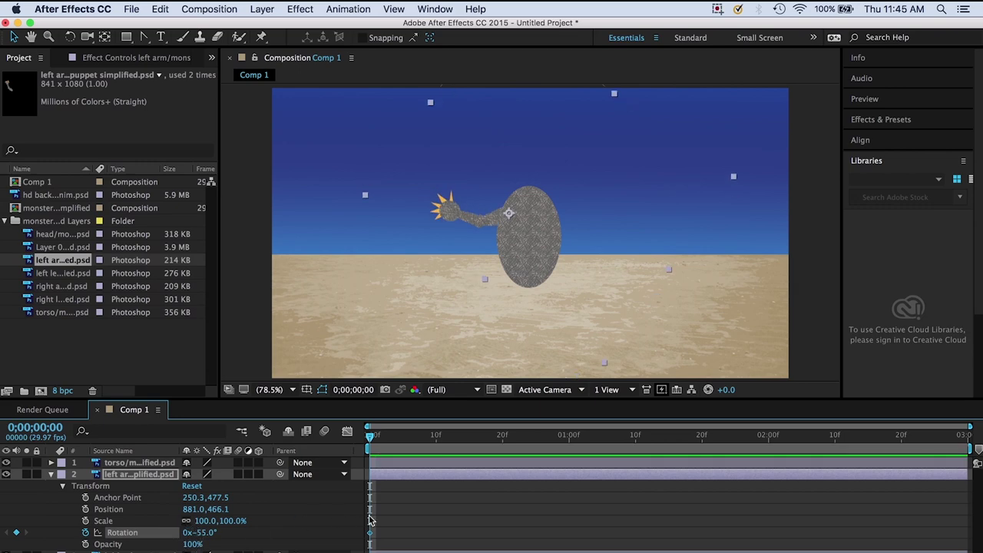
- Add left arm Rotation keyframes of 12° at 0;00;00;10 and -42° at 0;00;00;20
left_click_drag(376, 443, 437, 443)
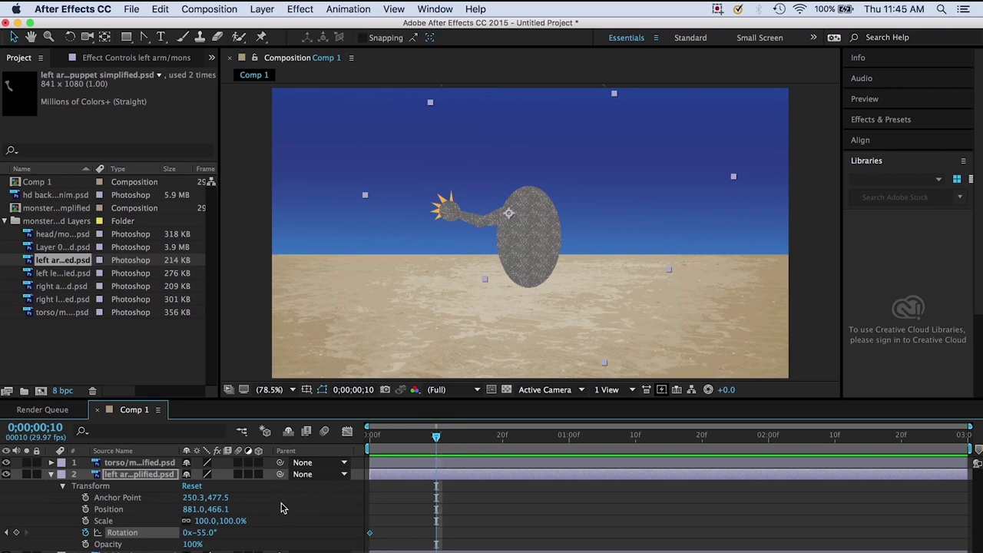
left_click(205, 534)
left_click_drag(206, 535, 239, 527)
left_click_drag(436, 439, 502, 439)
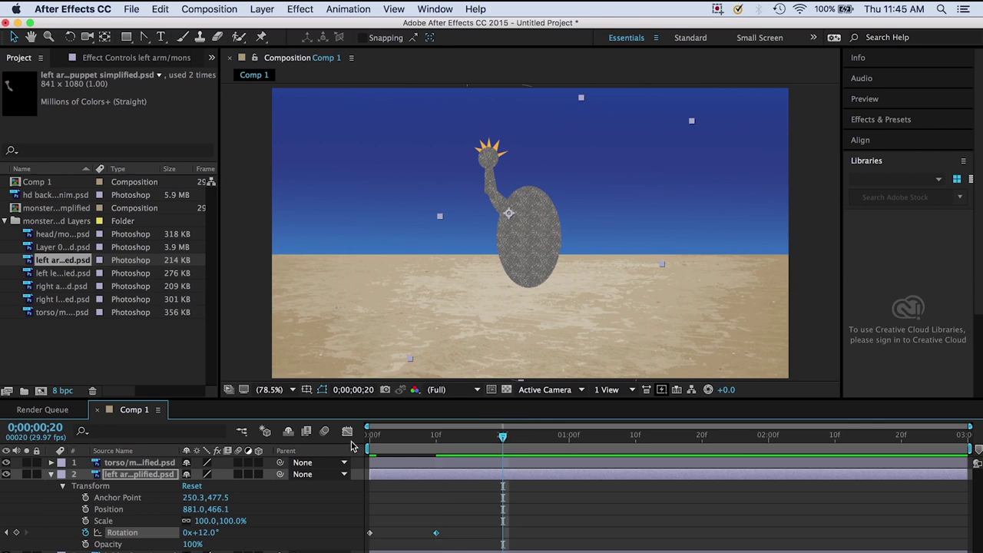
left_click_drag(207, 533, 163, 533)
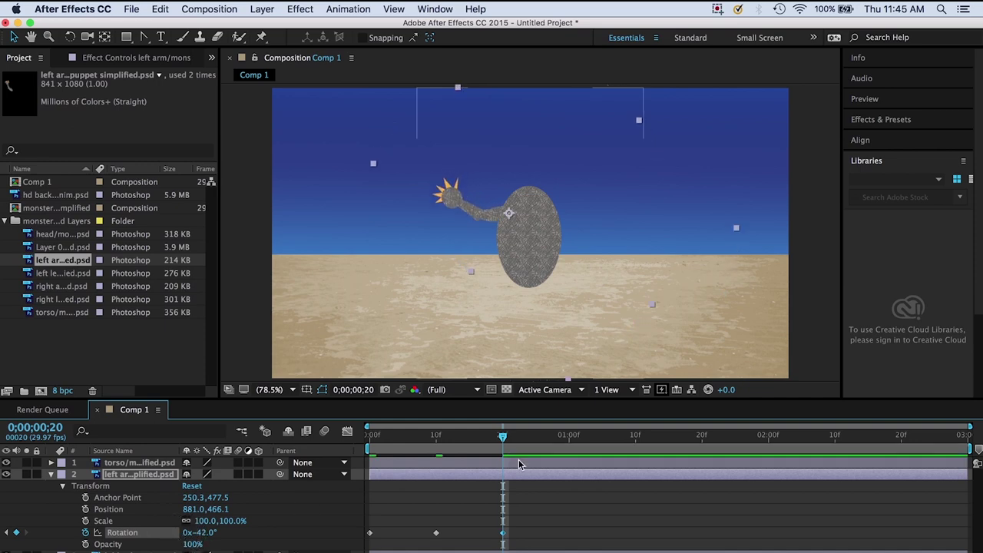
- Keyframe the left arm's Rotation at 2° at 0;00;01;01 and swing the arm down at 0;00;01;10
left_click_drag(503, 436, 575, 438)
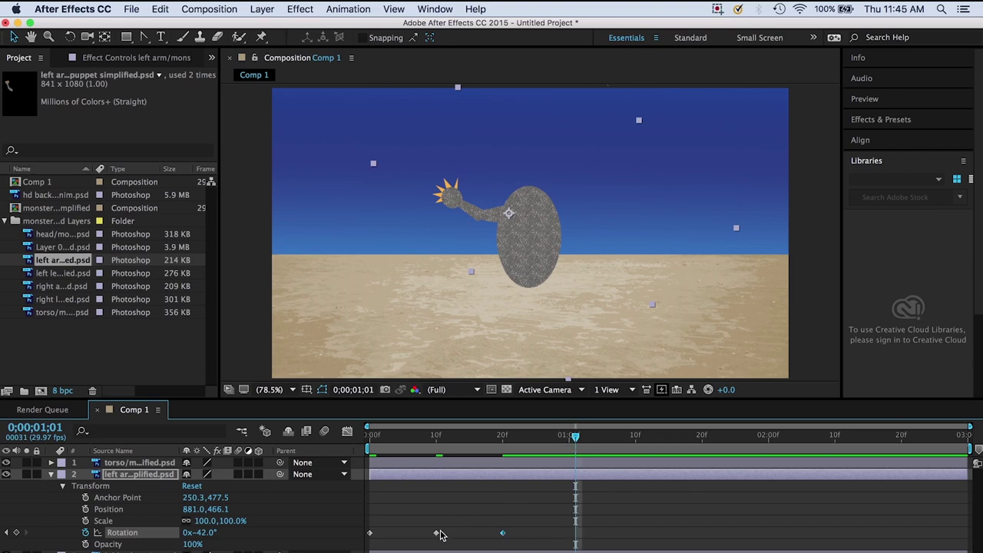
left_click_drag(199, 532, 228, 533)
left_click(576, 436)
left_click_drag(576, 436, 636, 436)
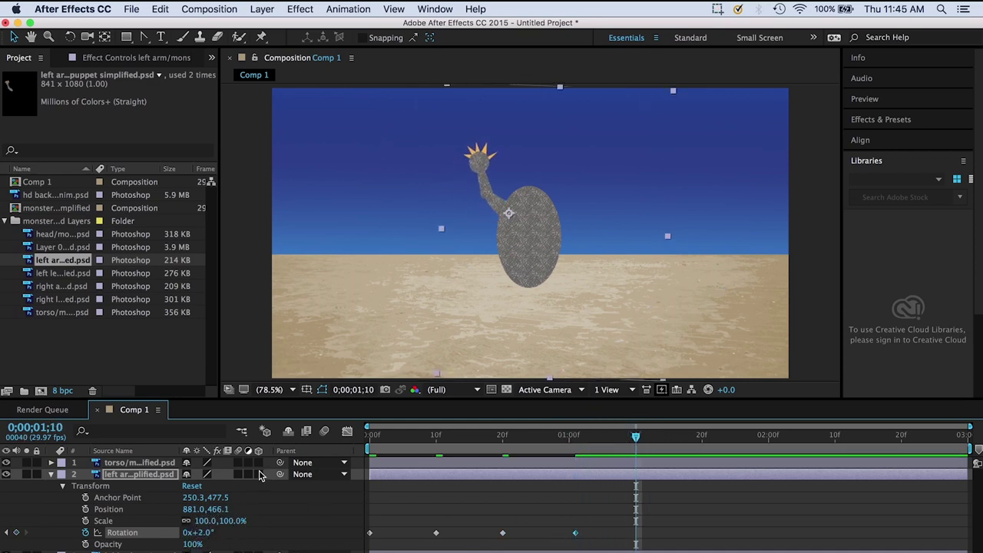
left_click(199, 536)
left_click_drag(201, 538, 146, 544)
- Keyframe the left arm's Rotation at -12° at 0;00;01;15, a lowered angle at 0;00;01;20, and -8° at 0;00;01;29
left_click(667, 434)
left_click_drag(206, 542, 238, 531)
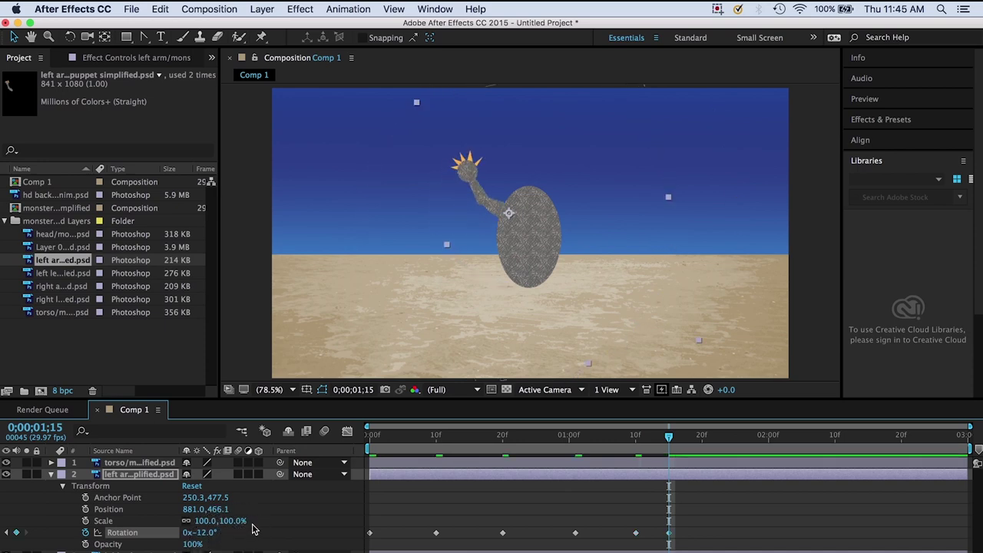
left_click(702, 435)
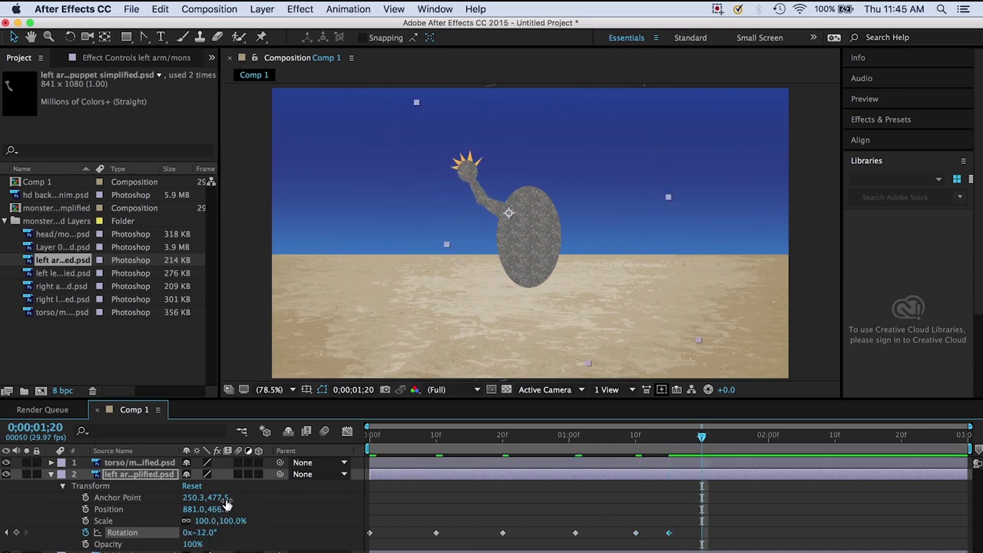
mouse_move(202, 533)
left_mouse_down()
mouse_move(188, 526)
mouse_move(184, 540)
left_mouse_up()
left_click_drag(748, 437, 762, 439)
left_click_drag(198, 528, 239, 531)
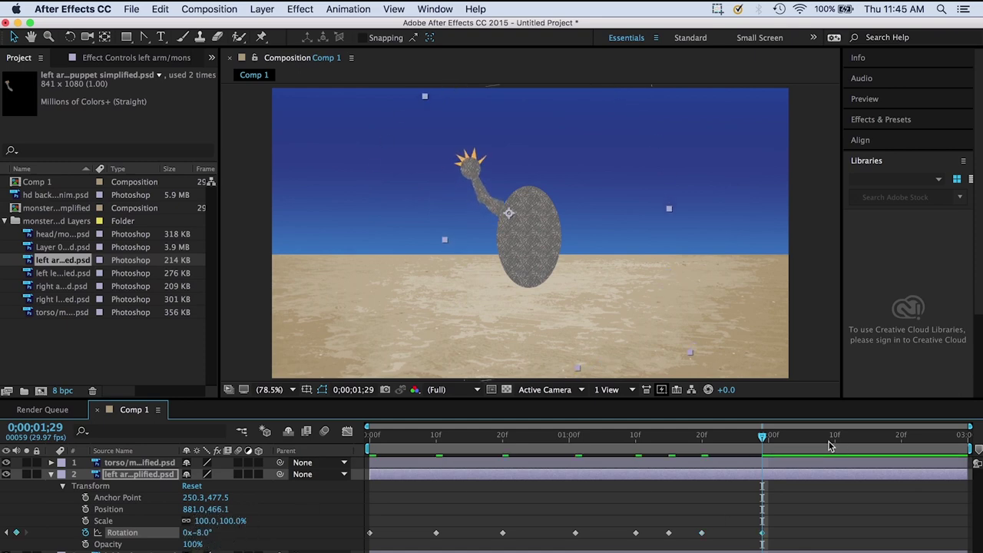
- Add left arm Rotation keyframes of -46° at 0;00;02;04 and 4° at 0;00;02;10
left_click(795, 437)
left_click_drag(201, 532, 178, 537)
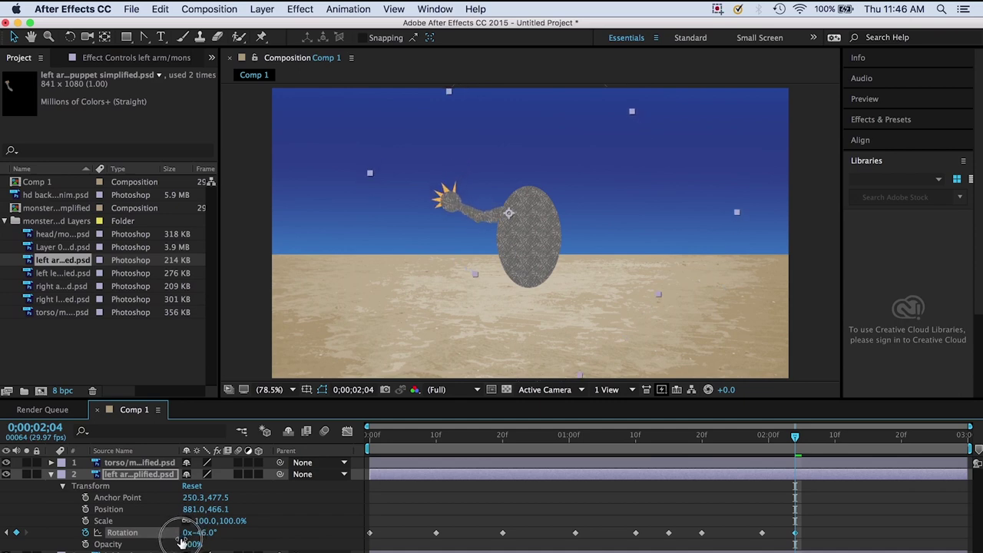
left_click(835, 435)
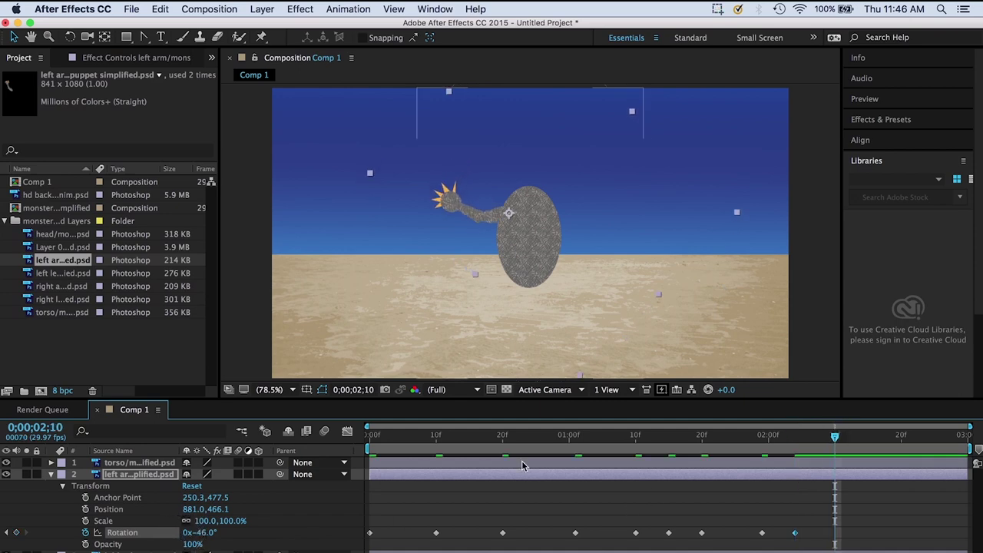
left_click_drag(209, 535, 238, 531)
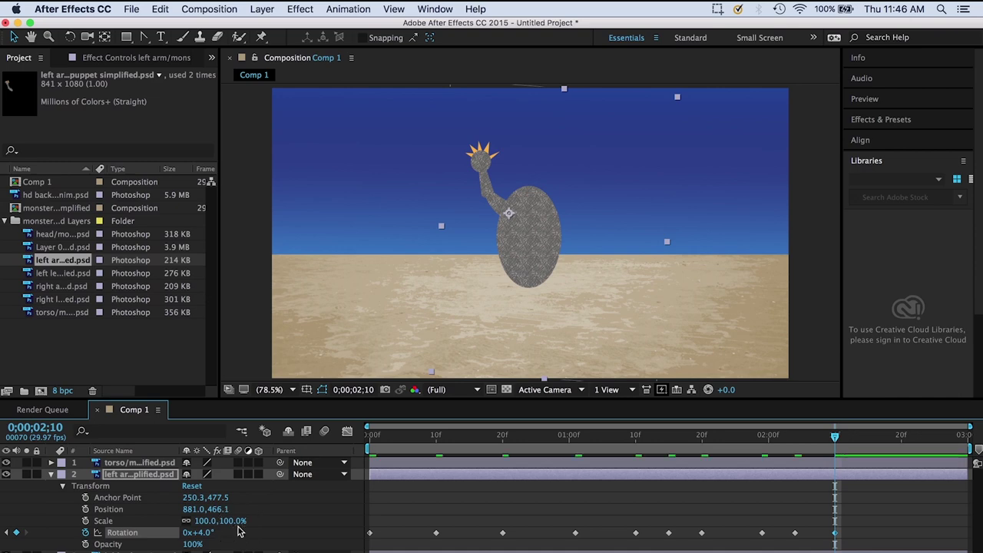
- Keyframe the left arm's Rotation at -40° at 0;00;02;18 and swing the arm back up at 0;00;02;24
left_click(889, 436)
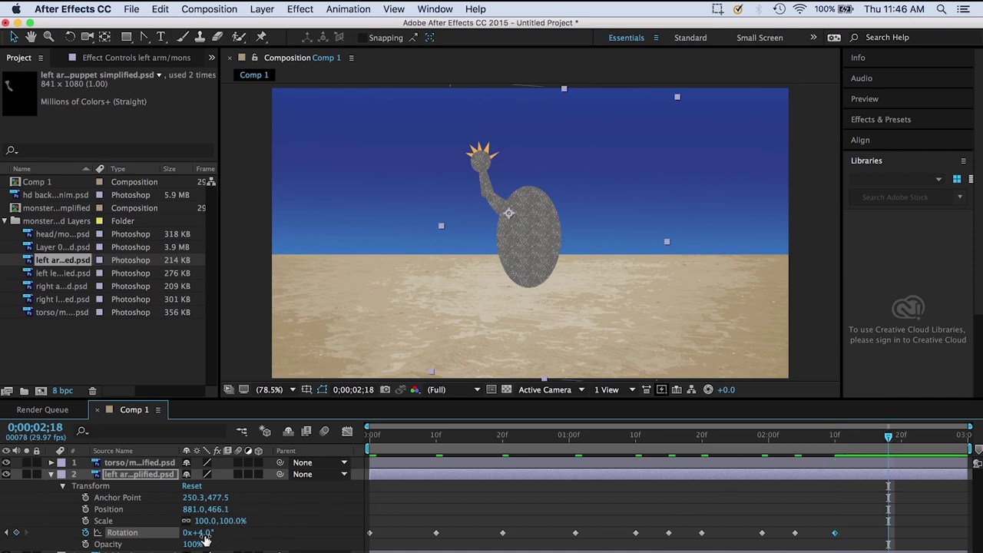
left_click_drag(202, 541, 175, 537)
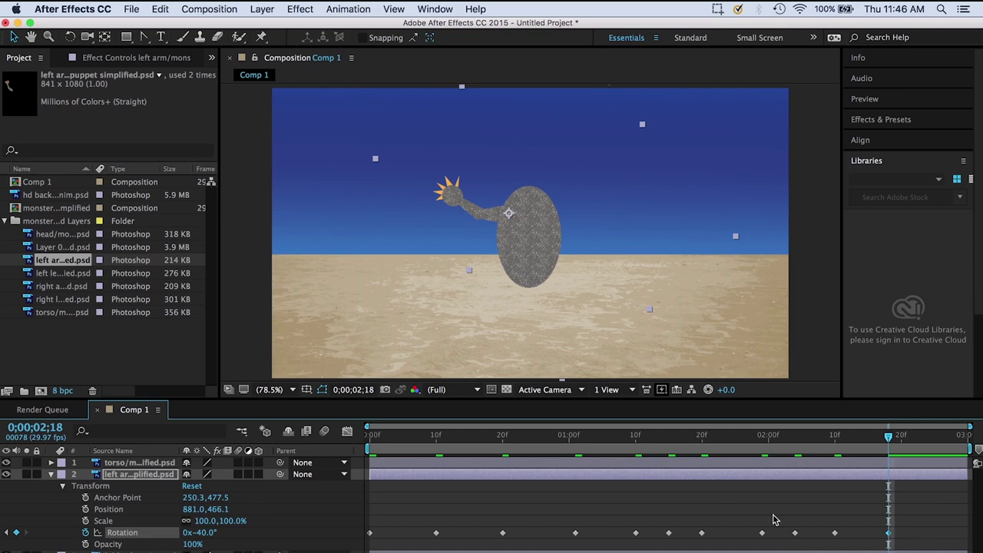
left_click(928, 436)
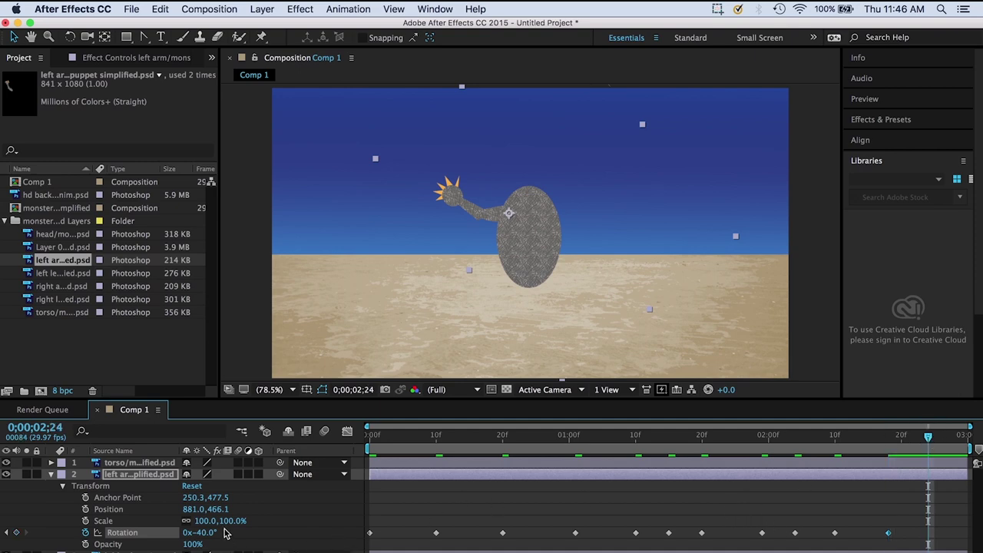
left_click_drag(206, 539, 233, 540)
- Preview the left arm's waving animation from the start of the composition
left_click_drag(928, 436, 350, 460)
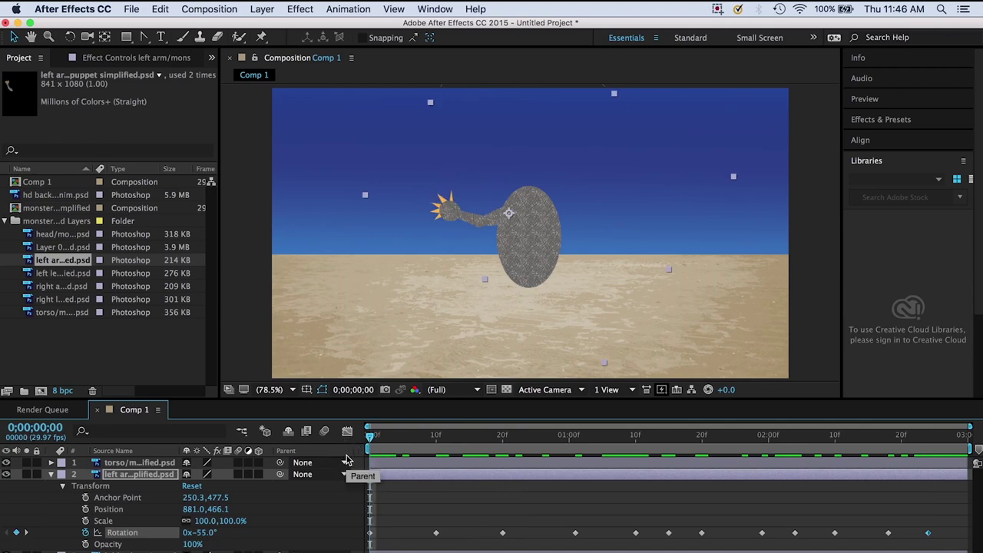
key("space")
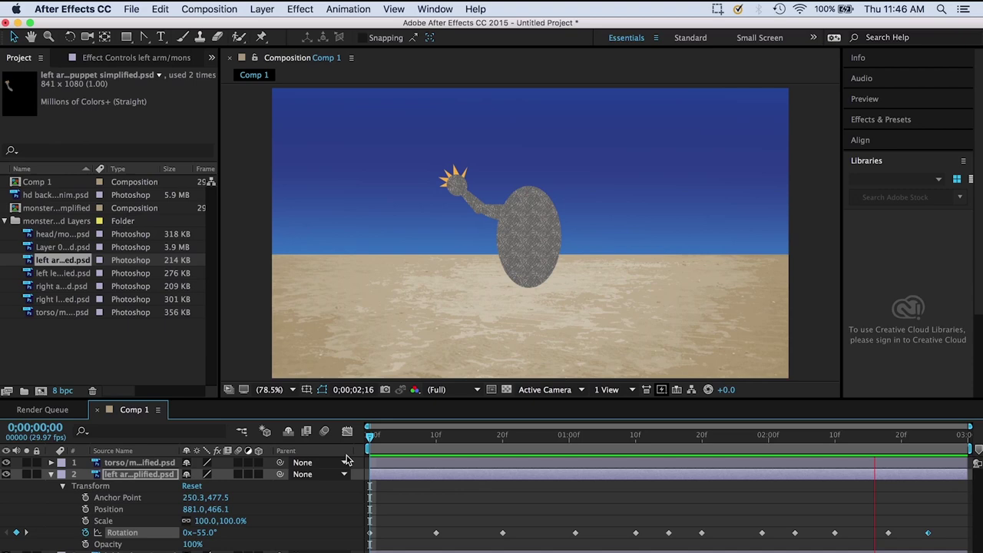
key("space")
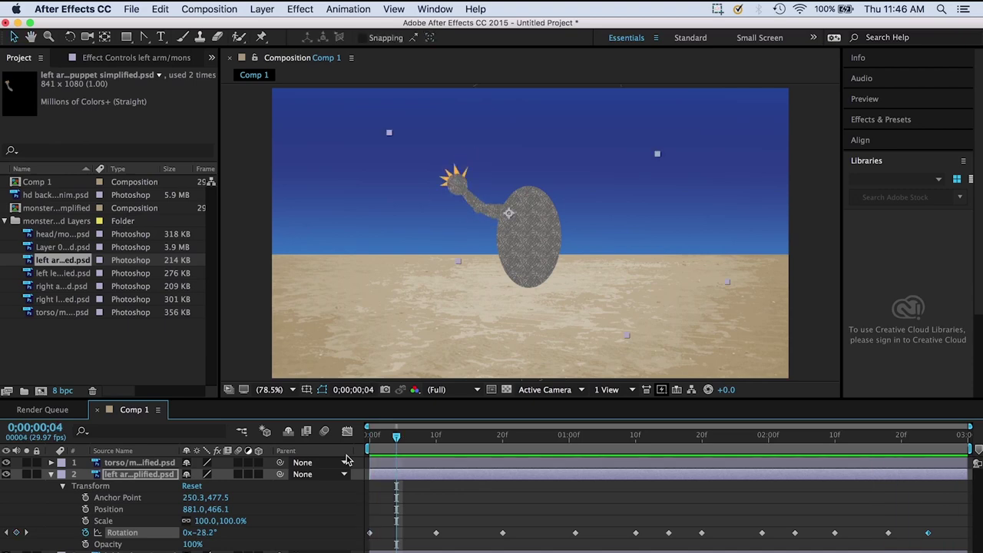
key("space")
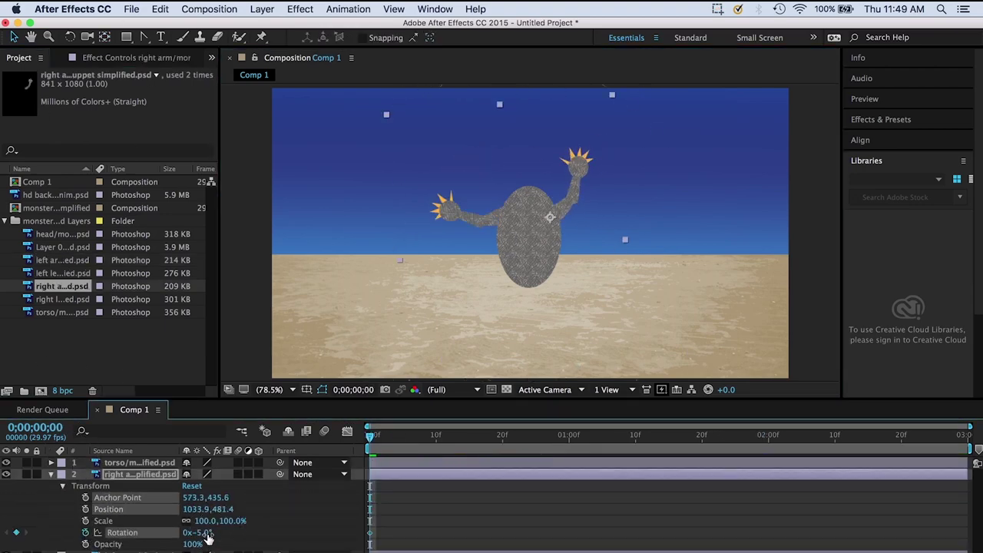
- Animate the right arm waving by keyframing its Rotation at intervals along the timeline, advancing to 0;00;02;27
left_click_drag(370, 436, 582, 440)
key("Page_Down")
key("Page_Down")
key("Page_Down")
key("Page_Down")
key("Page_Down")
key("Page_Down")
mouse_move(187, 532)
left_mouse_down()
mouse_move(250, 529)
mouse_move(191, 535)
mouse_move(290, 517)
mouse_move(241, 532)
left_mouse_up()
key("Page_Down")
key("Page_Down")
key("Page_Down")
key("Page_Down")
key("Page_Down")
key("Page_Down")
key("Page_Down")
key("Page_Down")
key("Page_Down")
key("Page_Down")
key("Page_Down")
key("Page_Down")
key("Page_Down")
key("Page_Down")
key("Page_Down")
key("Page_Down")
key("Page_Down")
key("Page_Down")
key("Page_Down")
key("Page_Down")
key("Page_Down")
key("Page_Down")
key("Page_Down")
key("Page_Down")
key("Page_Down")
key("Page_Down")
key("Page_Down")
key("Page_Down")
key("Page_Down")
key("Page_Down")
key("Page_Down")
key("Page_Down")
key("Page_Down")
key("Page_Down")
key("Page_Down")
key("Page_Down")
key("Page_Down")
key("Page_Down")
key("Page_Down")
key("Page_Down")
key("Page_Down")
key("Page_Down")
key("Page_Down")
key("Page_Down")
key("Page_Down")
key("Page_Down")
key("Page_Down")
key("Page_Down")
key("Page_Down")
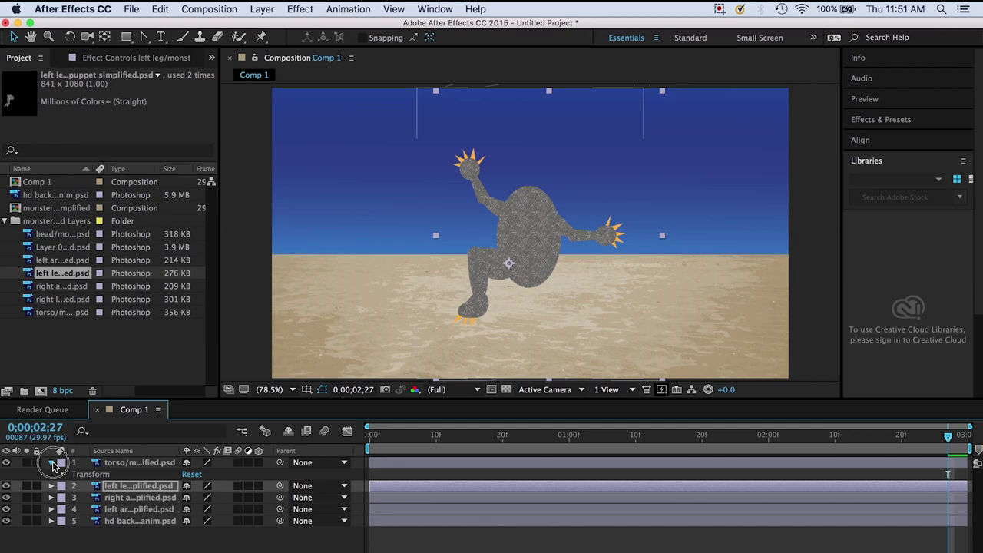
- Animate the left leg swinging back and forth by keyframing its Rotation at intervals along the timeline
left_click(85, 532)
left_click_drag(198, 532, 192, 531)
key("Page_Down")
key("Page_Down")
key("Page_Down")
key("Page_Down")
key("Page_Down")
key("Page_Down")
key("Page_Down")
key("Page_Down")
key("Page_Down")
key("Page_Down")
key("Page_Down")
key("Page_Down")
key("Page_Down")
key("Page_Down")
key("Page_Down")
key("Page_Down")
left_click_drag(622, 436, 663, 438)
key("Page_Down")
key("Page_Down")
key("Page_Down")
key("Page_Down")
key("Page_Down")
key("Page_Down")
key("Page_Down")
key("Page_Down")
key("Page_Down")
mouse_move(198, 532)
left_mouse_down()
mouse_move(164, 526)
mouse_move(203, 532)
left_mouse_up()
key("Page_Down")
key("Page_Down")
key("Page_Down")
key("Page_Down")
key("Page_Down")
key("Page_Down")
key("Page_Down")
key("Page_Down")
key("Page_Down")
key("Page_Down")
key("Page_Down")
key("Page_Down")
key("Page_Down")
key("Page_Down")
key("Page_Down")
key("Page_Down")
key("Page_Down")
key("Page_Down")
key("Page_Down")
key("Page_Down")
key("Page_Down")
key("Page_Down")
key("Page_Down")
key("Page_Down")
key("Page_Down")
key("Page_Down")
key("Page_Down")
key("Page_Down")
key("Page_Down")
key("Page_Down")
key("Page_Down")
key("Page_Down")
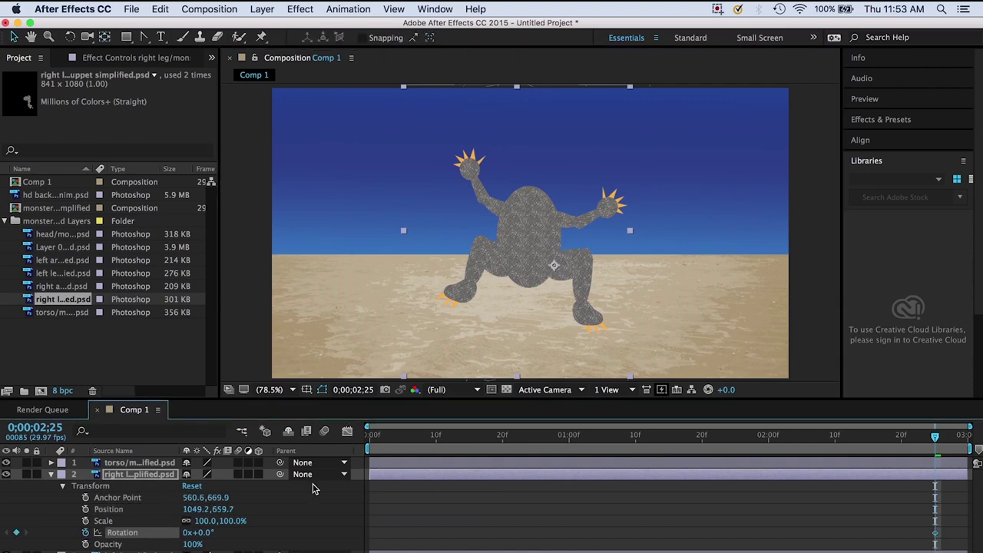
- Animate the right leg swinging by keyframing its Rotation at intervals from 0;00;00;00 to 0;00;02;29, then collapse its layer
left_click_drag(935, 437, 370, 437)
key("Page_Down")
key("Page_Down")
key("Page_Down")
key("Page_Down")
key("Page_Down")
key("Page_Down")
key("Page_Down")
key("Page_Down")
left_click_drag(192, 531, 196, 531)
key("Page_Down")
key("Page_Down")
key("Page_Down")
key("Page_Down")
key("Page_Down")
key("Page_Down")
key("Page_Down")
left_click_drag(198, 532, 192, 532)
left_click_drag(469, 438, 537, 441)
key("Page_Down")
key("Page_Down")
key("Page_Down")
key("Page_Down")
key("Page_Down")
key("Page_Down")
mouse_move(198, 532)
left_mouse_down()
mouse_move(224, 526)
mouse_move(200, 532)
mouse_move(214, 540)
mouse_move(186, 536)
mouse_move(227, 533)
mouse_move(202, 532)
left_mouse_up()
key("Page_Down")
key("Page_Down")
key("Page_Down")
key("Page_Down")
key("Page_Down")
key("Page_Down")
key("Page_Down")
key("Page_Down")
key("Page_Down")
key("Page_Down")
key("Page_Down")
key("Page_Down")
key("Page_Down")
key("Page_Down")
key("Page_Down")
key("Page_Down")
key("Page_Down")
key("Page_Down")
key("Page_Down")
key("Page_Down")
key("Page_Down")
key("Page_Down")
key("Page_Down")
key("Page_Down")
key("Page_Down")
key("Page_Down")
key("Page_Down")
key("Page_Down")
key("Page_Down")
key("Page_Down")
key("Page_Down")
key("Page_Down")
key("Page_Down")
key("Page_Down")
key("Page_Down")
key("Page_Down")
key("Page_Down")
key("Page_Down")
key("Page_Down")
key("Page_Down")
key("Page_Down")
key("Page_Down")
key("Page_Down")
key("Page_Down")
key("Page_Down")
key("Page_Down")
key("Page_Down")
key("Page_Down")
key("Page_Down")
key("Page_Down")
key("Page_Down")
key("Page_Down")
key("Page_Down")
key("Page_Down")
key("Page_Down")
key("Page_Down")
key("Page_Down")
key("Page_Down")
left_click(51, 474)
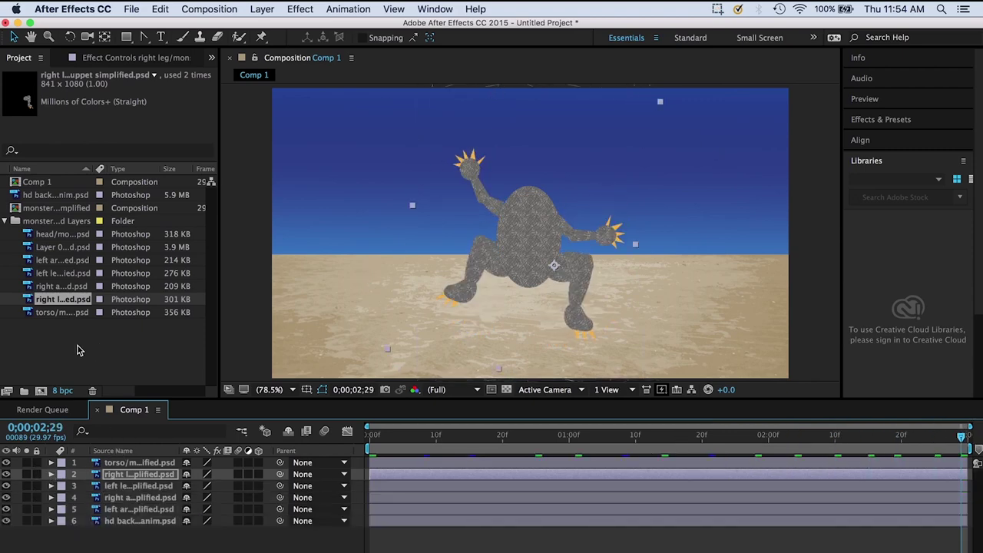
- Add the monster's head as the topmost layer of Comp 1 and lower it onto the upper end of the torso
left_click(61, 234)
left_click_drag(59, 239, 109, 463)
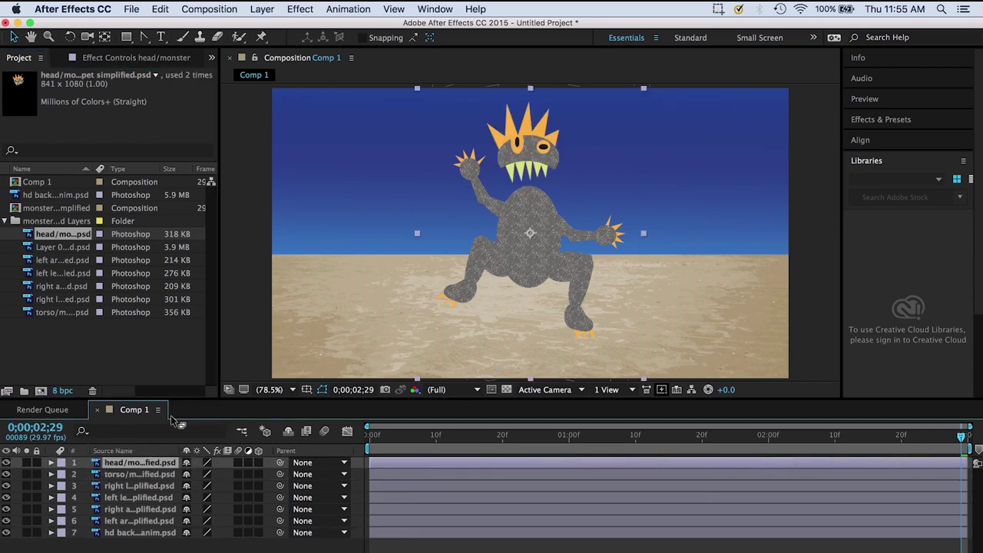
left_click_drag(521, 148, 523, 183)
- Move the head's anchor point to the middle of the face just above the teeth and keyframe its Rotation at 0° at 0;00;00;00
left_click(105, 37)
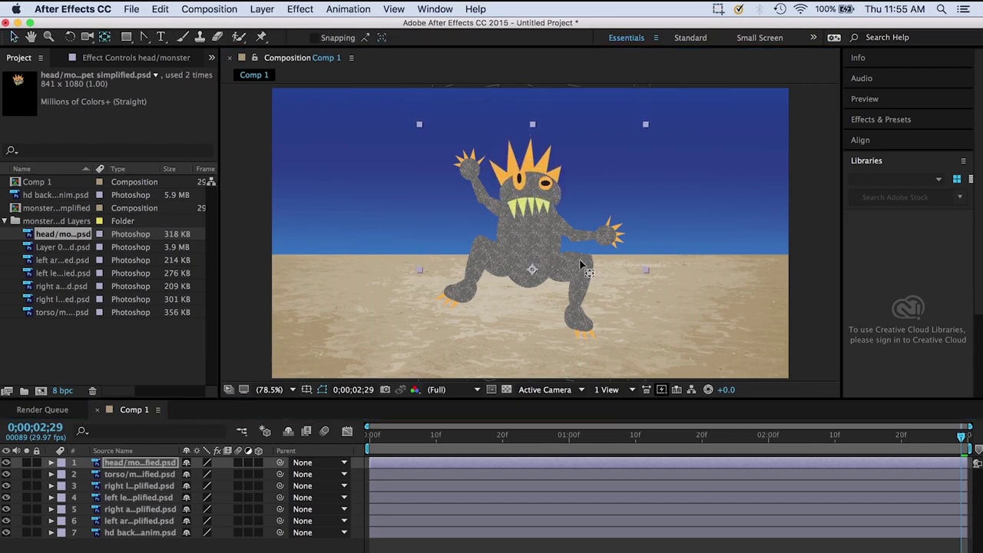
left_click_drag(530, 273, 529, 196)
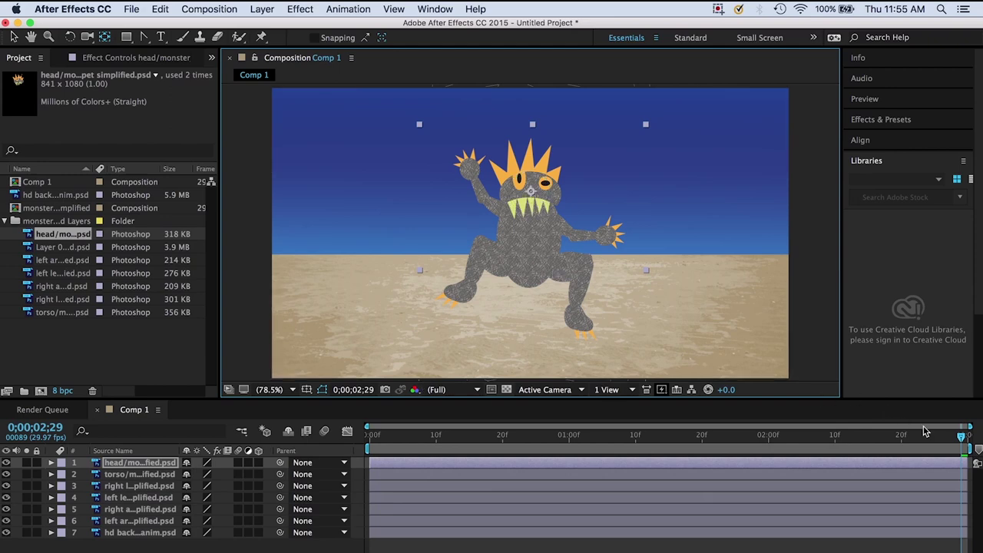
left_click_drag(942, 438, 345, 422)
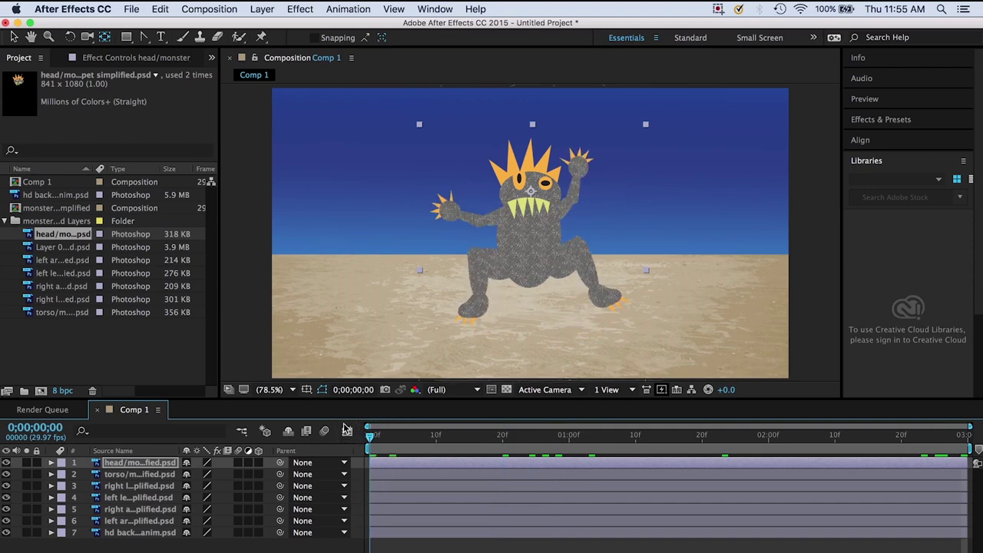
left_click(52, 463)
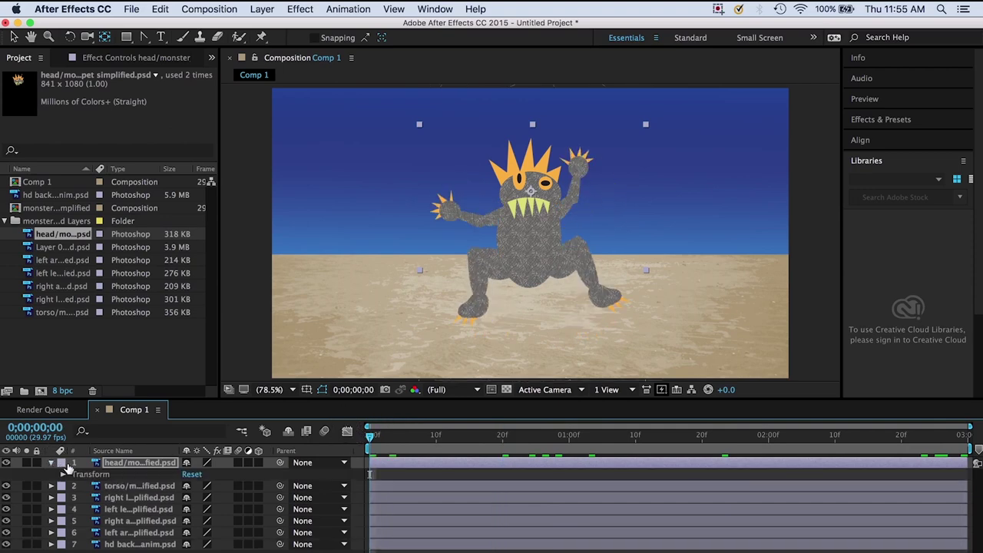
left_click(64, 474)
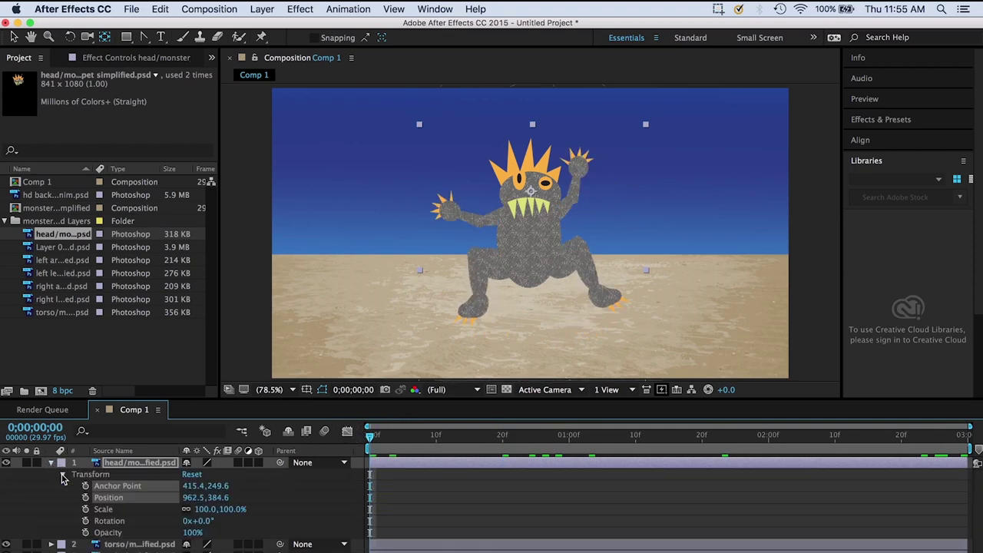
left_click(85, 520)
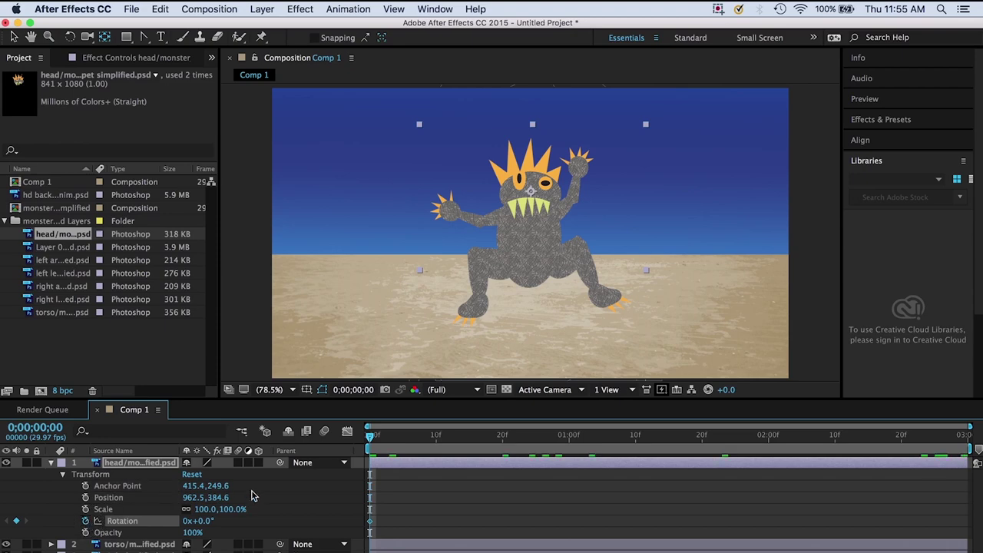
- Set the head's starting Rotation to 14° and keyframe alternating tilts about every ten frames, reaching 10° at 0;00;01;25
left_click_drag(201, 522, 229, 522)
left_click(436, 436)
left_click(503, 436)
left_click(576, 436)
left_click(637, 437)
left_click(675, 437)
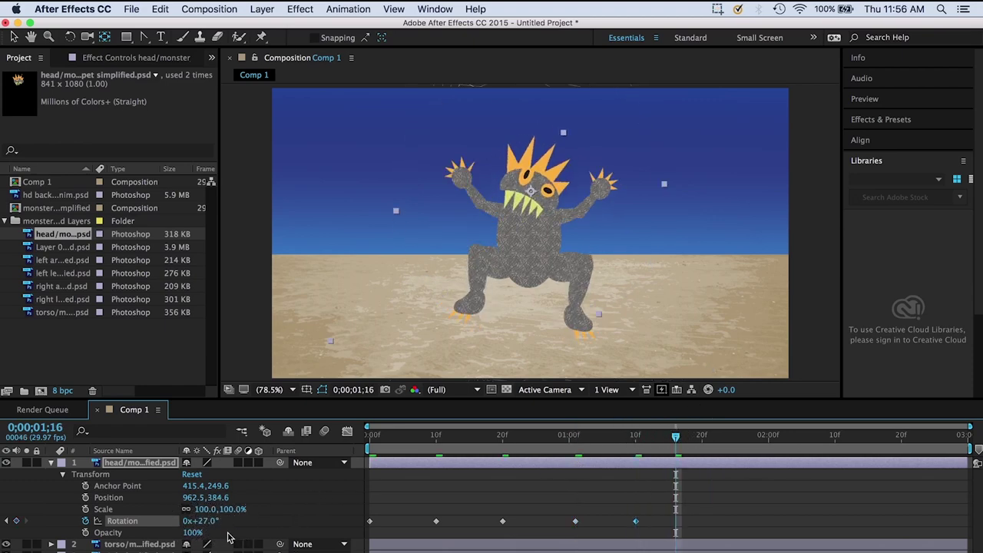
mouse_move(204, 522)
left_mouse_down()
mouse_move(178, 526)
mouse_move(219, 522)
left_mouse_up()
left_click(735, 436)
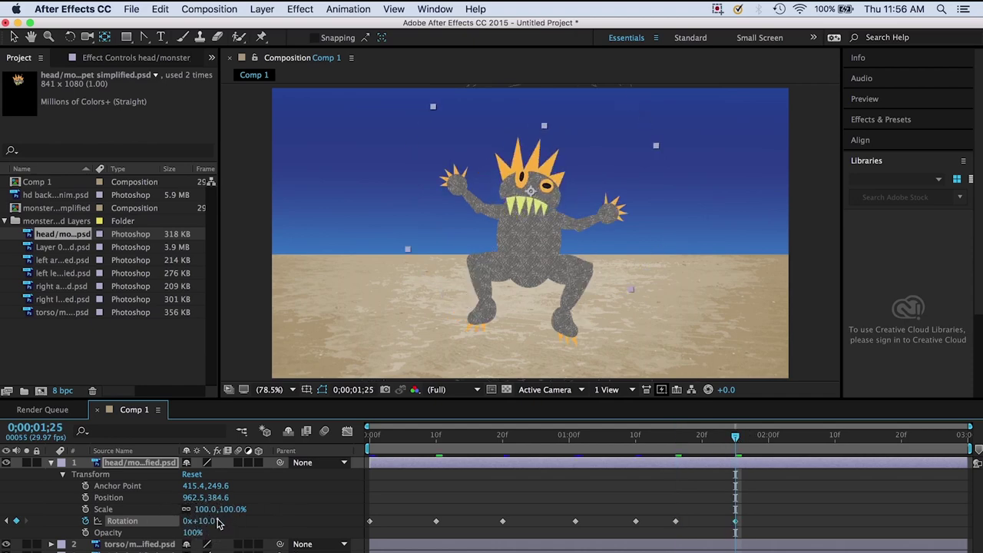
- Extend the head's Rotation keyframes toward the end of the composition, with 20° at 0;00;02;22 and a final tilt of -16°
left_click(781, 437)
left_click_drag(204, 525, 184, 524)
left_click(836, 437)
left_click(882, 438)
left_click(915, 435)
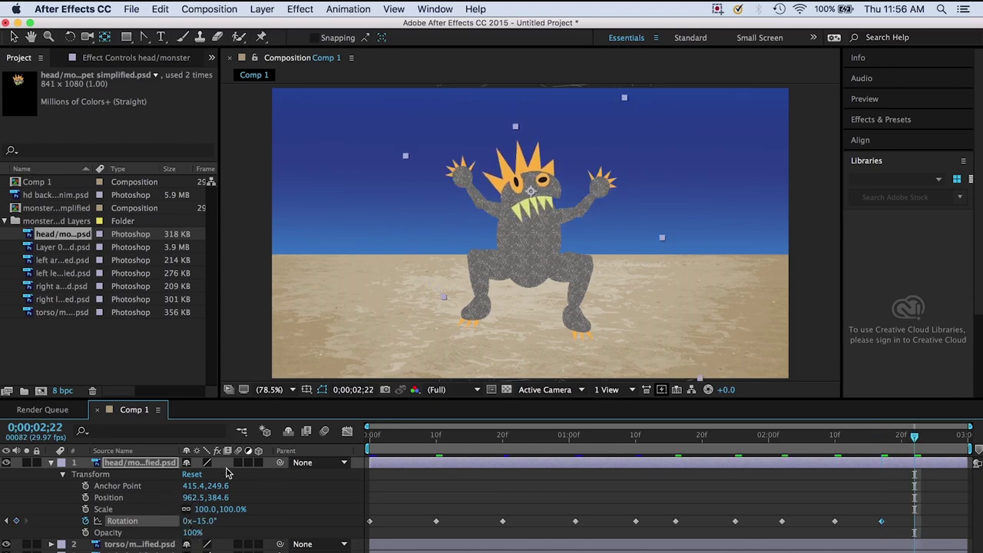
left_click_drag(220, 527, 316, 502)
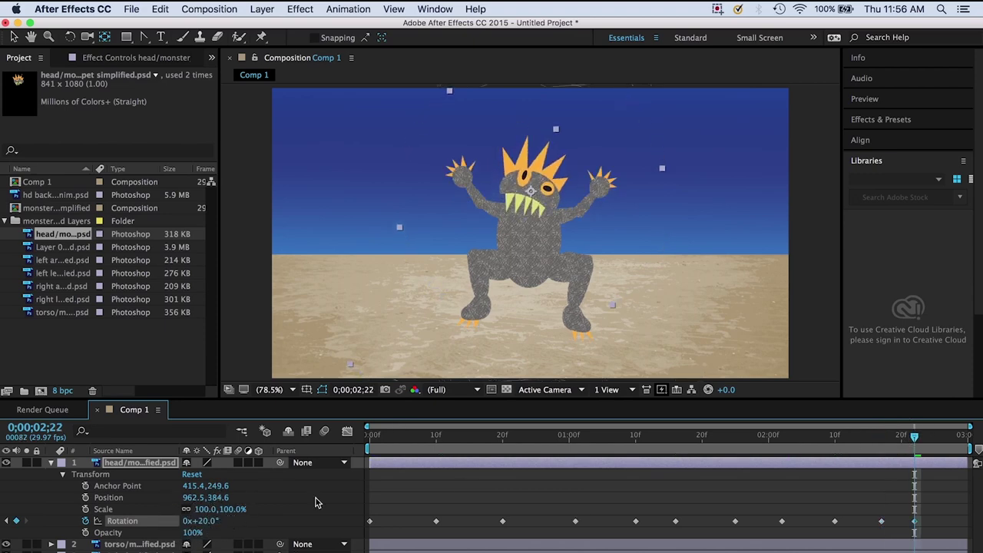
left_click(949, 435)
left_click_drag(201, 522, 184, 527)
left_click(966, 435)
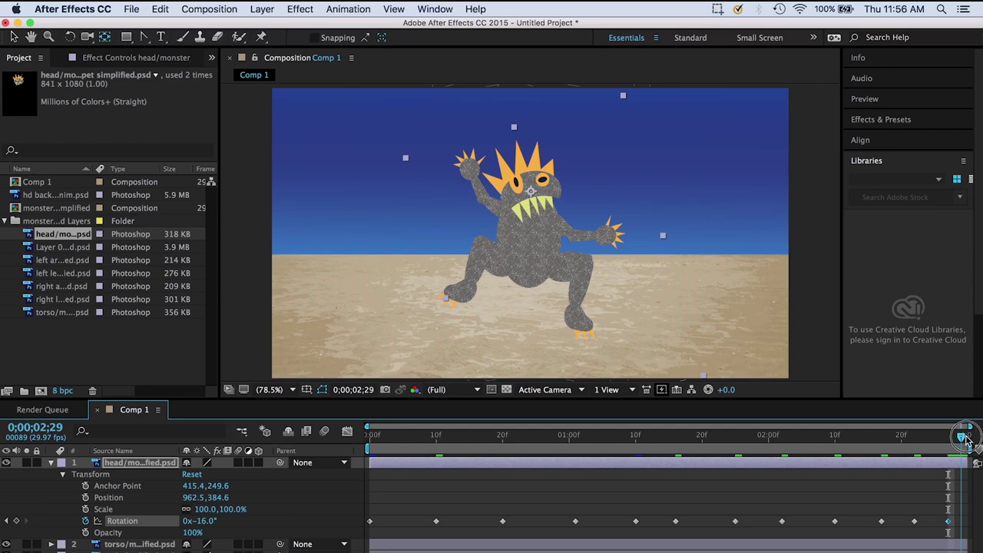
- Preview the puppet animation from 0;00;00;00, stop playback and collapse the head layer
left_click_drag(968, 437, 295, 514)
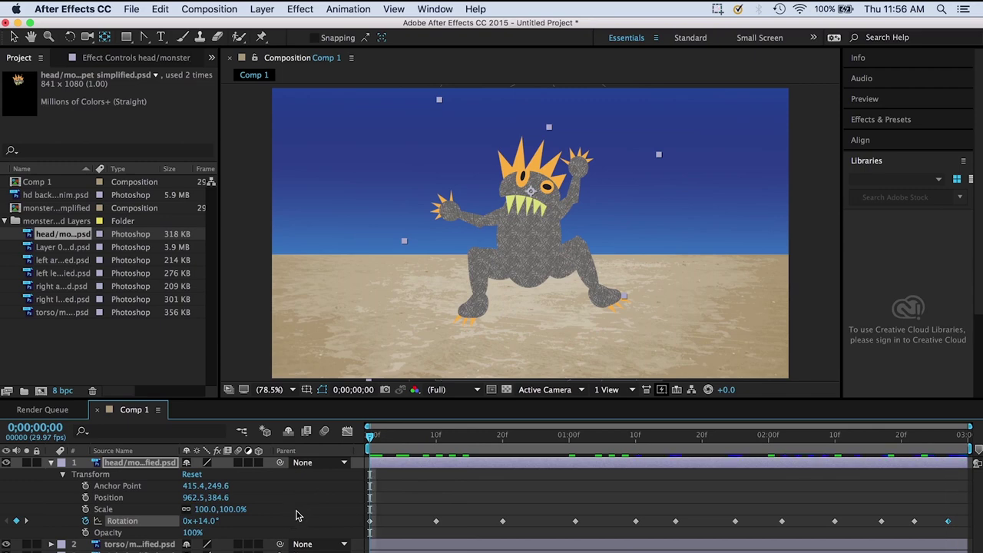
key("space")
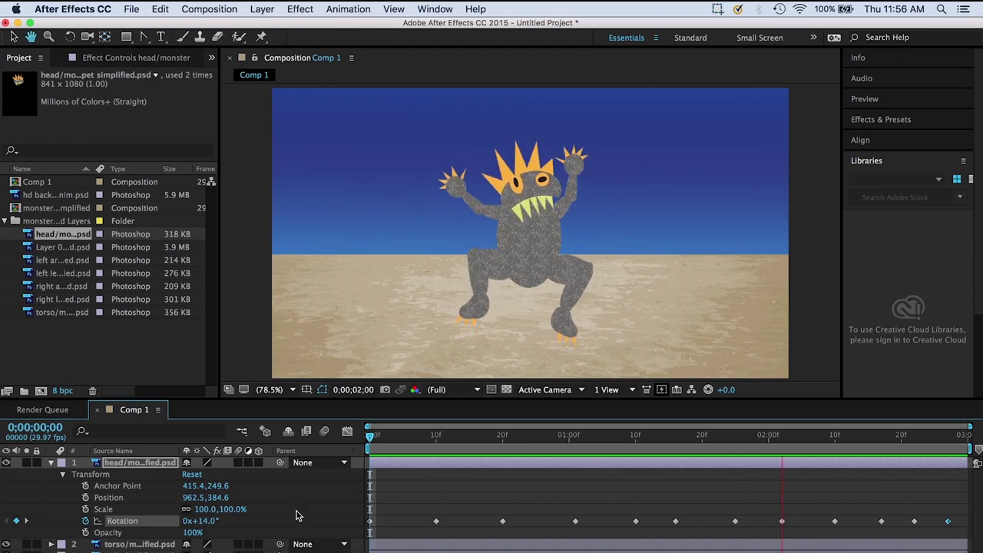
key("space")
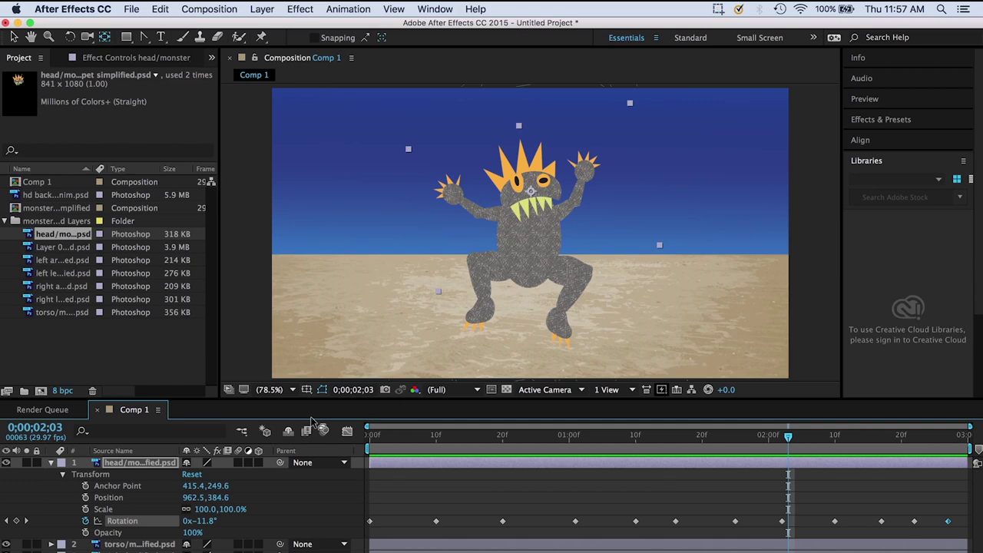
left_click(52, 462)
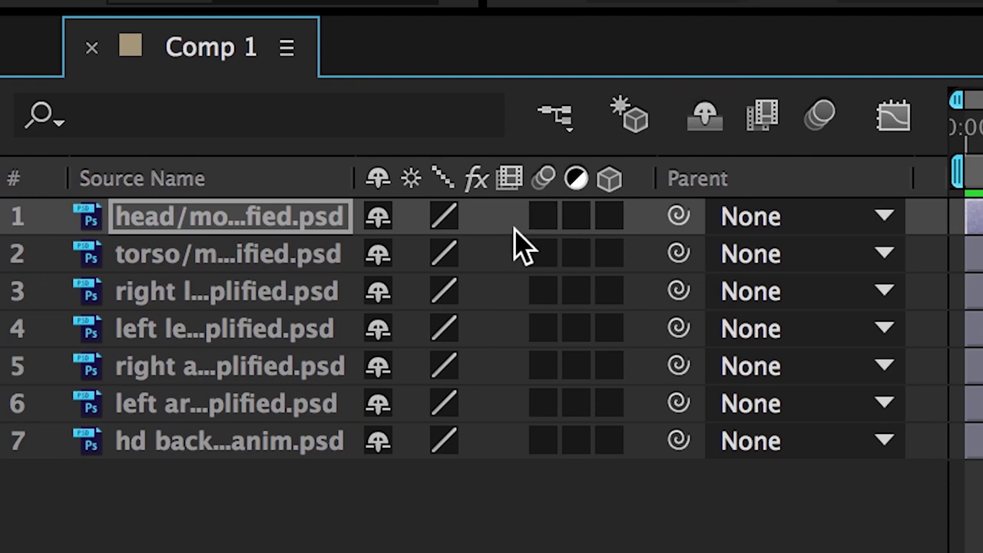
- Parent the head, right leg, left leg, right arm and left arm layers to the torso layer
left_click(679, 217)
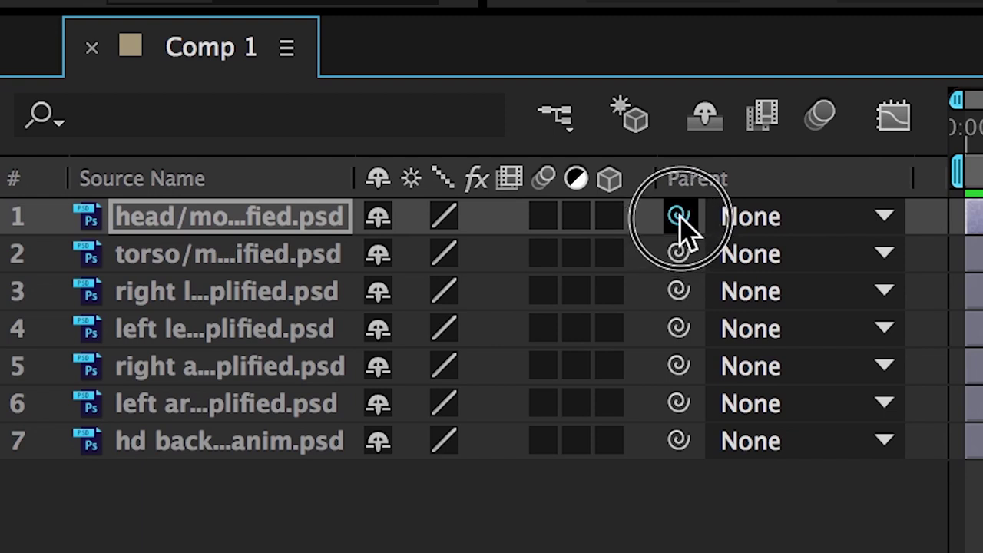
left_click_drag(675, 215, 298, 259)
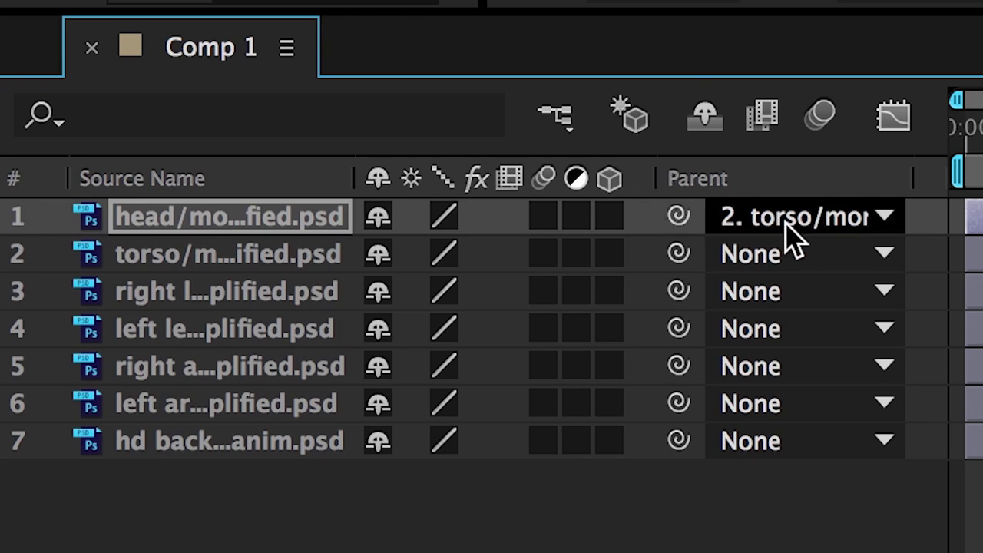
left_click_drag(678, 290, 251, 261)
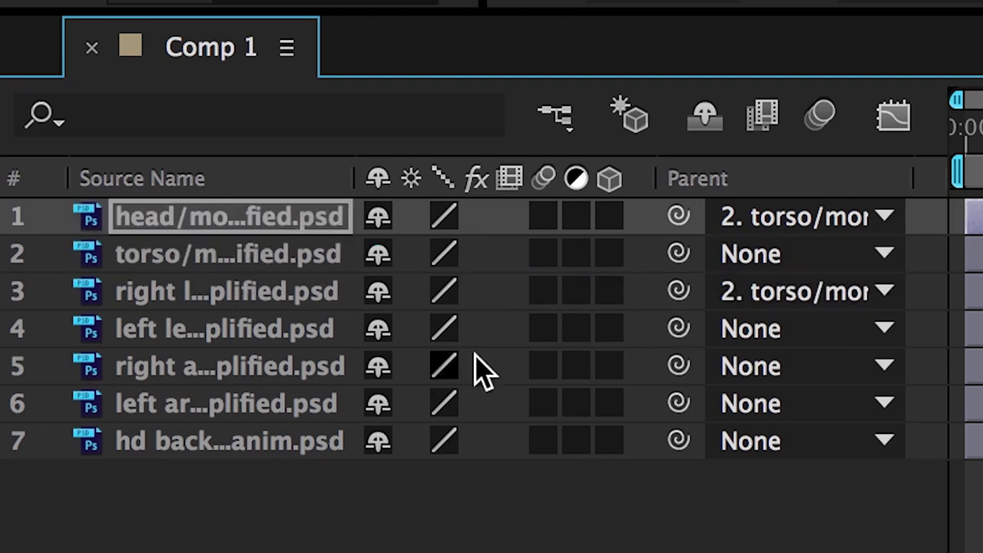
left_click_drag(679, 329, 327, 260)
left_click_drag(676, 364, 230, 275)
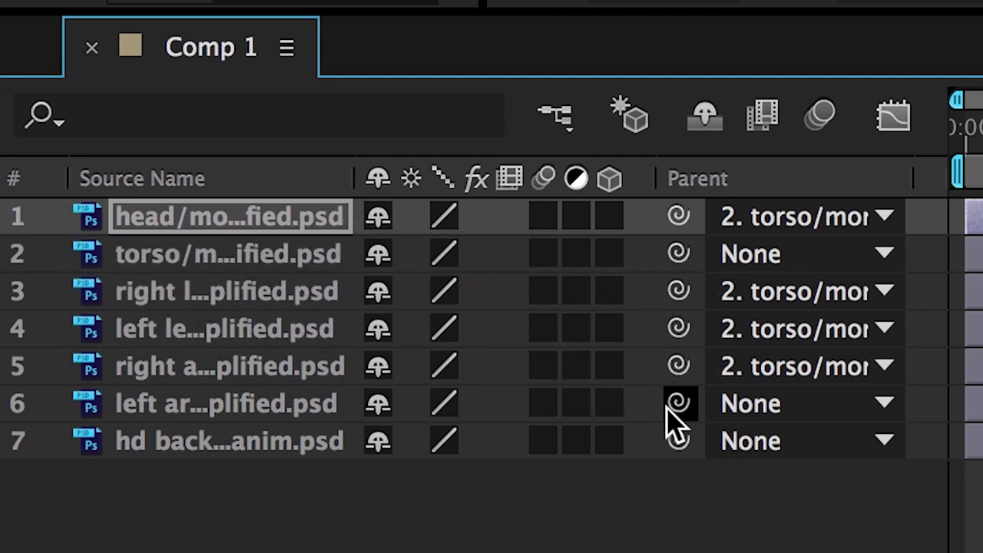
left_click_drag(677, 405, 247, 270)
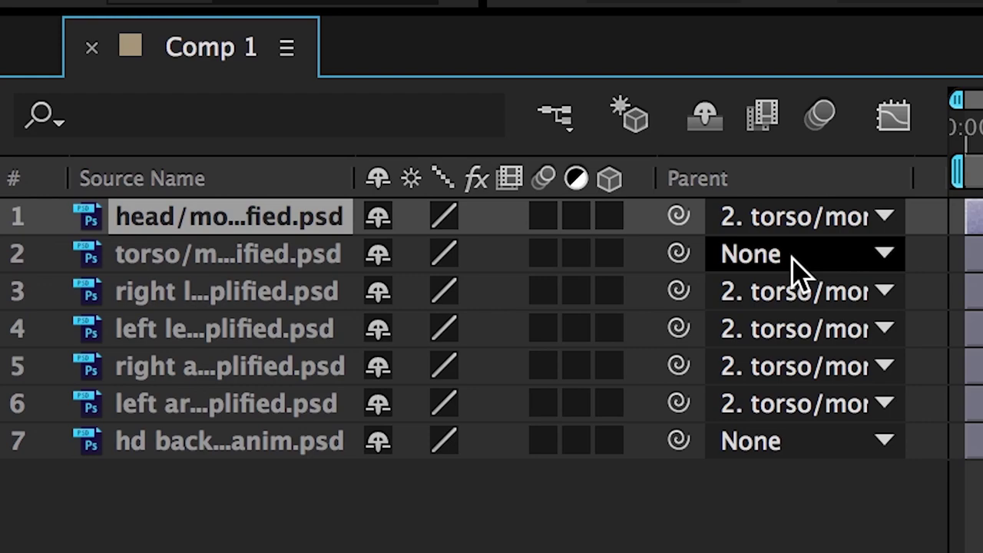
- Keyframe the torso's Position at 0;00;00;00 with the monster moved mostly off the scene's left edge, at about -77, 474
left_click(307, 253)
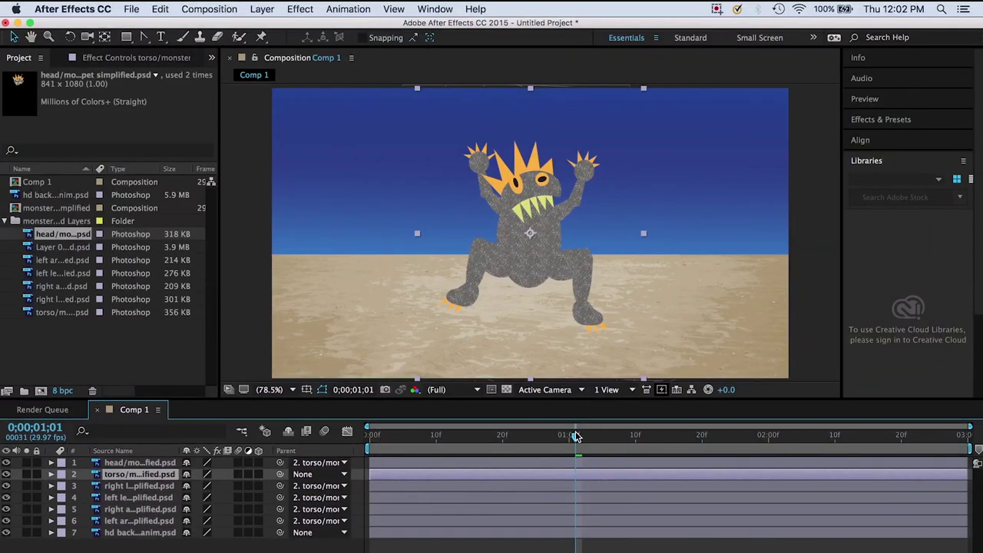
left_click_drag(576, 435, 361, 435)
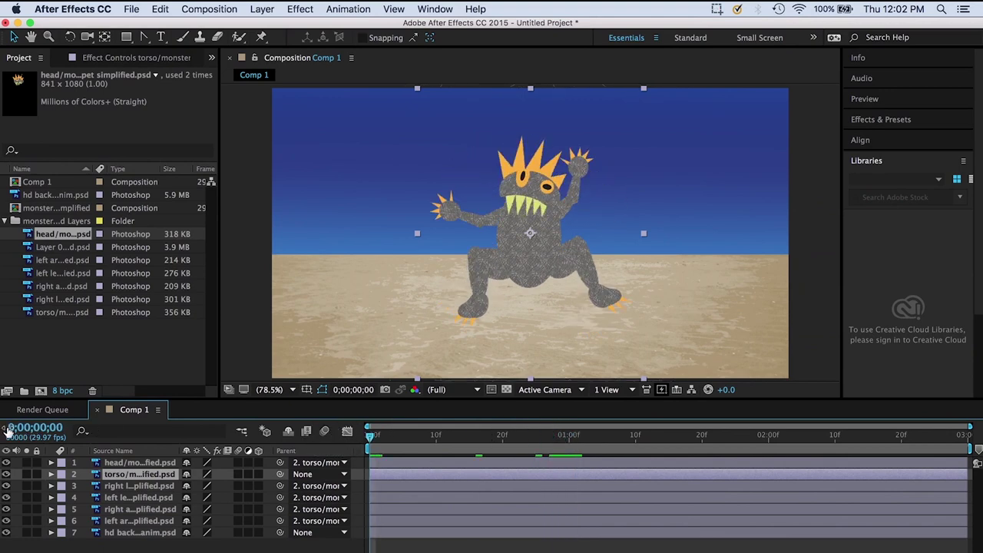
left_click(51, 474)
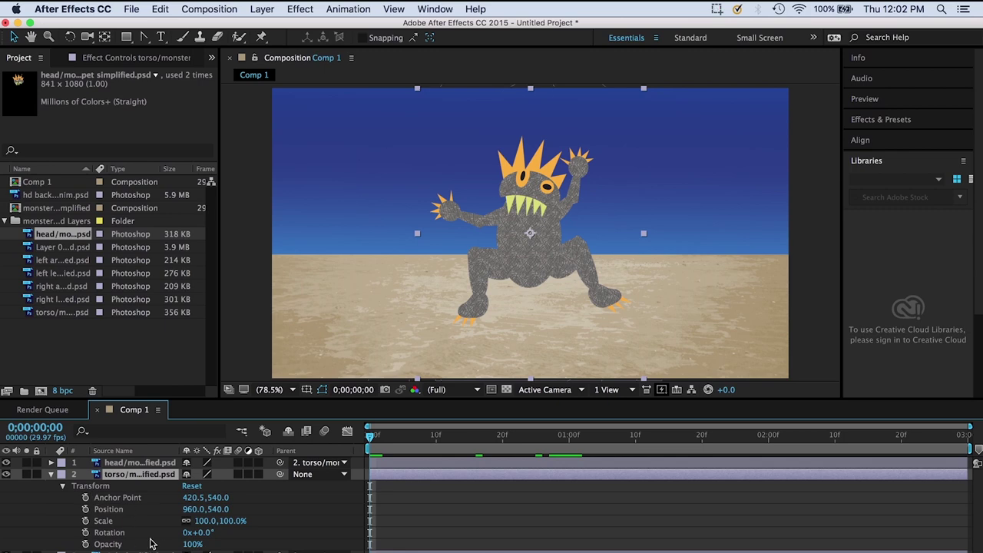
left_click(85, 509)
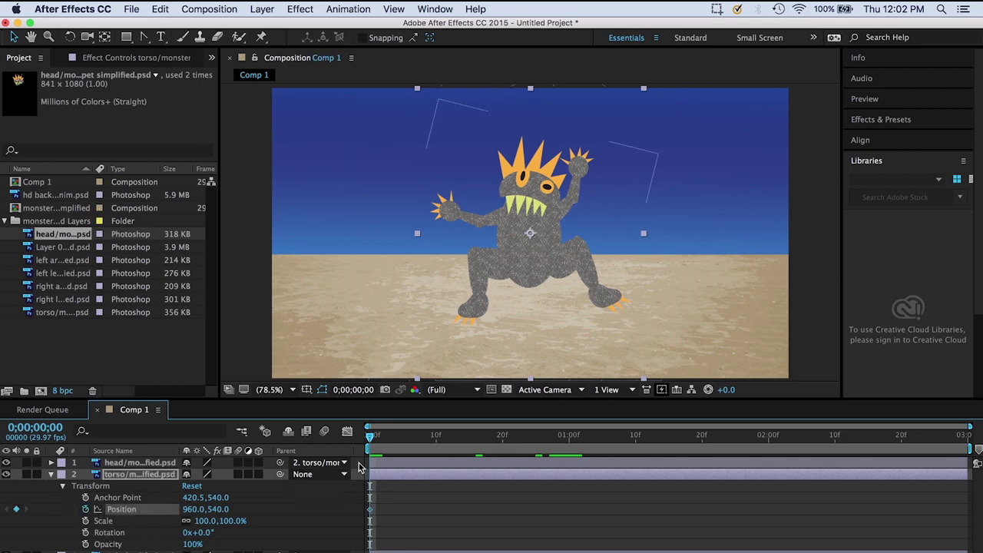
left_click_drag(520, 277, 247, 249)
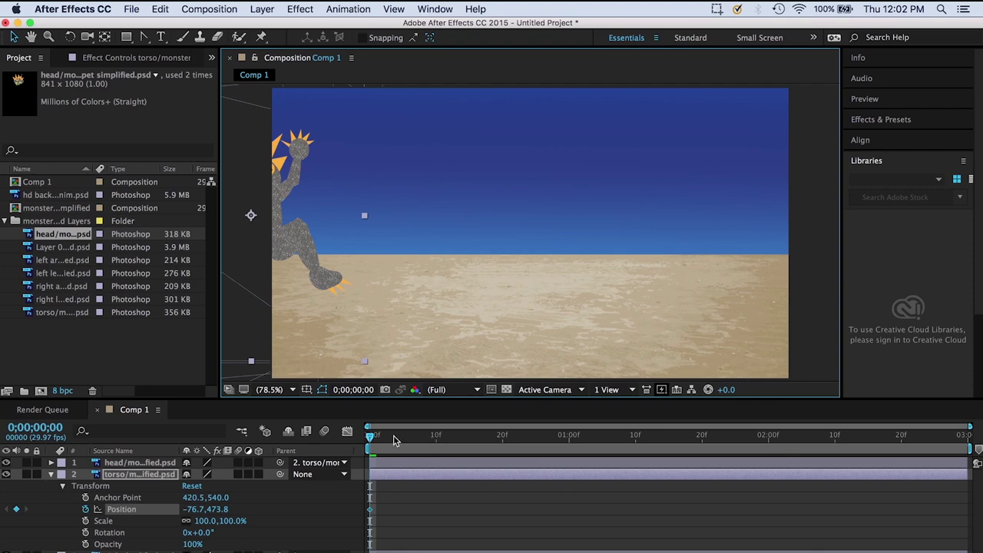
- Keyframe the torso's Position at 0;00;00;09 at about 614, 688 and bend the first path segment into an upward arc
left_click_drag(371, 436, 429, 436)
left_click_drag(278, 218, 466, 276)
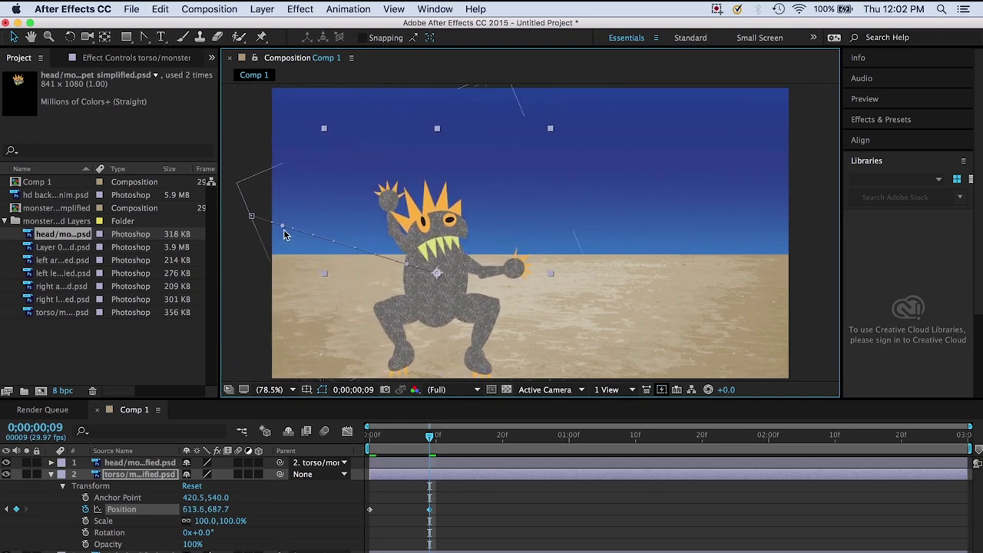
left_click_drag(283, 229, 321, 191)
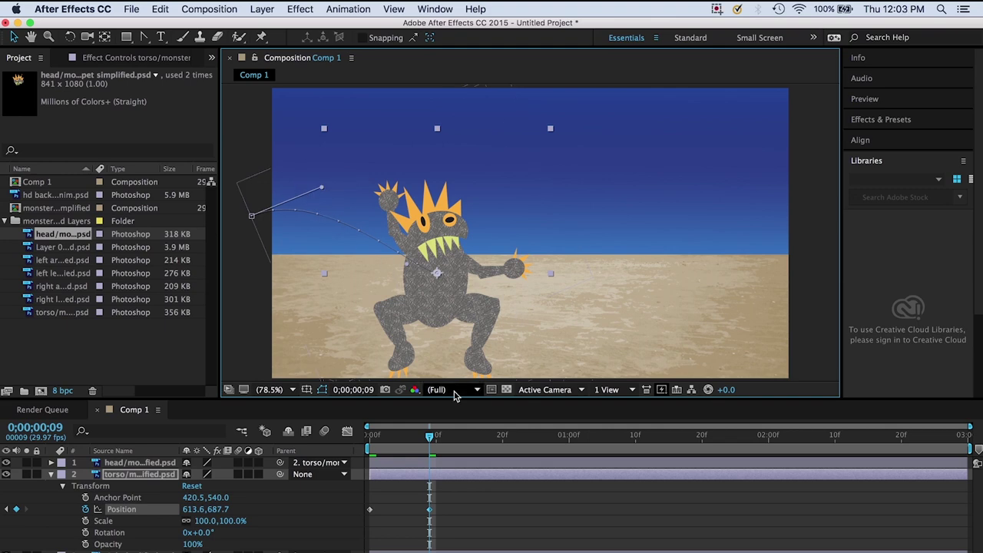
- Keyframe the torso's Position at about 1064, 545 at 0;00;00;21 and at about 1413, 683 at 0;00;01;00
left_click(507, 439)
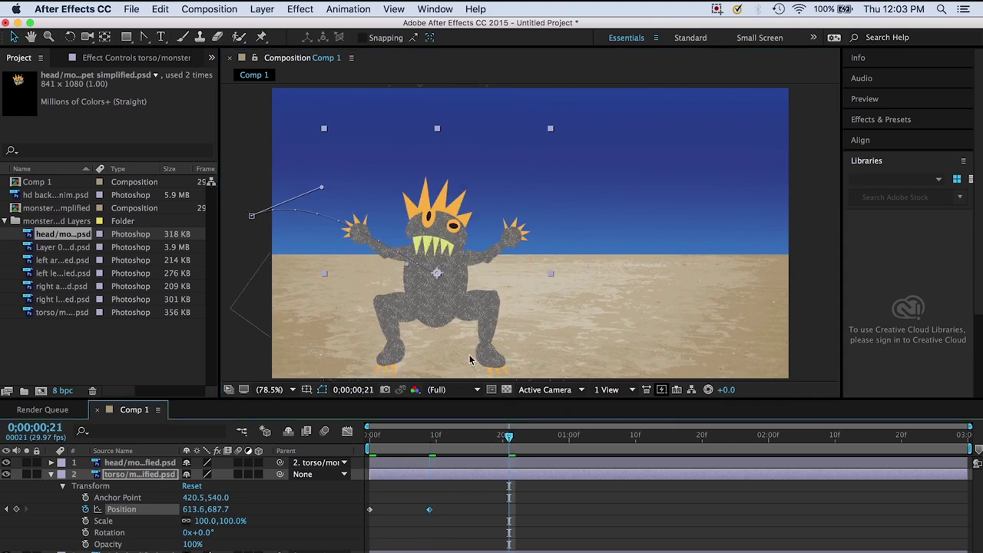
left_click_drag(425, 309, 548, 270)
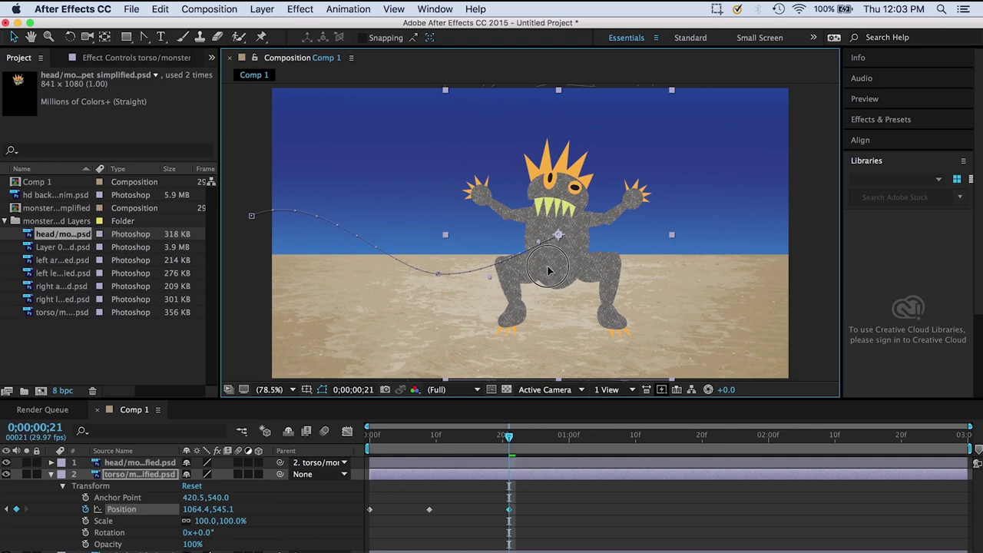
left_click(261, 37)
left_click(569, 435)
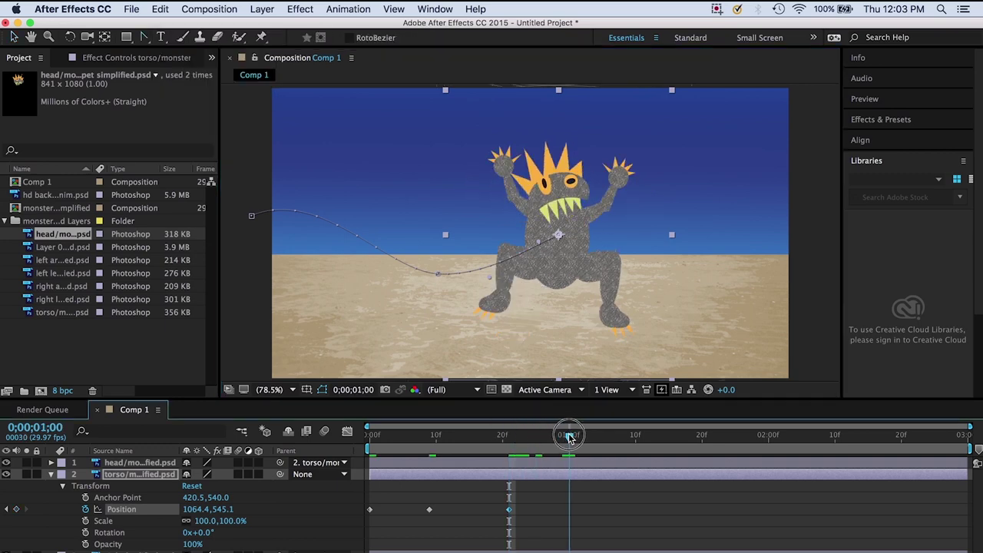
left_click_drag(558, 265, 652, 301)
- Keyframe the torso rising to the scene's right edge, and moved back to about 1482, 555 at 0;00;01;19
left_click(639, 434)
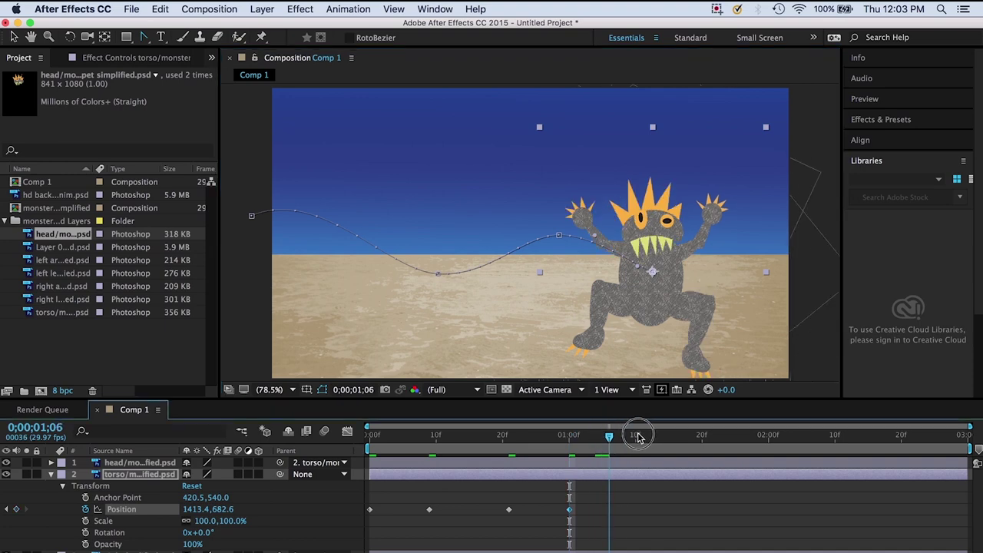
left_click_drag(668, 308, 764, 248)
left_click_drag(641, 439, 696, 439)
left_click_drag(754, 263, 673, 282)
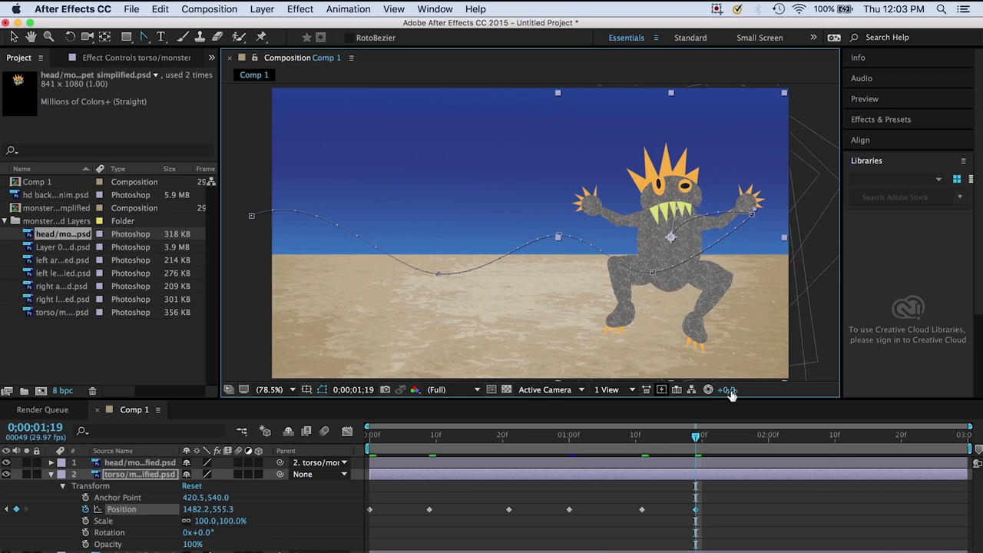
- Keyframe the torso moving back leftward, at about 1138, 476 at 0;00;01;26 and off-screen at about -273, 133 at 0;00;02;04
left_click_drag(695, 428, 742, 414)
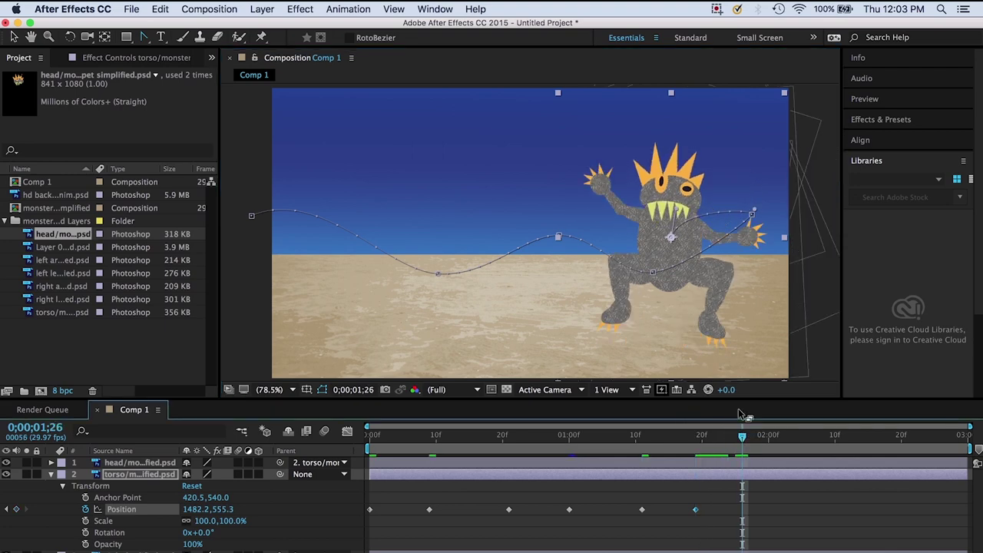
left_click_drag(676, 248, 580, 231)
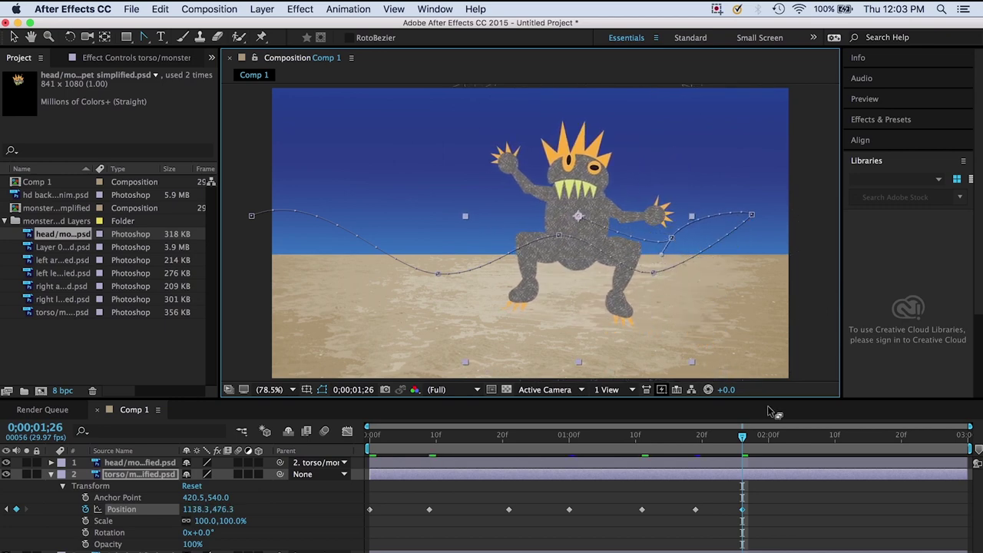
left_click_drag(770, 439, 795, 434)
left_click_drag(598, 185, 513, 225)
left_click_drag(470, 201, 197, 81)
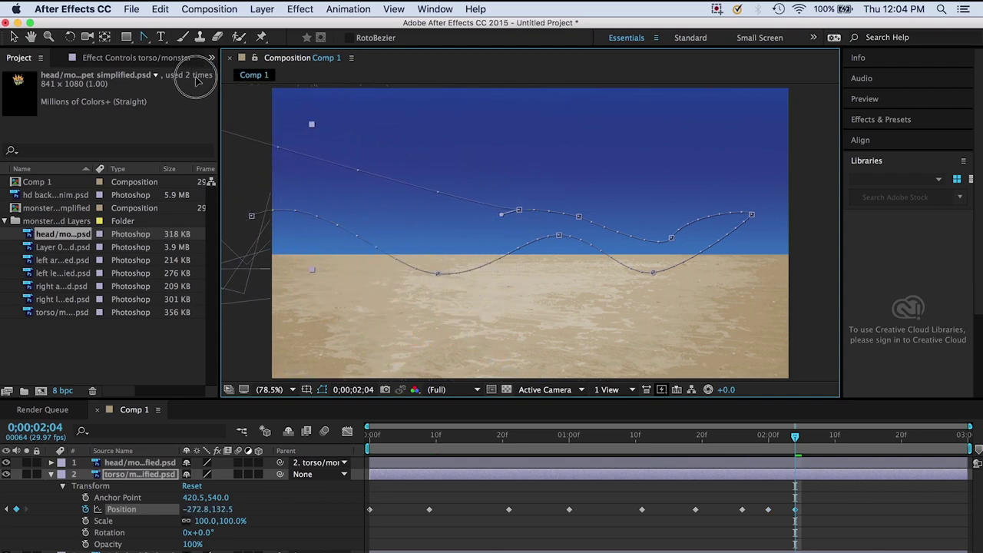
- Return to 0;00;00;00 and preview the monster moving along its motion path
left_click_drag(808, 443, 324, 465)
left_click_drag(388, 435, 294, 448)
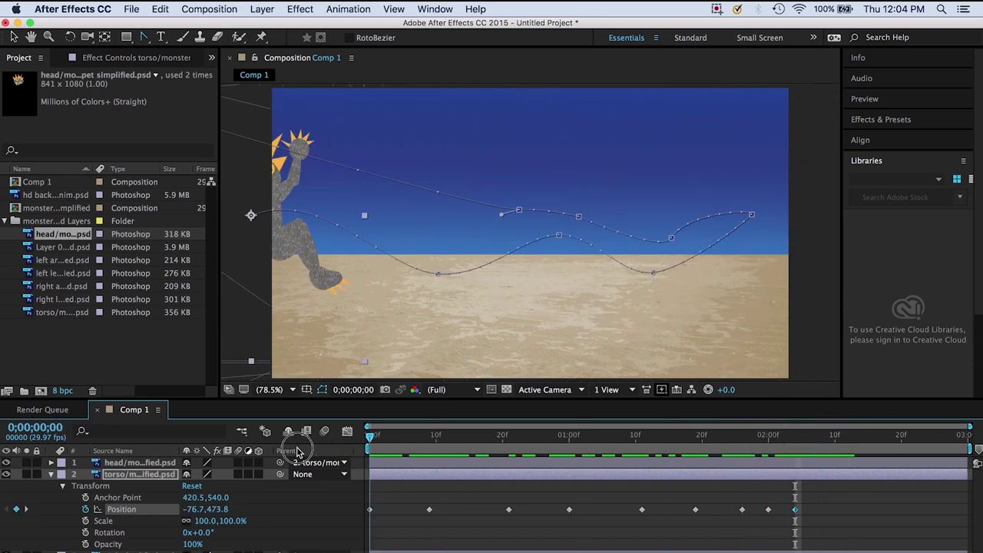
key("space")
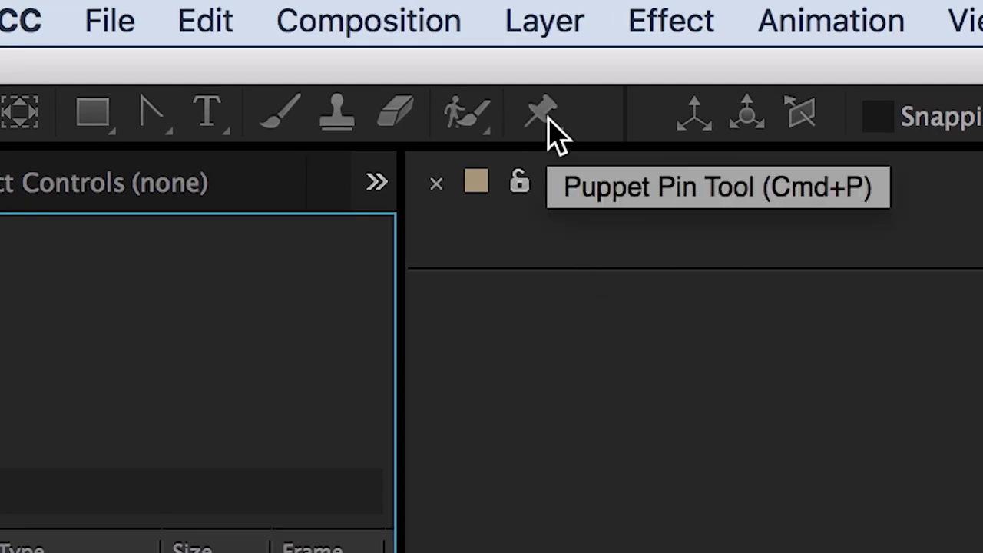
- Create a new project and a 1920 x 1080 HDTV 1080 29.97 composition with a duration of 0;00;03;00
left_click(129, 23)
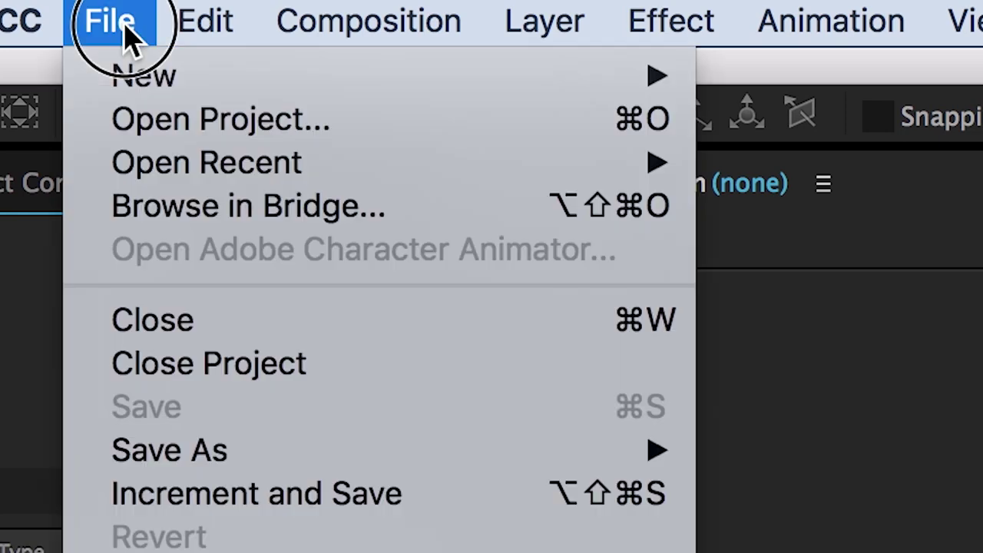
mouse_move(154, 79)
left_click(964, 89)
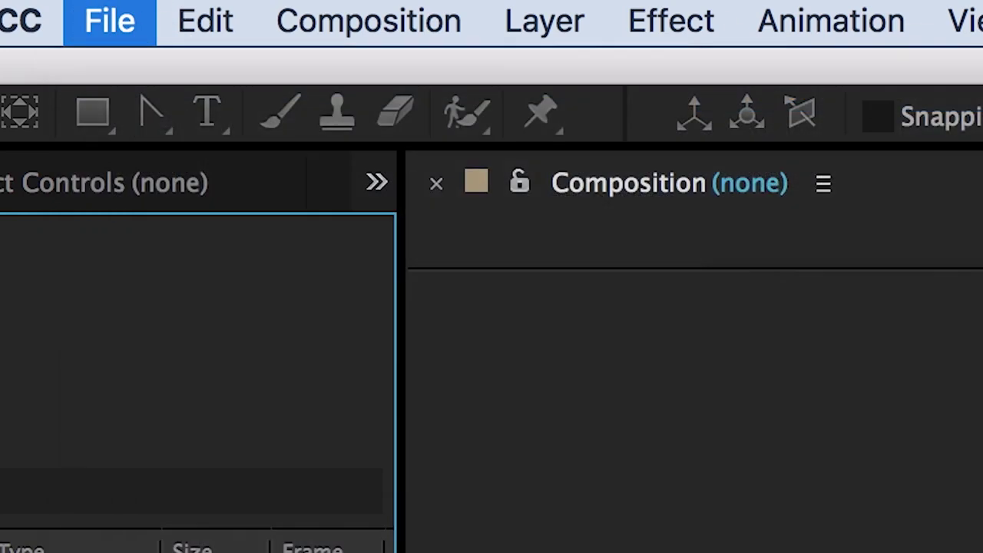
left_click(395, 25)
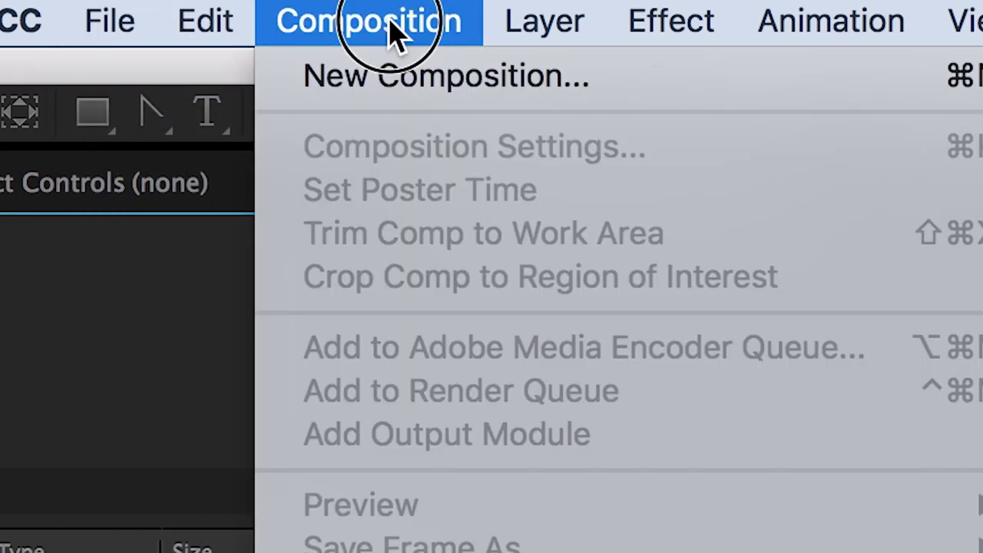
left_click(409, 86)
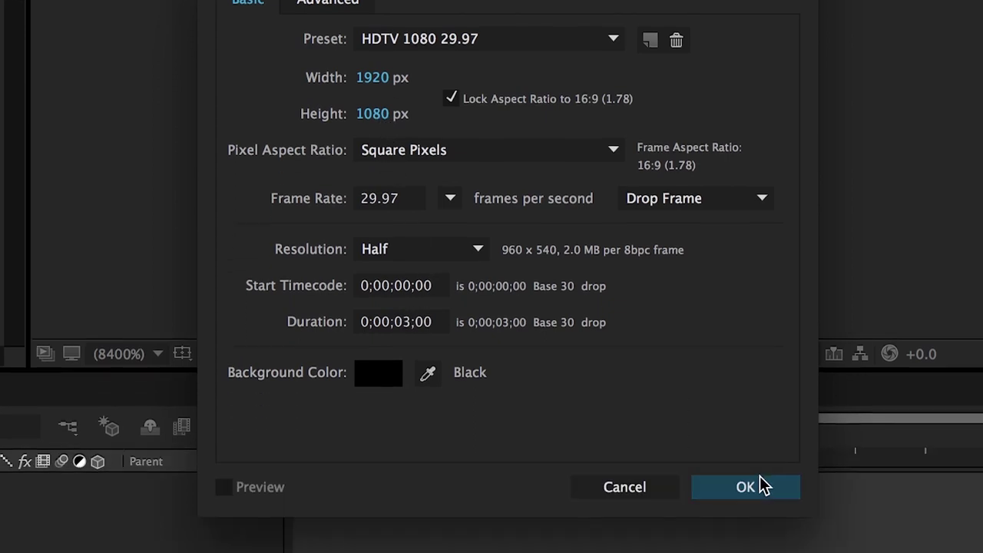
left_click(757, 488)
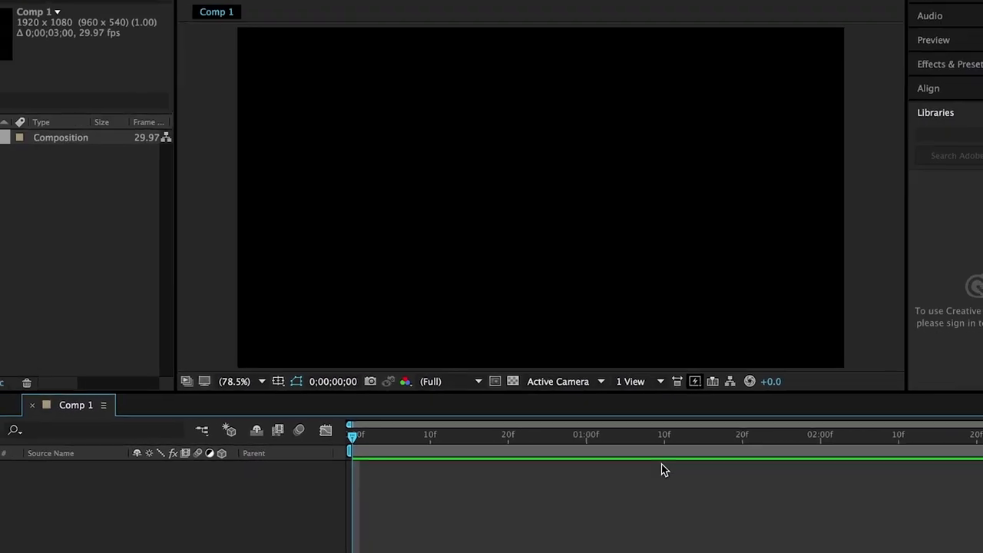
- Import Scott_PinPuppet.psd as a Composition with layer styles merged into footage
left_click(129, 10)
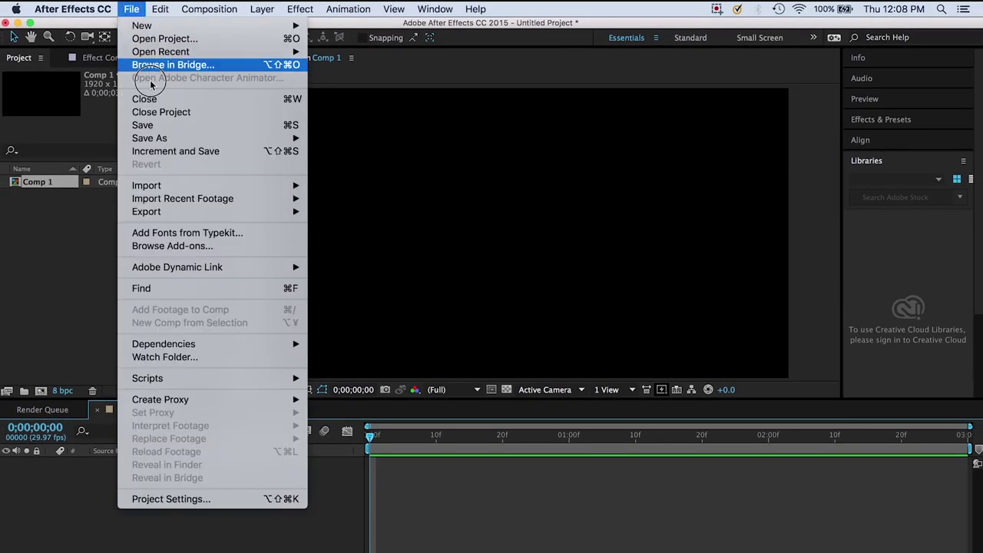
mouse_move(171, 185)
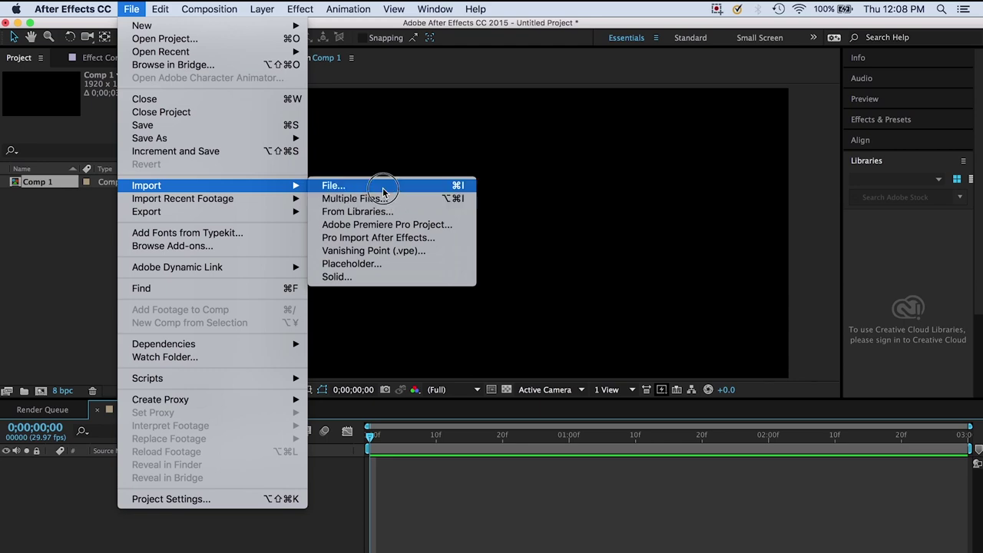
left_click(334, 185)
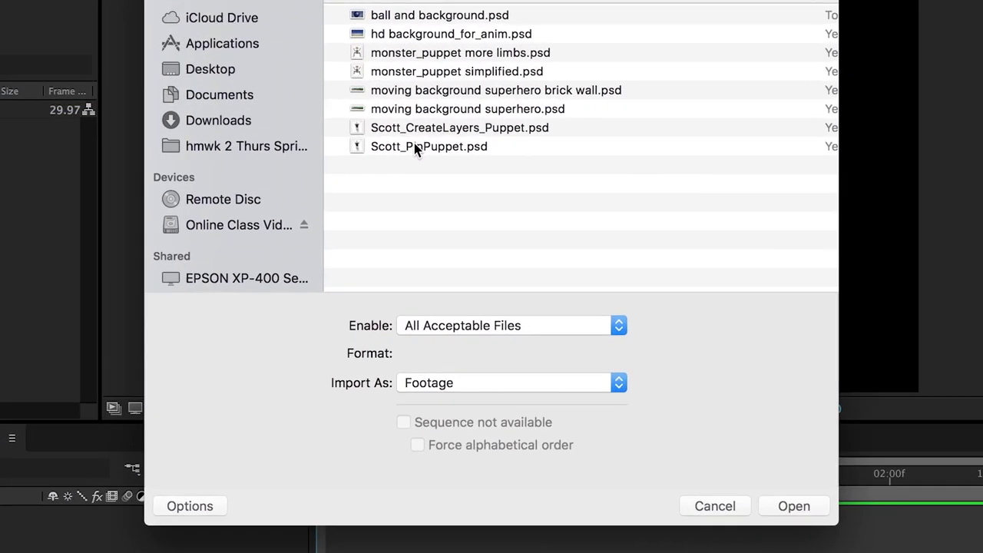
left_click(414, 146)
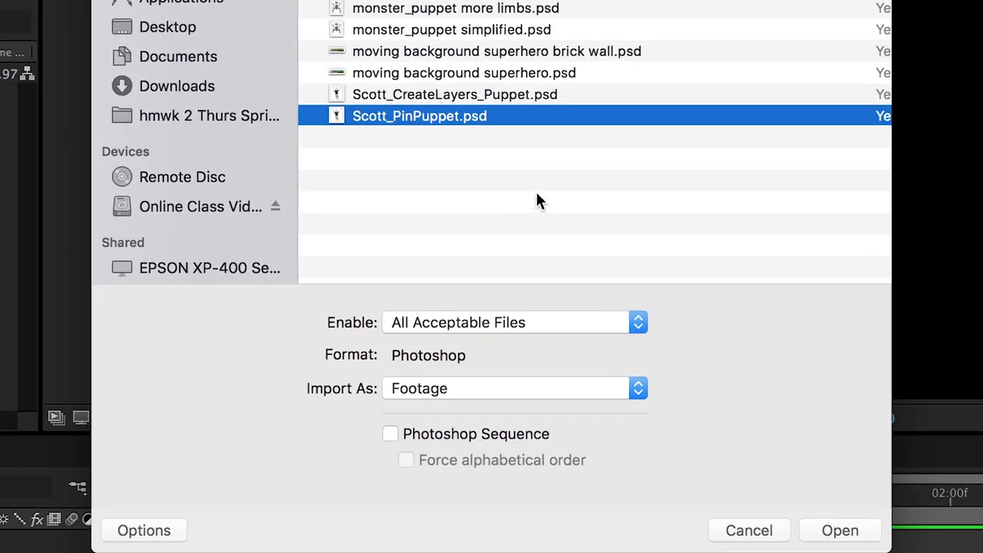
left_click(499, 388)
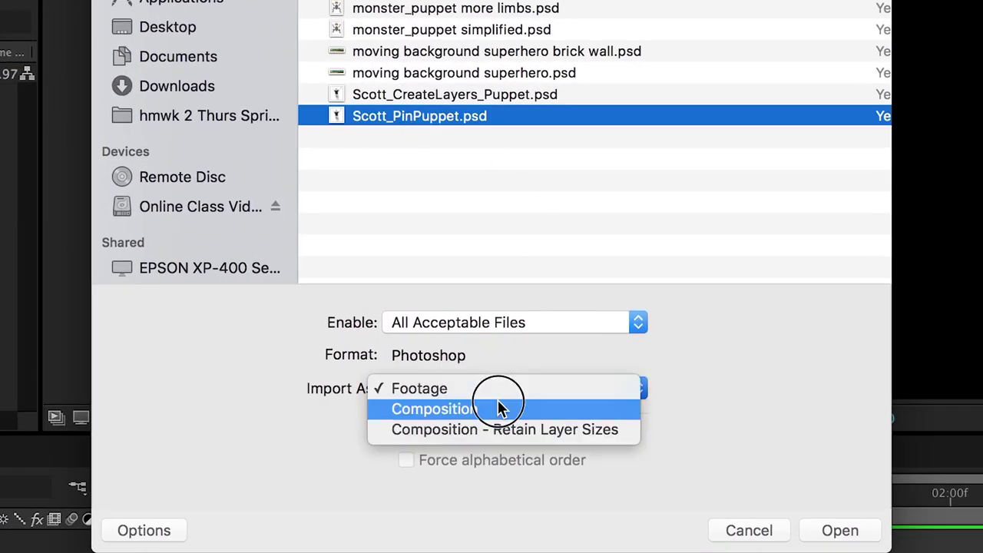
left_click(500, 408)
left_click(818, 540)
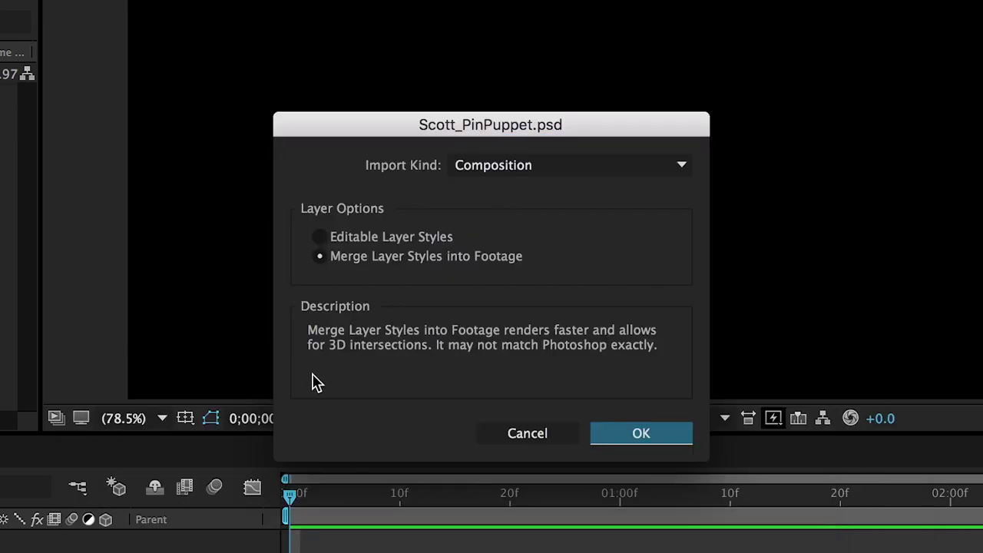
left_click(650, 430)
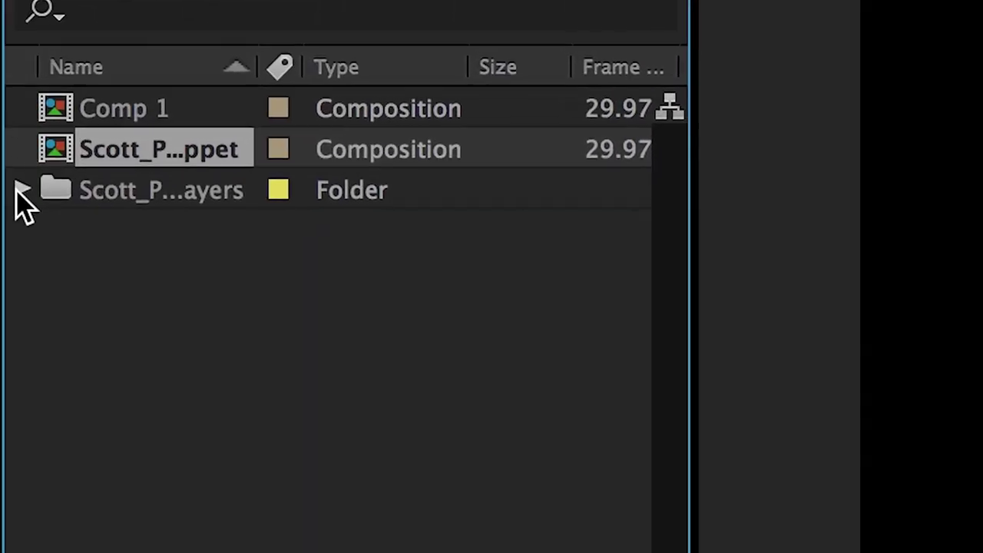
- Add the Photoshop layer from the imported Scott_PinPuppet layers folder to the Comp 1 timeline
left_click(20, 191)
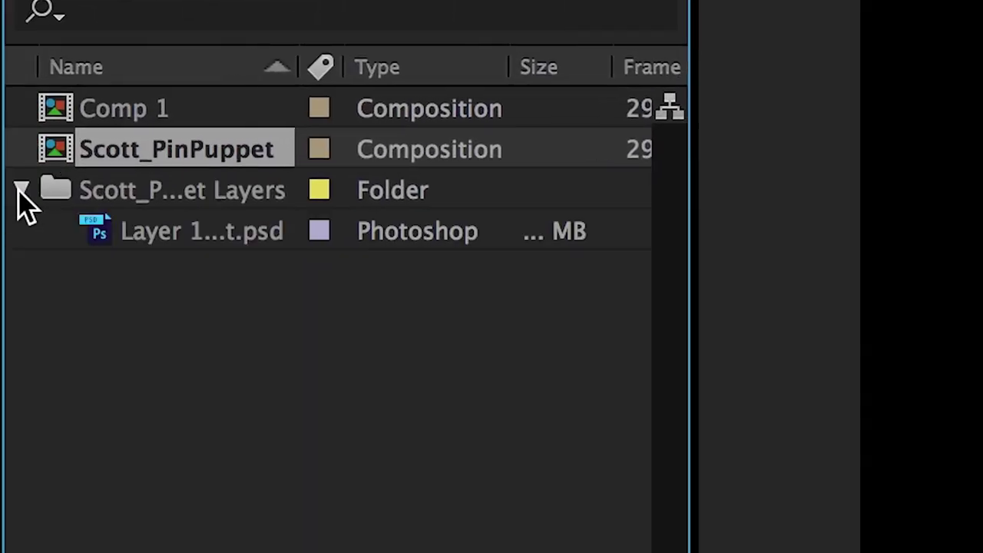
left_click(219, 243)
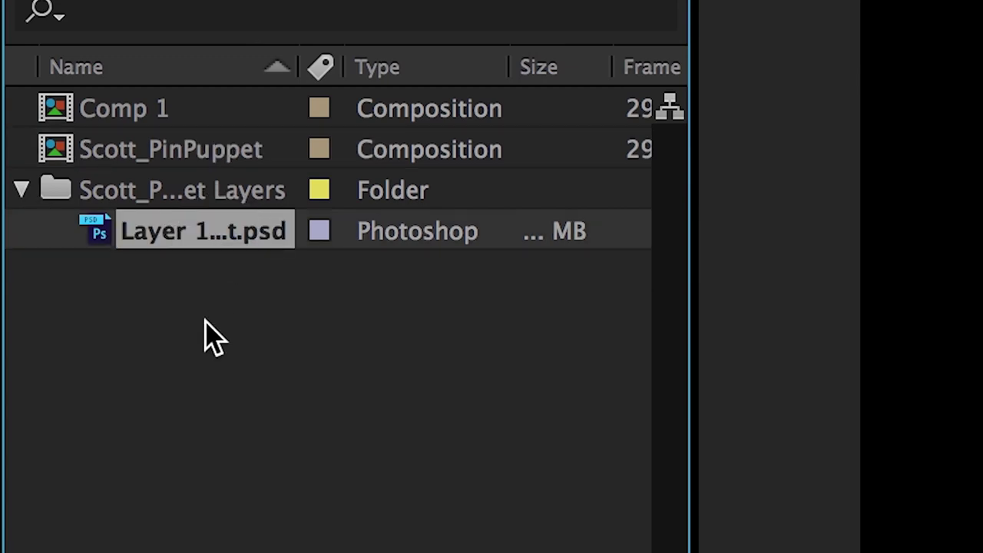
left_click(157, 237)
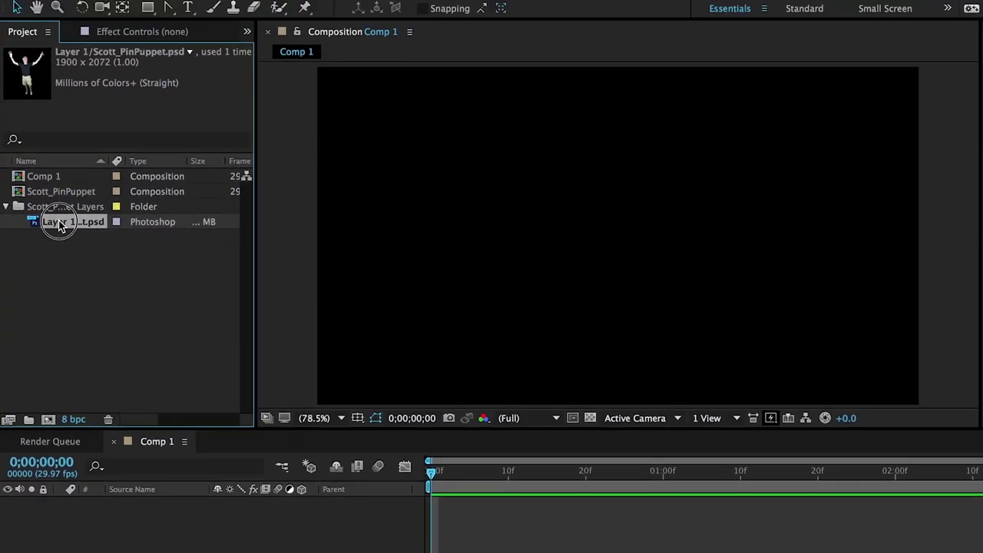
left_click_drag(59, 225, 102, 507)
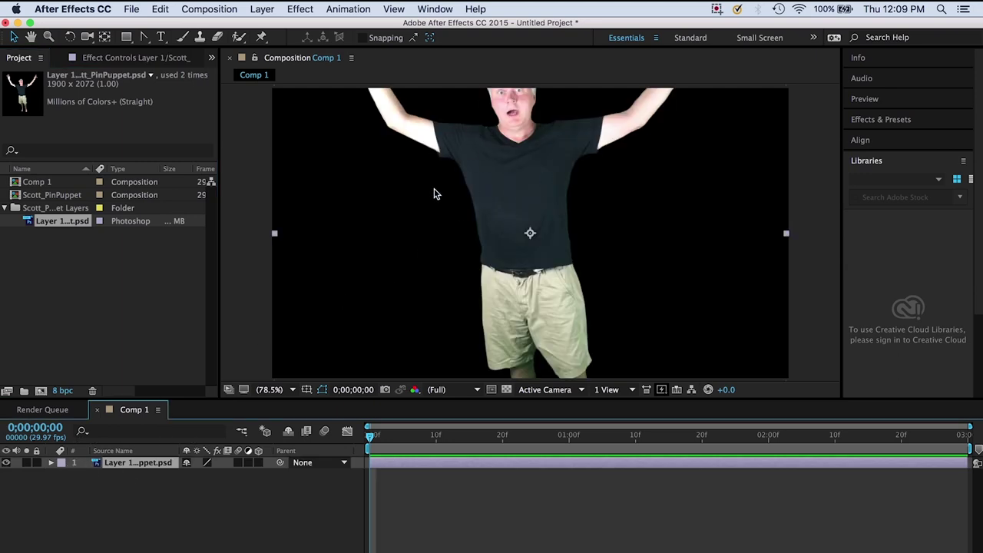
- Scale the man's layer to 53% and rotate it 5° so the whole figure fits the frame
left_click(49, 463)
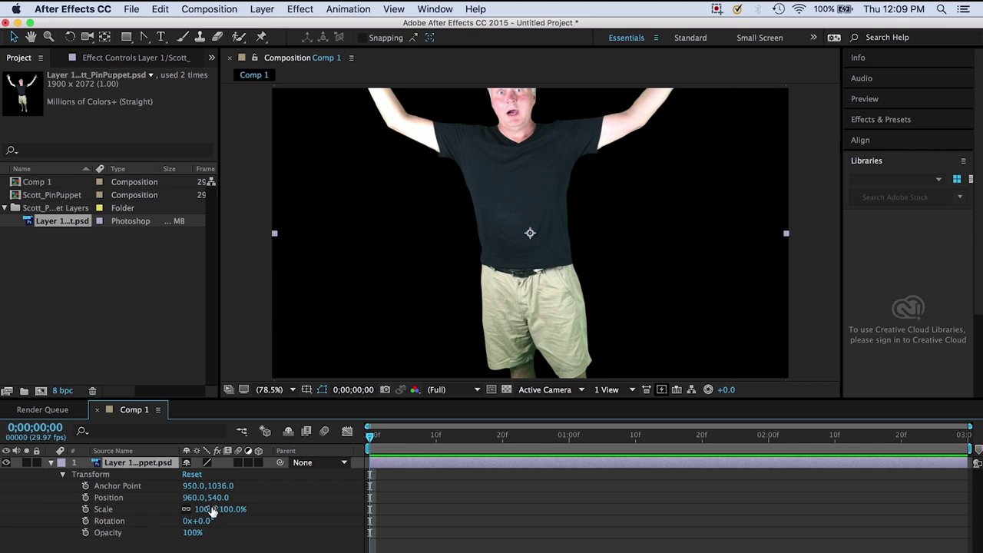
left_click_drag(205, 516, 178, 518)
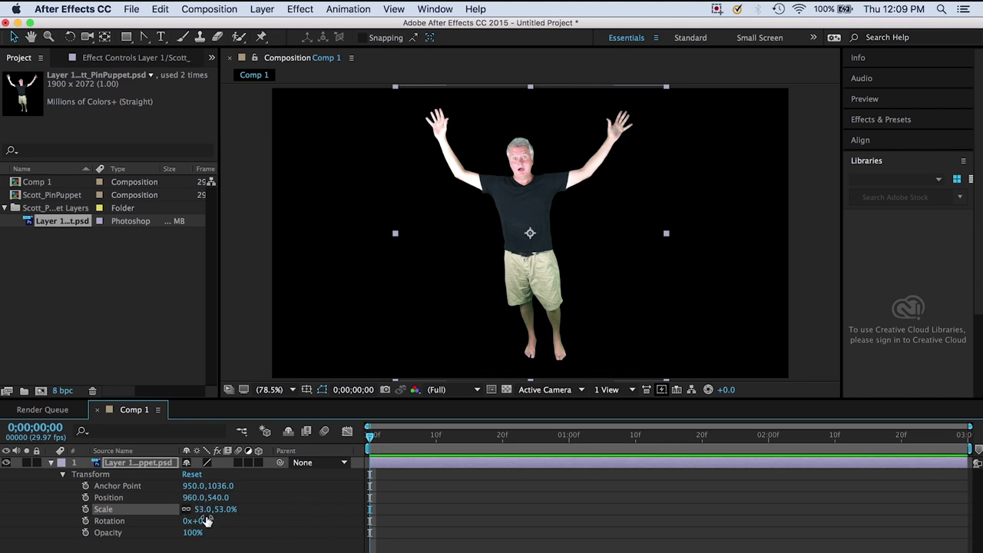
left_click_drag(205, 524, 210, 525)
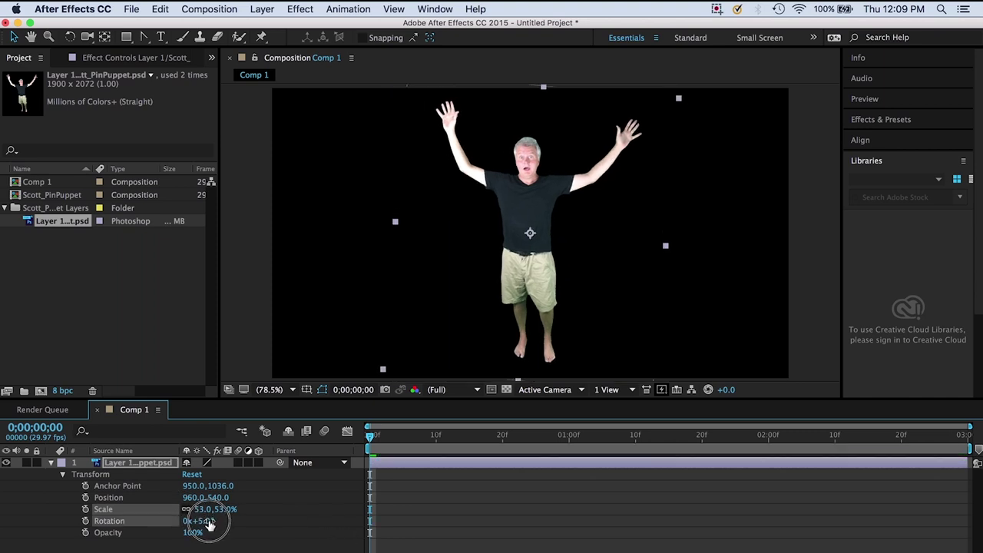
left_click_drag(210, 525, 209, 525)
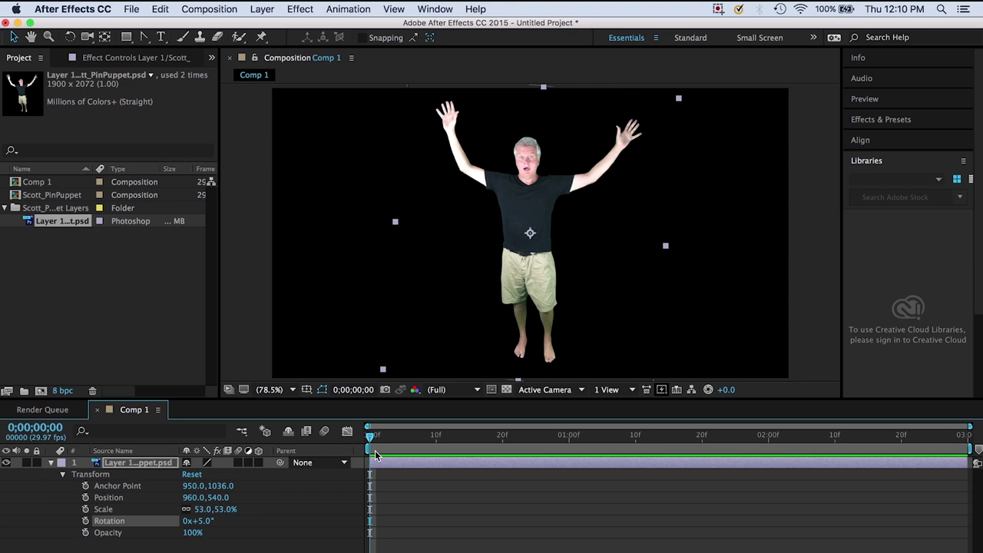
- Place Puppet pins on the man's hands, elbows and shoulders, repositioning the pin on the image-right elbow inside the arm
left_click(261, 39)
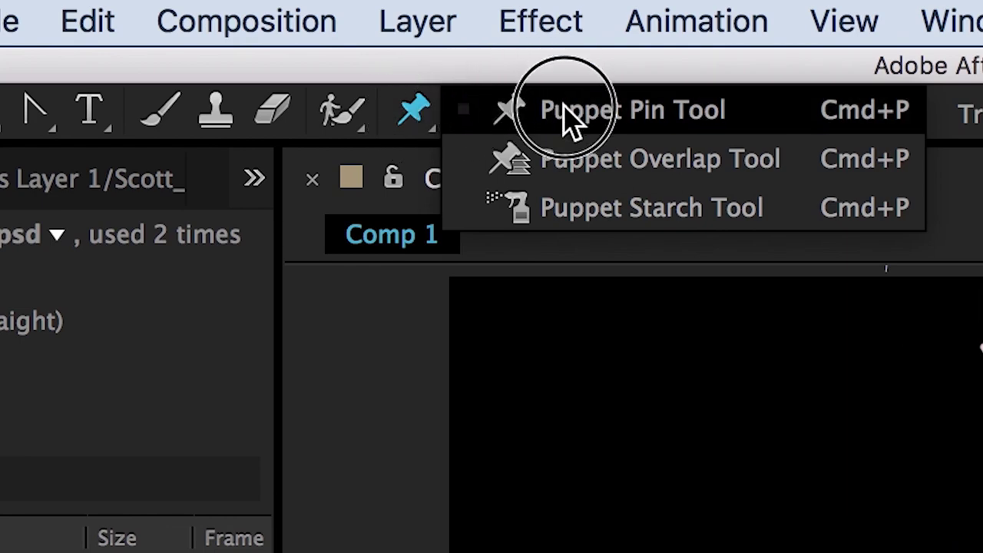
left_click(568, 127)
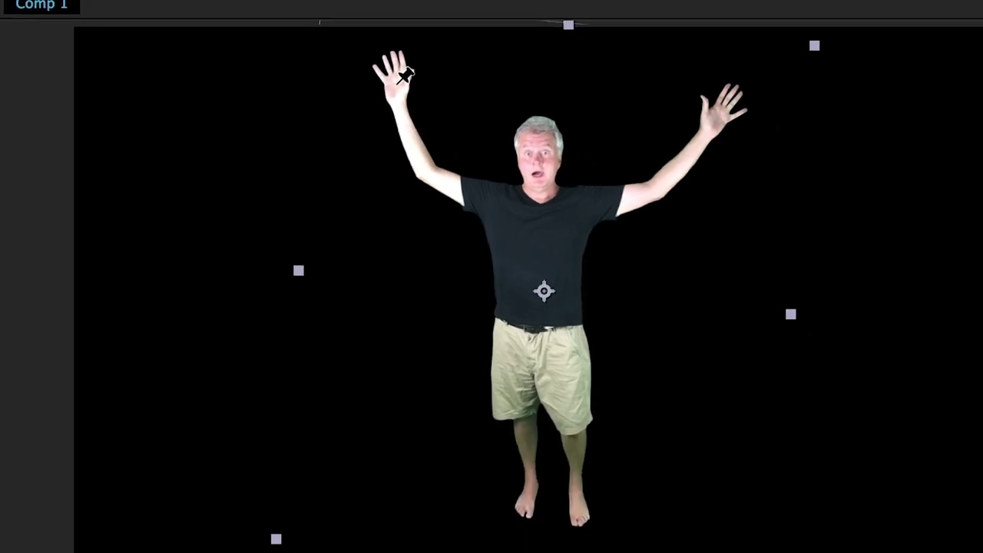
left_click(395, 84)
left_click(427, 174)
left_click(498, 206)
left_click(598, 205)
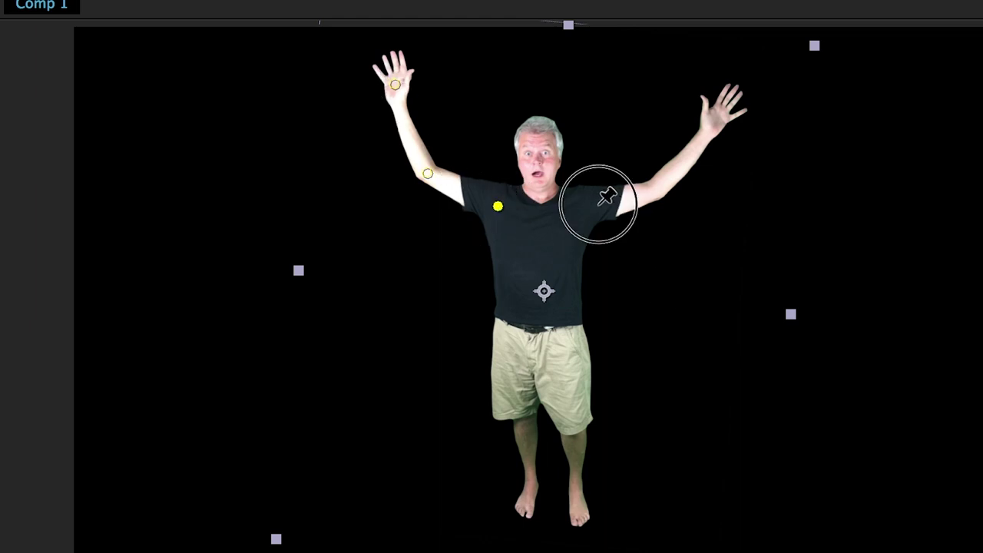
left_click(656, 199)
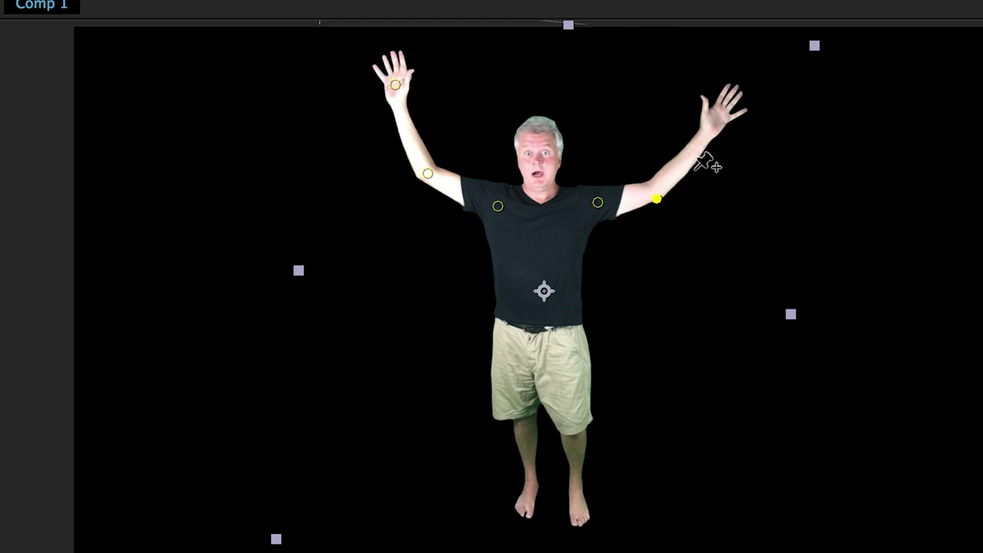
key("Delete")
left_click(649, 192)
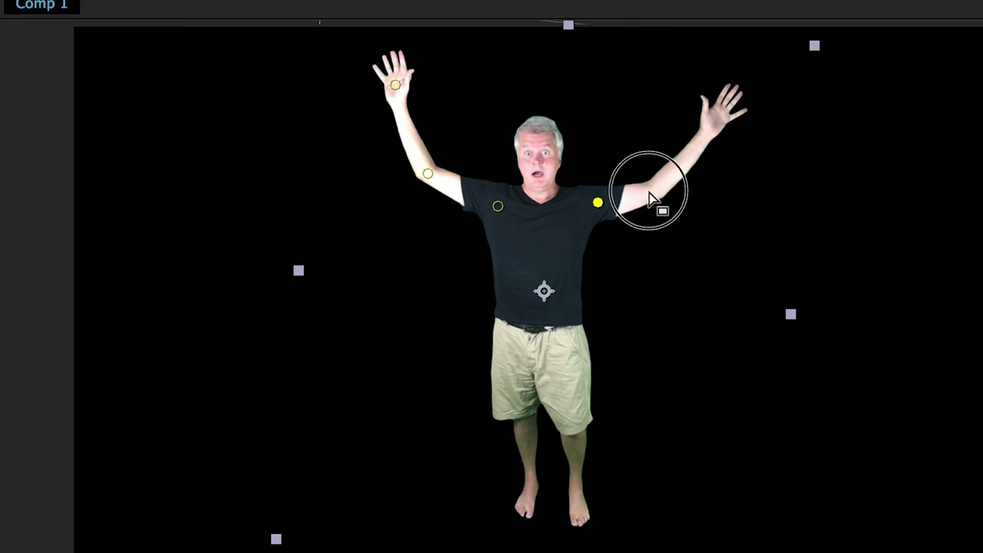
left_click(714, 124)
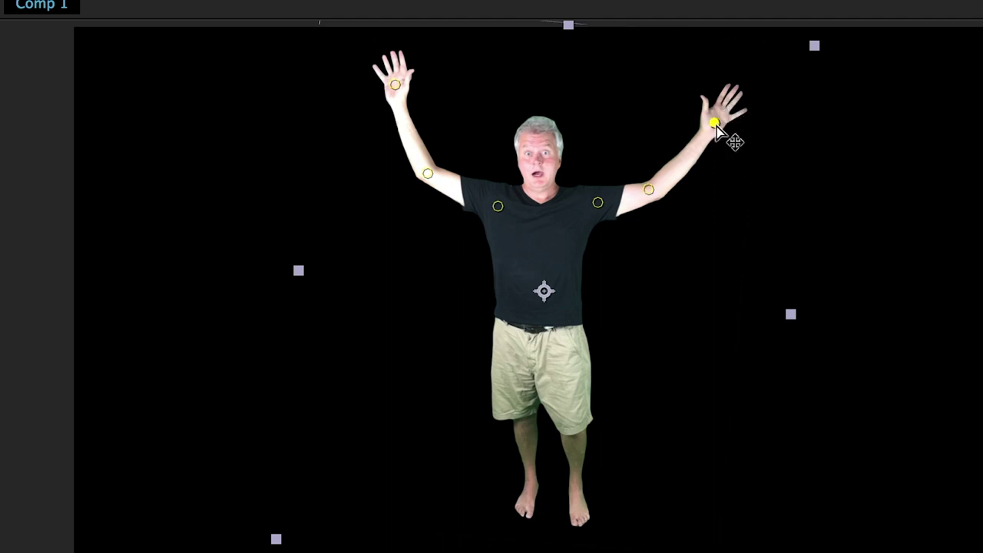
- Add Puppet pins at the neck, the top of the head, the pelvis and both feet
left_click(539, 197)
left_click(534, 128)
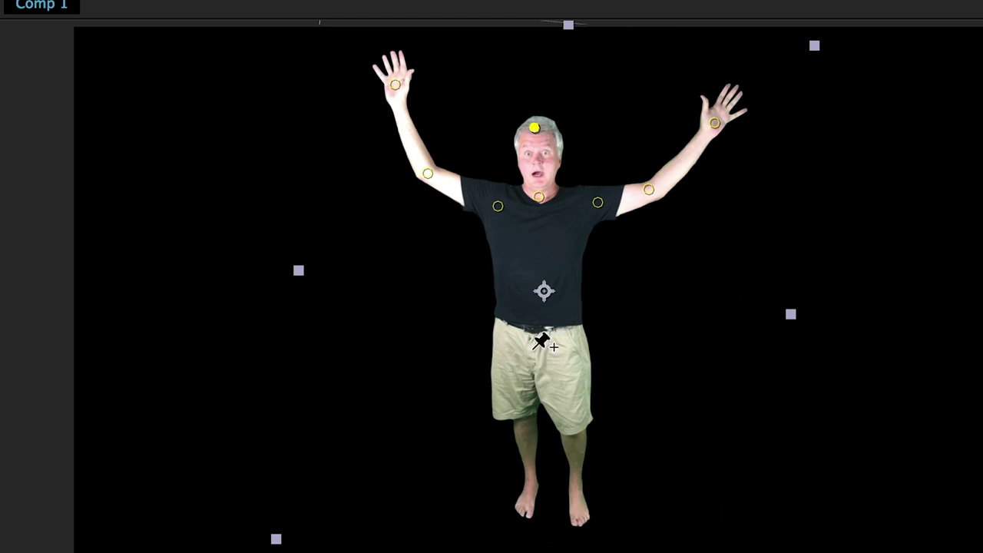
left_click(532, 348)
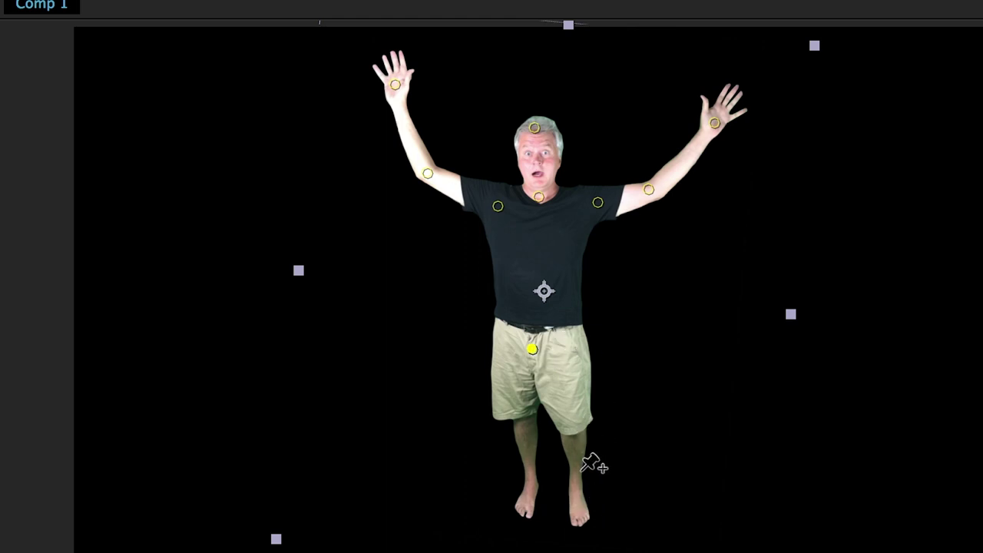
left_click(584, 513)
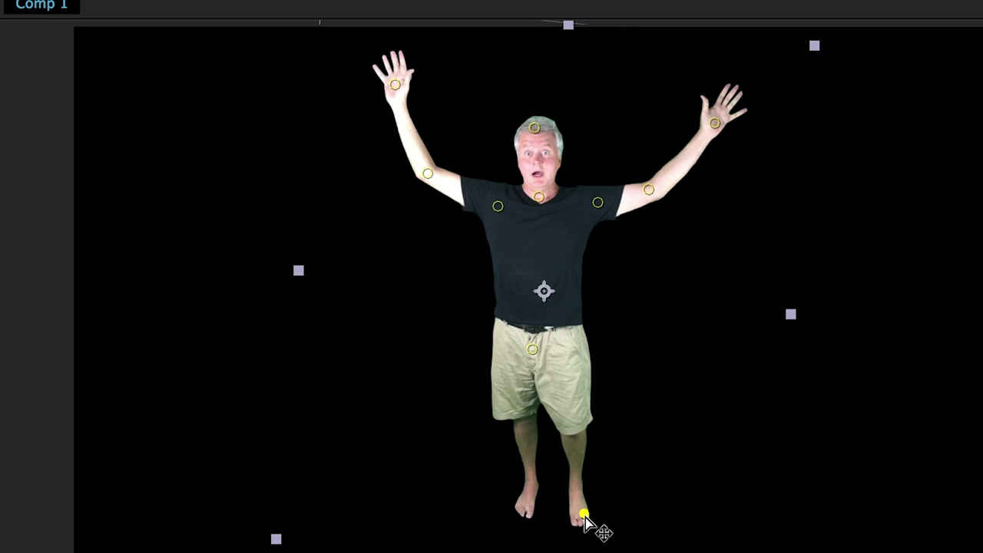
left_click(522, 505)
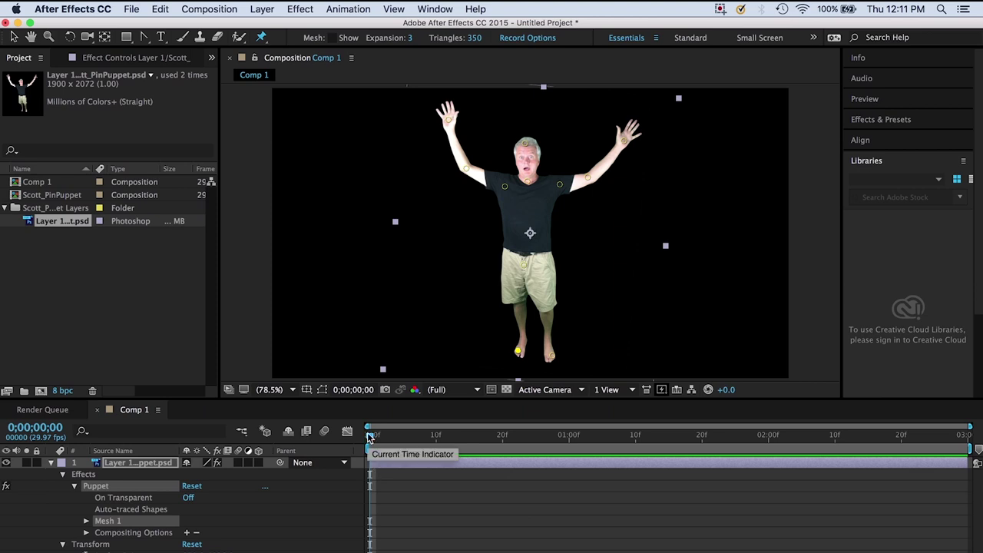
- At 0;00;00;10, keyframe the image-right arm lower by moving its hand and elbow pins downward
left_click_drag(370, 437, 438, 447)
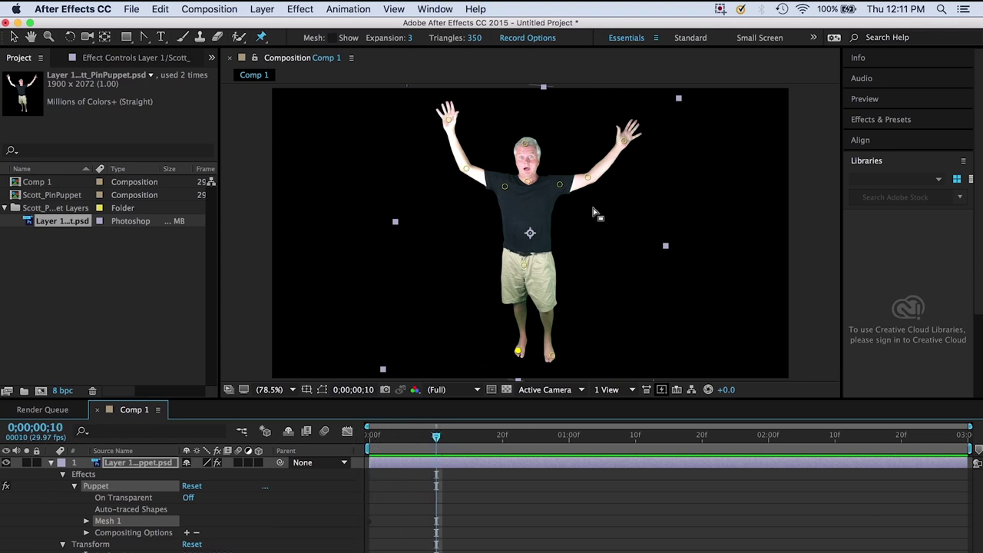
mouse_move(625, 145)
left_mouse_down()
mouse_move(637, 166)
mouse_move(632, 152)
left_mouse_up()
left_click(589, 176)
left_click_drag(589, 177, 589, 190)
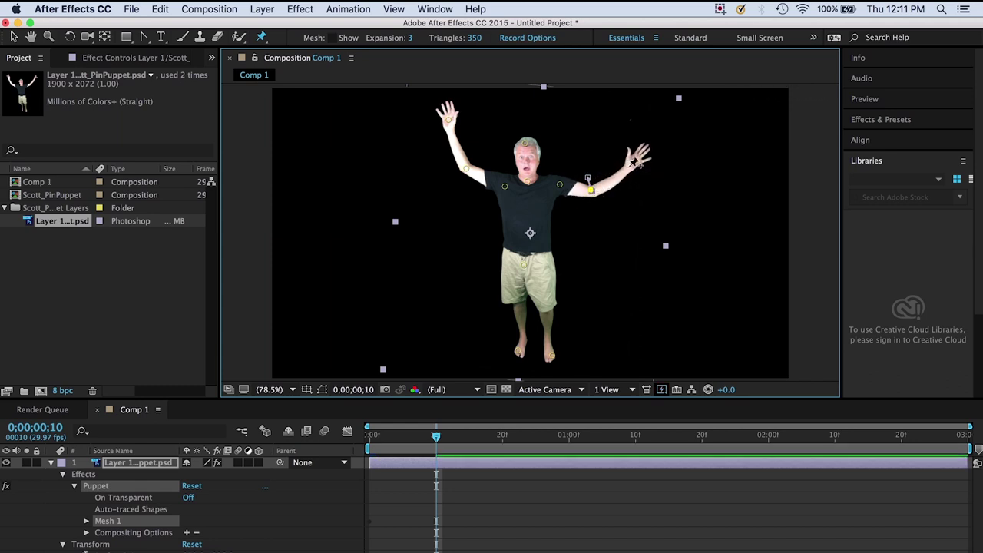
left_click_drag(635, 164, 628, 163)
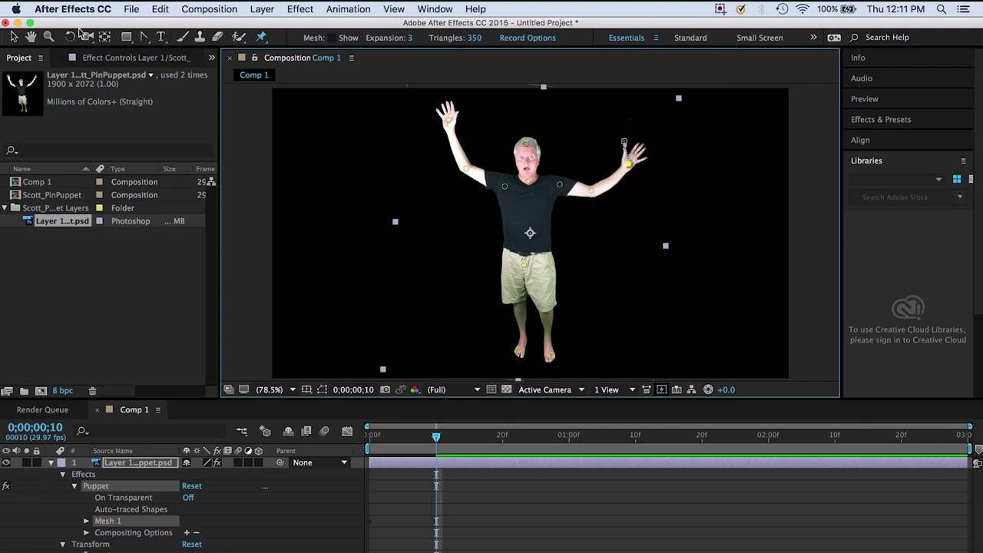
- At 0;00;00;10, keyframe the image-left arm inward with its hand, elbow and shoulder pins, and shift the pelvis pin slightly toward the image left
left_click(15, 37)
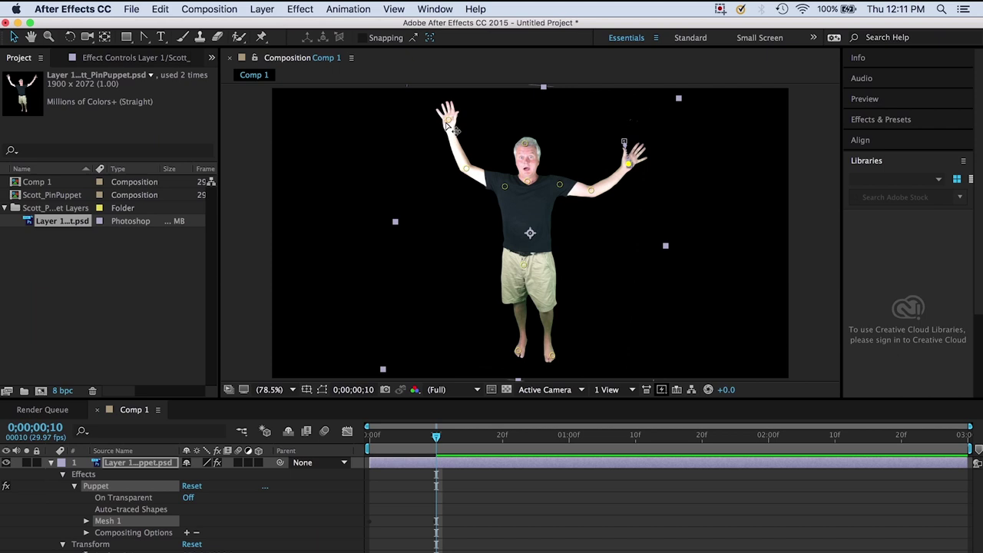
mouse_move(453, 119)
left_mouse_down()
mouse_move(472, 117)
mouse_move(466, 108)
left_mouse_up()
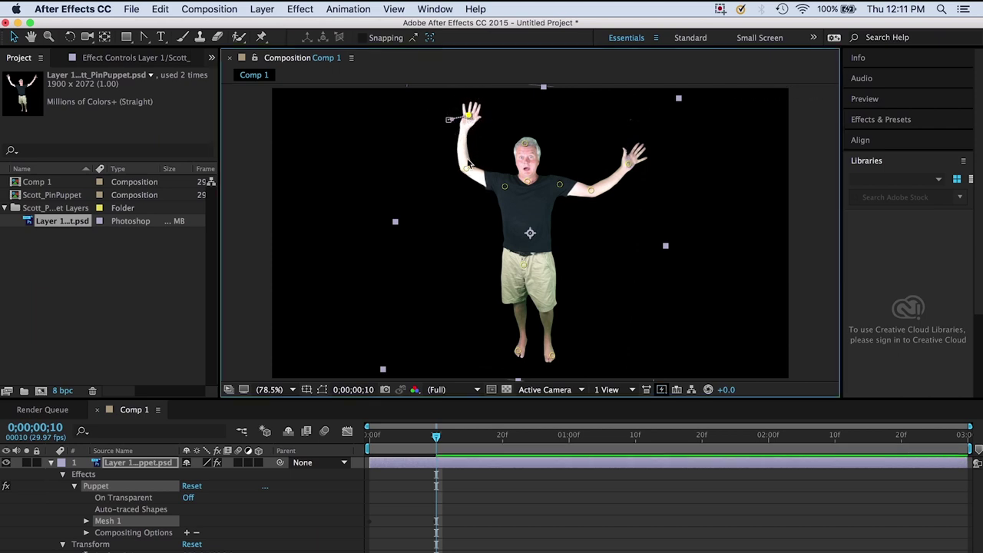
mouse_move(465, 173)
left_mouse_down()
mouse_move(479, 166)
mouse_move(510, 184)
mouse_move(503, 201)
mouse_move(502, 191)
left_mouse_up()
left_click_drag(524, 265, 514, 267)
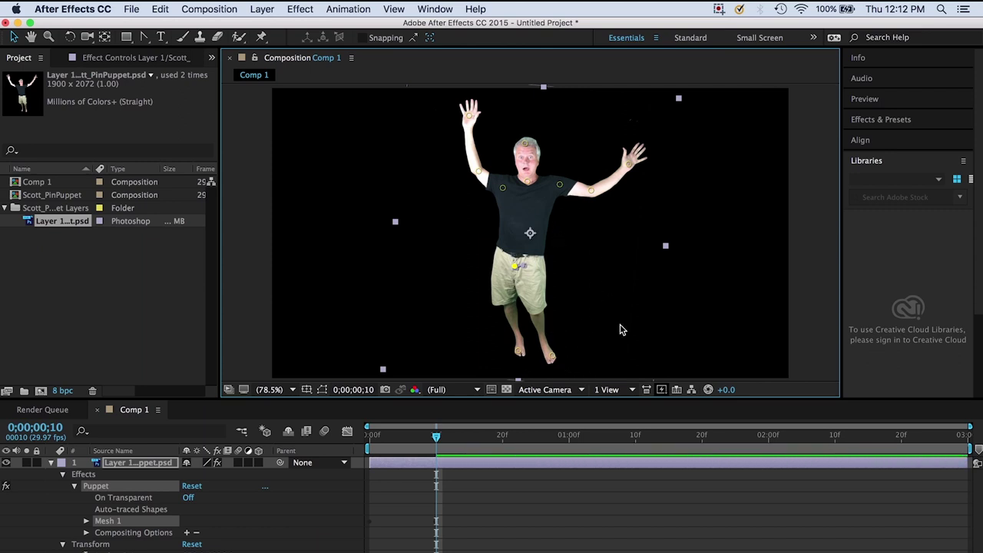
- At 0;00;00;20, keyframe the pelvis toward the image right, both hands toward the image left, and the image-right elbow slightly outward
left_click_drag(443, 435, 502, 435)
left_click_drag(521, 268, 534, 264)
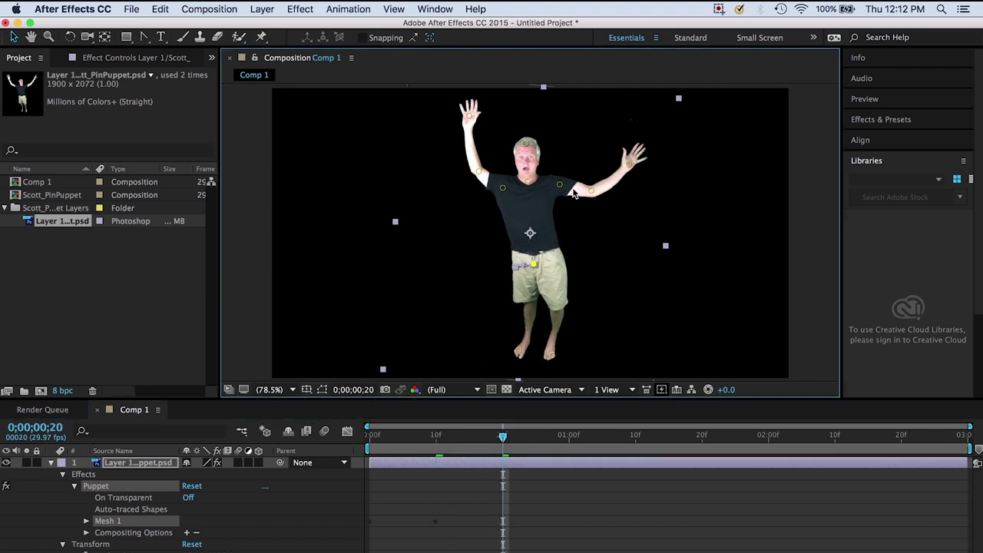
left_click_drag(632, 167, 614, 155)
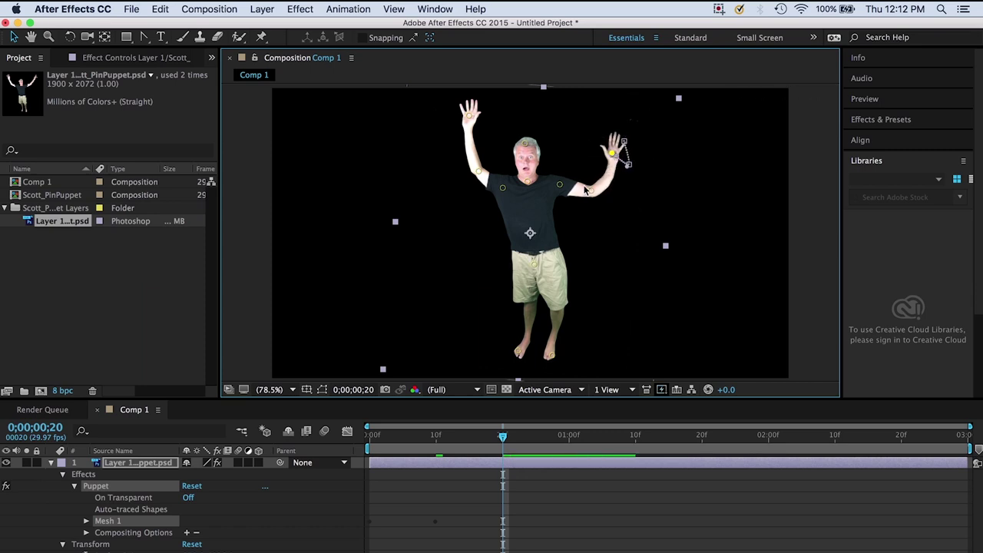
left_click_drag(589, 194, 594, 192)
left_click_drag(613, 158, 624, 160)
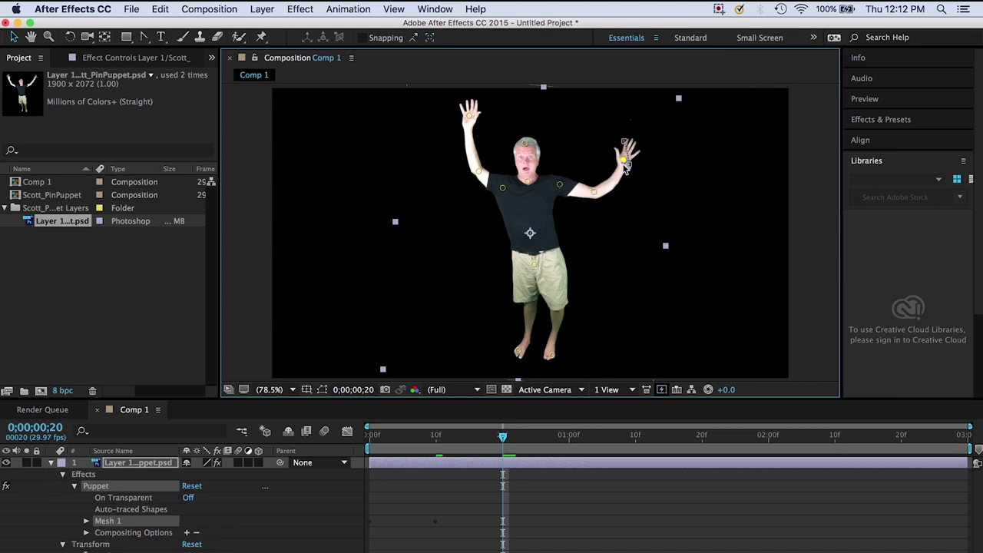
mouse_move(472, 119)
left_mouse_down()
mouse_move(463, 115)
mouse_move(451, 131)
left_mouse_up()
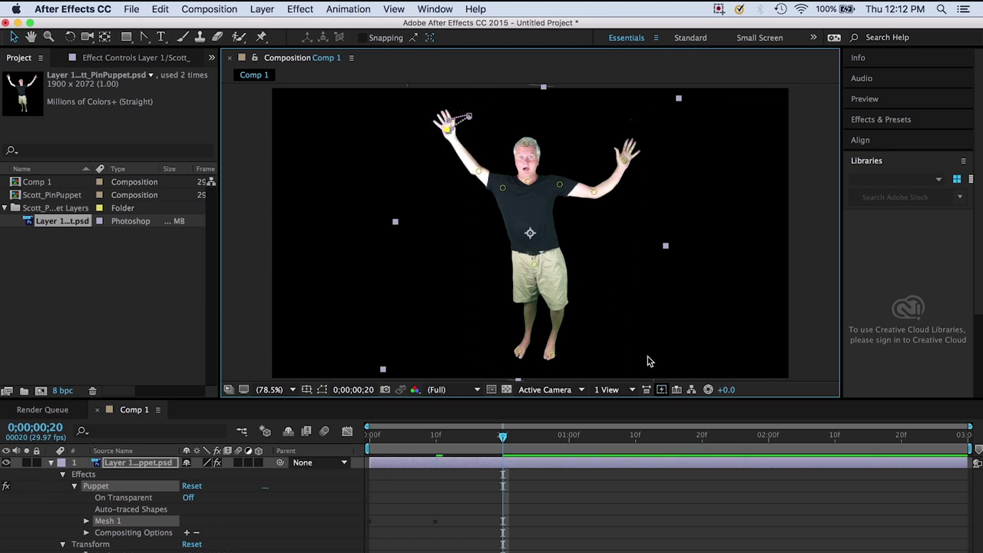
- At 0;00;00;28, keyframe the pelvis toward the image left, adjust the shoulder and image-right elbow pins, and lower both hands outward
left_click_drag(503, 437, 555, 423)
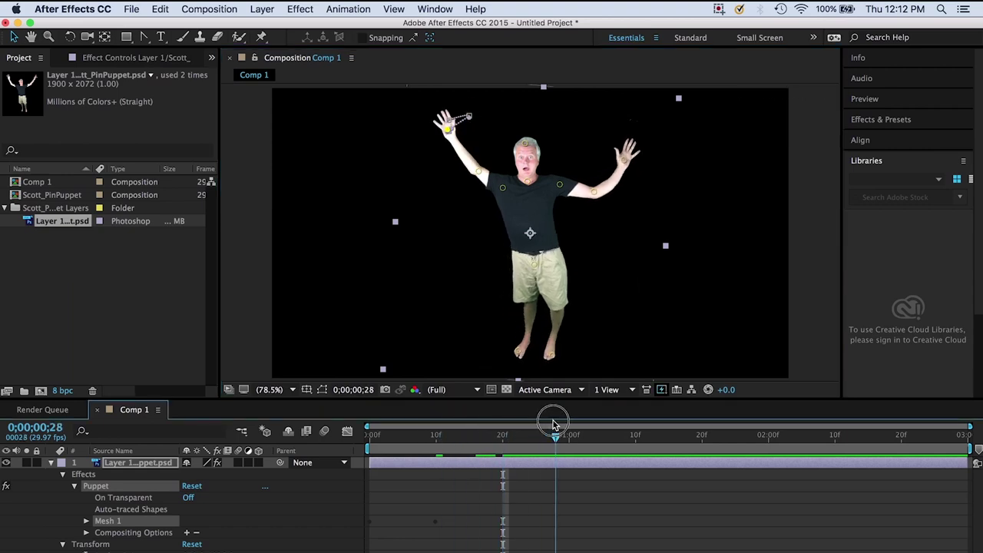
left_click_drag(535, 269, 511, 265)
left_click_drag(503, 189, 593, 196)
left_click_drag(625, 167, 642, 188)
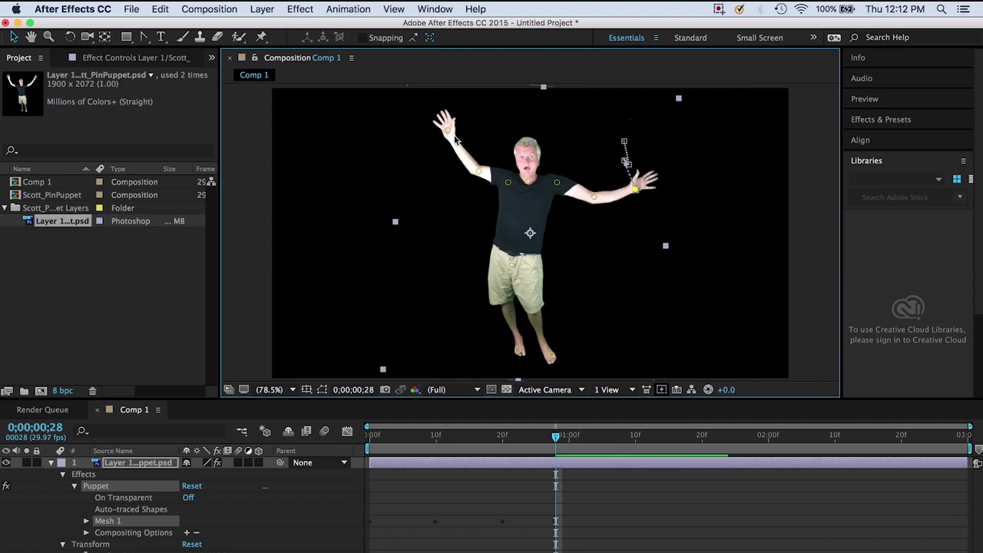
left_click_drag(439, 133, 424, 148)
- At 0;00;01;09, keyframe the pelvis toward the image right and slightly reposition the image-right shoulder and head pins
left_click_drag(605, 442, 628, 439)
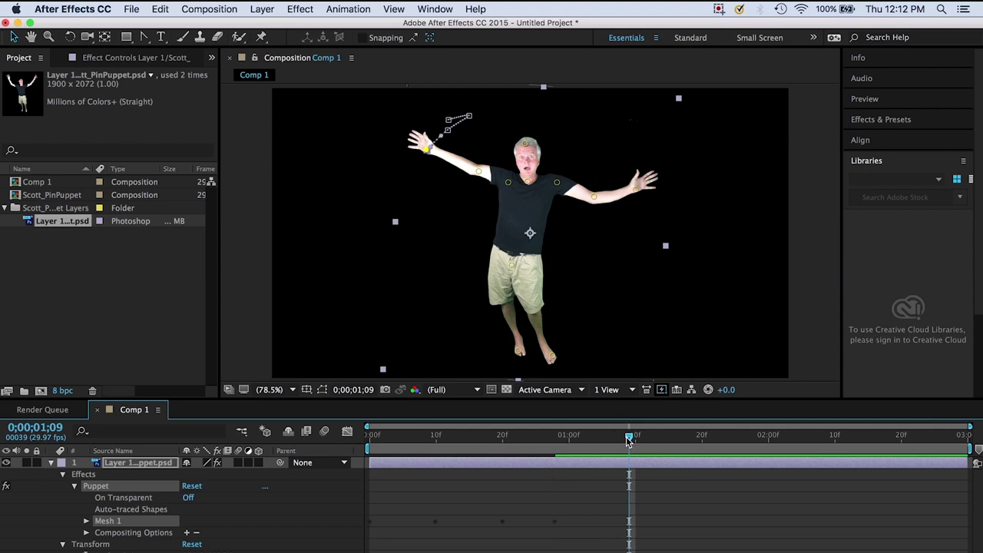
left_click_drag(510, 264, 528, 261)
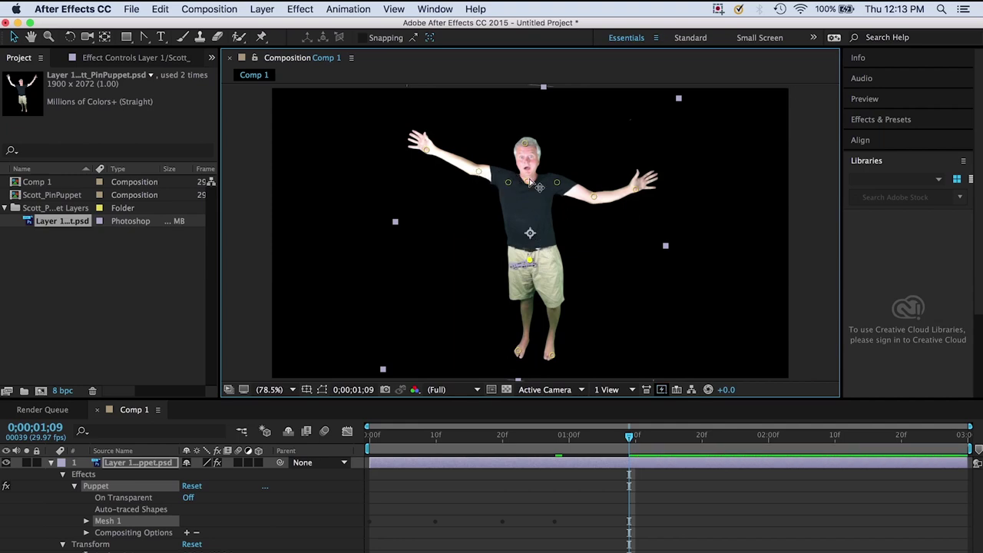
left_click_drag(557, 177, 558, 178)
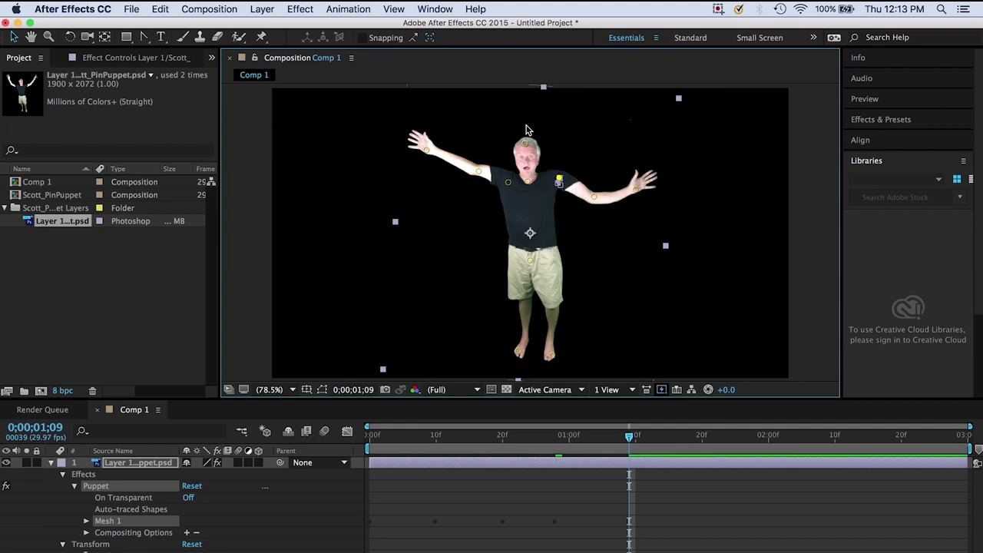
left_click_drag(527, 143, 530, 146)
- Keyframe further poses up to 0;00;02;02 by moving the hand, elbow, shoulder and head pins
left_click_drag(434, 157, 434, 124)
left_click_drag(479, 169, 474, 181)
left_click_drag(538, 178, 629, 161)
mouse_move(535, 150)
left_mouse_down()
mouse_move(514, 262)
mouse_move(531, 257)
mouse_move(530, 152)
left_mouse_up()
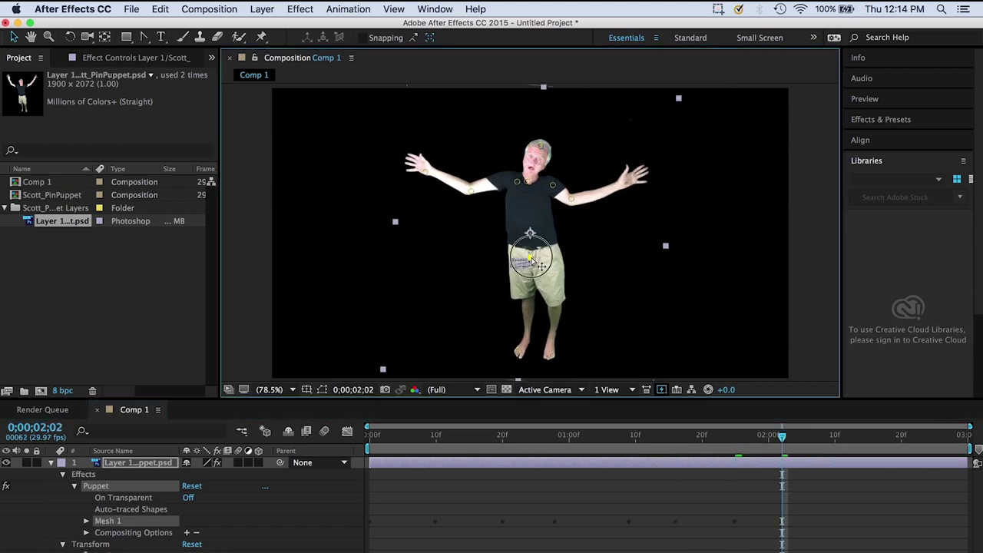
- Keyframe more poses from 0;00;02;08 onward by repositioning the image-right arm, head, image-left hand and shoulder pins
left_click_drag(567, 216, 619, 162)
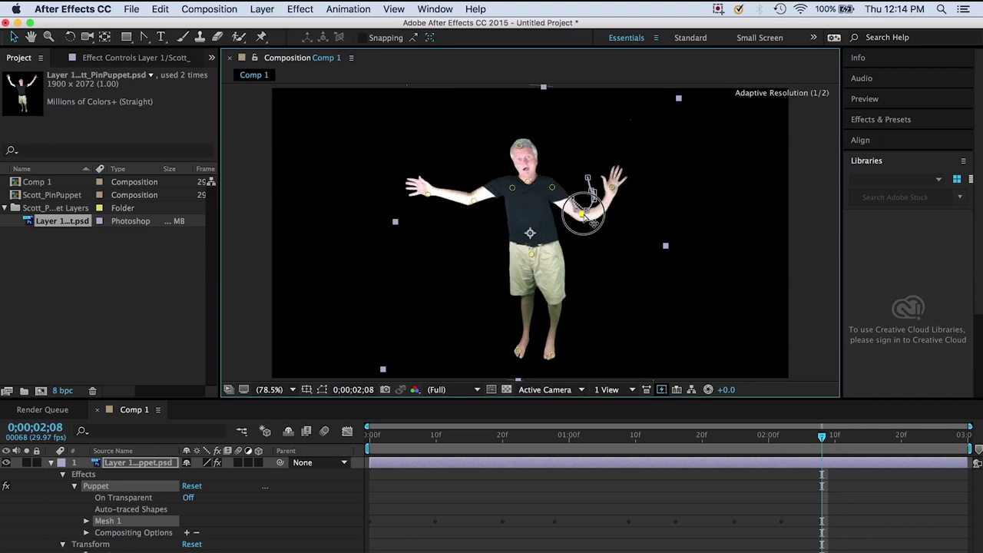
left_click_drag(523, 145, 572, 161)
mouse_move(428, 194)
left_mouse_down()
mouse_move(450, 120)
mouse_move(426, 168)
left_mouse_up()
mouse_move(552, 187)
left_mouse_down()
mouse_move(582, 164)
mouse_move(576, 200)
mouse_move(533, 154)
mouse_move(506, 193)
left_mouse_up()
- Return to 0;00;00;00 and preview the puppet animation
left_click(954, 436)
mouse_move(954, 436)
left_mouse_down()
mouse_move(778, 424)
mouse_move(337, 432)
left_mouse_up()
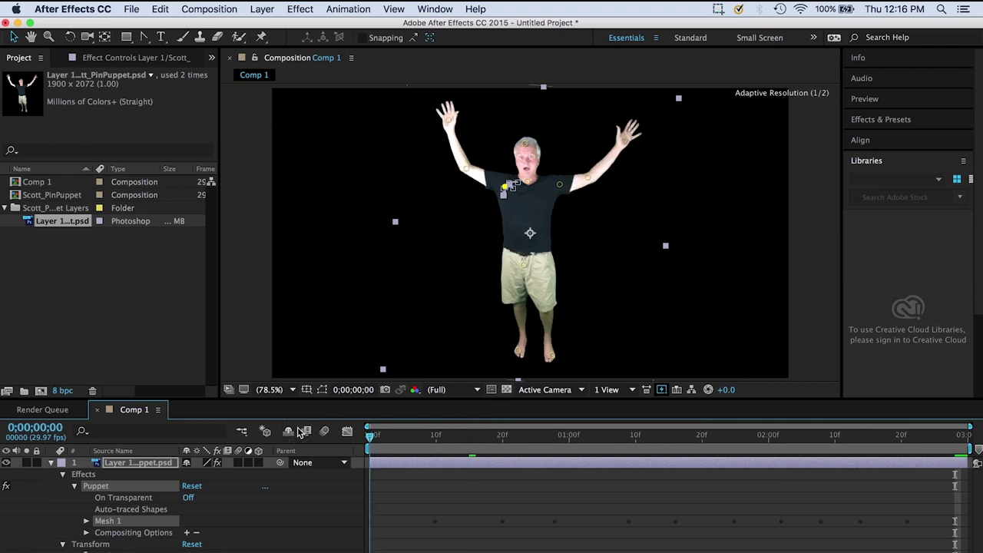
key("space")
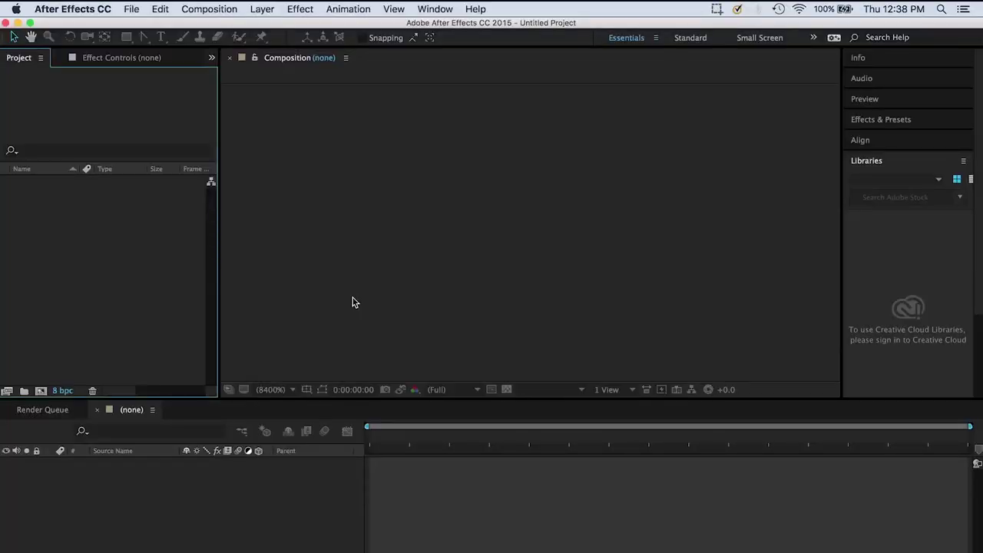
- Start a new project and create Comp 1 using the HDTV 1080 29.97 preset with a duration of 0;00;03;00
left_click(132, 9)
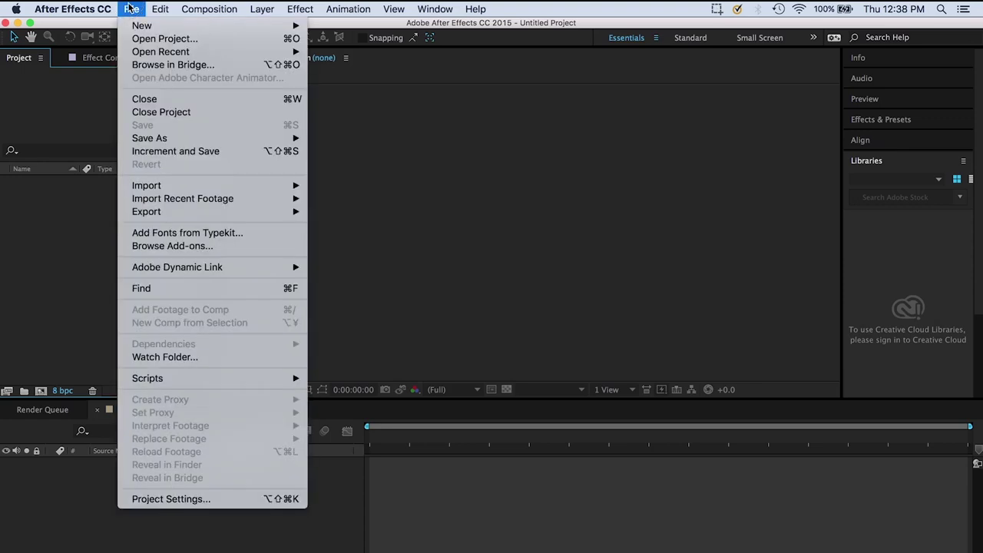
mouse_move(138, 23)
left_click(325, 30)
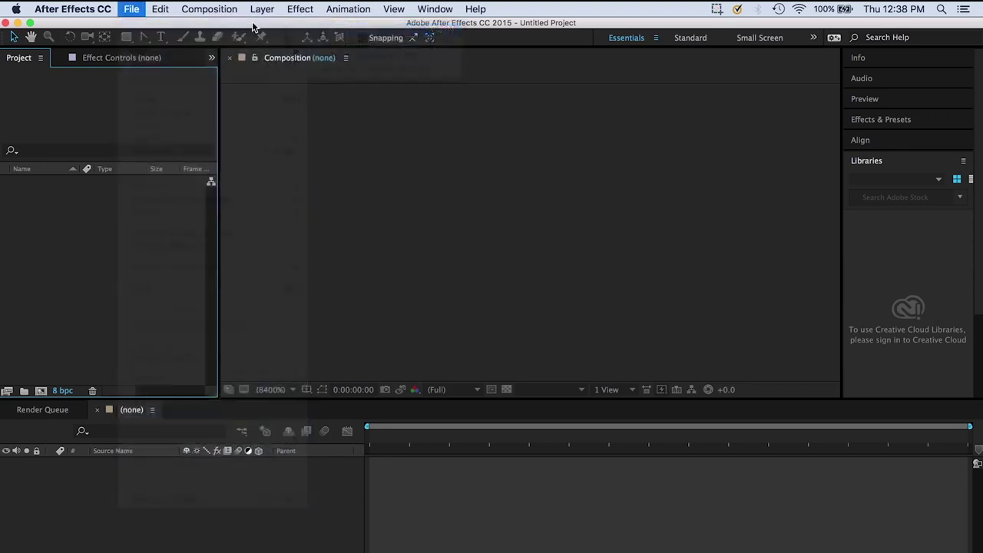
left_click(209, 9)
left_click(218, 24)
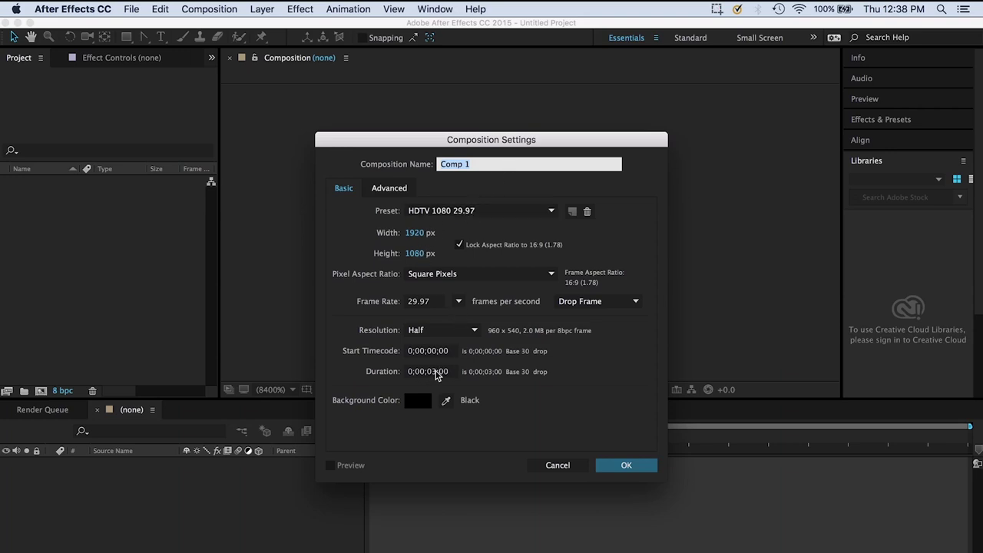
left_click(628, 465)
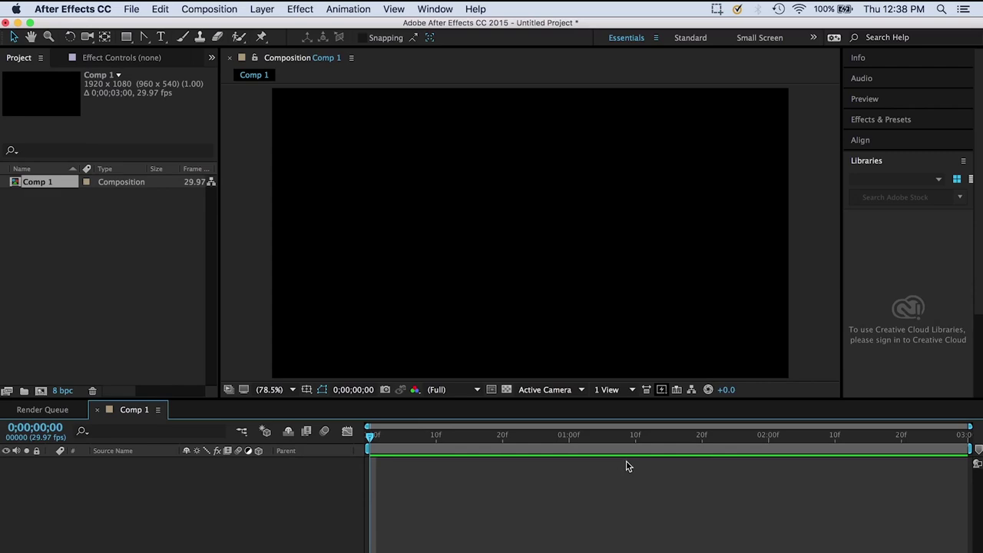
- Import Scott_PinPuppet.psd from the online anim exercise files folder as a Composition
left_click(123, 10)
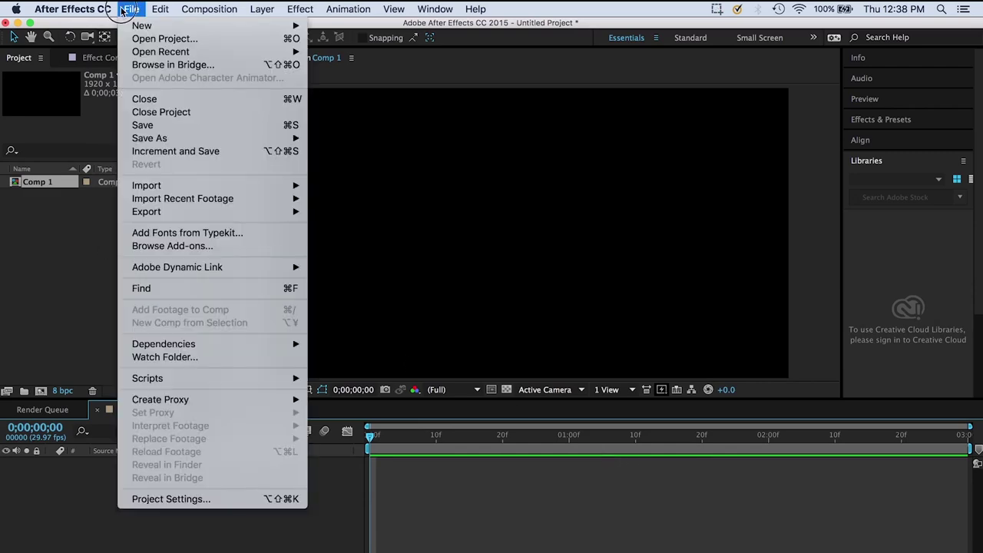
mouse_move(189, 186)
left_click(346, 188)
left_click(479, 208)
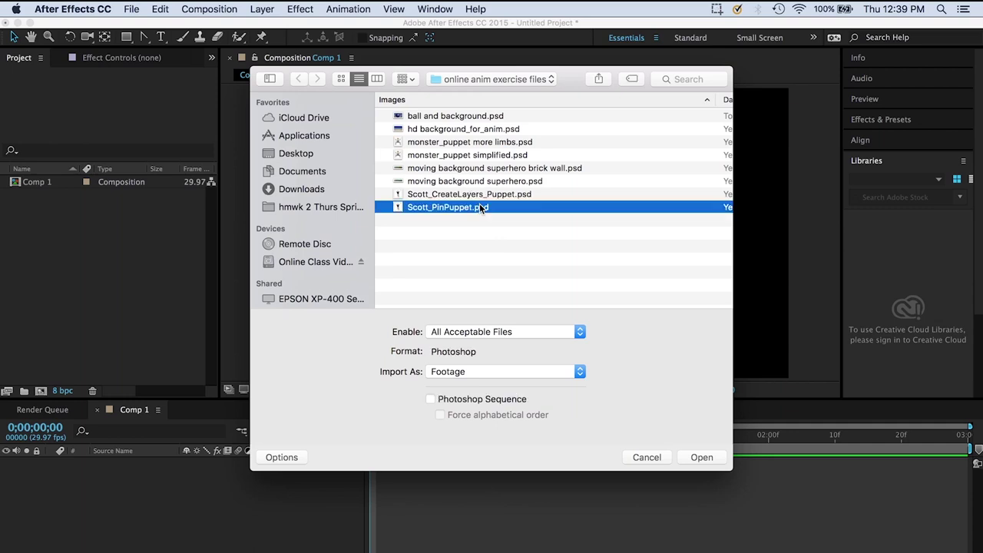
left_click(471, 371)
left_click(461, 384)
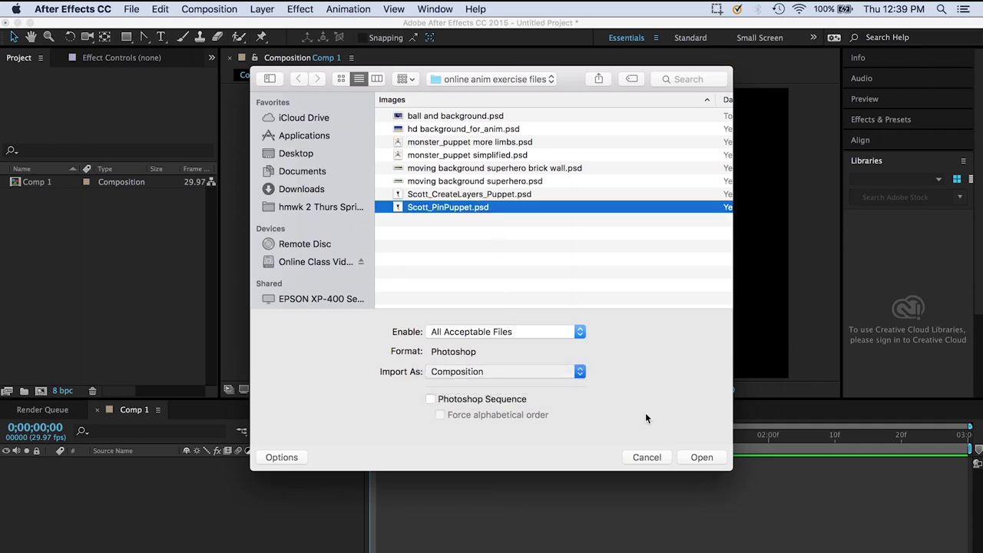
left_click(701, 457)
left_click(577, 398)
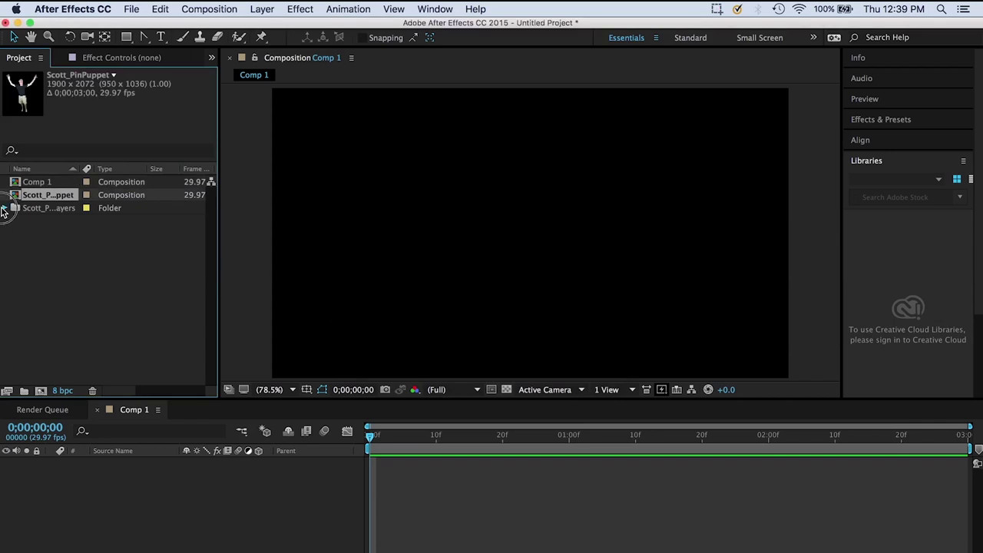
- Add the imported Layer 1 footage to Comp 1, then scale it to 52% and rotate it 5° to fit the frame
left_click(5, 208)
left_click_drag(51, 222, 101, 462)
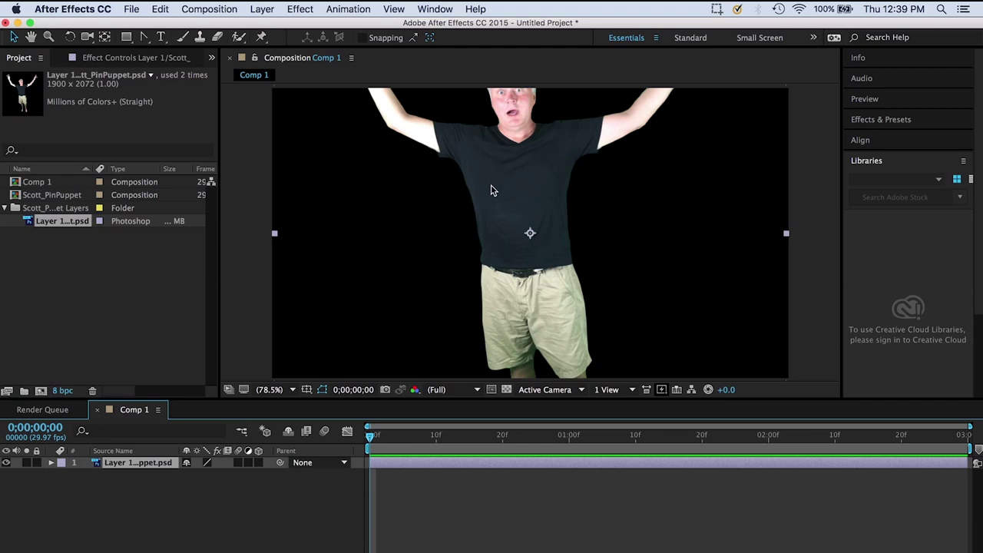
left_click(50, 463)
left_click(63, 474)
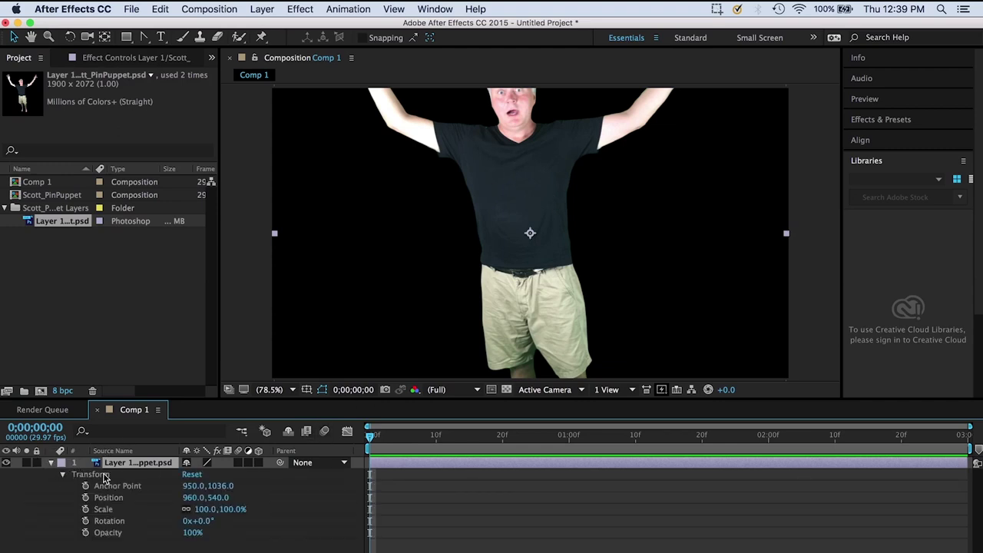
mouse_move(205, 513)
left_mouse_down()
mouse_move(176, 518)
mouse_move(205, 524)
left_mouse_up()
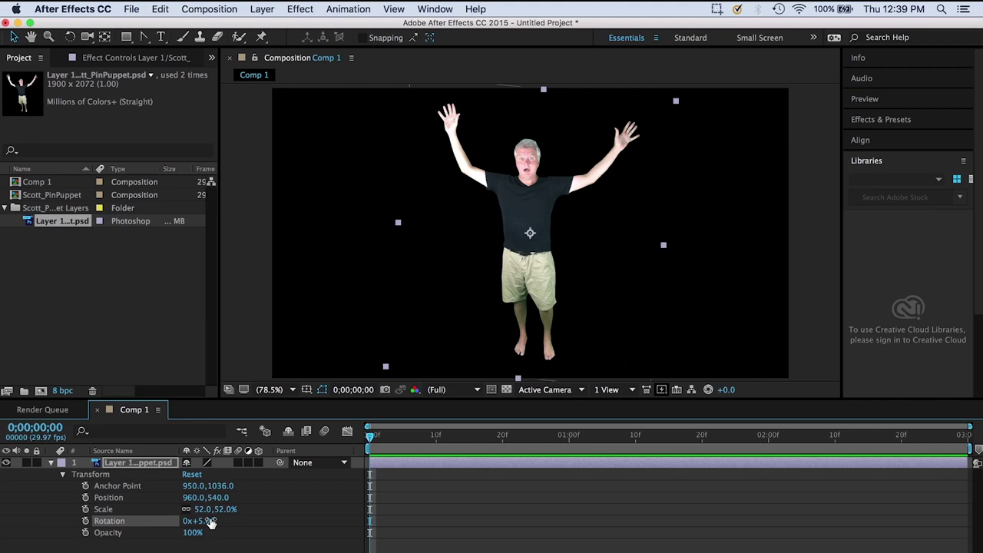
- Place Puppet Starch pins on the man's shoulders, feet and hands, with Amount 15% and Extent 15
left_click(261, 37)
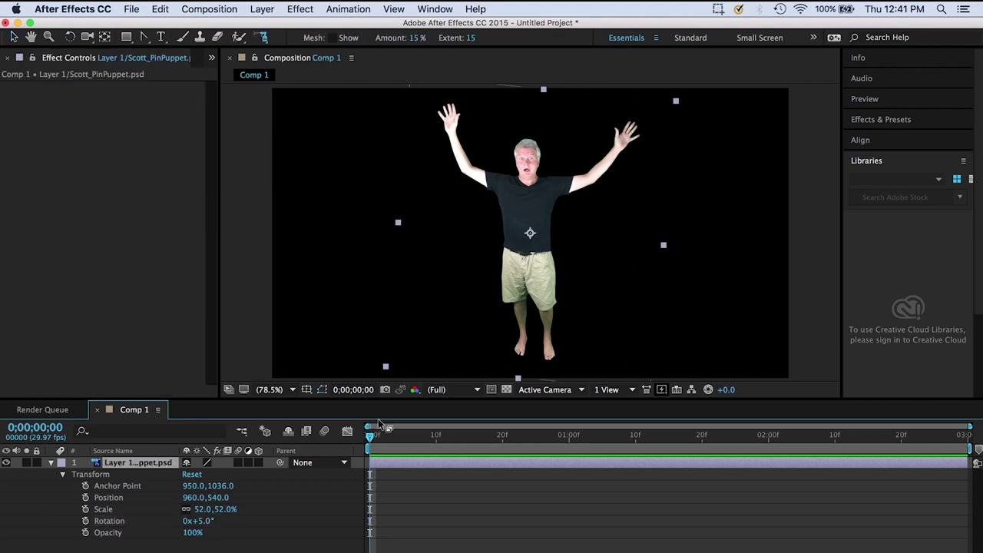
left_click_drag(492, 55, 603, 146)
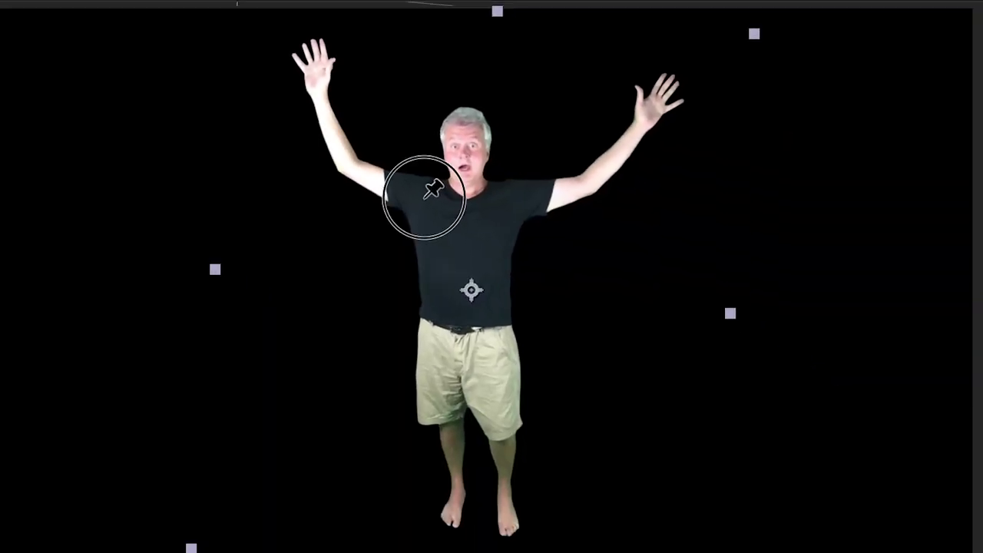
left_click(423, 196)
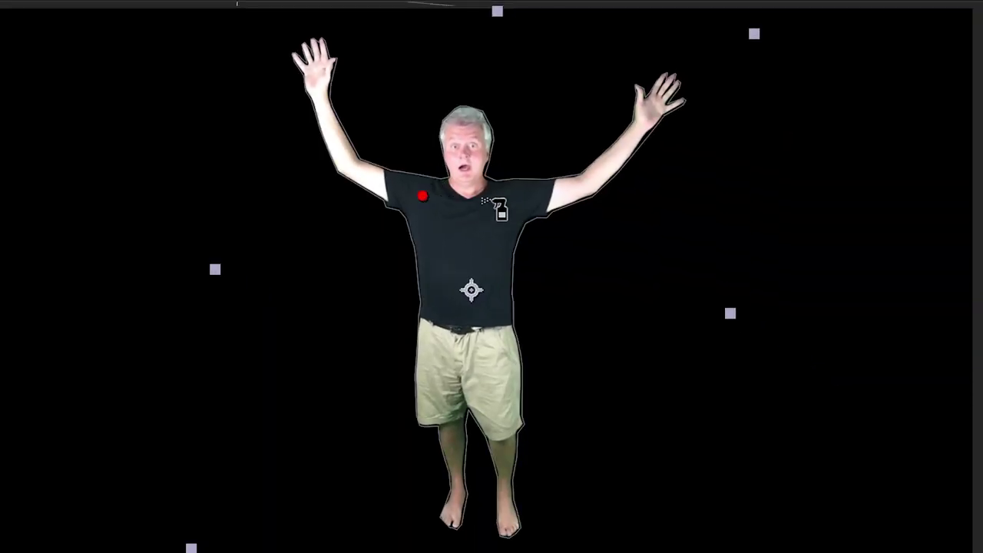
left_click(522, 191)
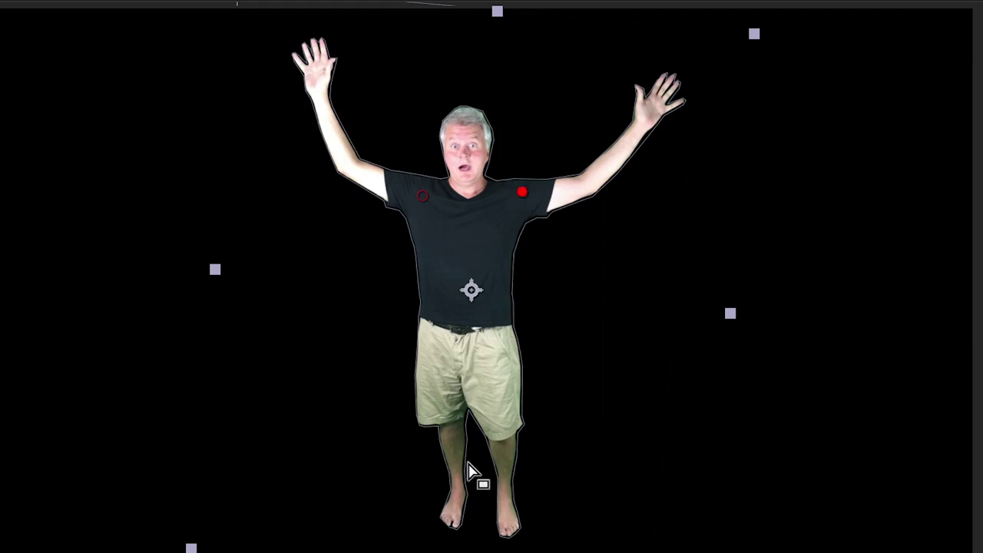
left_click(447, 511)
left_click(507, 519)
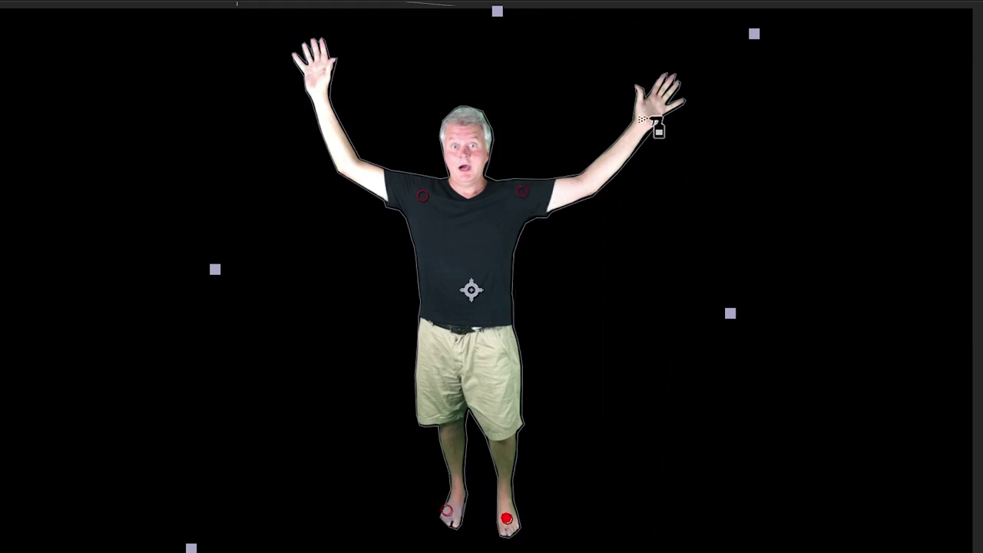
left_click(648, 100)
left_click(306, 66)
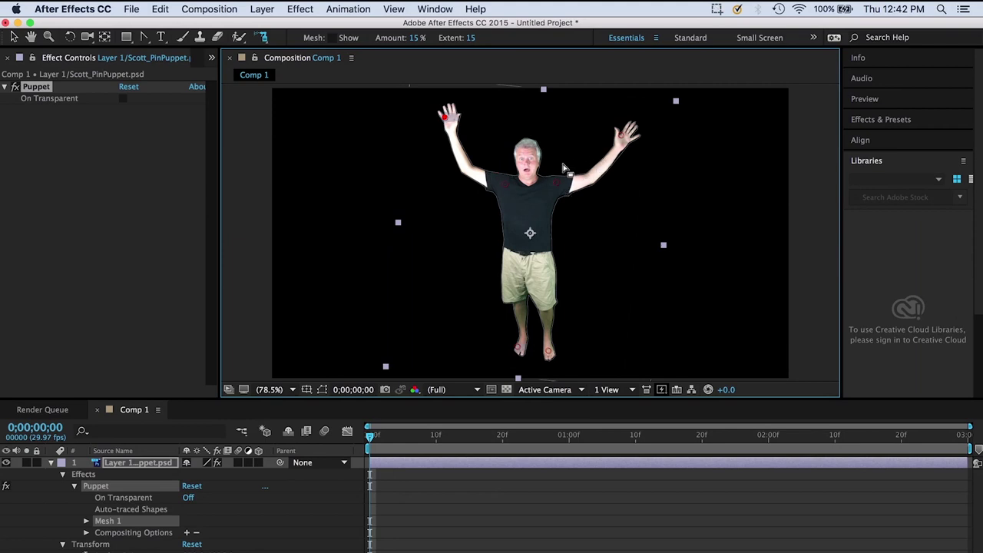
- Switch to the Puppet Pin tool, place deform pins on the man's shoulders and waist, and pull the waist pin slightly sideways
left_click(265, 37)
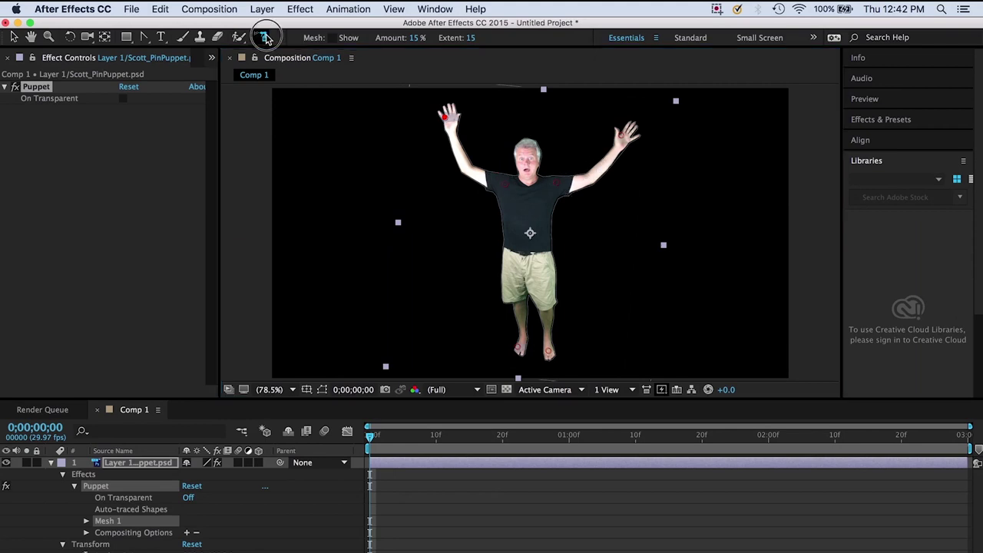
left_click(322, 36)
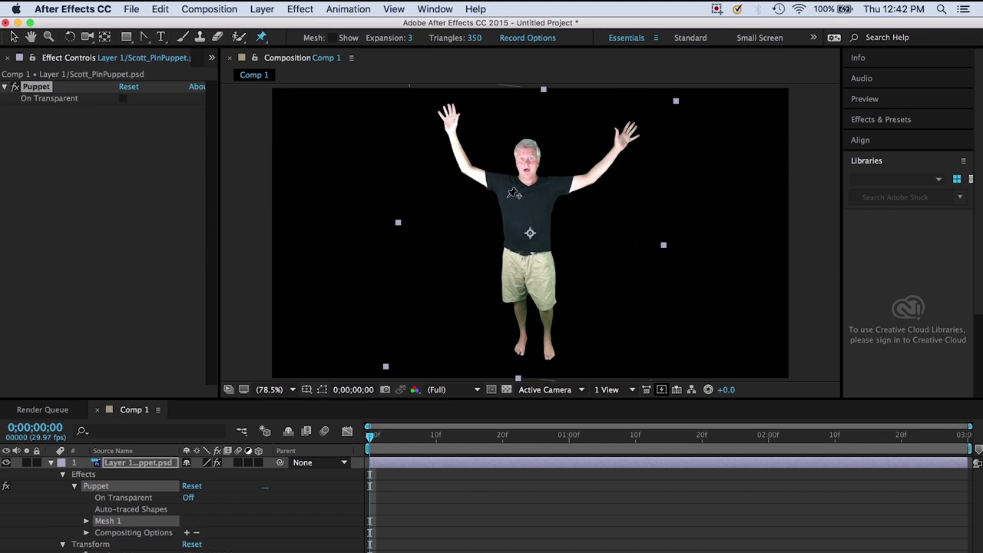
left_click(507, 191)
left_click(552, 187)
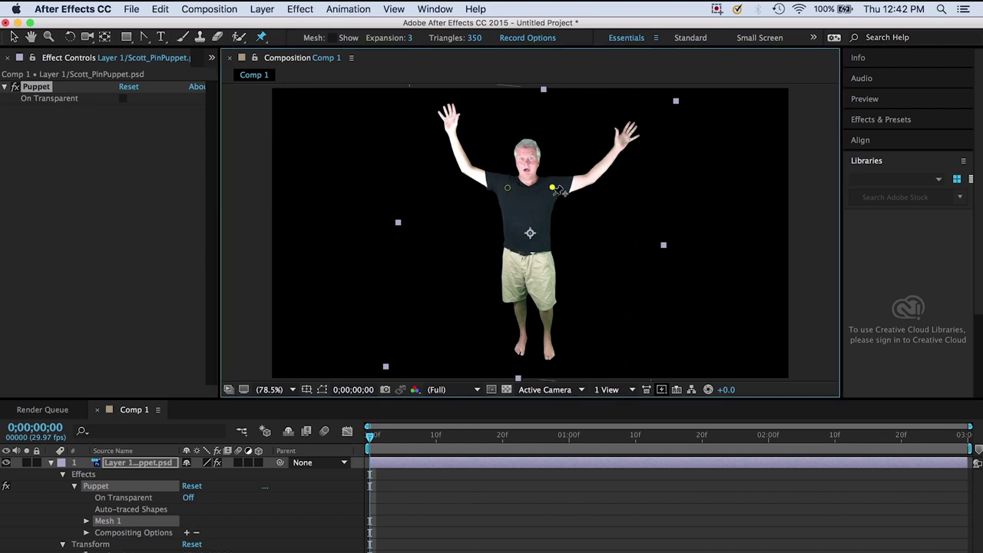
left_click(524, 273)
left_click(526, 248)
mouse_move(527, 250)
left_mouse_down()
mouse_move(529, 258)
mouse_move(520, 246)
mouse_move(536, 248)
left_mouse_up()
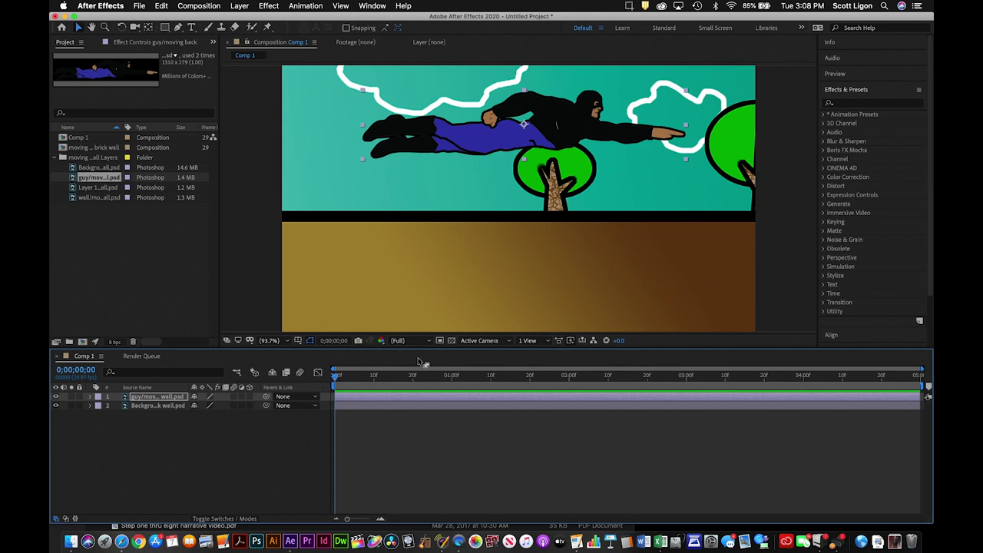
- Add the flying superhero Comp 1 to the render queue and set its QuickTime output codec to Apple ProRes 422
left_click(189, 6)
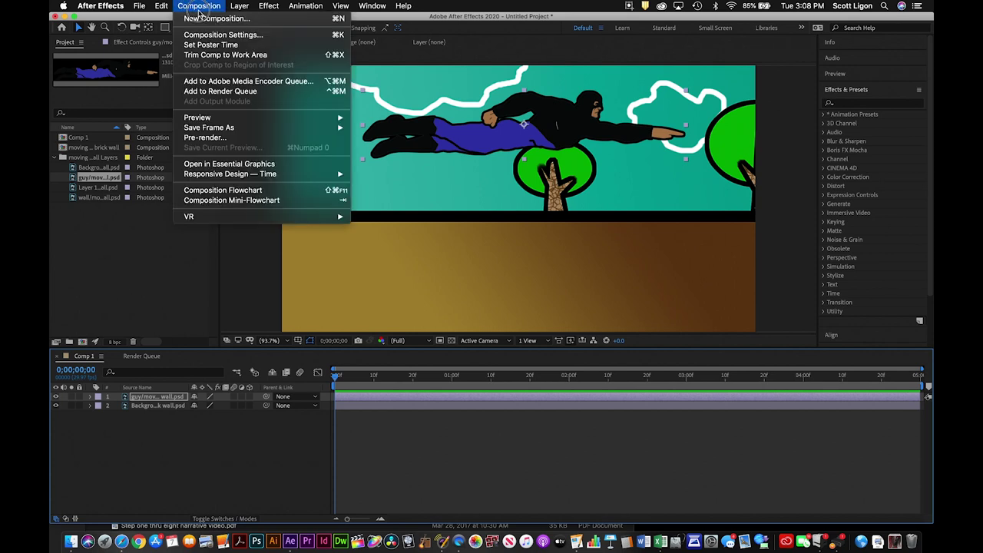
left_click(216, 91)
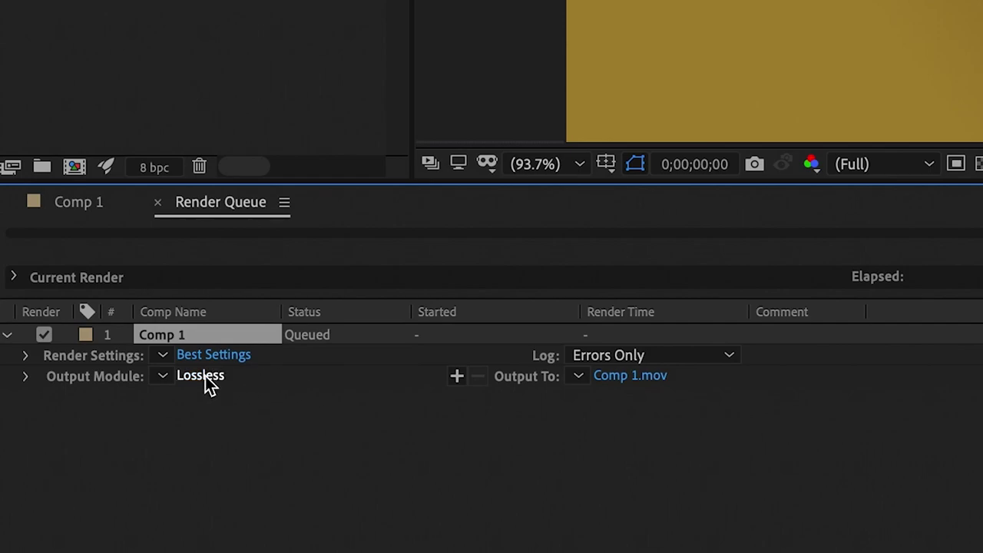
left_click(205, 375)
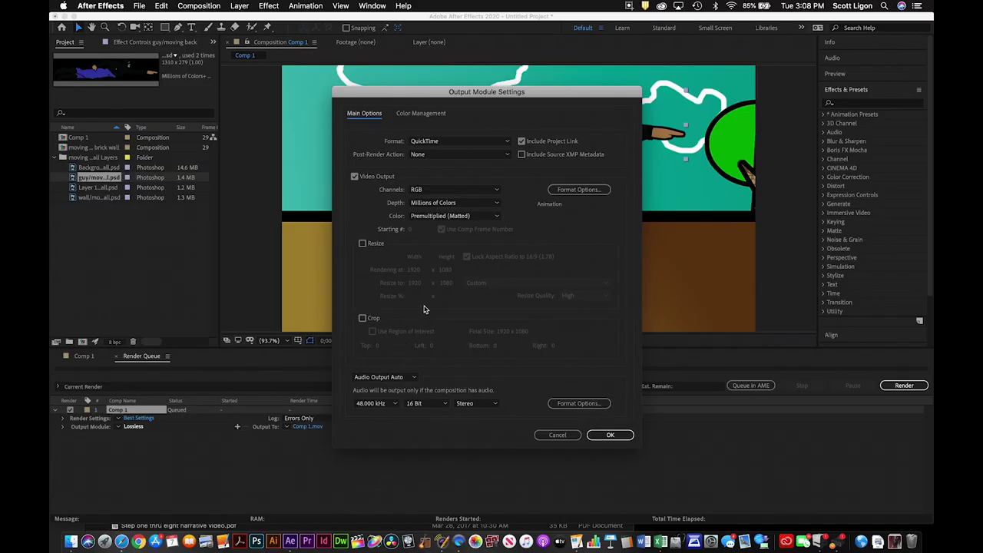
left_click(570, 195)
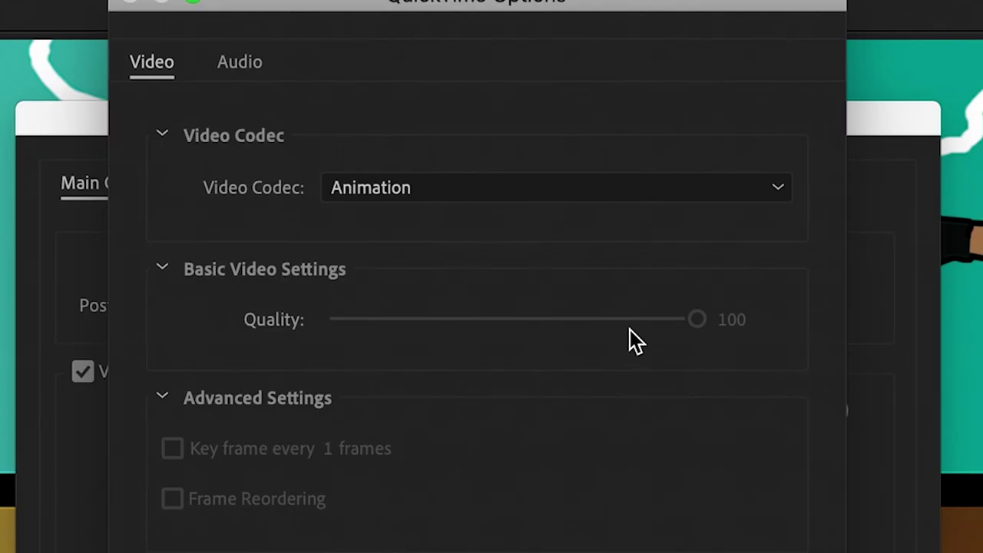
left_click(433, 190)
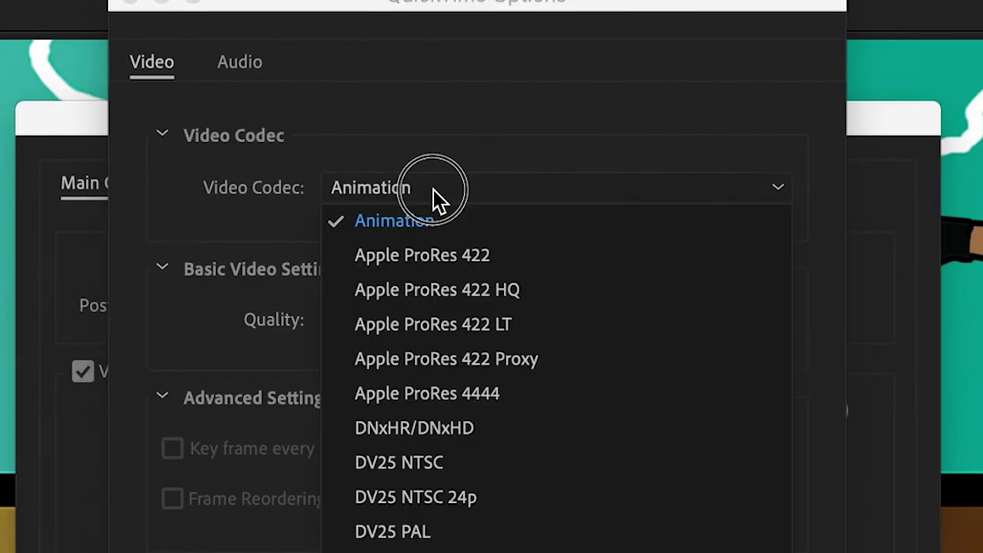
left_click(452, 260)
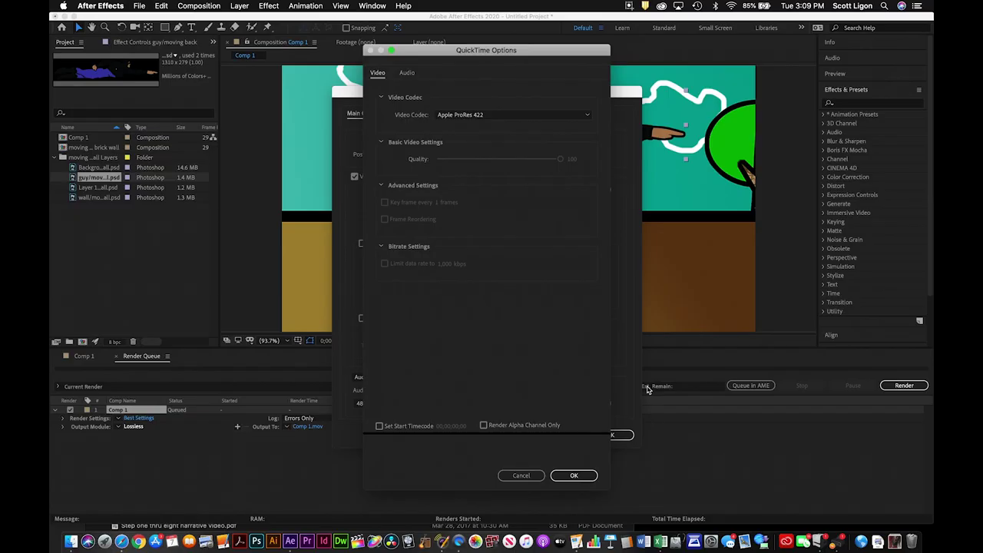
left_click(577, 477)
left_click(610, 436)
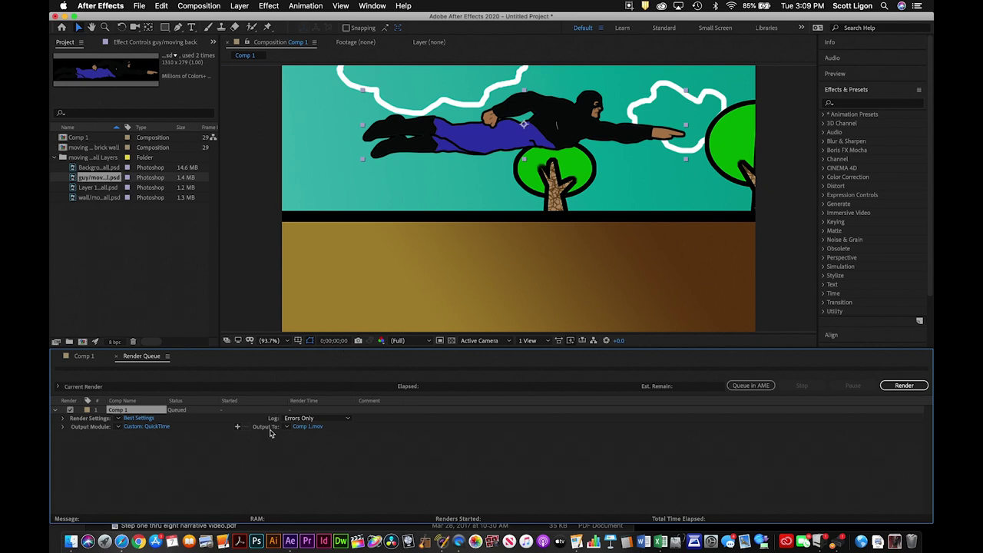
- Save the output movie to the Desktop under the creator's full name followed by "no sound", and start the render
left_click(308, 427)
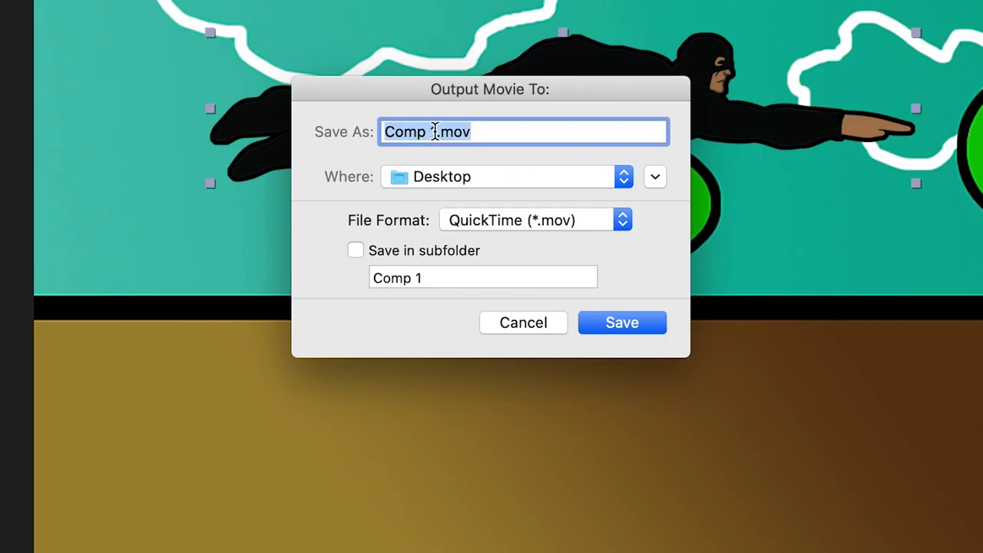
left_click(466, 135)
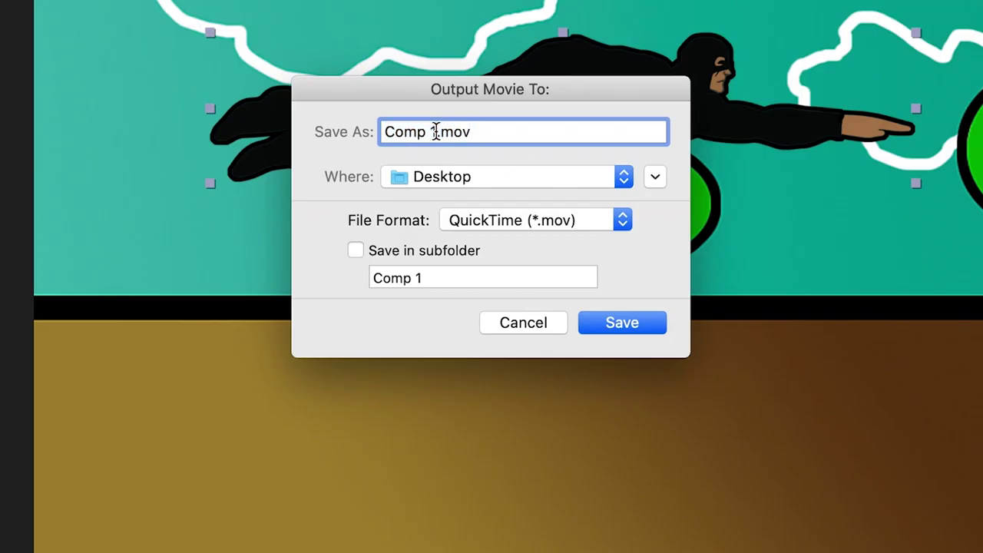
left_click_drag(437, 132, 305, 131)
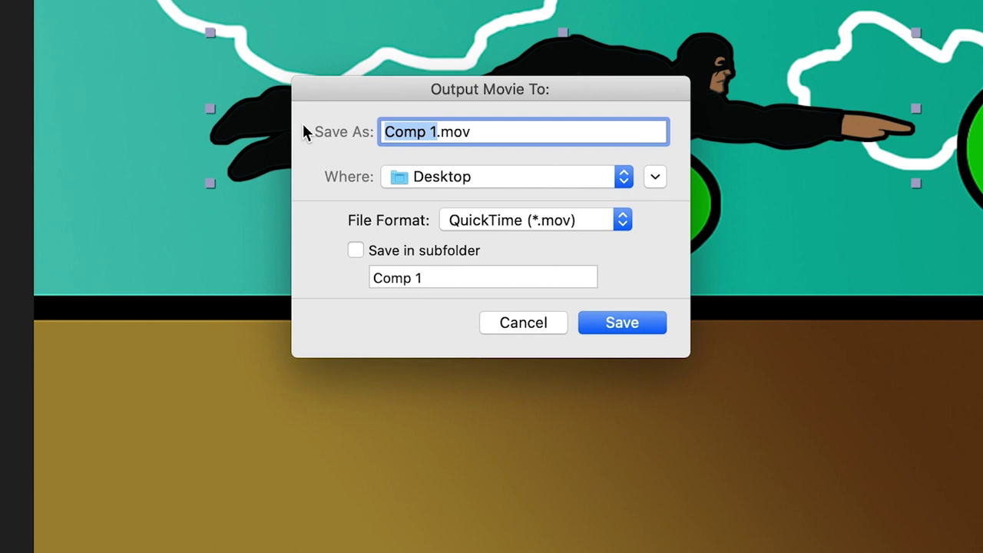
type("scott")
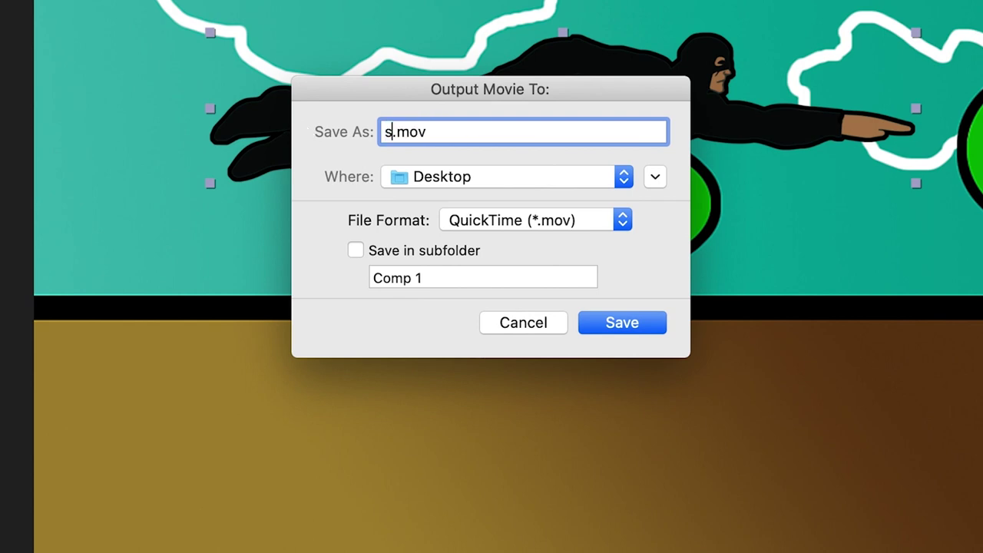
type("ligon")
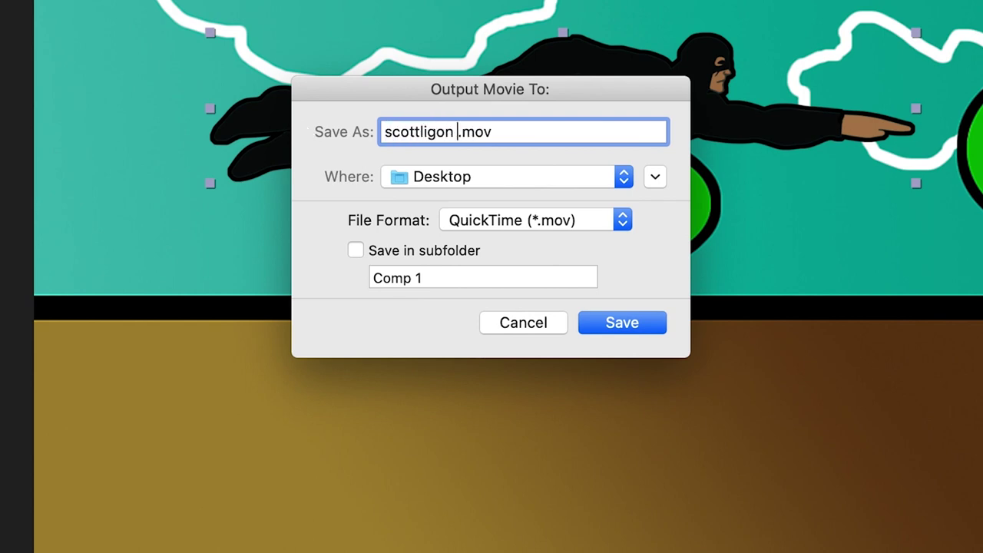
type(" no sound")
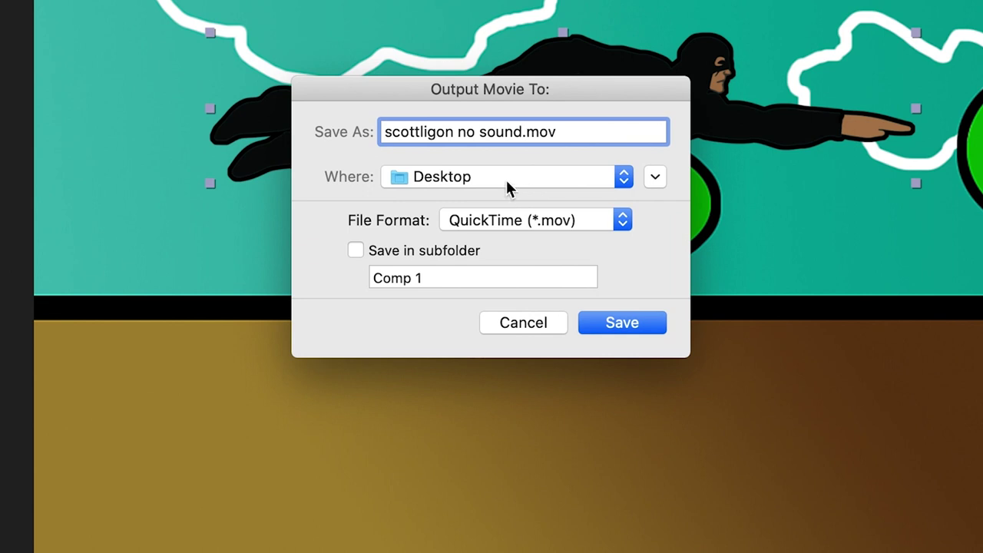
left_click(622, 326)
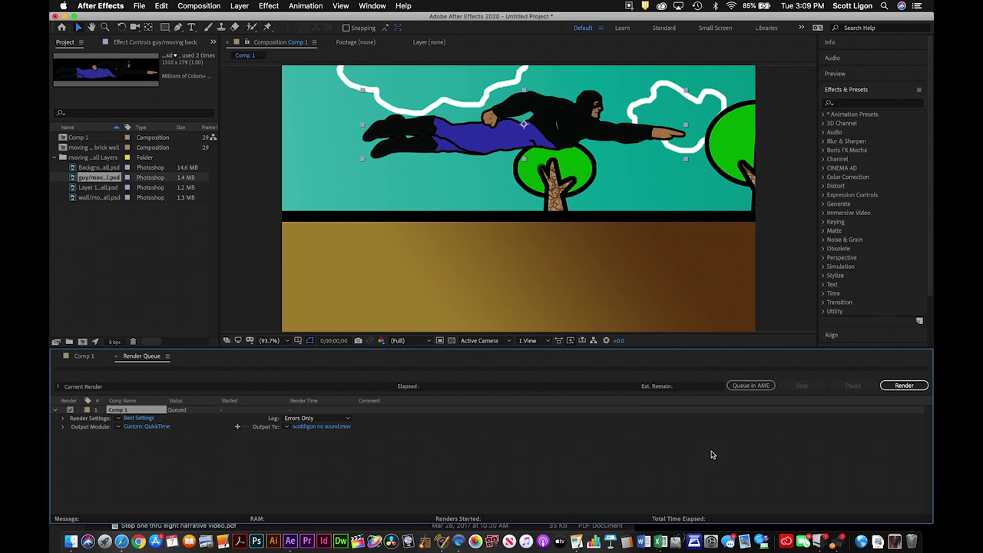
left_click(900, 387)
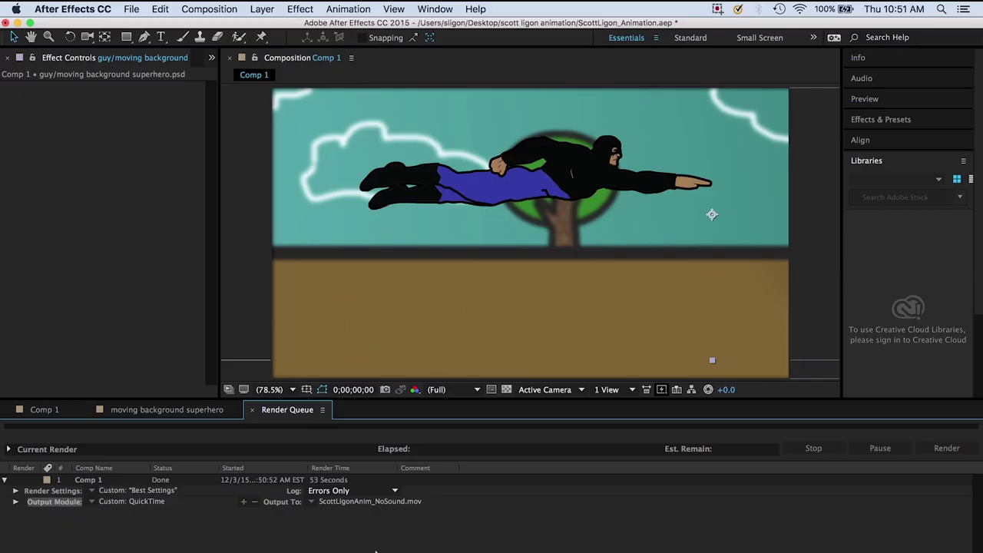
- Hide After Effects, open the animation project folder on the desktop, and open the rendered NoSound .mov file in QuickTime Player
left_click(71, 8)
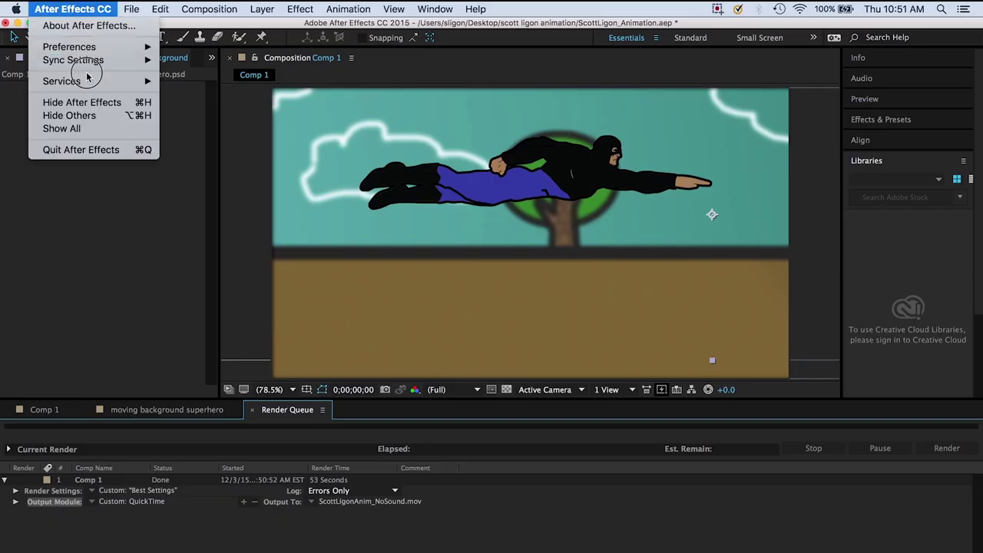
left_click(82, 102)
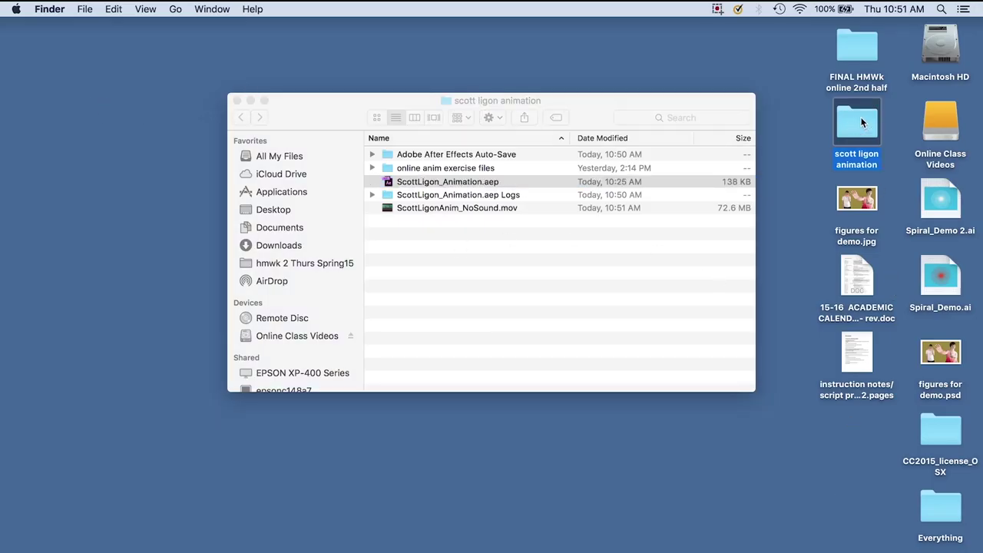
double_click(861, 121)
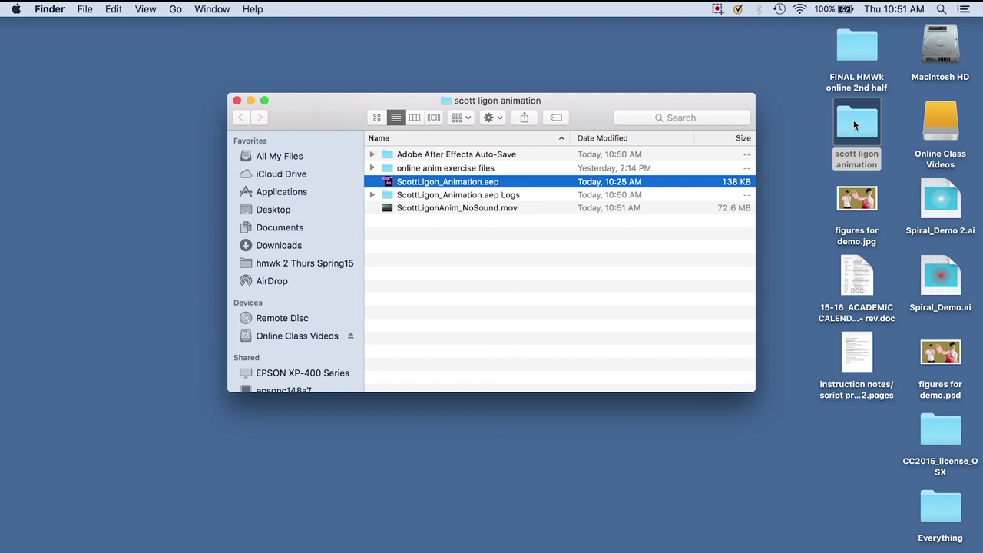
left_click(488, 208)
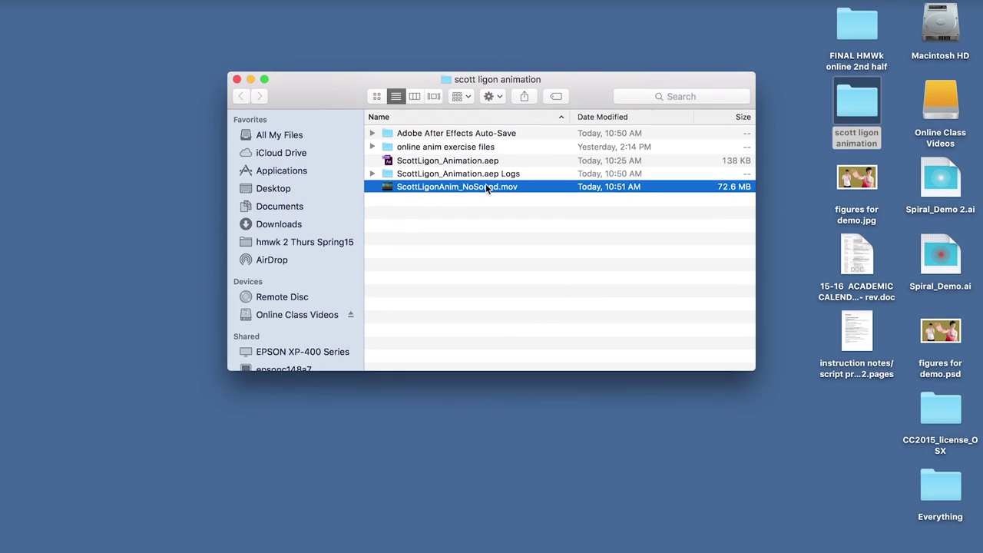
left_click_drag(486, 189, 497, 541)
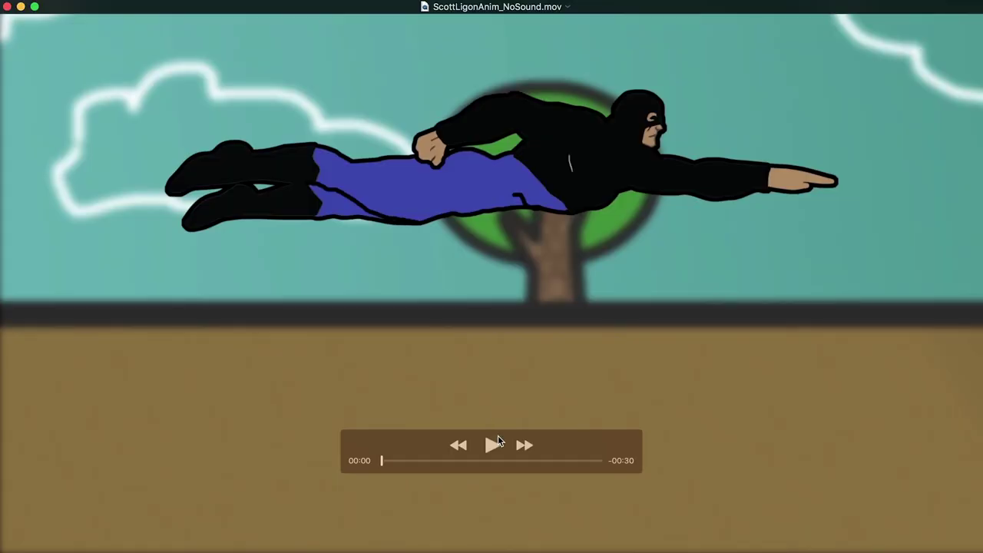
- Play part of the rendered superhero movie, pause it, and close QuickTime Player
left_click(493, 444)
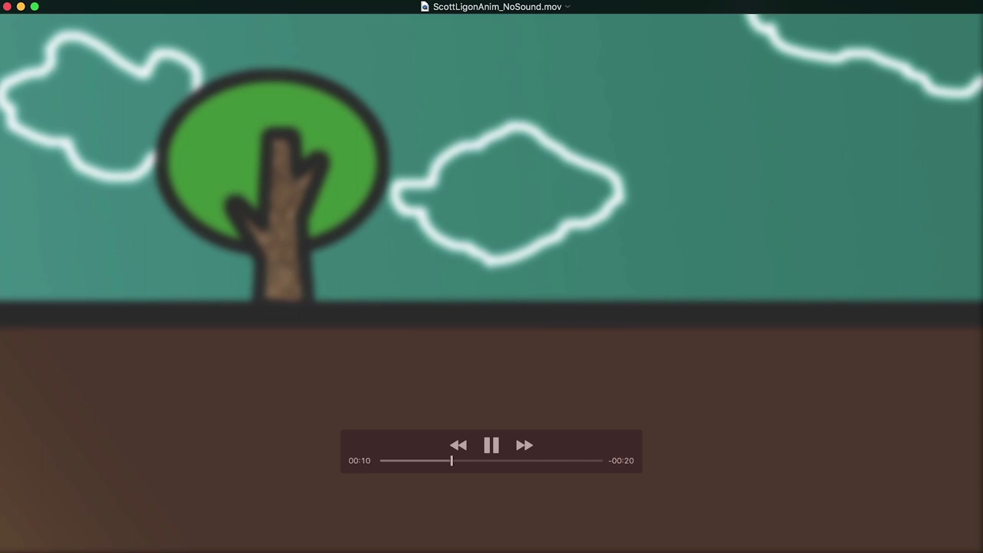
left_click(494, 478)
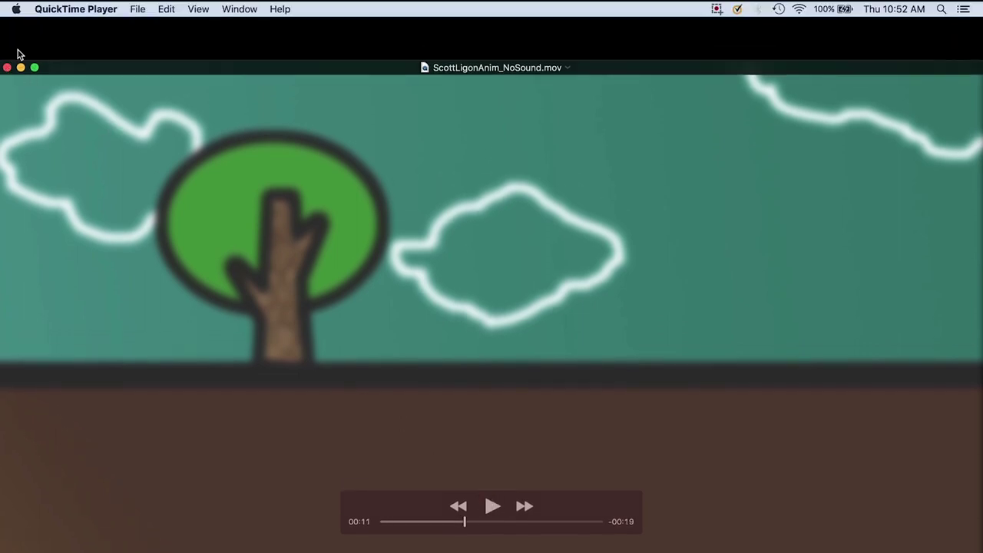
left_click(75, 9)
left_click(93, 115)
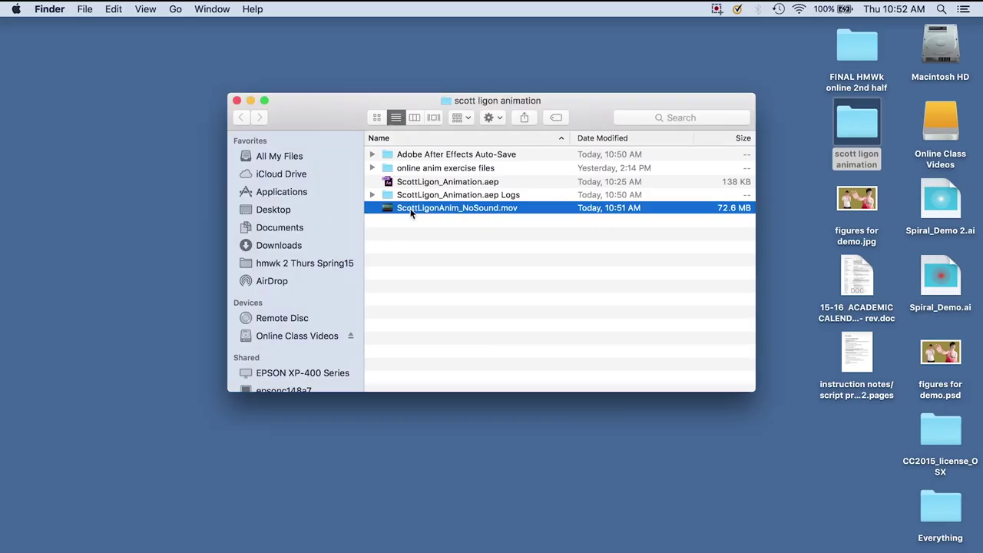